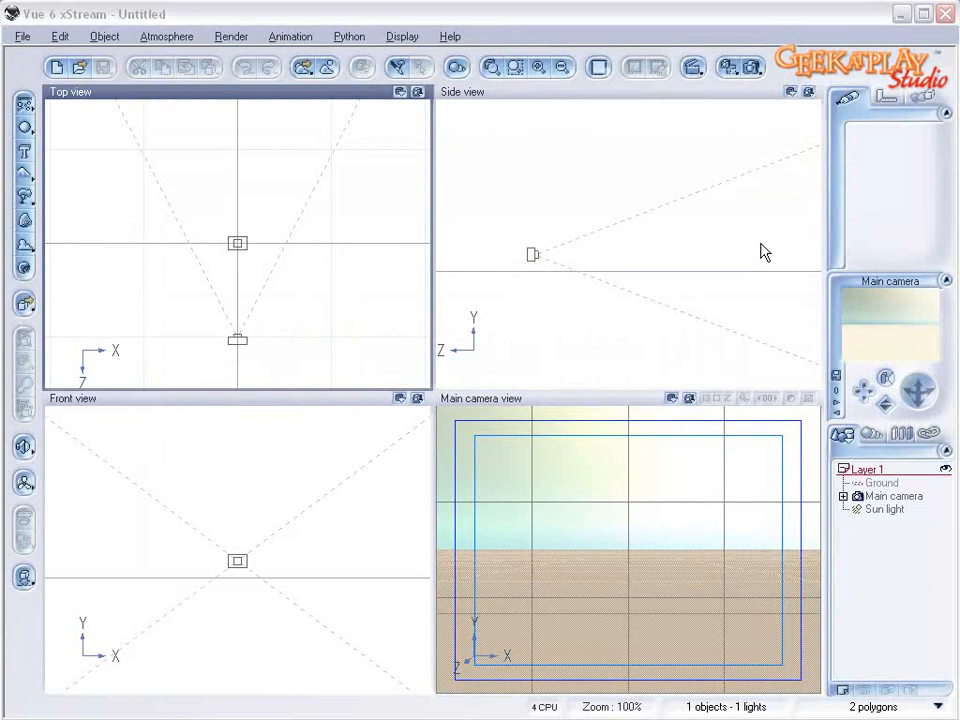
- Raise the main camera slightly higher above the ground in the side view
left_click(368, 251)
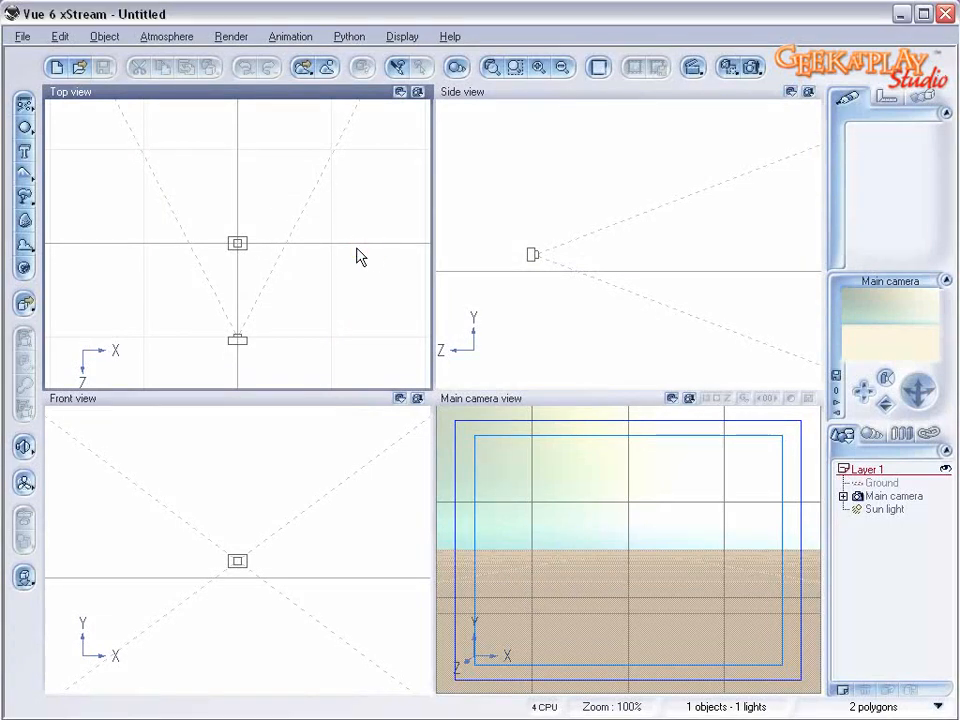
left_click_drag(514, 222, 581, 274)
left_click_drag(521, 233, 522, 236)
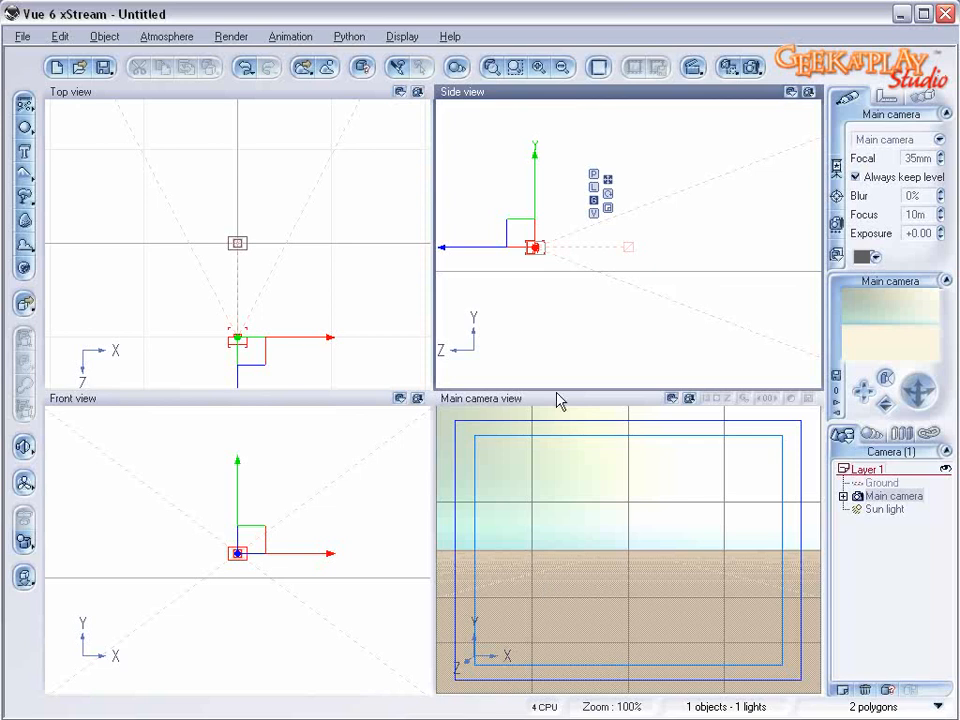
scroll(658, 312, "down", 2)
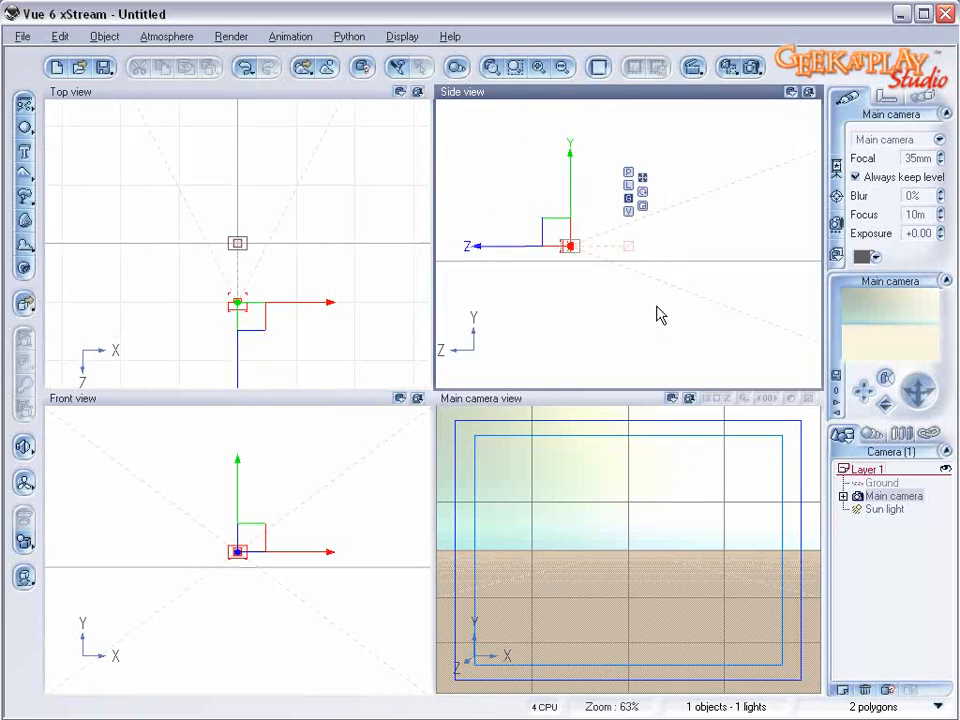
right_click_drag(662, 270, 654, 329)
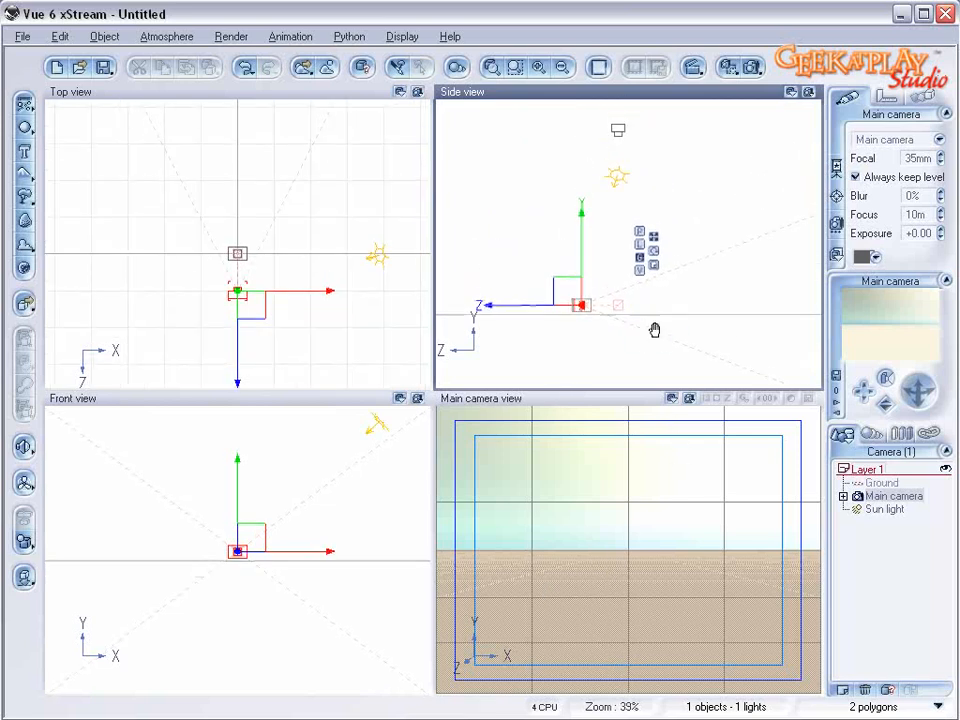
- Set the render options to render to screen with a free user-defined aspect ratio and a 320 x 480 picture size
left_click(750, 68)
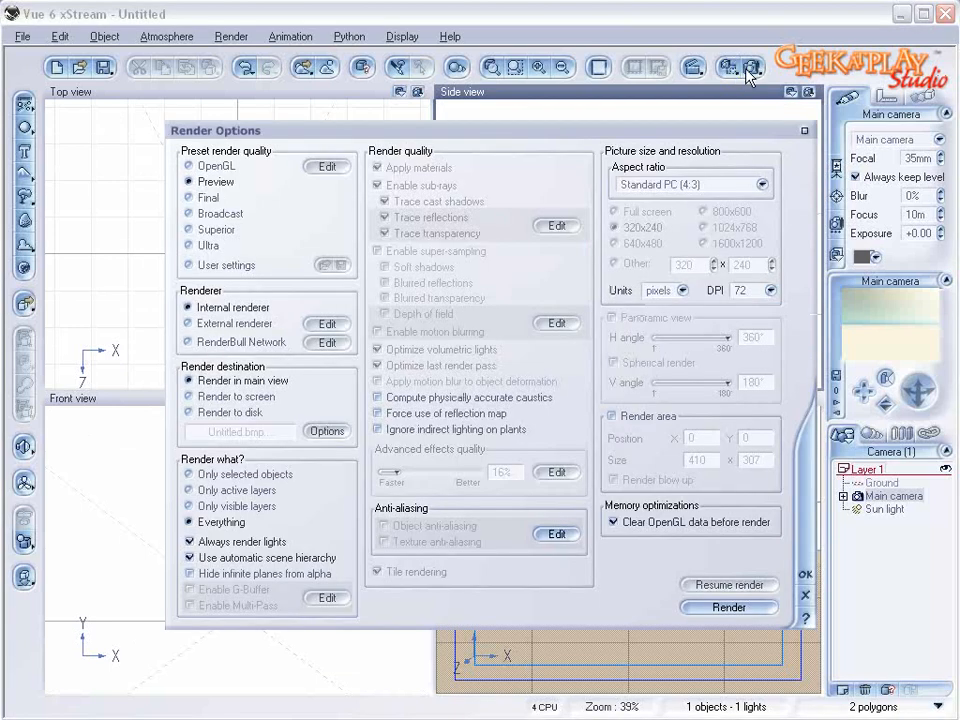
left_click(188, 396)
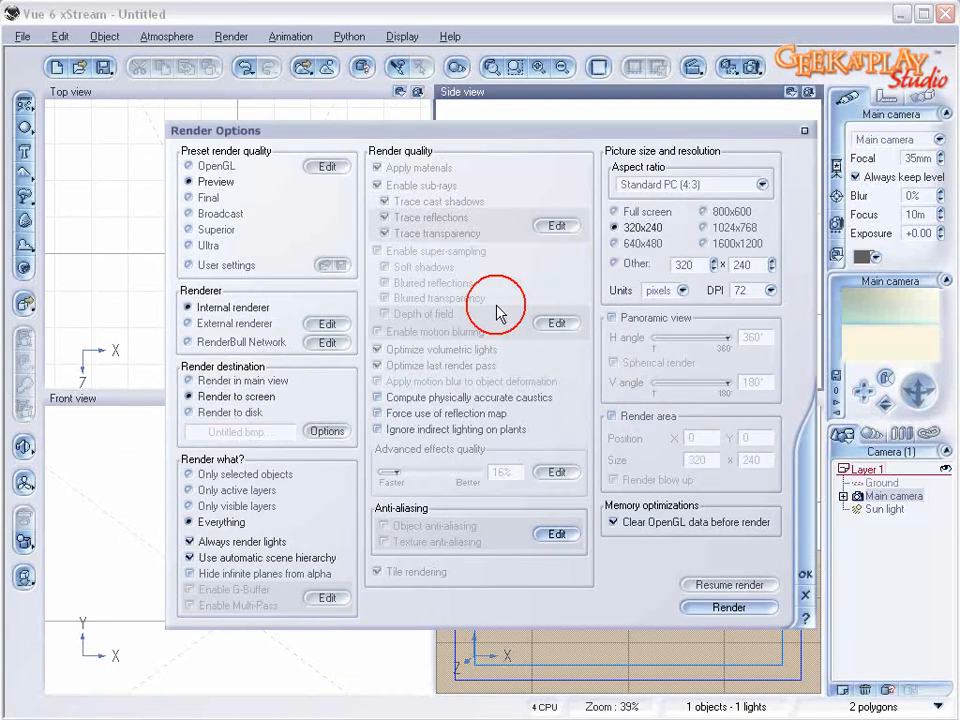
left_click(759, 185)
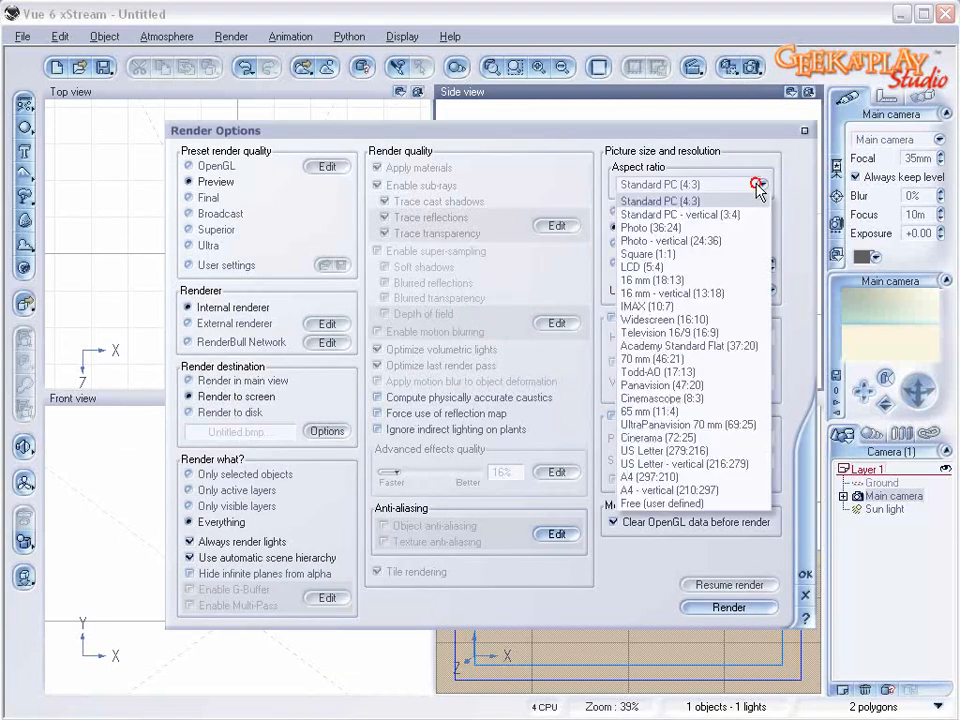
left_click(672, 504)
left_click_drag(771, 264, 771, 236)
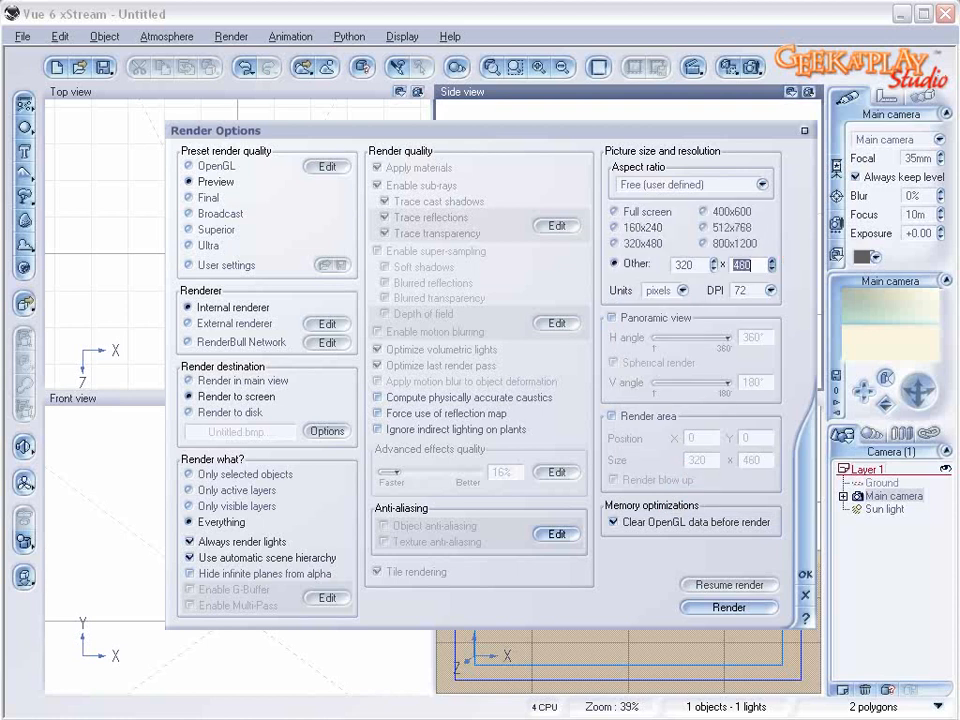
left_click(804, 576)
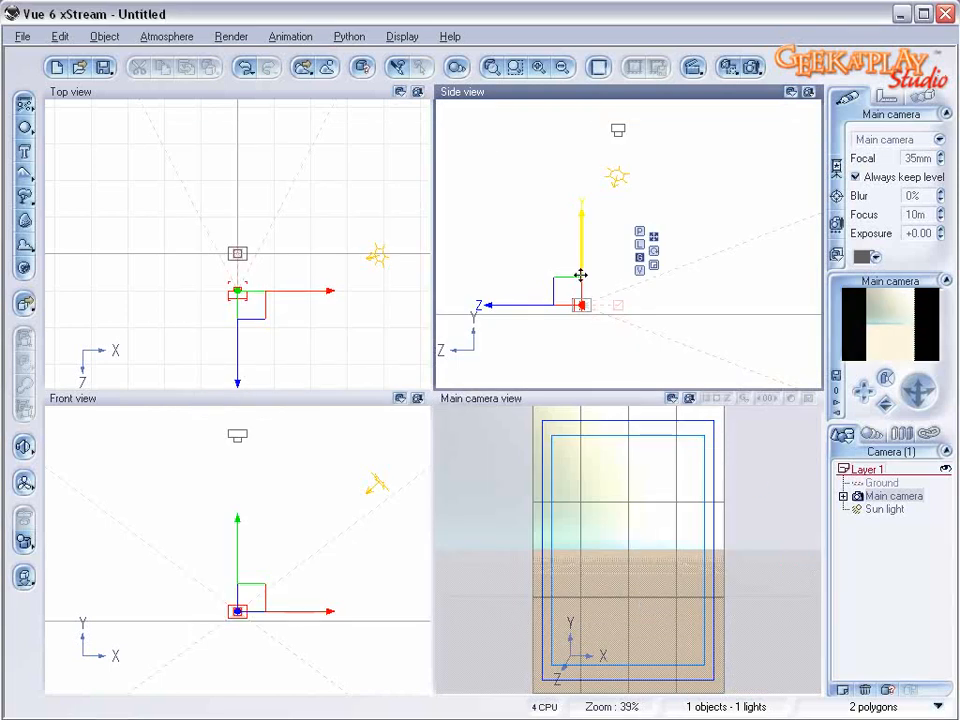
left_click(678, 305)
scroll(677, 311, "up", 2)
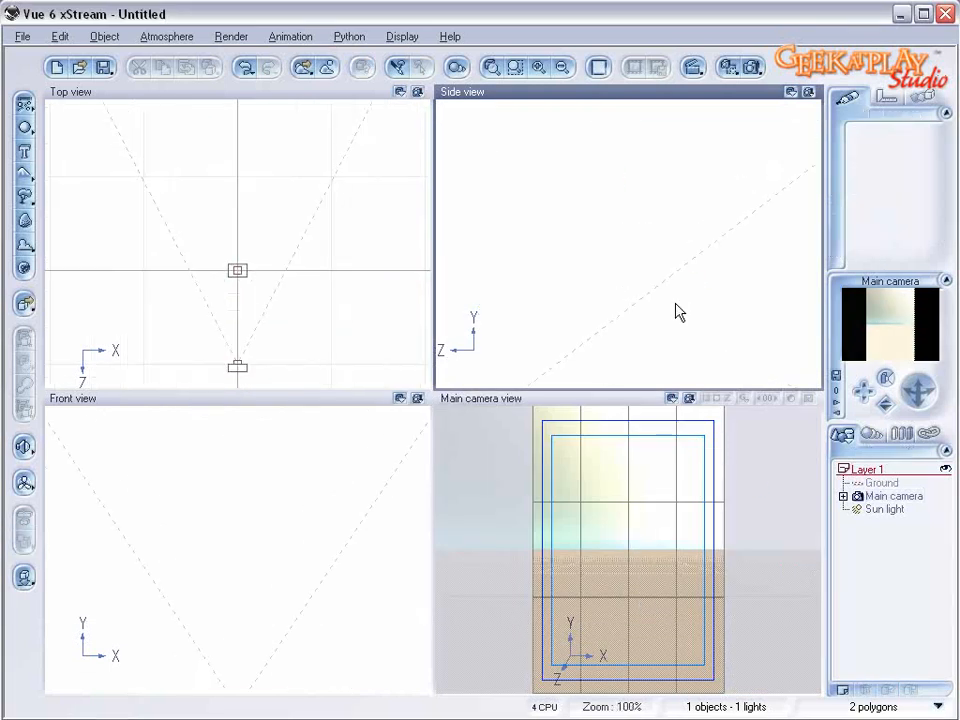
right_click_drag(674, 239, 686, 211)
scroll(687, 203, "down", 1)
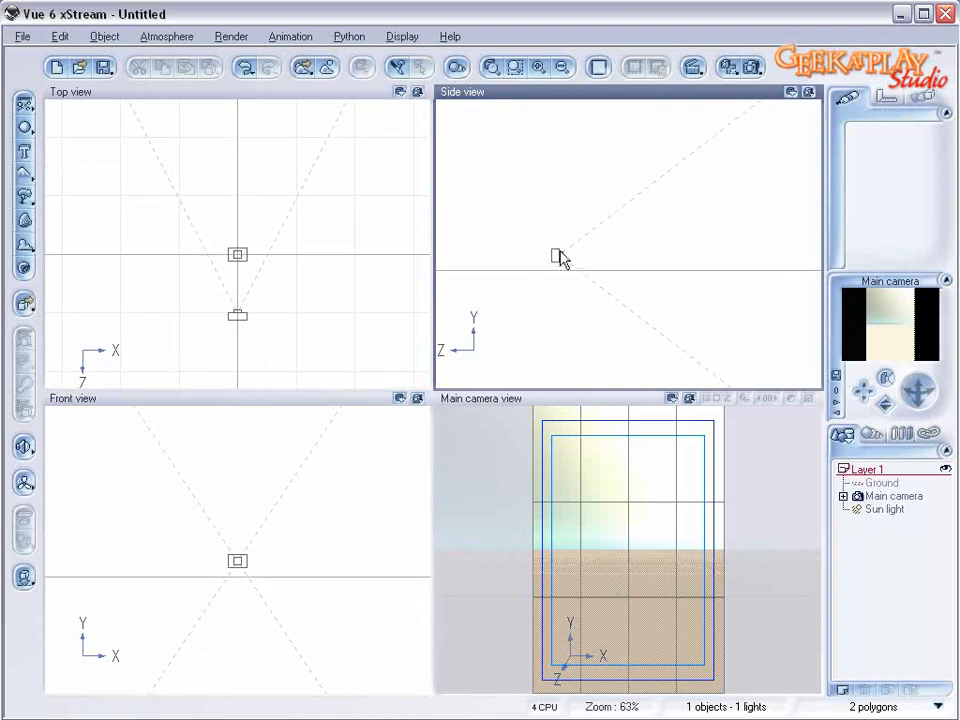
left_click(560, 254)
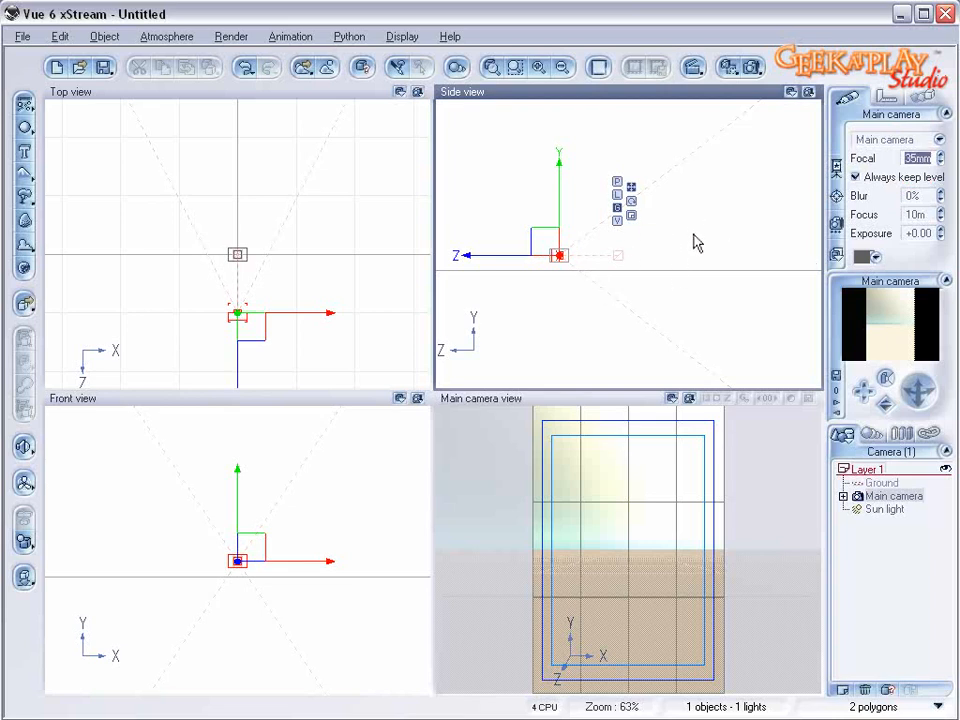
- Add a standard terrain to the scene and move it forward in front of the camera
left_click(21, 170)
mouse_move(255, 248)
left_mouse_down()
mouse_move(257, 219)
mouse_move(256, 228)
left_mouse_up()
scroll(257, 231, "down", 3)
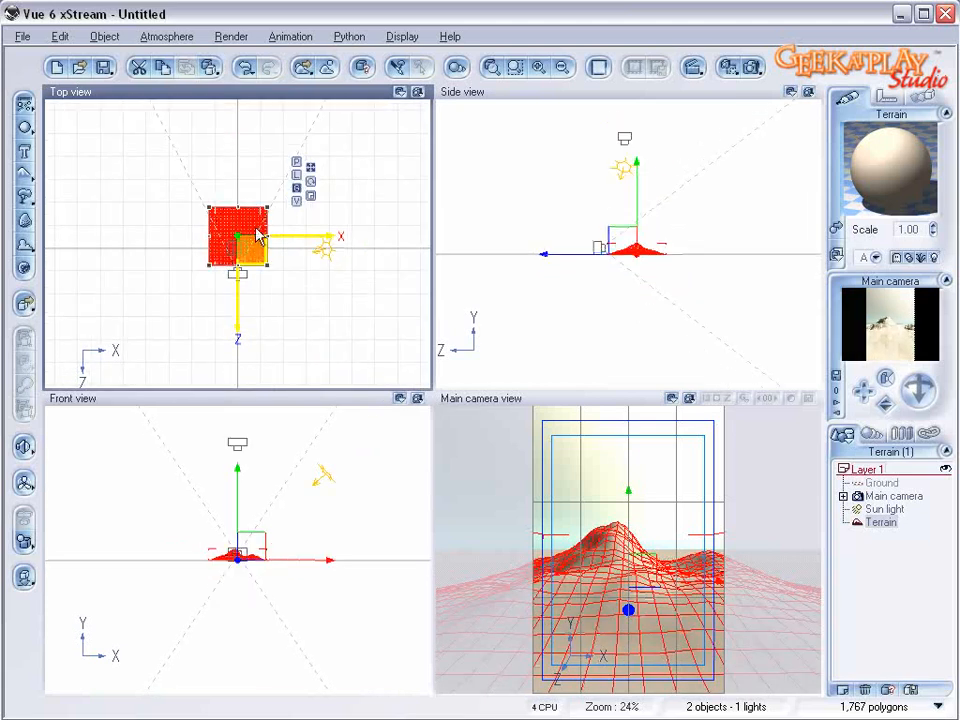
scroll(389, 290, "down", 2)
- Enlarge the terrain in the top view, position it ahead of the camera, and stretch its sides and far edge outward
left_click_drag(281, 251, 354, 178)
left_click_drag(246, 229, 184, 235)
mouse_move(259, 181)
left_mouse_down()
mouse_move(259, 134)
mouse_move(268, 240)
mouse_move(266, 190)
left_mouse_up()
left_click_drag(182, 296, 151, 296)
left_click_drag(352, 296, 378, 295)
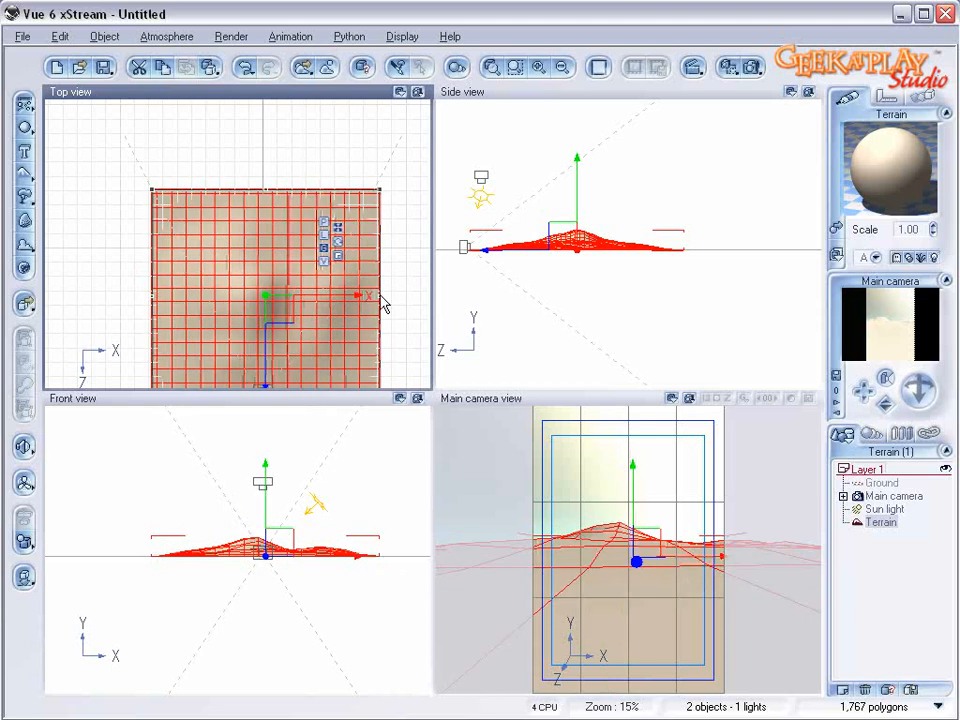
left_click_drag(264, 190, 264, 117)
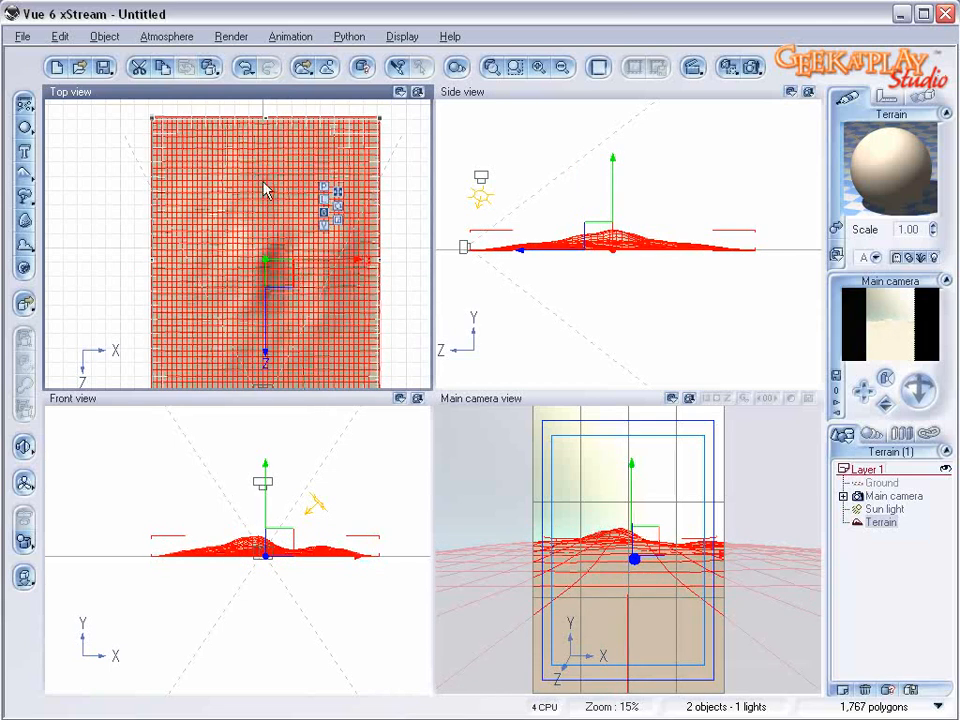
- Extend the terrain's far edge and widen both sides so it covers a nearly square area in front of the camera
scroll(264, 188, "down", 2)
right_click_drag(265, 190, 238, 247)
left_click_drag(182, 289, 171, 288)
left_click_drag(245, 203, 245, 171)
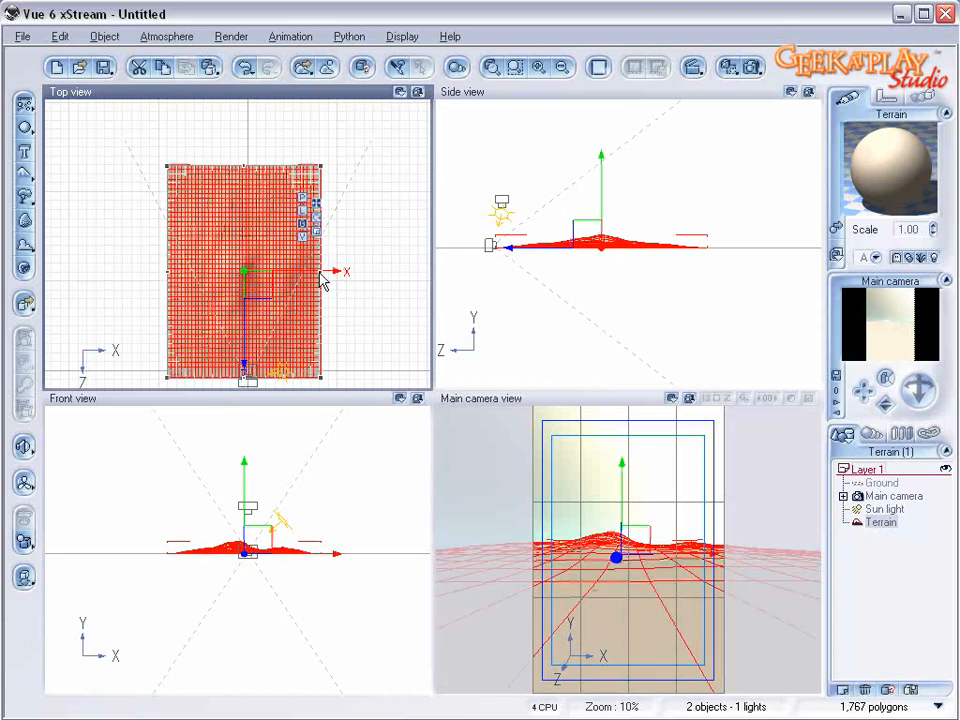
left_click_drag(320, 271, 353, 270)
left_click_drag(168, 271, 150, 271)
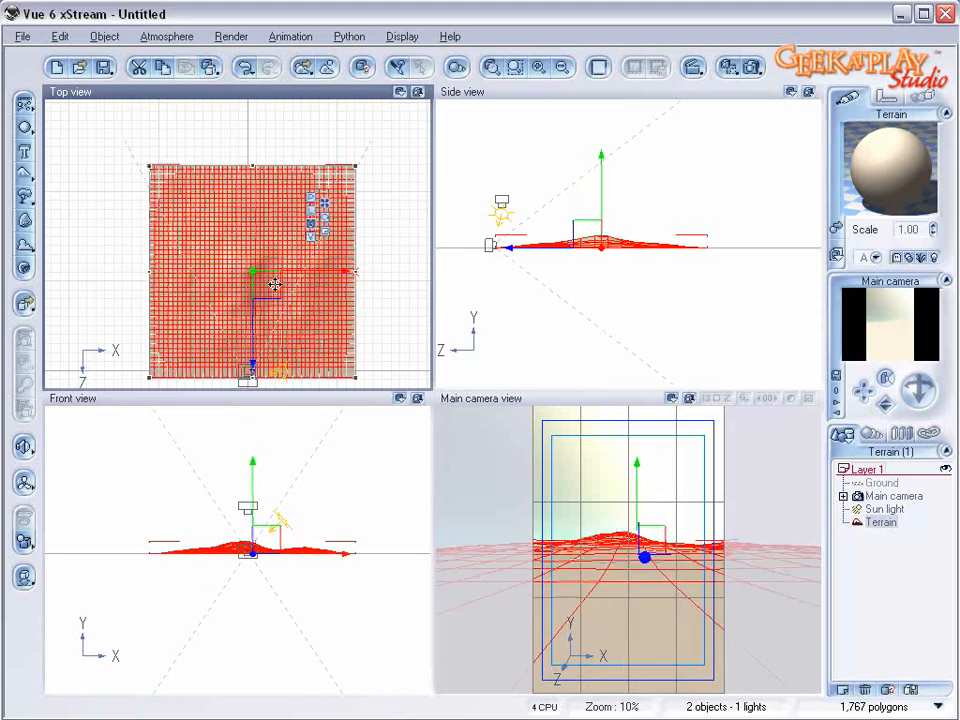
- Open the terrain for editing and reset it to a flat surface
right_click(333, 216)
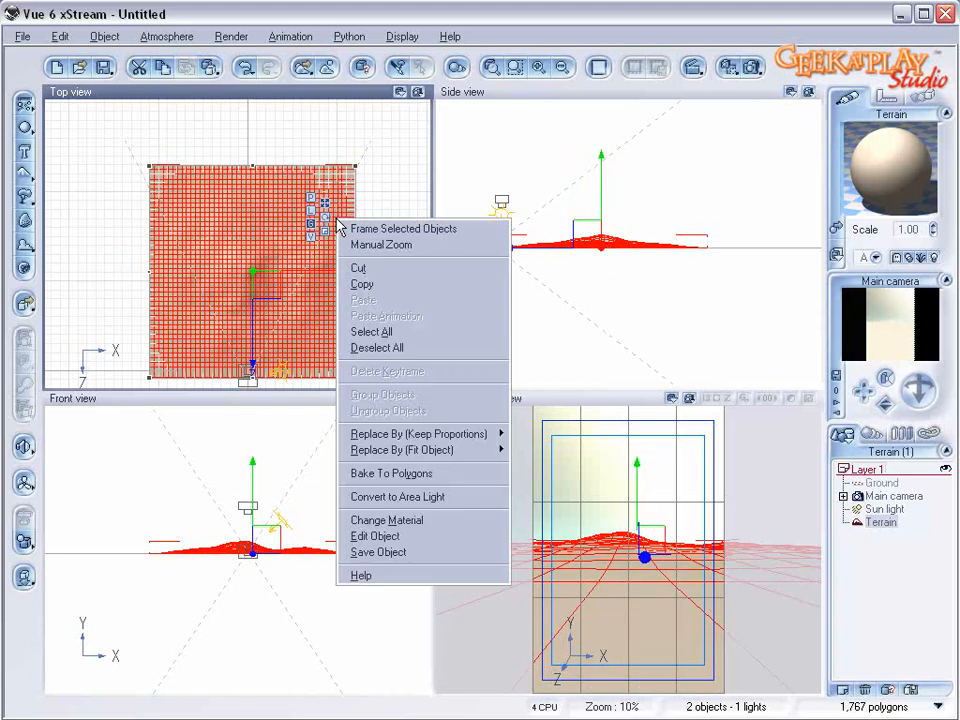
left_click(452, 537)
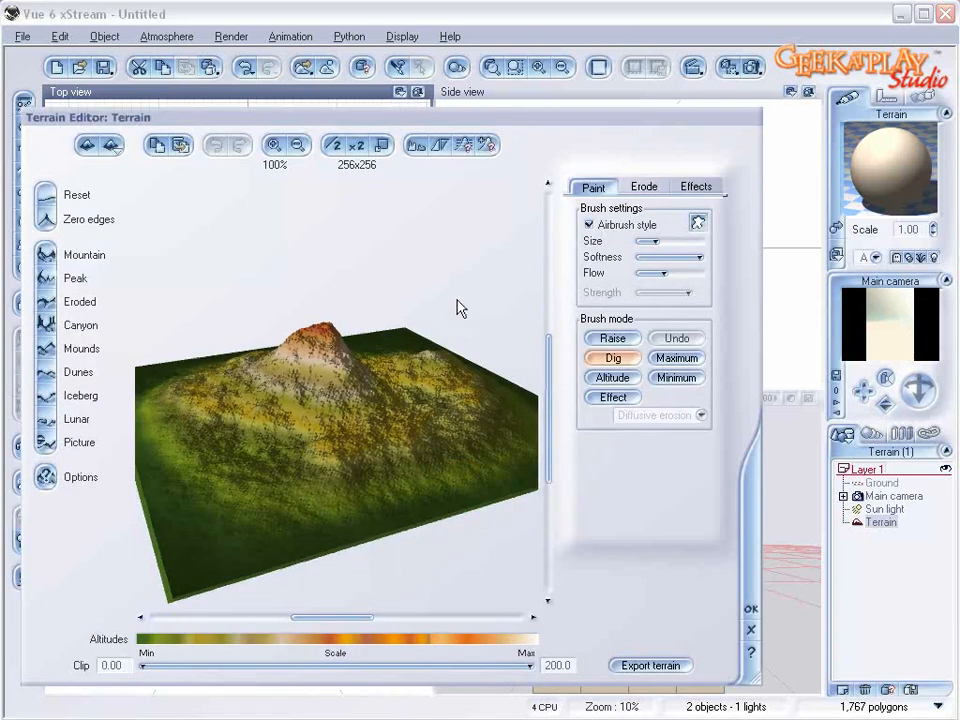
left_click(48, 195)
left_click_drag(431, 328, 407, 350)
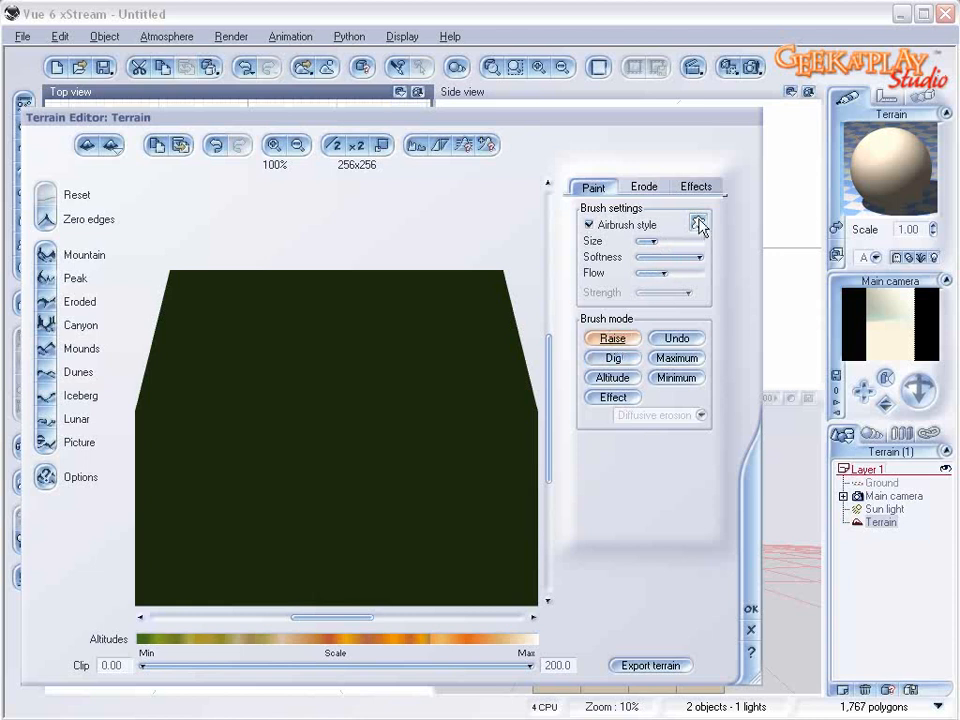
- Dab scattered small bumps over the entire flat terrain with the Raise airbrush
left_click(458, 301)
left_click(405, 314)
left_click(321, 350)
left_click(283, 307)
left_click(202, 309)
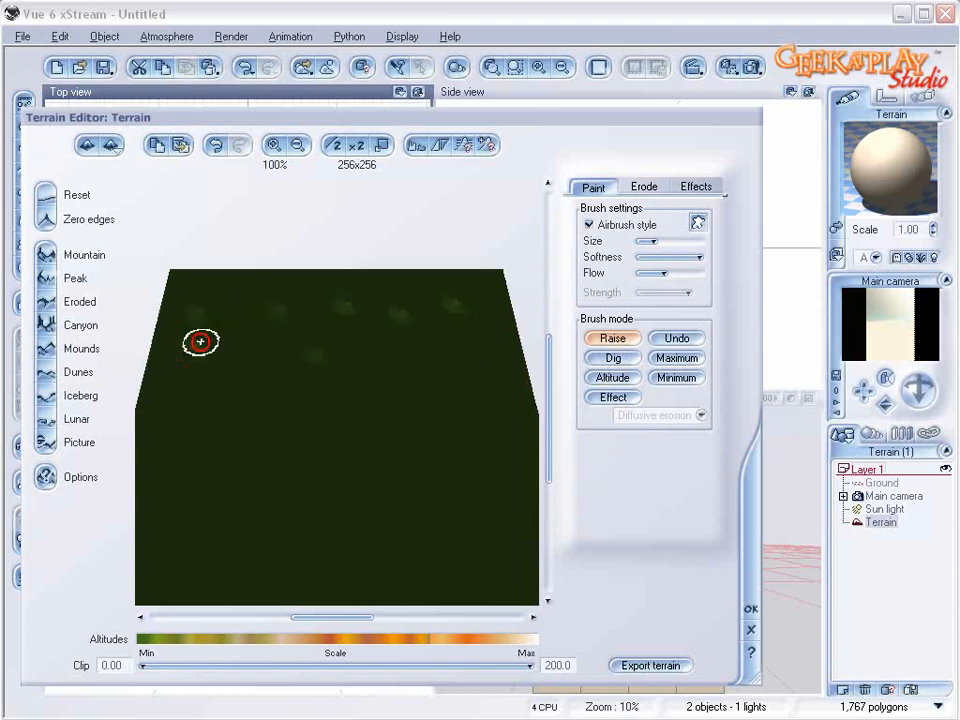
left_click(239, 290)
left_click(241, 354)
left_click(206, 400)
left_click(240, 403)
left_click(193, 459)
left_click(180, 390)
left_click(165, 427)
left_click(199, 541)
left_click(248, 474)
left_click(219, 448)
left_click(226, 496)
left_click(267, 465)
left_click(267, 527)
left_click(171, 569)
left_click(314, 566)
left_click(298, 420)
left_click(467, 382)
left_click(442, 344)
left_click(484, 336)
left_click(495, 419)
left_click(504, 453)
left_click(502, 490)
left_click(454, 402)
left_click(354, 382)
left_click(401, 432)
left_click(446, 471)
left_click(428, 527)
left_click(486, 557)
left_click(488, 511)
left_click(443, 570)
left_click(382, 552)
left_click(393, 503)
left_click(452, 388)
left_click(429, 429)
left_click(416, 351)
left_click(475, 329)
left_click(510, 416)
left_click(482, 306)
left_click(224, 358)
left_click(167, 433)
left_click(171, 493)
left_click(336, 426)
left_click(365, 429)
left_click(261, 480)
left_click(257, 559)
left_click(287, 409)
left_click(290, 360)
left_click(399, 354)
left_click(409, 424)
left_click(351, 516)
left_click(310, 543)
left_click(286, 449)
left_click(294, 495)
left_click(236, 521)
left_click(191, 527)
left_click(169, 497)
left_click(450, 415)
left_click(471, 476)
left_click(501, 561)
left_click(420, 471)
left_click(463, 415)
left_click(463, 386)
left_click(422, 319)
left_click(380, 289)
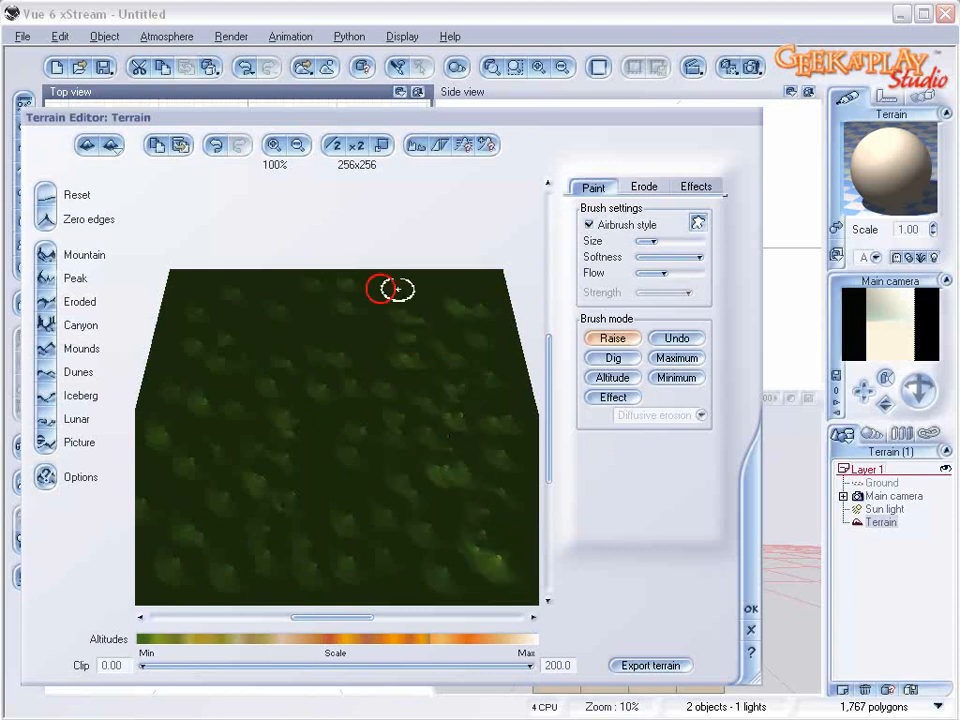
- Apply the Stones effect to the terrain several times to build up a rough, rocky surface
left_click(654, 186)
left_click(688, 188)
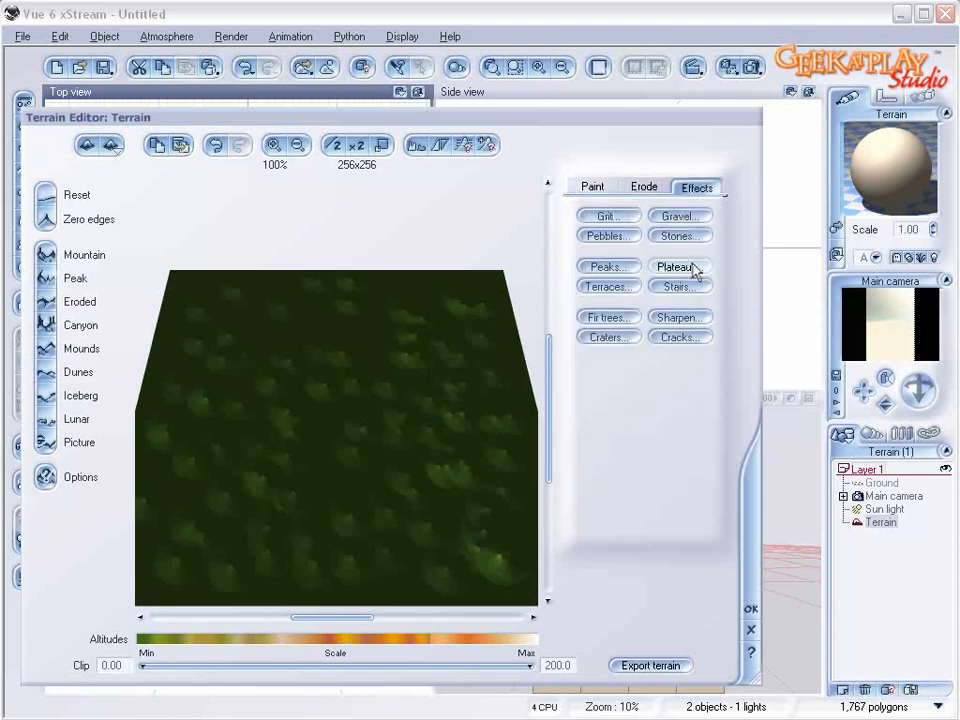
left_click(693, 236)
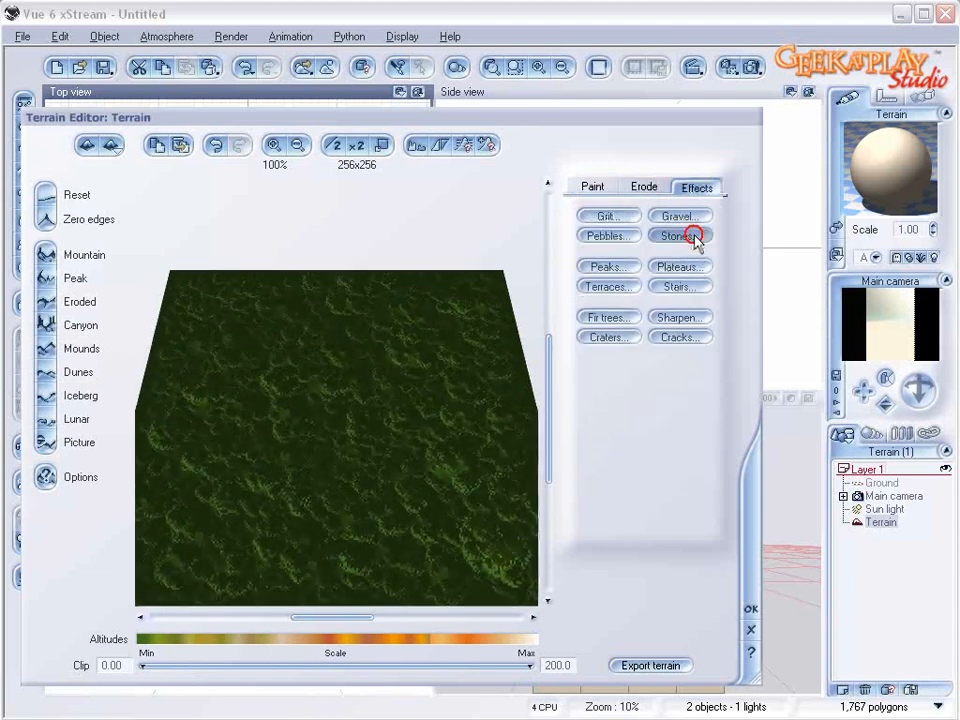
left_click_drag(518, 381, 513, 350)
left_click_drag(390, 413, 476, 321)
left_click(679, 236)
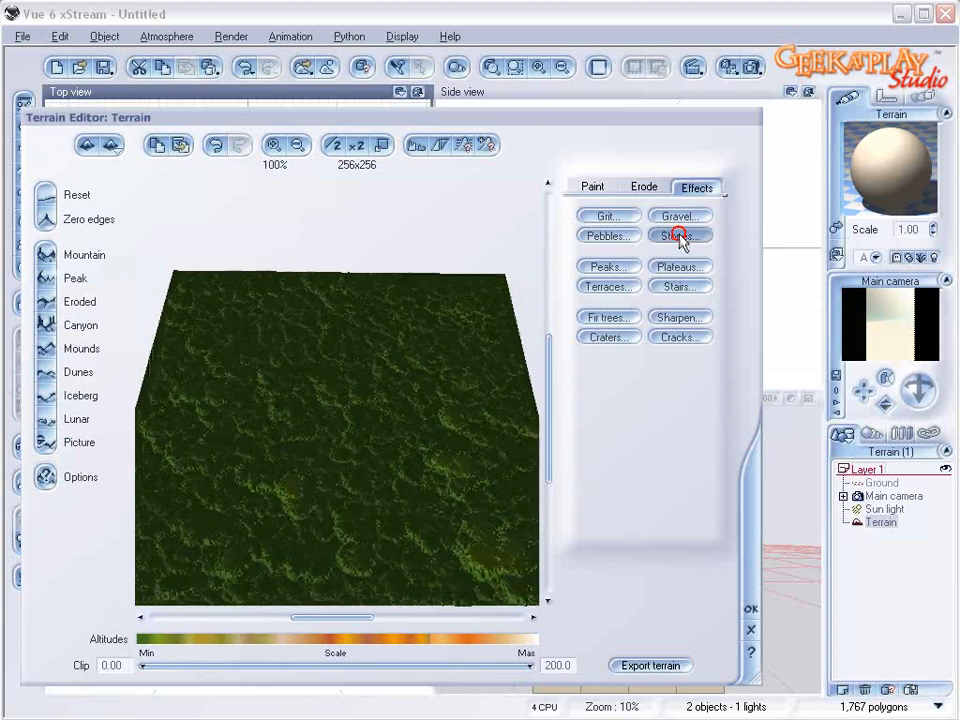
left_click(679, 237)
left_click(679, 237)
left_click(679, 237)
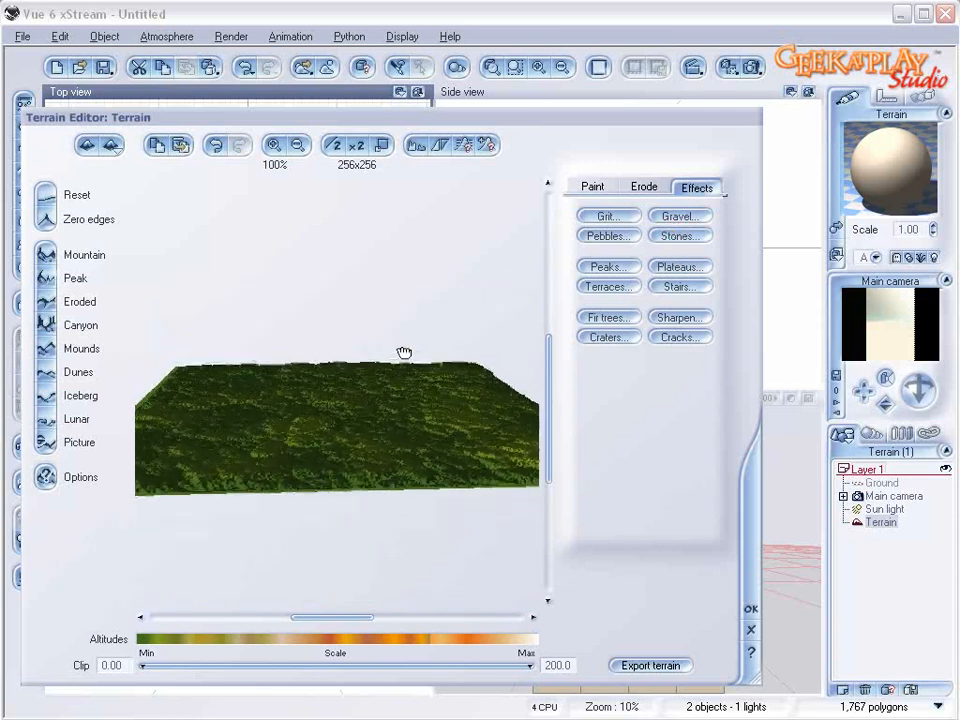
left_click_drag(395, 360, 400, 388)
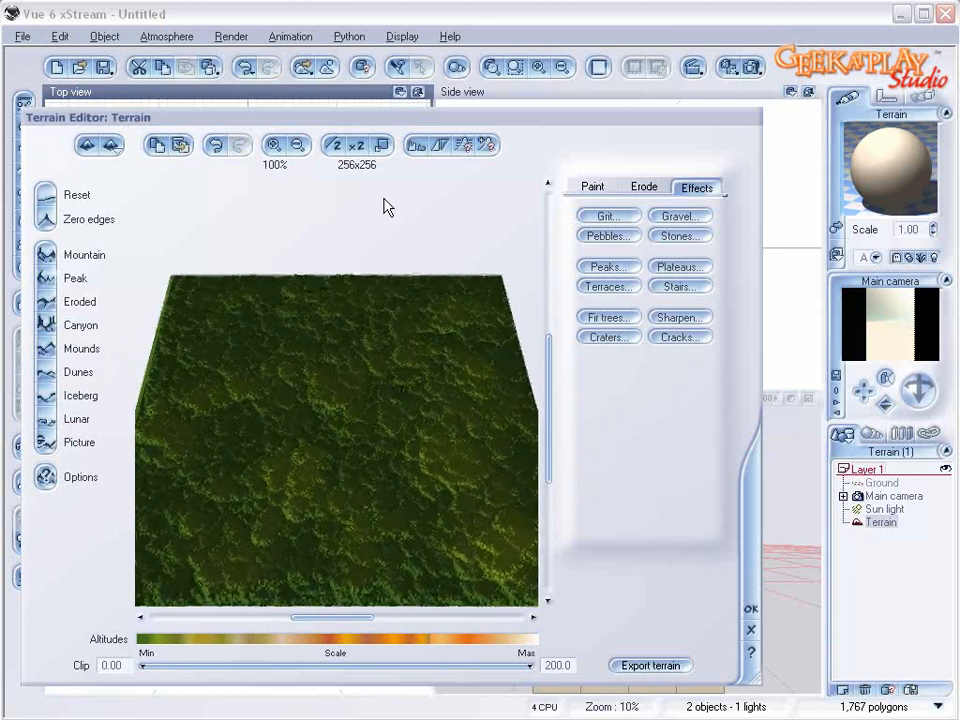
- Increase the terrain resolution to 2048x2048
left_click(362, 150)
left_click(362, 150)
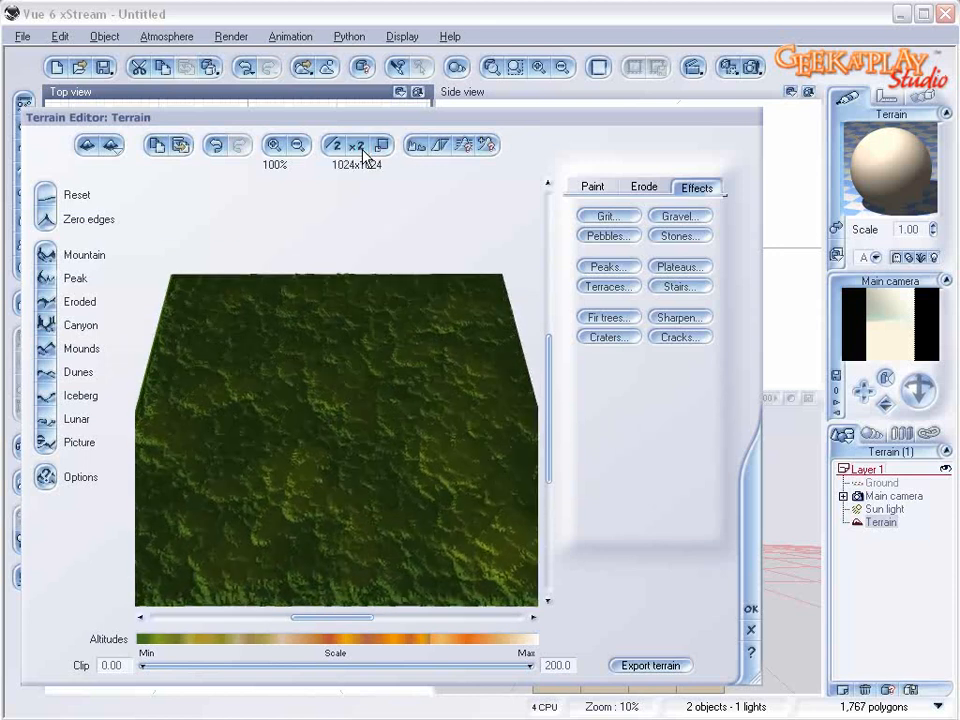
left_click(360, 148)
mouse_move(431, 366)
left_mouse_down()
mouse_move(428, 336)
mouse_move(431, 362)
left_mouse_up()
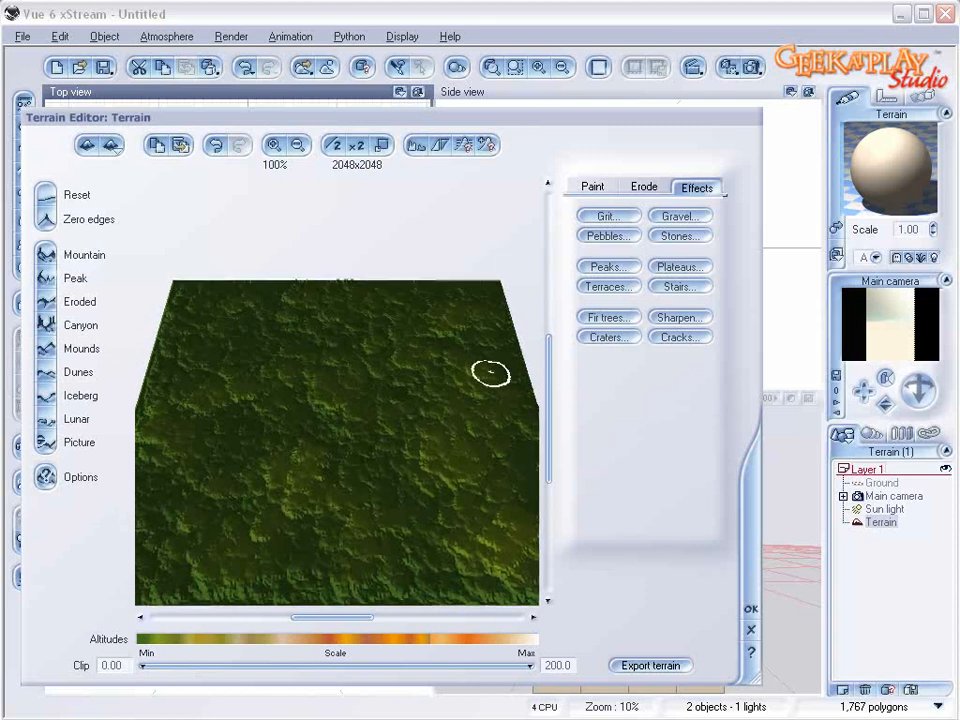
- Paint over the terrain with a larger Altitude brush set to 1.00 and accept the terrain edits
left_click(595, 188)
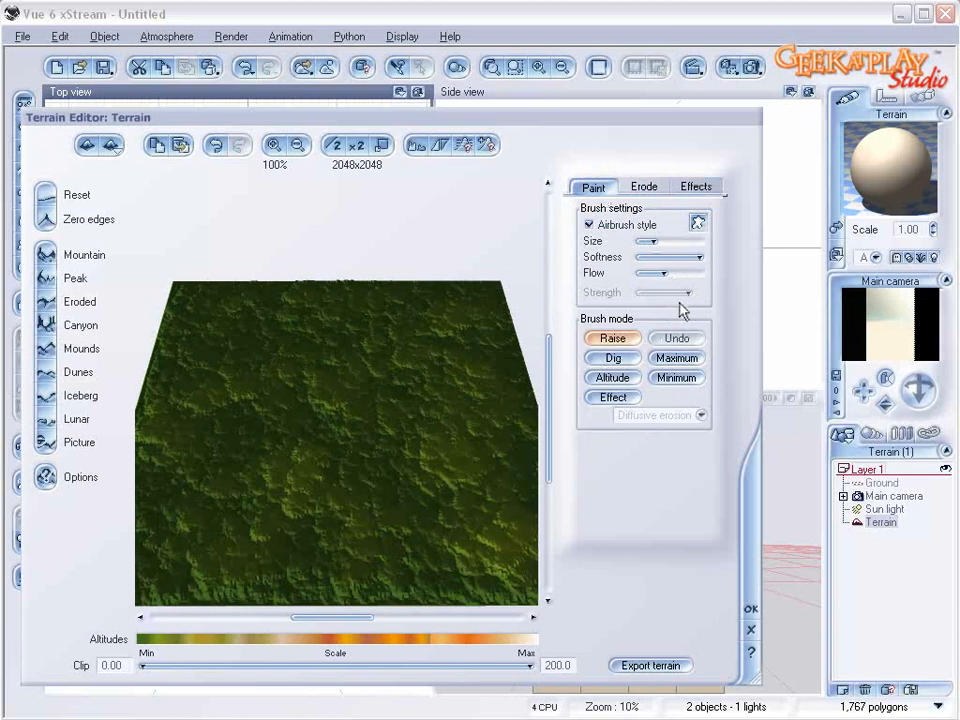
left_click(613, 377)
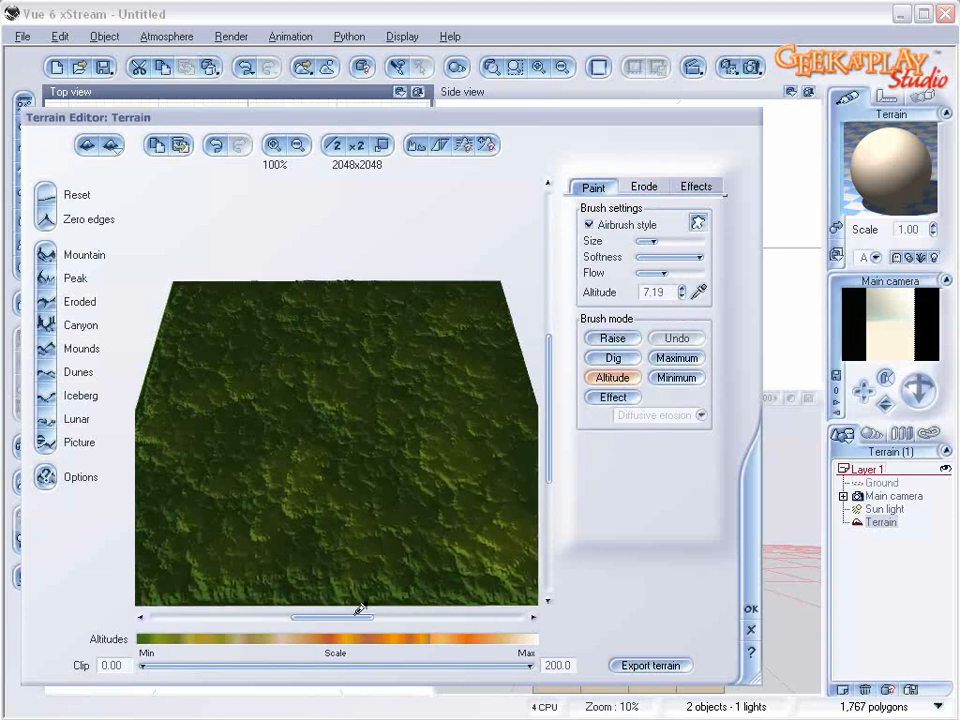
left_click(321, 587)
mouse_move(363, 536)
left_mouse_down()
mouse_move(343, 465)
mouse_move(363, 449)
mouse_move(336, 403)
mouse_move(362, 369)
mouse_move(358, 544)
mouse_move(396, 556)
mouse_move(281, 568)
mouse_move(306, 493)
mouse_move(369, 499)
mouse_move(341, 581)
mouse_move(364, 523)
mouse_move(302, 495)
mouse_move(326, 469)
mouse_move(316, 429)
mouse_move(347, 418)
mouse_move(349, 390)
mouse_move(369, 424)
mouse_move(386, 345)
mouse_move(453, 321)
mouse_move(364, 358)
mouse_move(461, 324)
left_mouse_up()
mouse_move(375, 435)
right_mouse_down()
mouse_move(375, 392)
mouse_move(343, 459)
right_mouse_up()
mouse_move(343, 483)
left_mouse_down()
mouse_move(347, 514)
mouse_move(381, 502)
mouse_move(352, 440)
mouse_move(381, 424)
left_mouse_up()
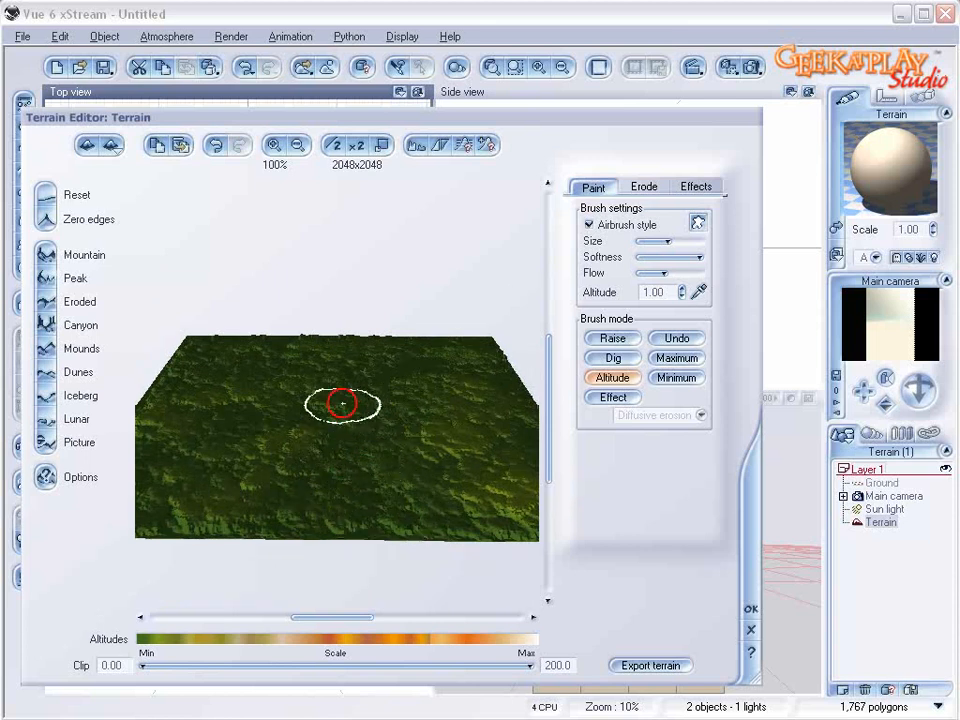
right_click_drag(423, 479, 421, 468)
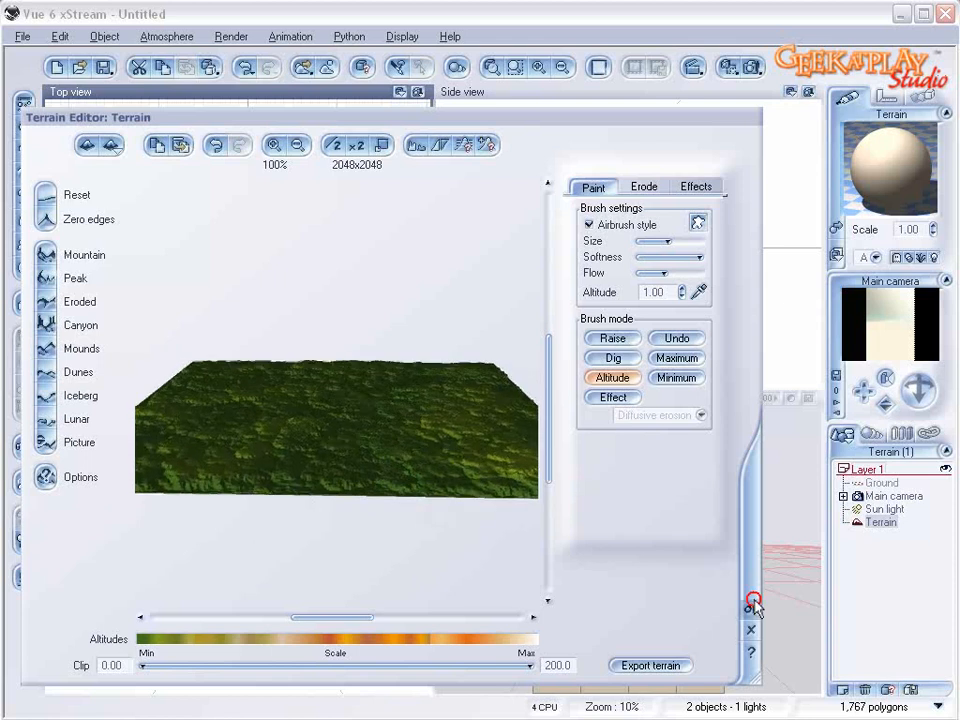
left_click(751, 608)
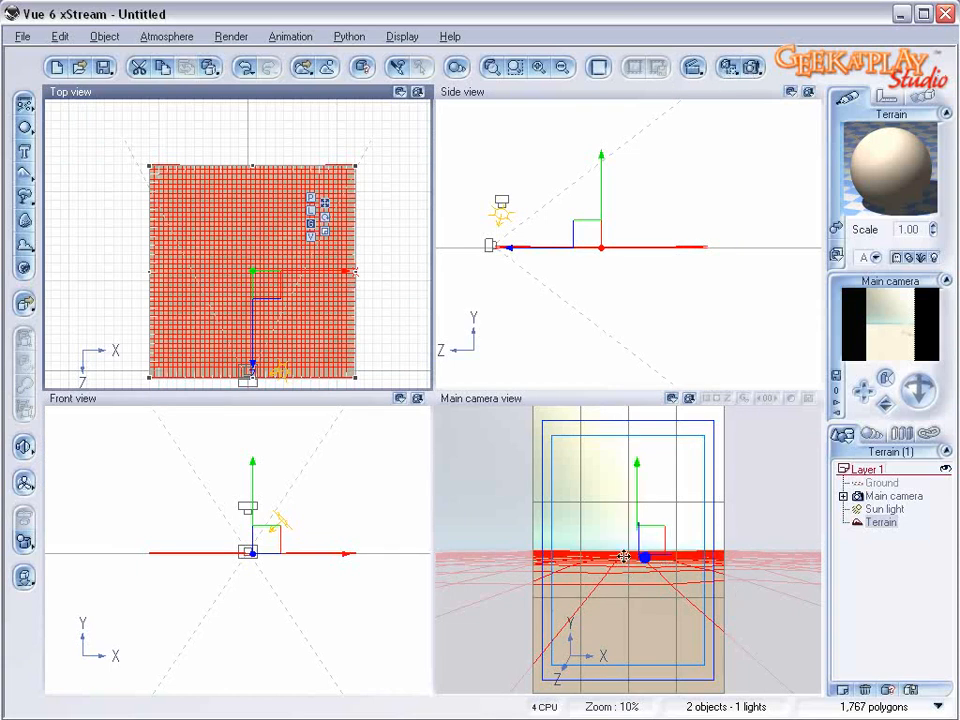
left_click(306, 350)
scroll(308, 354, "up", 4)
right_click_drag(309, 354, 314, 82)
scroll(277, 269, "down", 2)
right_click_drag(335, 187, 341, 264)
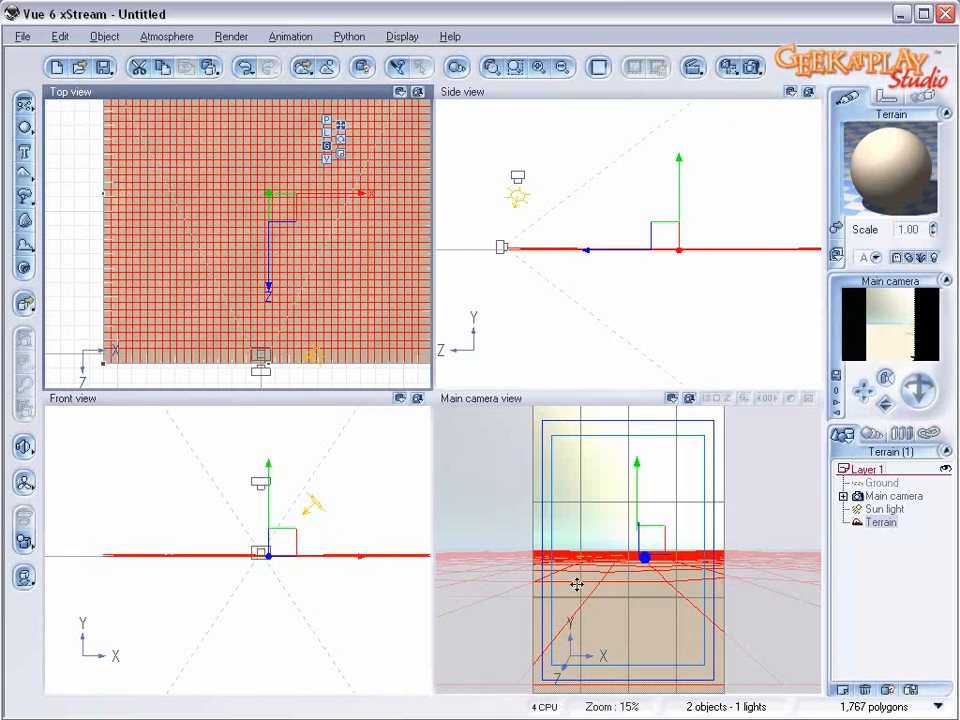
- Add a Leafless Tree - Old & Dead from the Trees collection to the scene
left_click(24, 195)
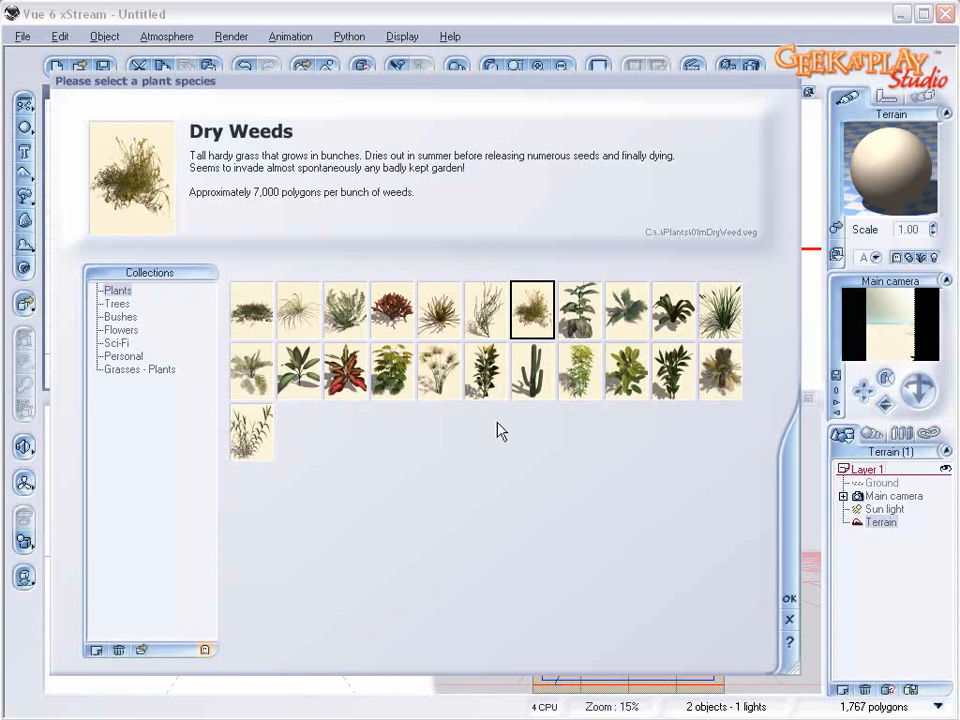
left_click(117, 303)
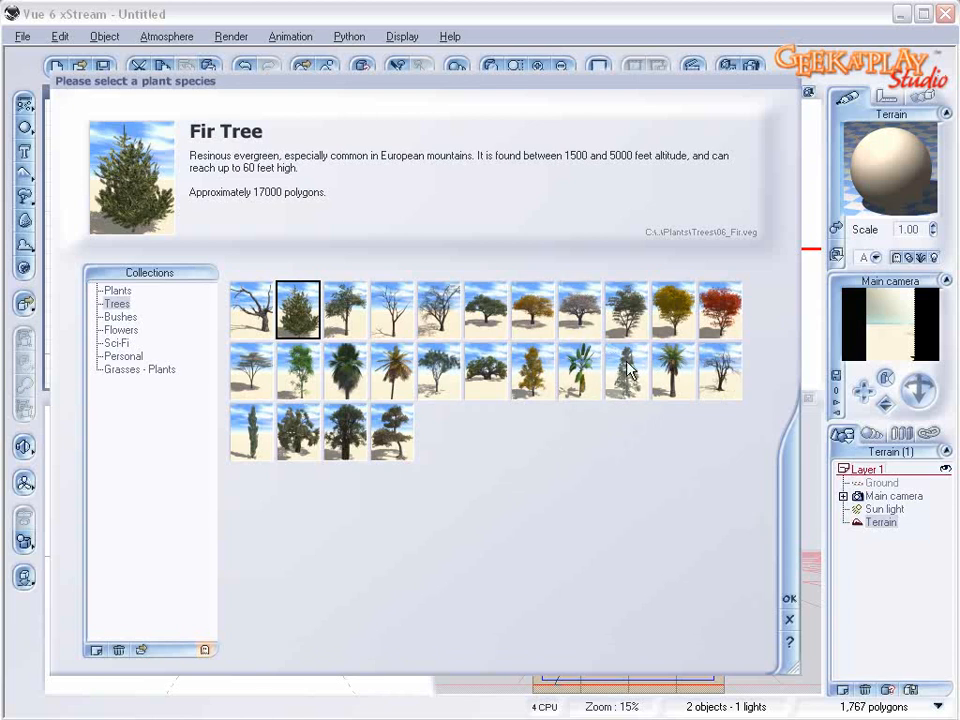
left_click(716, 385)
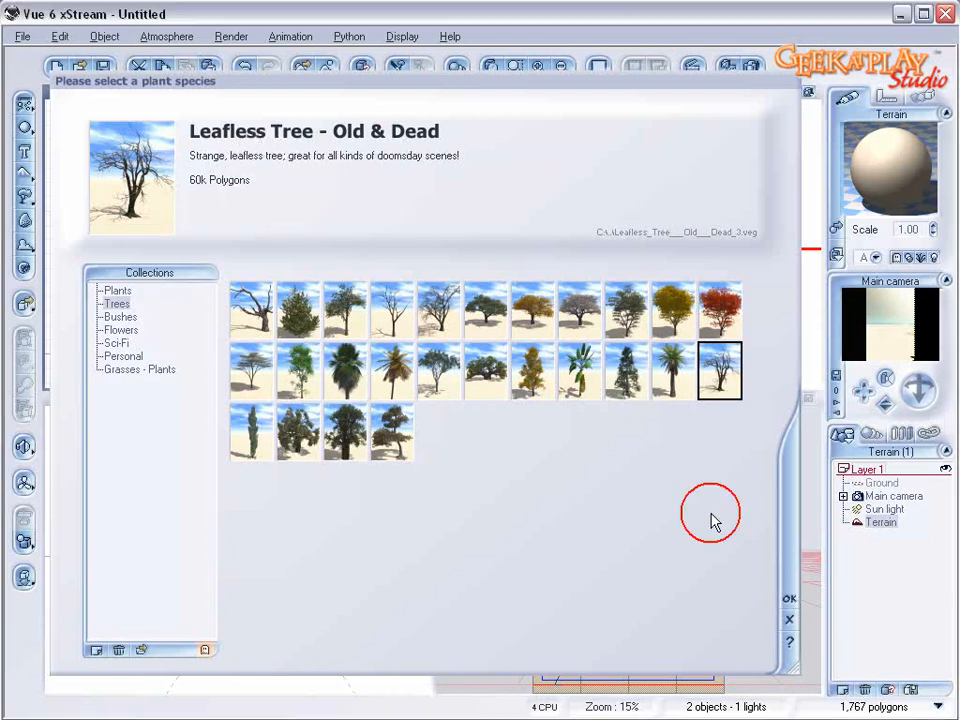
left_click(789, 604)
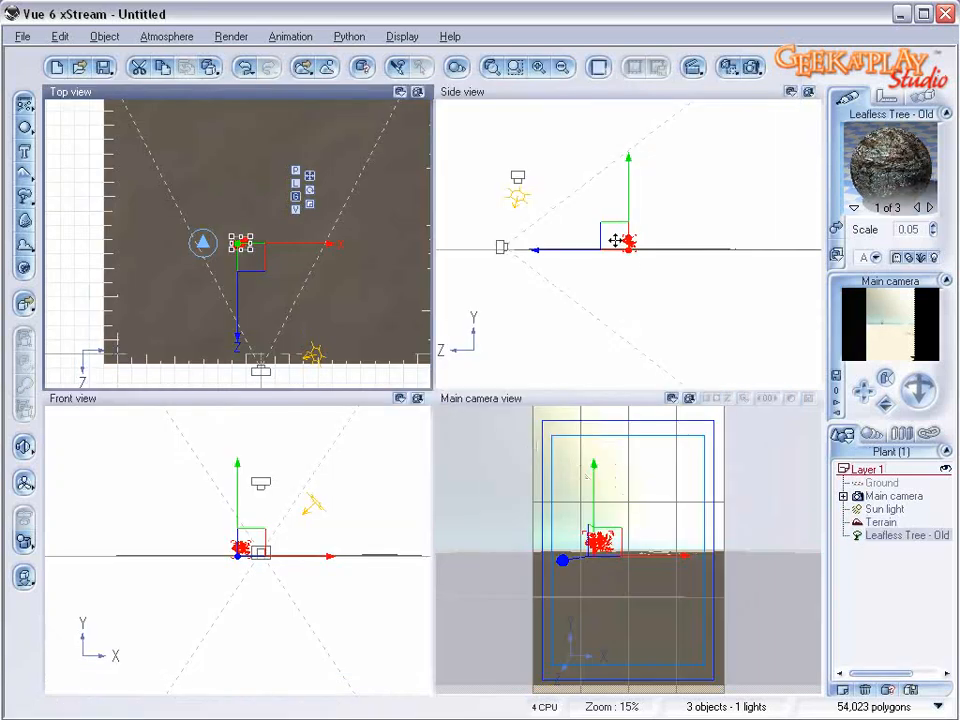
- Move the leafless tree close to the camera so its trunk stands along one side of the portrait frame
left_click_drag(615, 240, 528, 243)
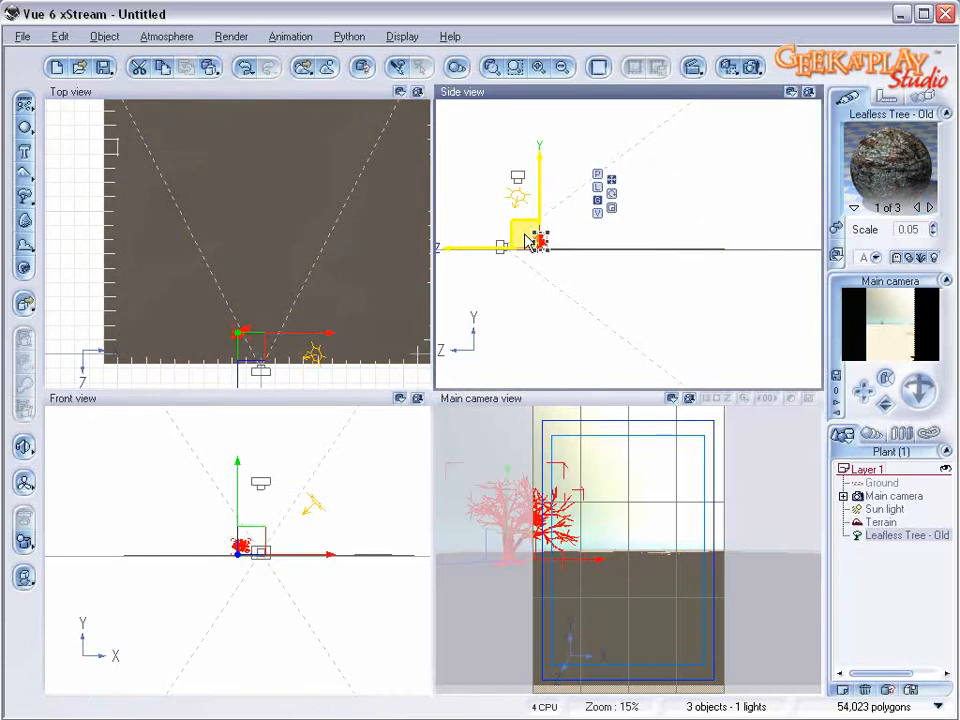
scroll(525, 256, "up", 4)
right_click_drag(525, 256, 804, 262)
scroll(666, 270, "up", 4)
left_click(553, 278)
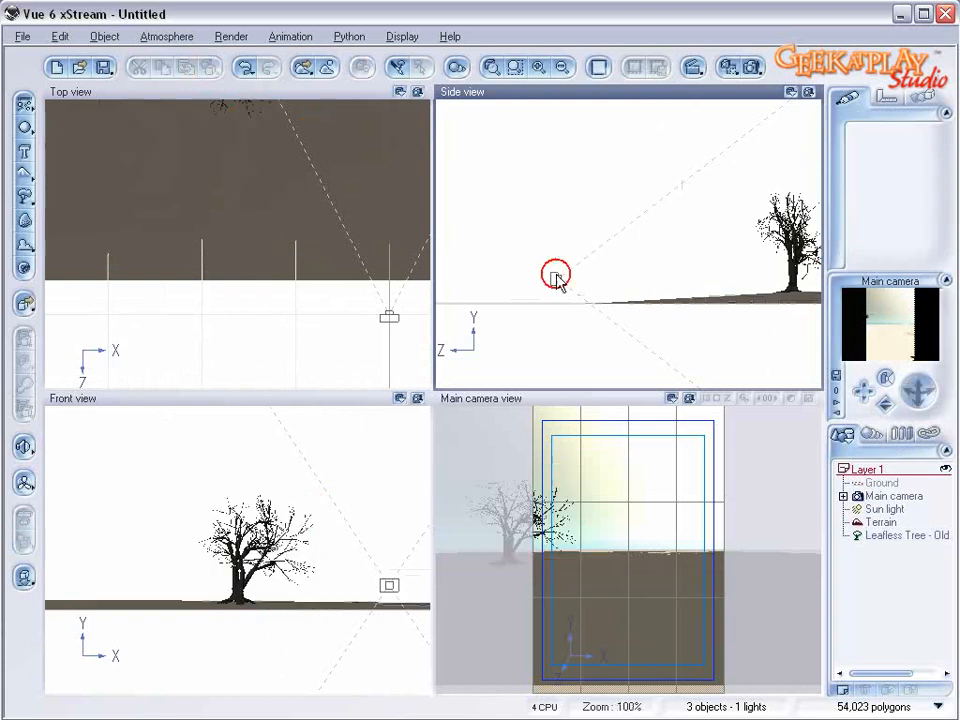
left_click_drag(546, 270, 510, 274)
left_click(880, 535)
left_click_drag(212, 342, 349, 336)
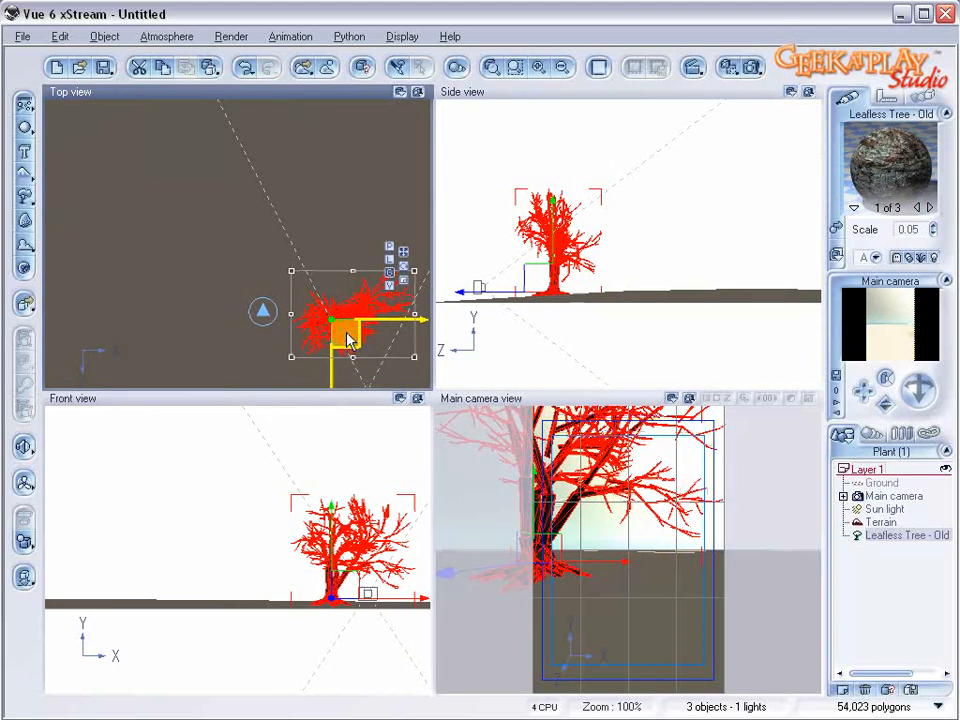
- Enlarge the leafless tree, rotate it about a quarter turn around its vertical axis and adjust its position near the camera
left_click(540, 251)
left_click_drag(601, 188, 630, 165)
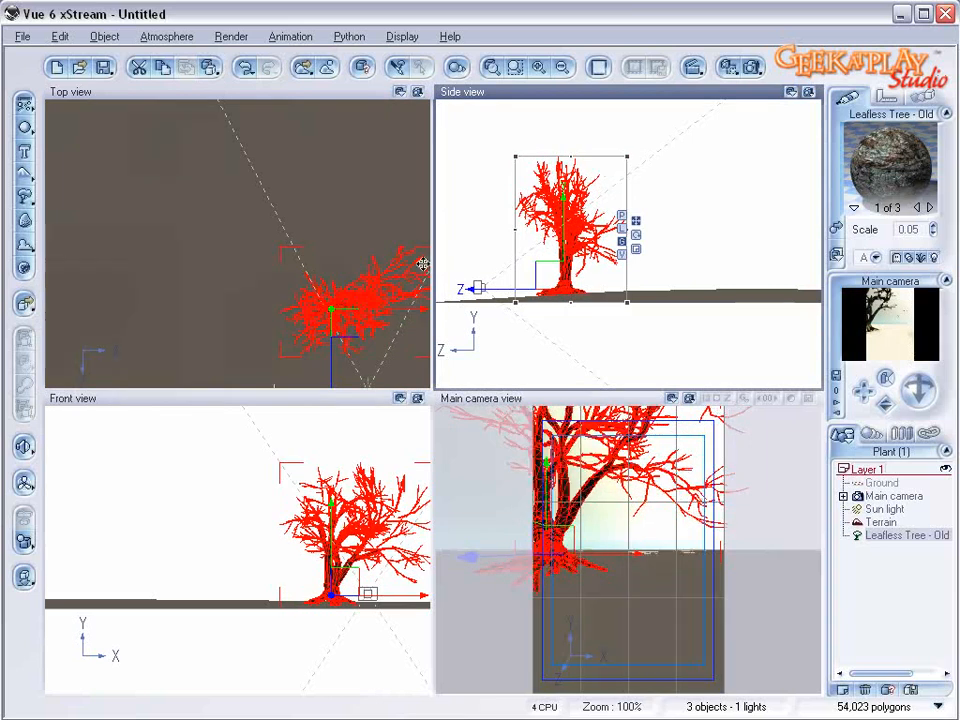
left_click_drag(348, 331, 343, 330)
left_click_drag(275, 374, 367, 380)
left_click_drag(343, 337, 360, 365)
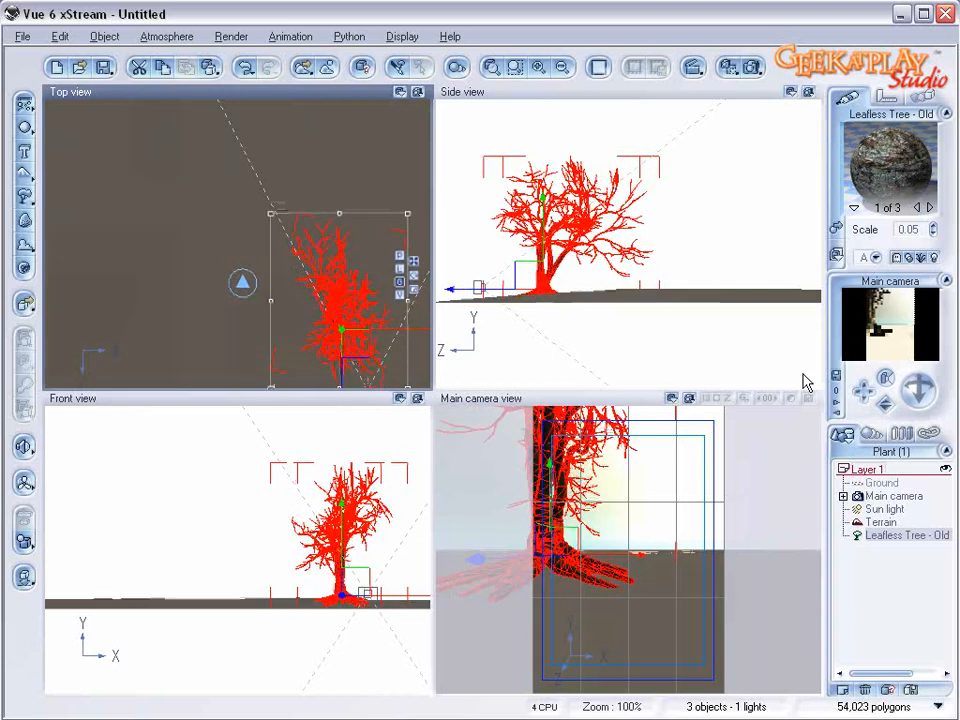
- Tilt the main camera upward so the horizon sits lower in the frame
left_click(893, 496)
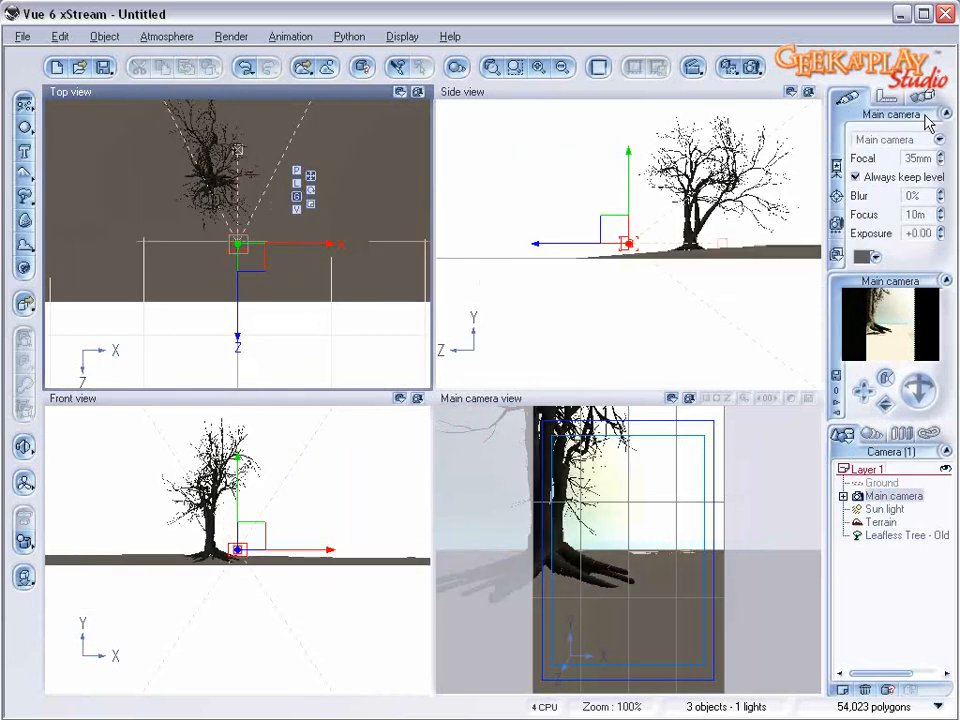
left_click(885, 96)
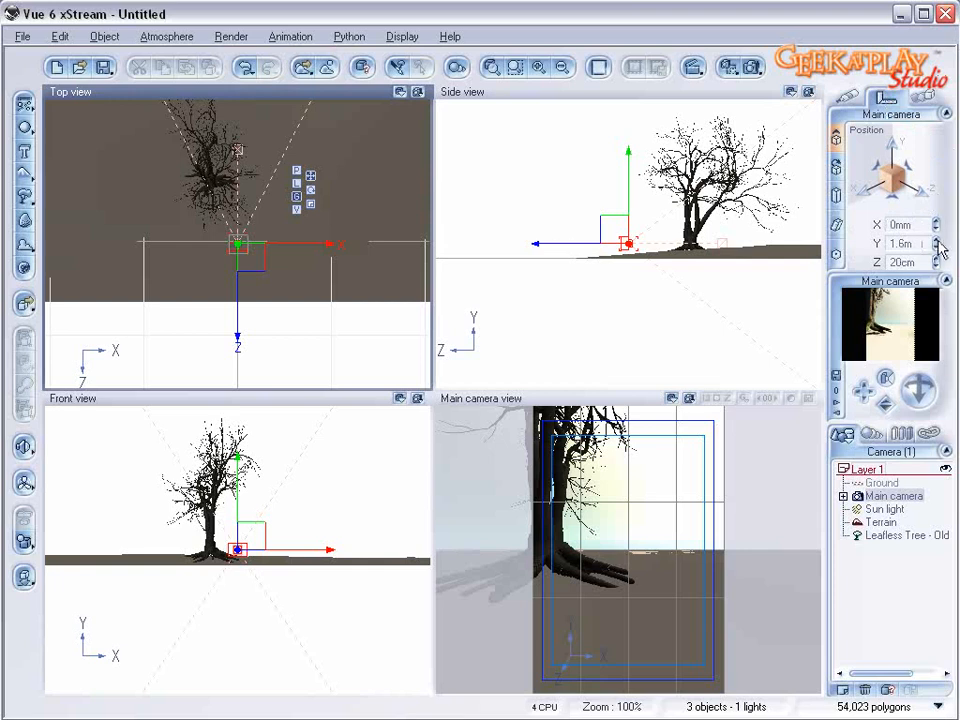
left_click_drag(918, 389, 925, 364)
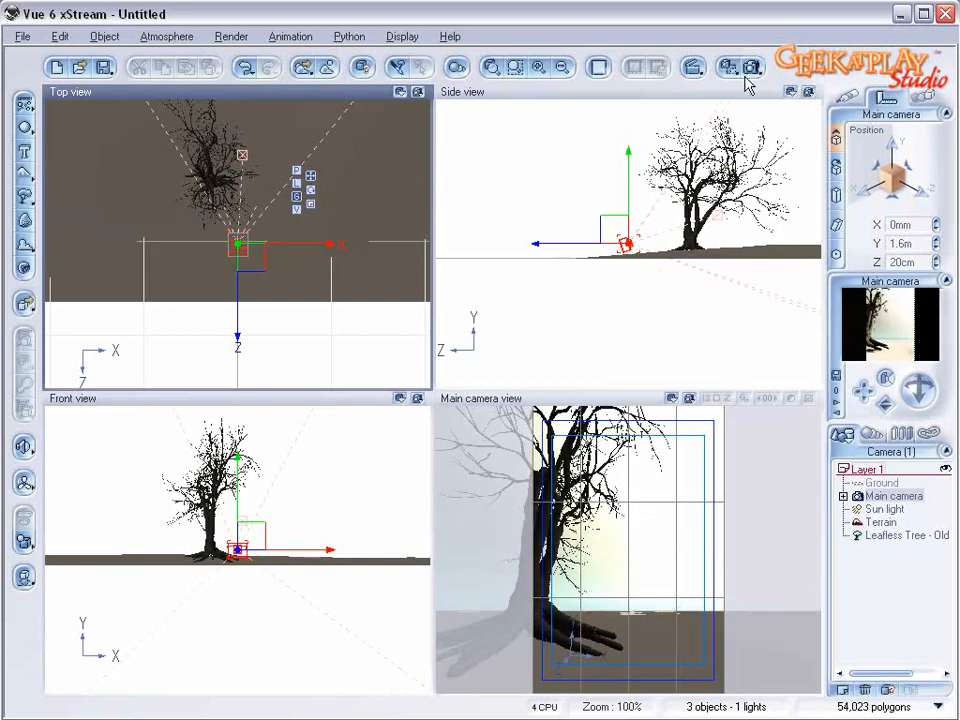
- Move the leafless tree closer to the camera and render a 320x480 preview of the scene
left_click(880, 536)
left_click_drag(275, 302, 279, 315)
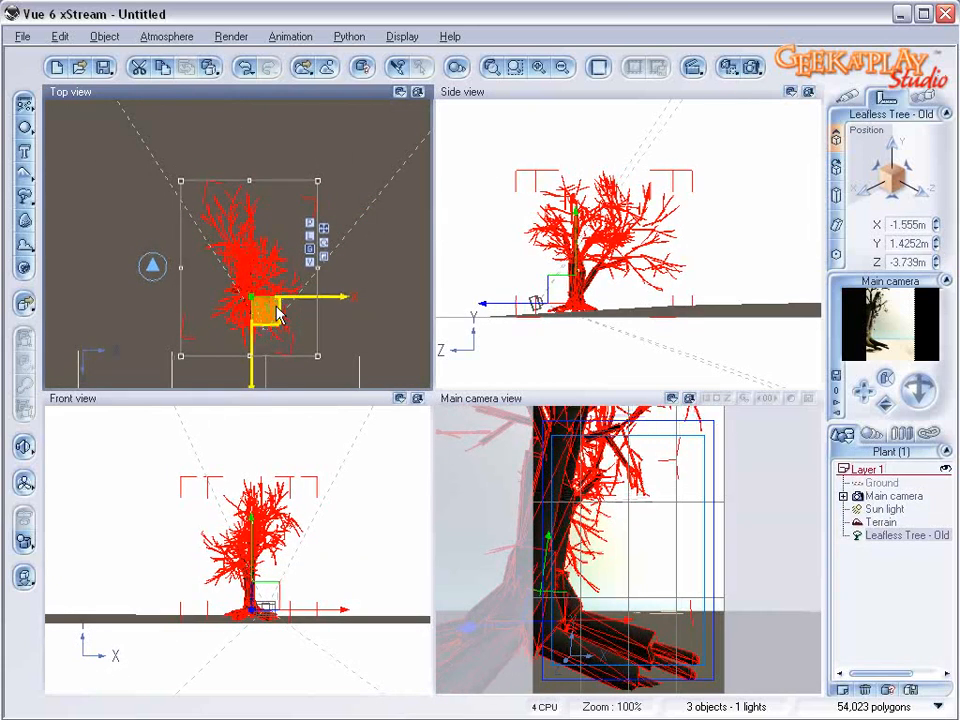
left_click(753, 70)
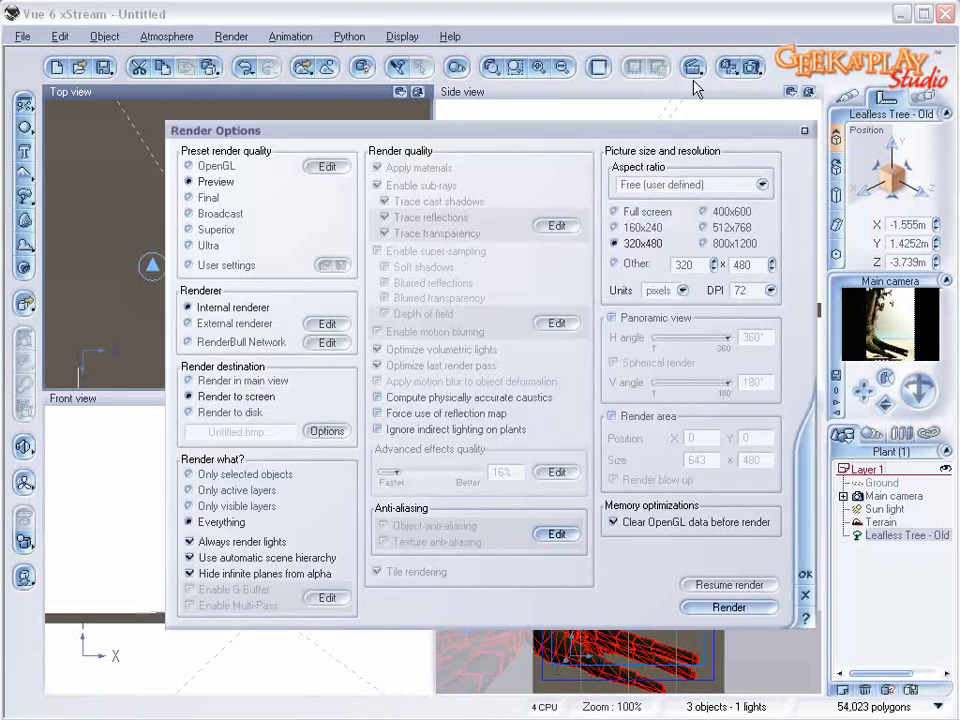
left_click(745, 607)
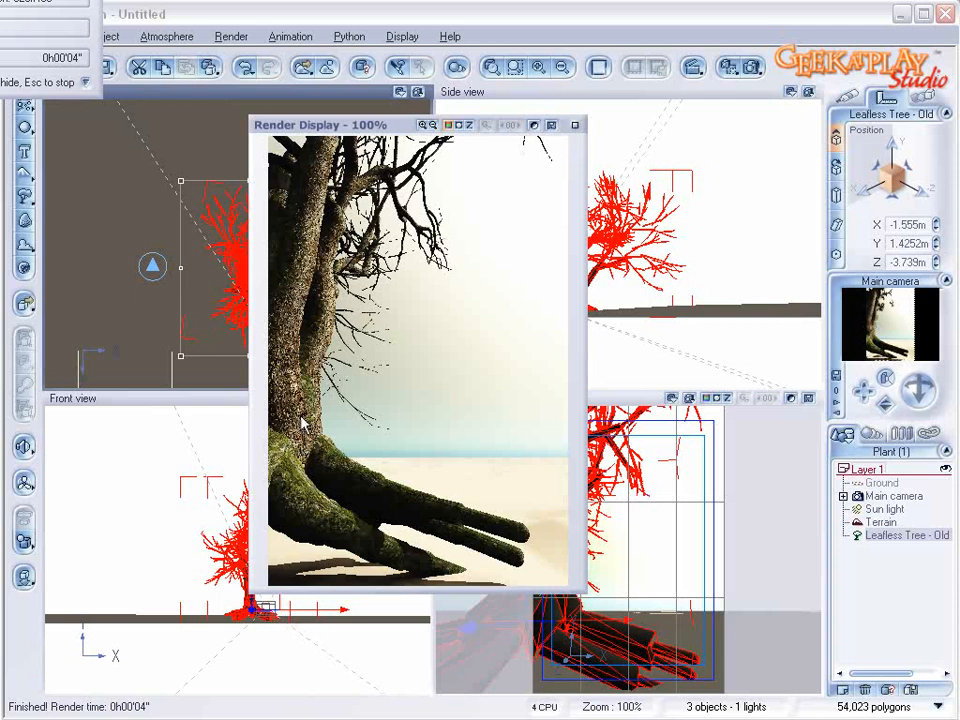
left_click(575, 125)
- Replace the leafless tree with a Large Dead Tree placed right in front of the camera
left_click(592, 268)
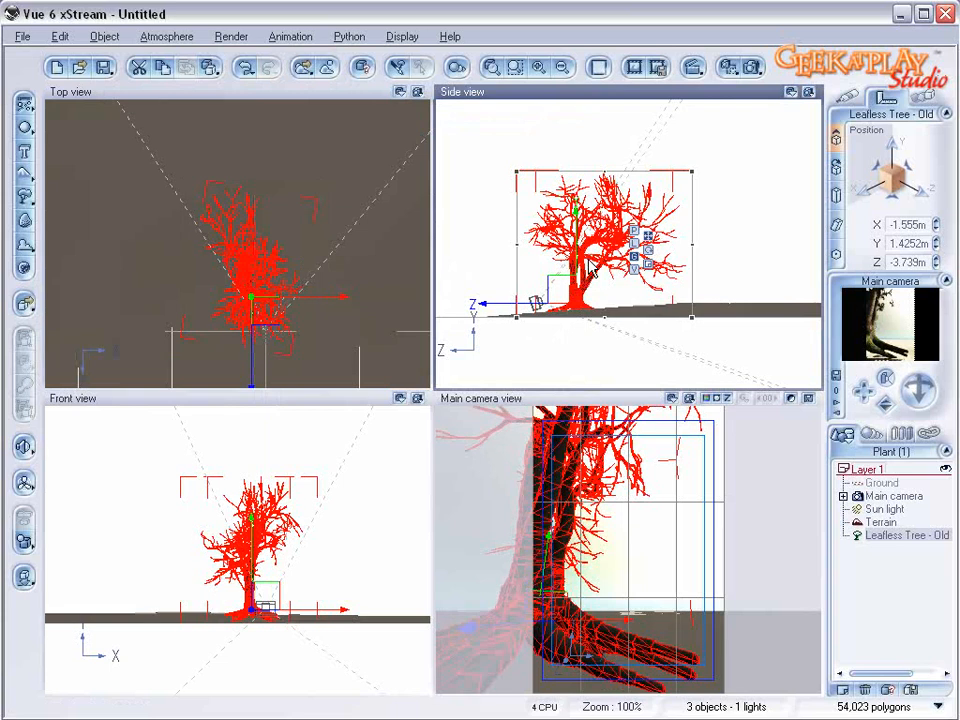
key("Delete")
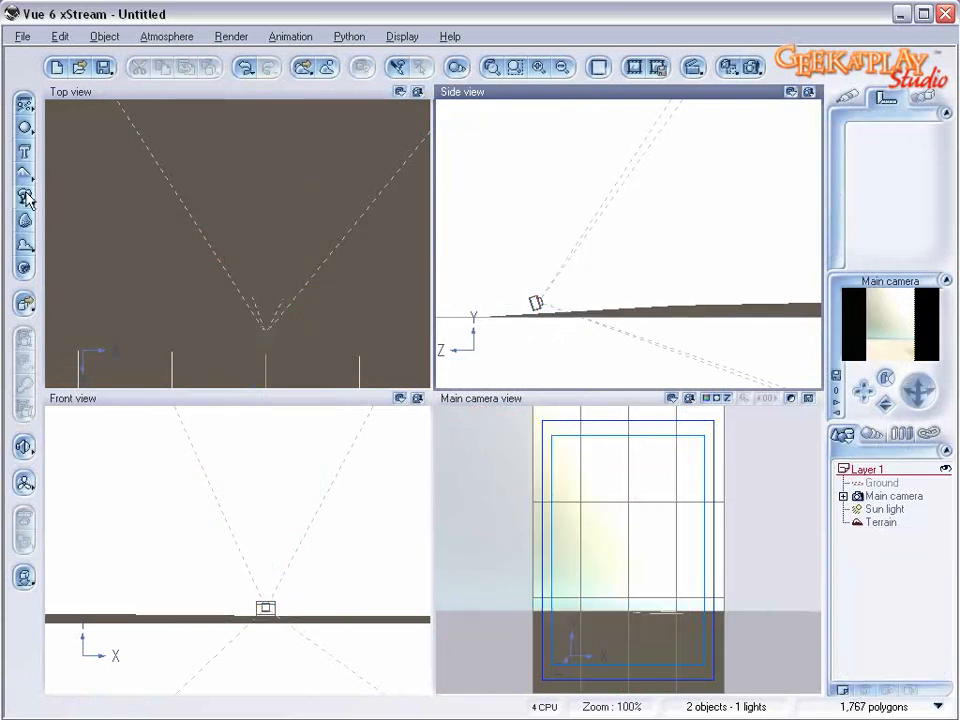
left_click(25, 198)
left_click(391, 309)
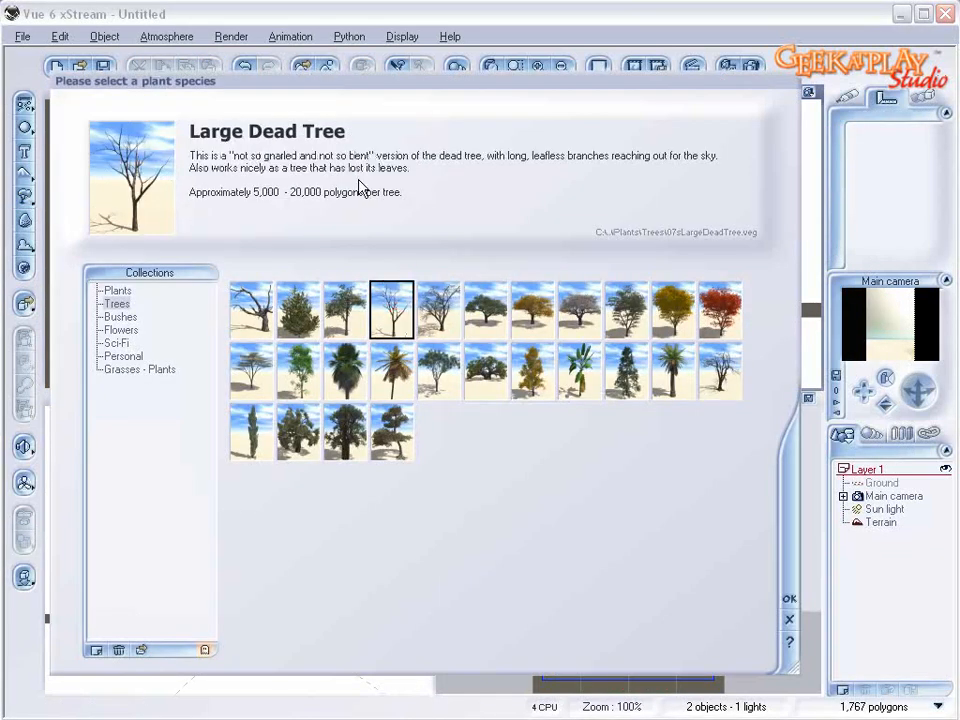
left_click(789, 598)
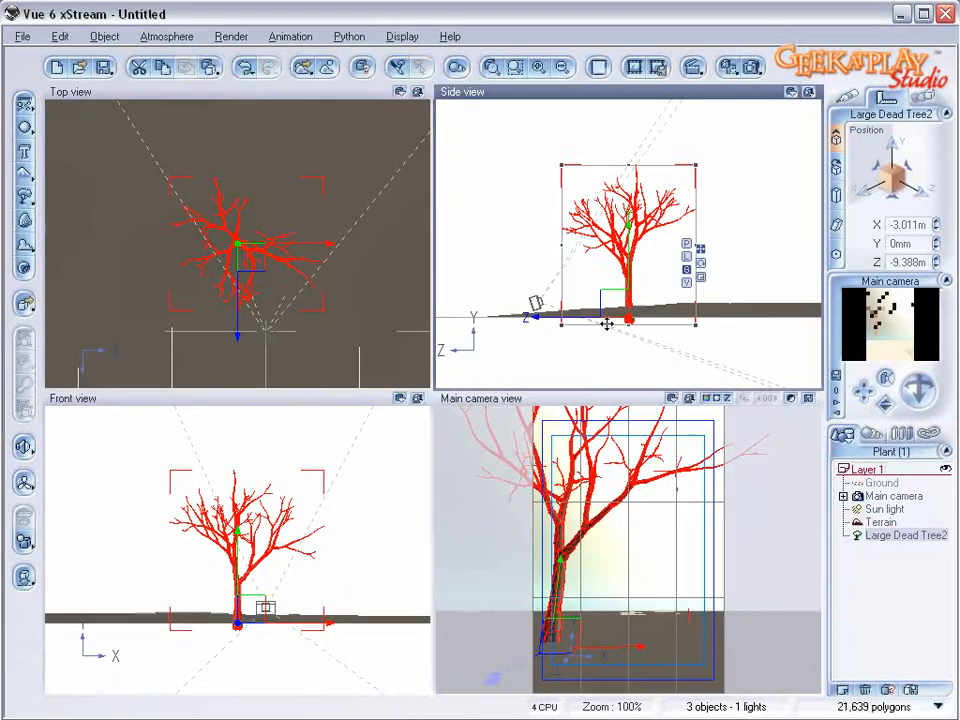
left_click_drag(620, 303, 577, 302)
left_click_drag(263, 303, 285, 332)
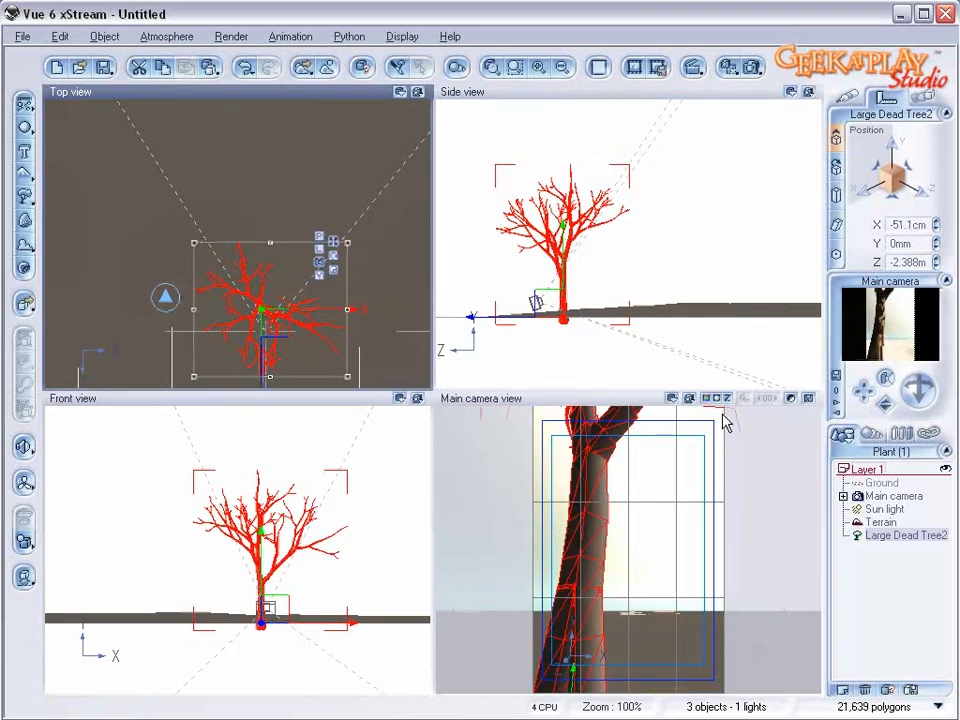
- Apply the Oak Bark material from the Geekatplay Wood collection to the Large Dead Tree
left_click(846, 95)
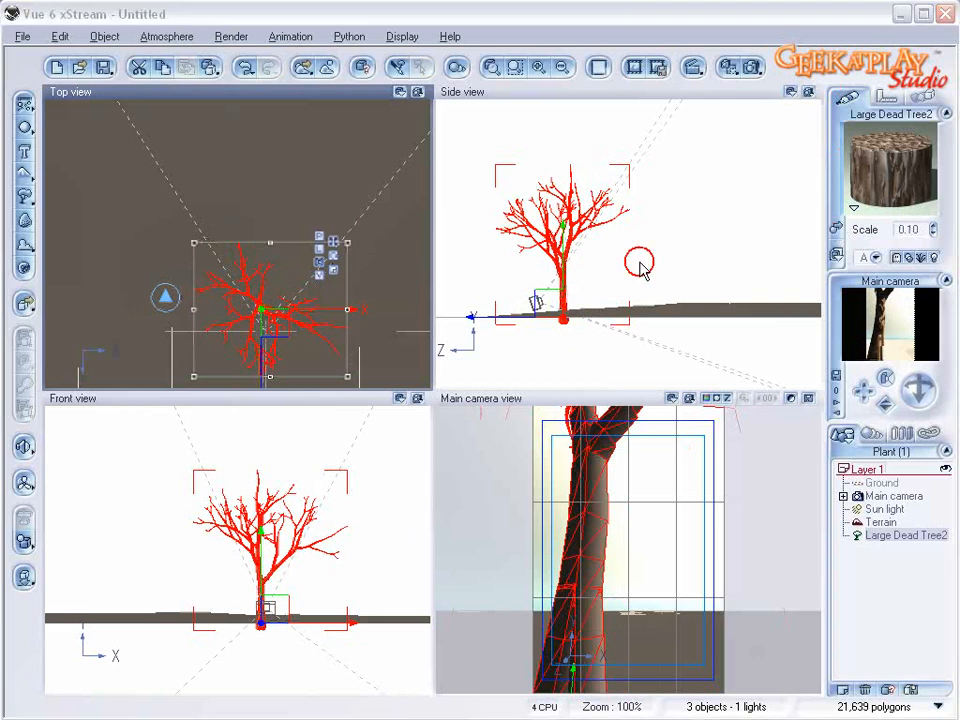
left_click(835, 229)
left_click_drag(210, 394, 210, 531)
left_click(138, 404)
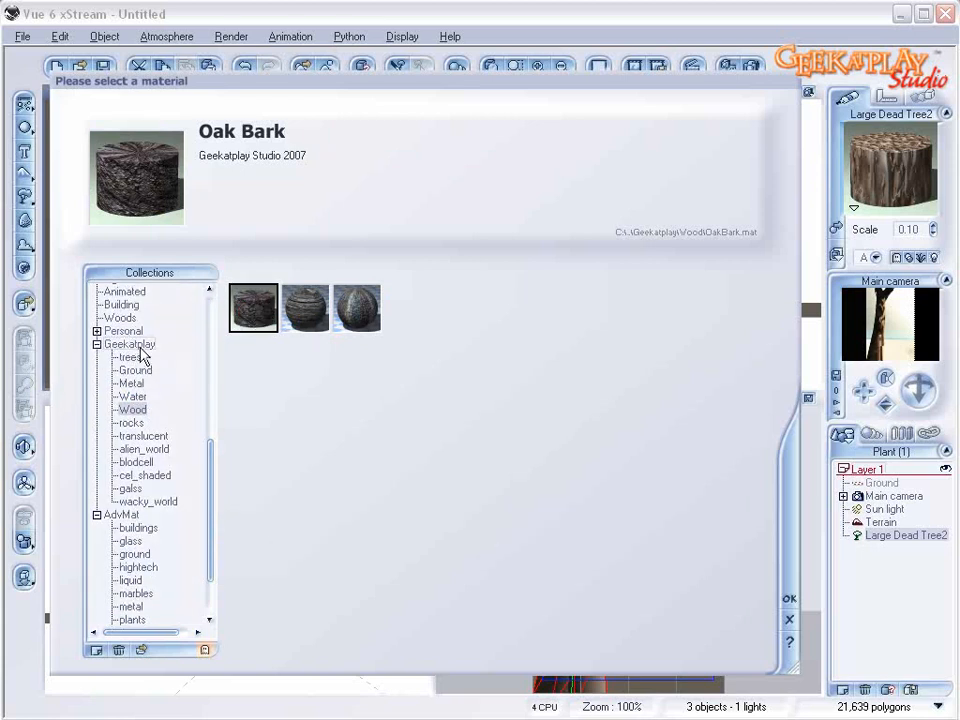
left_click(789, 598)
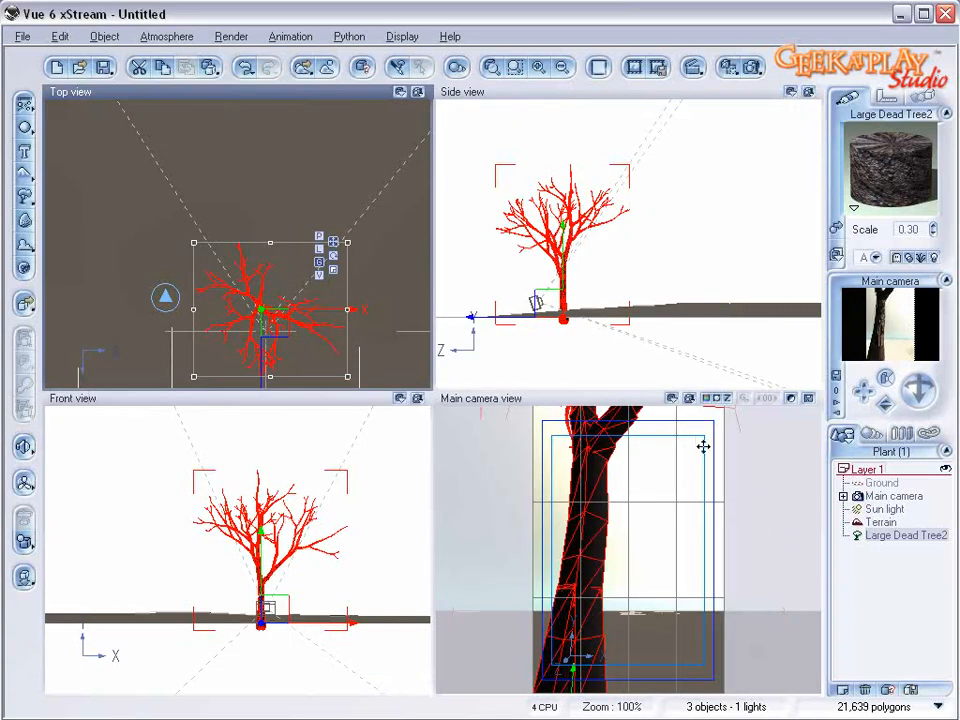
- Set the Oak Bark material's scale to 0.20 and render a preview of the trunk
double_click(875, 155)
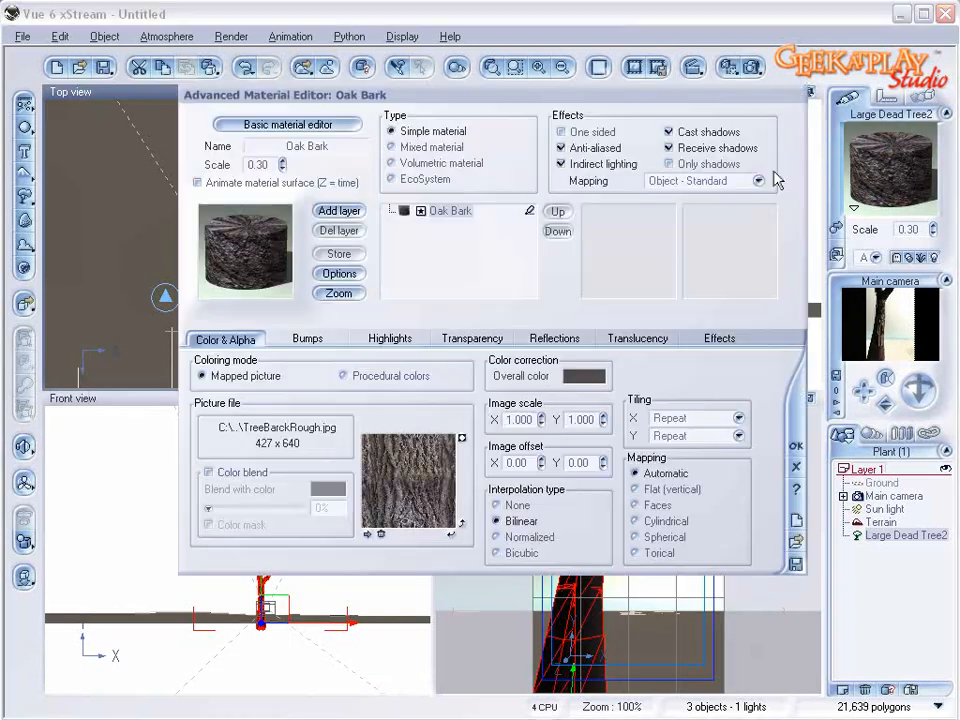
left_click(282, 168)
left_click(796, 448)
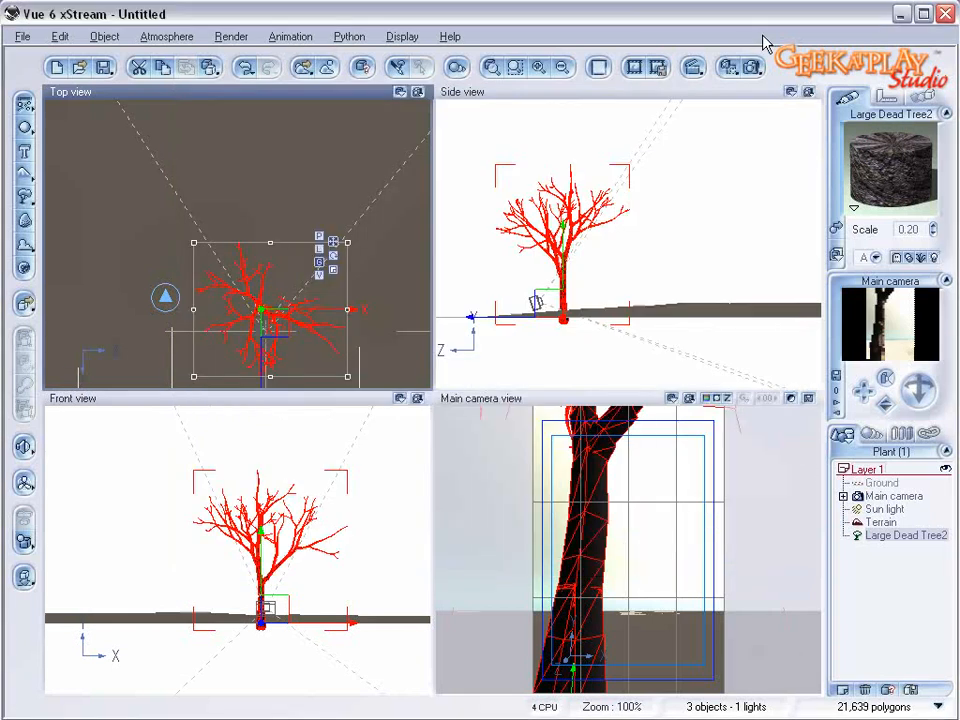
left_click(752, 67)
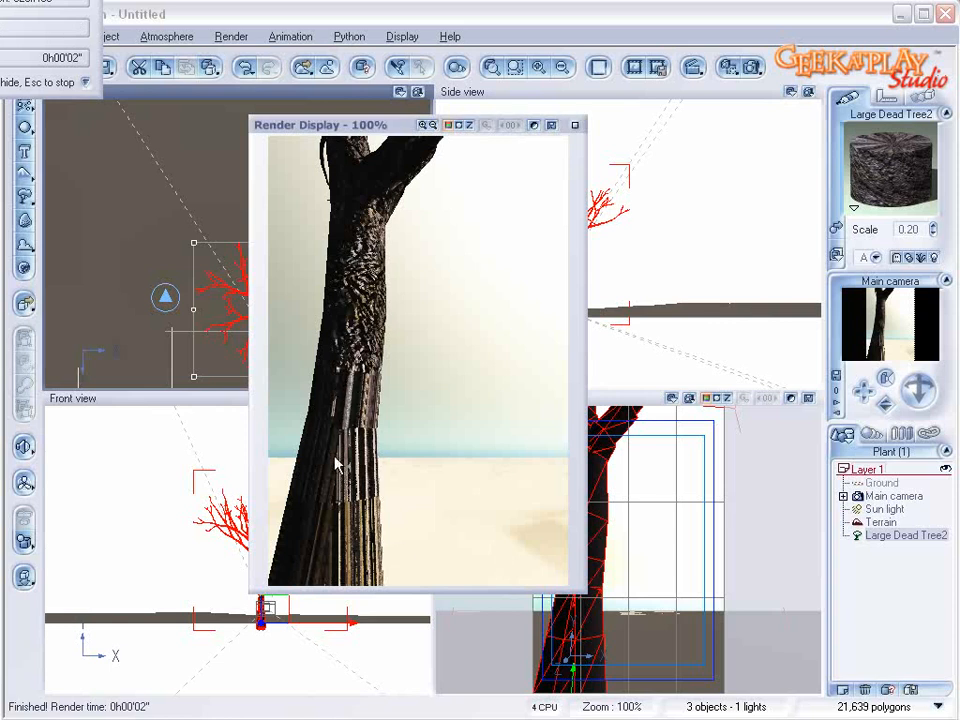
left_click(576, 126)
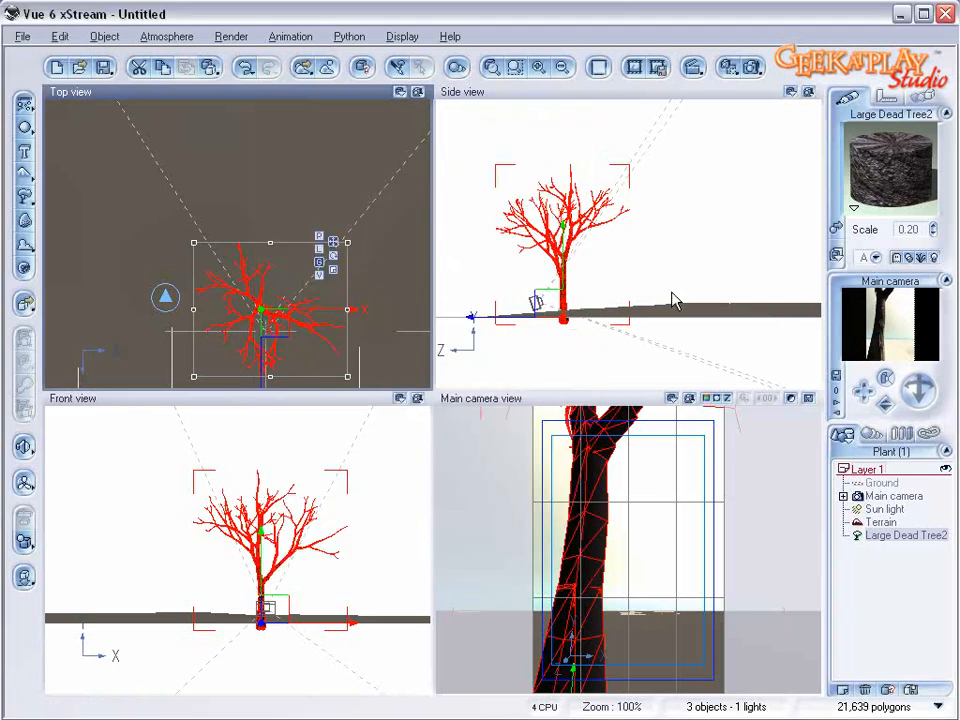
- Delete the Large Dead Tree and discard a newly added second one
key("Delete")
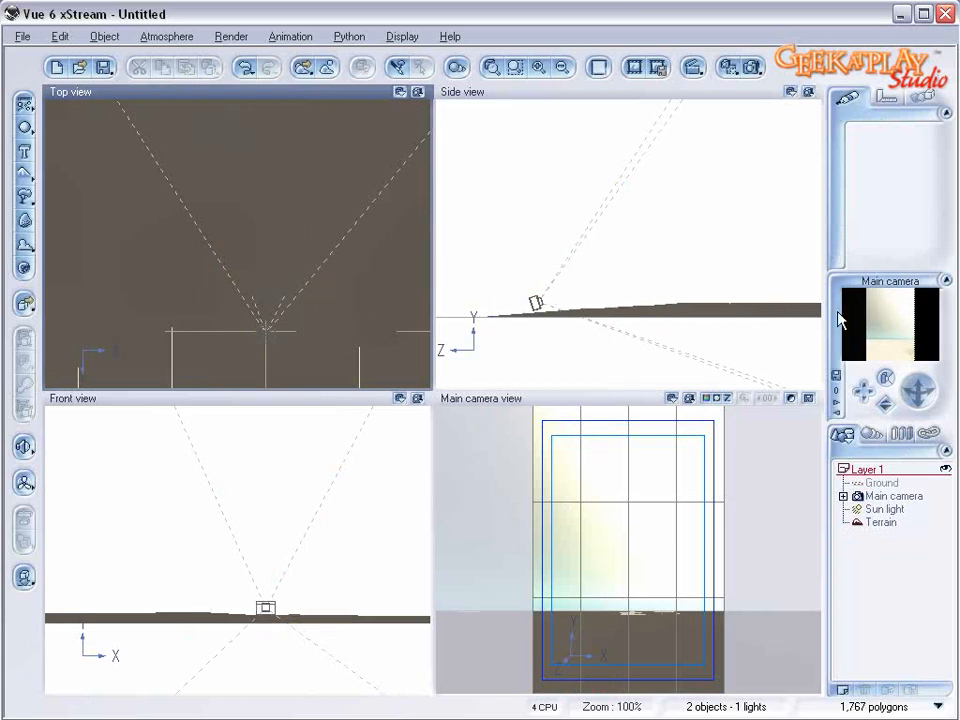
right_click_drag(353, 210, 339, 261)
scroll(364, 199, "down", 5)
left_click(25, 198)
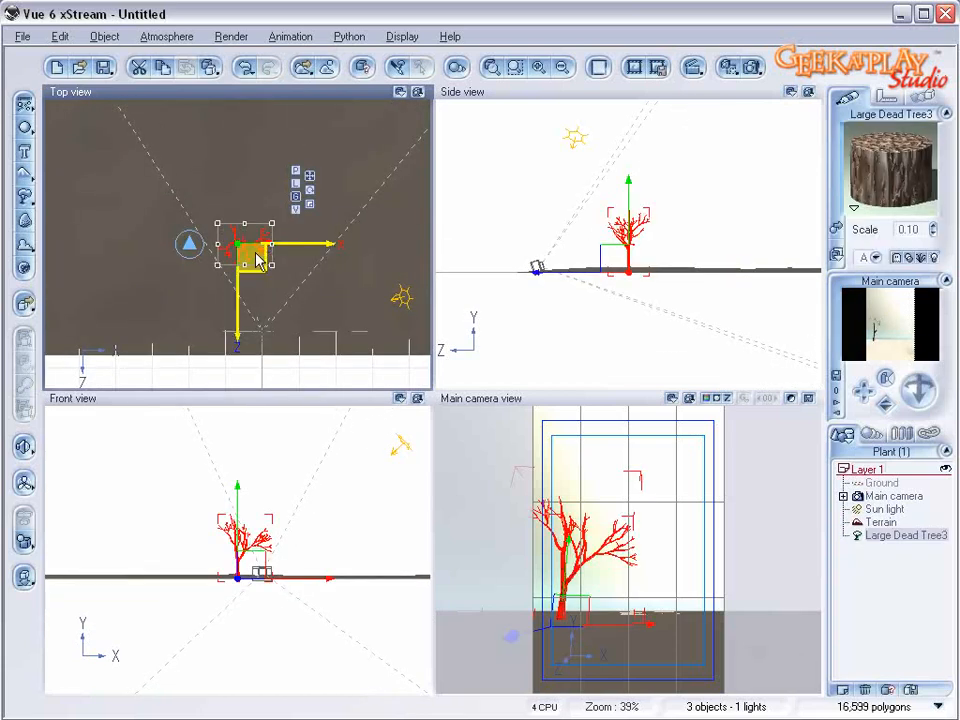
key("Delete")
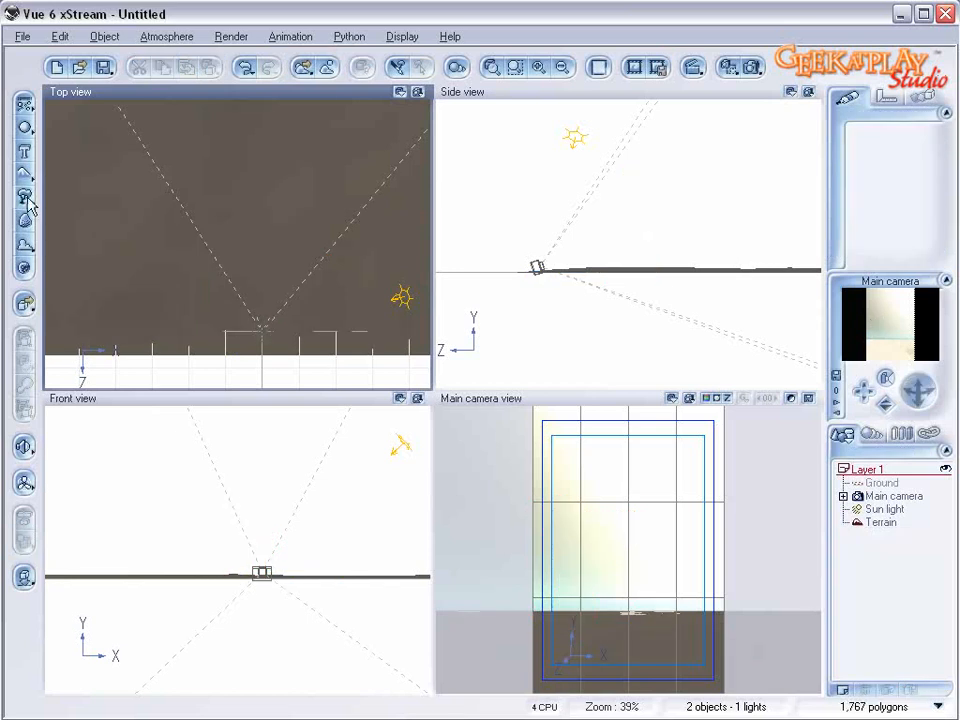
- Add a fresh Leafless Tree - Old & Dead from the Trees collection
right_click(25, 200)
left_click(720, 398)
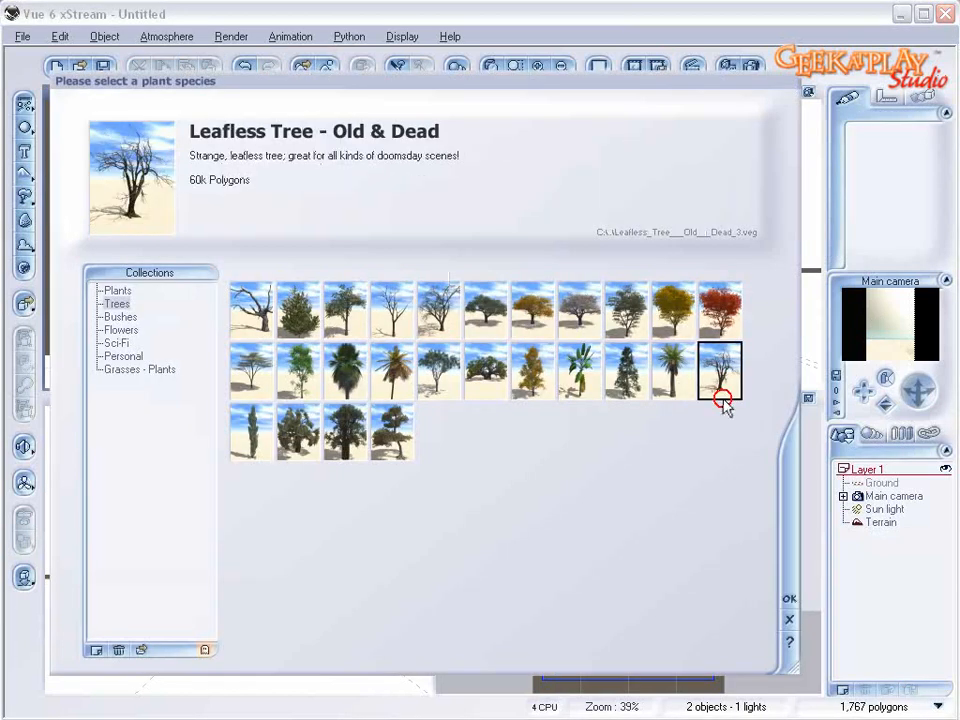
left_click(789, 599)
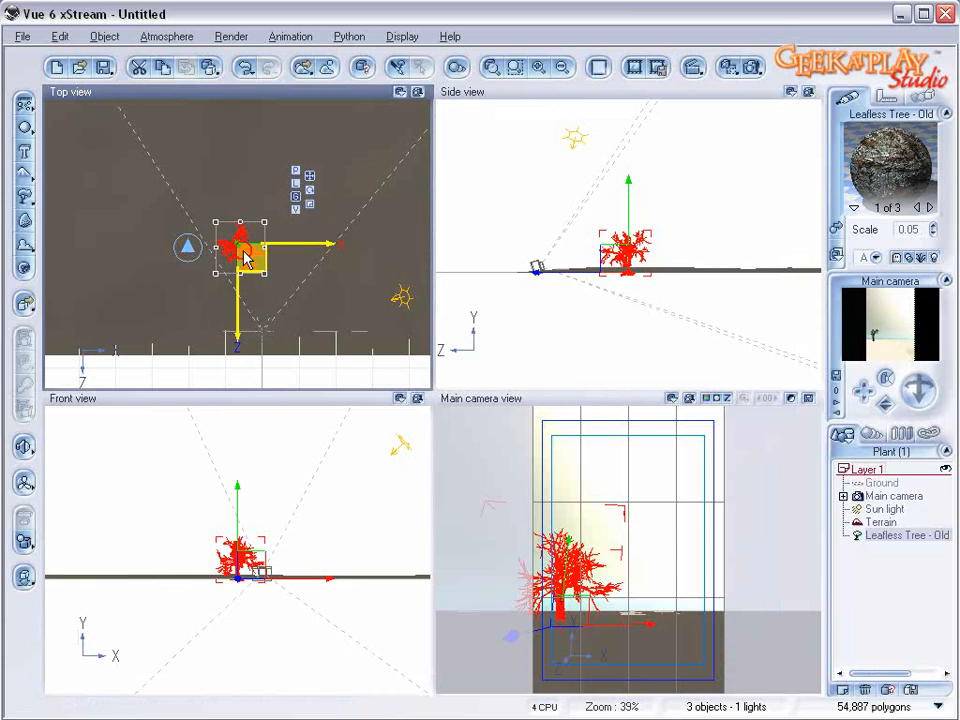
- Edit the leafless tree's plant settings, doubling its polygon count and setting the length of all branch subsets to +17
double_click(246, 258)
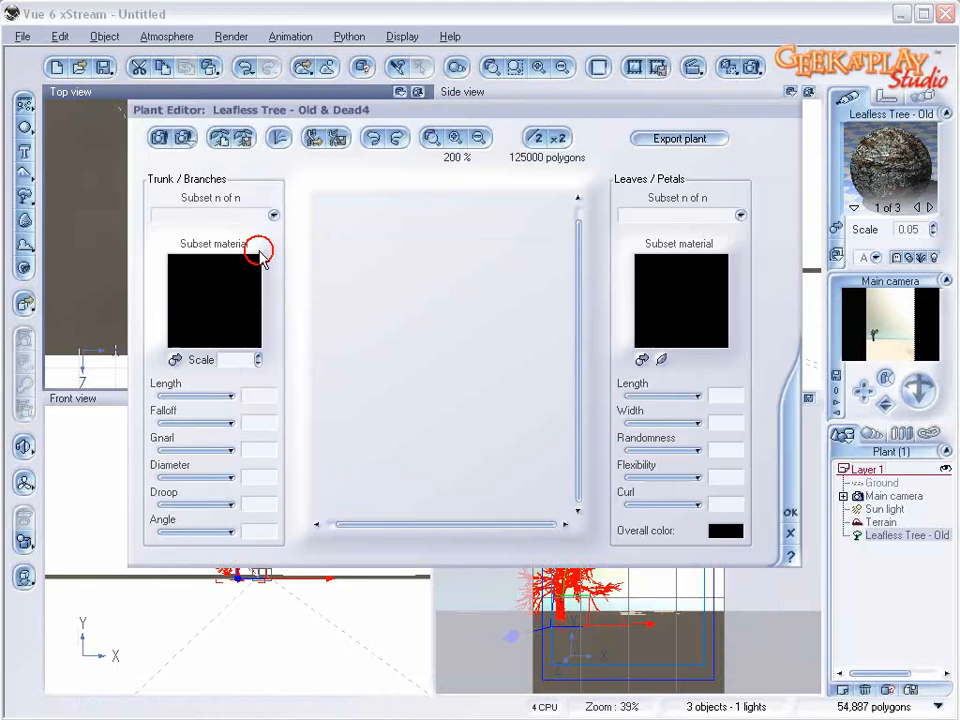
left_click(559, 136)
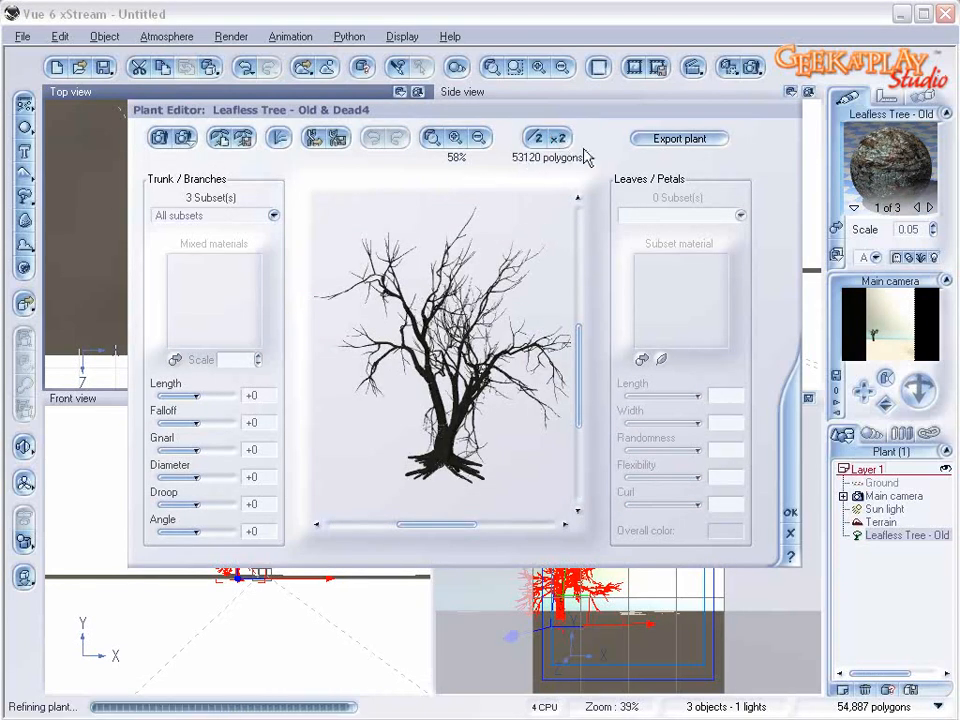
left_click_drag(208, 394, 215, 394)
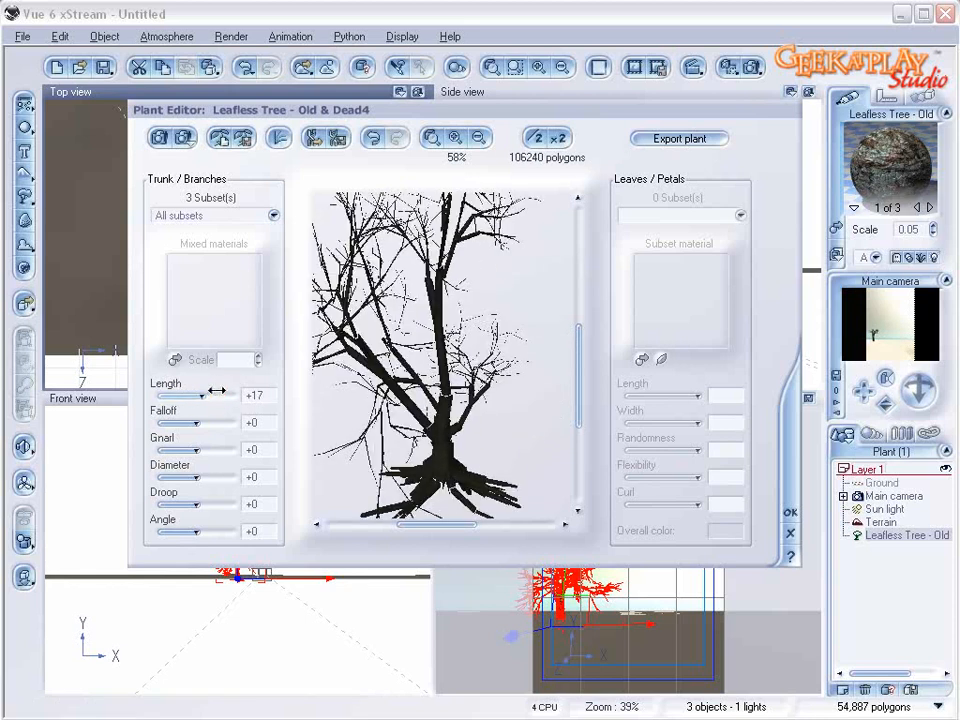
- Set the length of the tree's trunk subset to +46
left_click(273, 215)
left_click(225, 249)
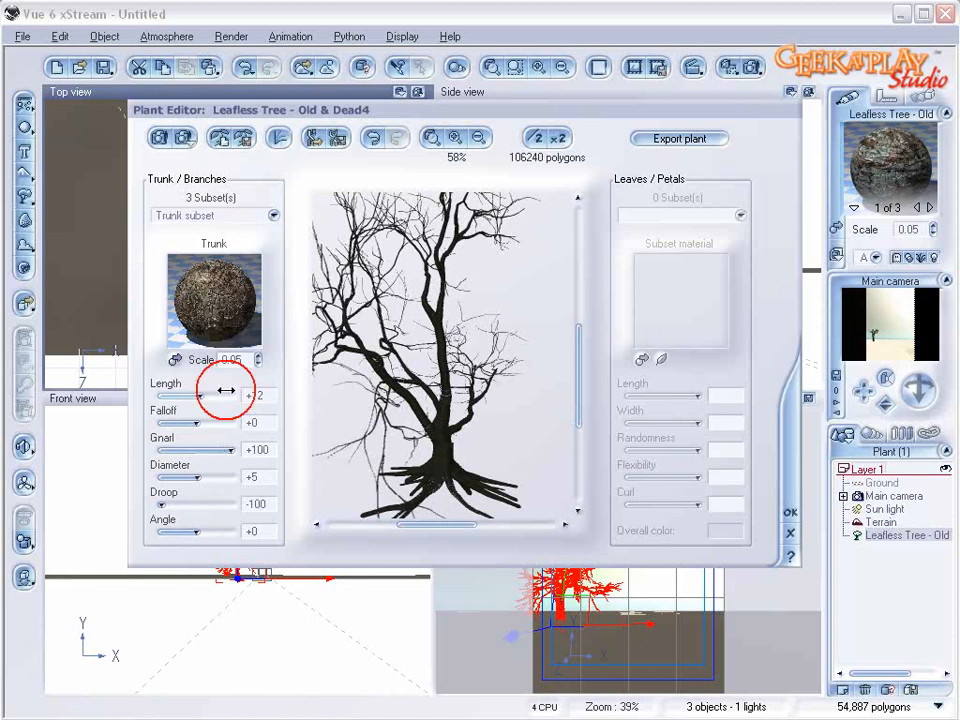
left_click_drag(204, 394, 216, 394)
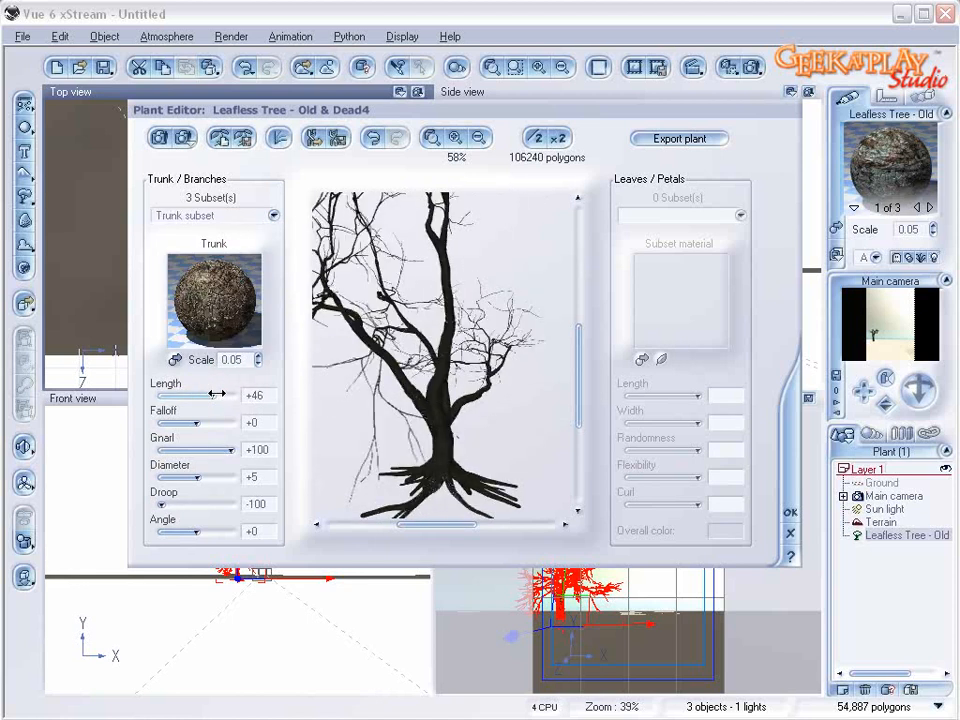
- Set gnarl to +27 and diameter to +10 for all branch subsets and apply the plant edits
left_click(236, 214)
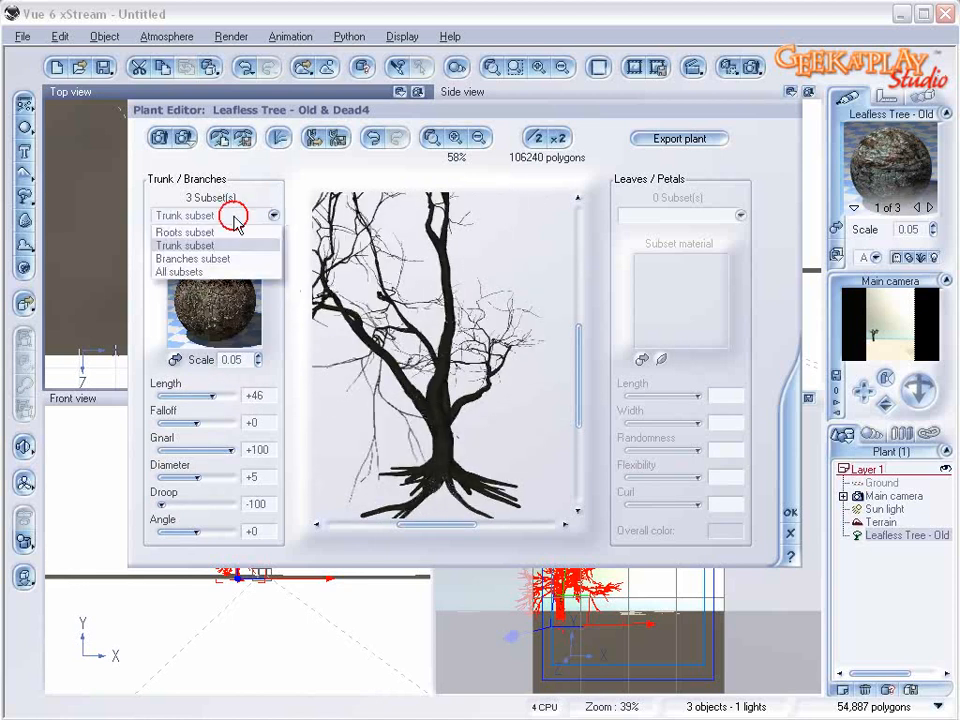
left_click(214, 275)
left_click_drag(203, 452, 206, 478)
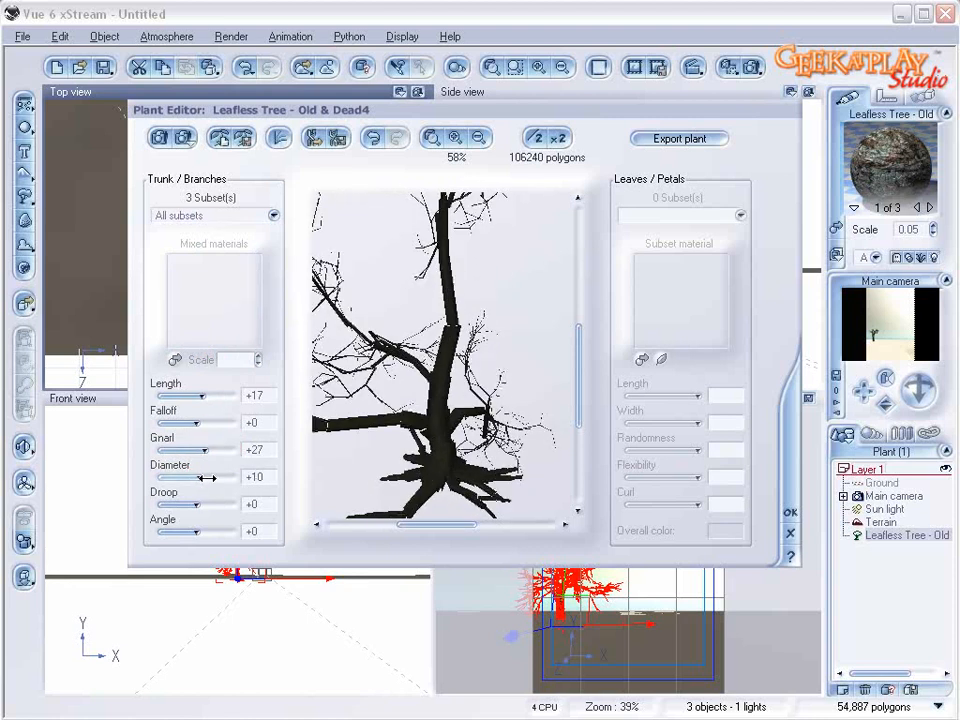
left_click(790, 510)
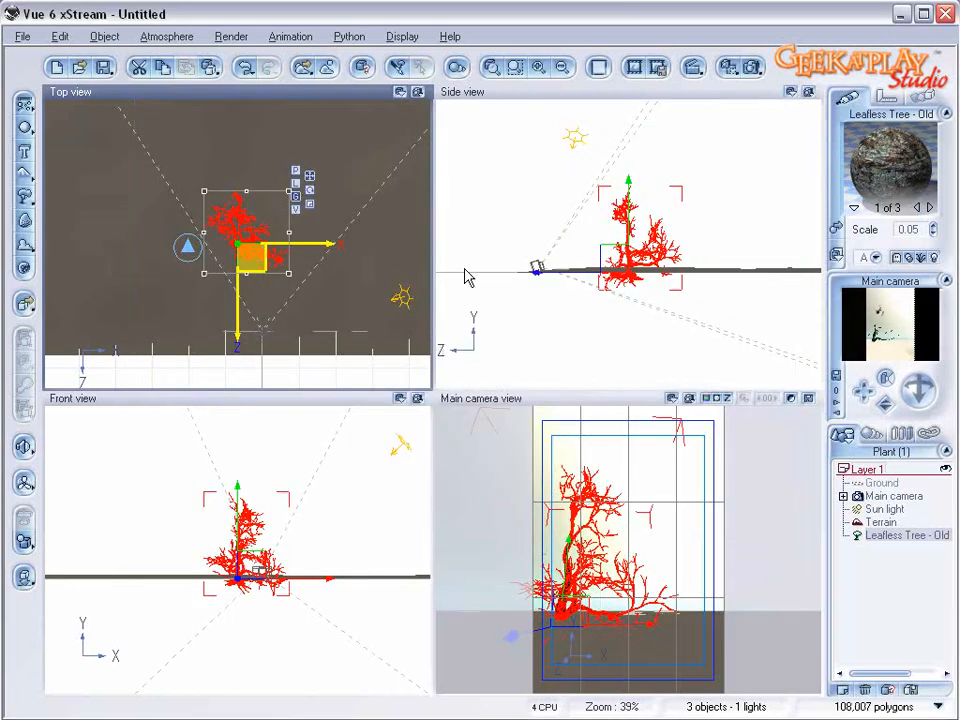
- Move the edited dead tree farther from the camera and raise it slightly so its roots sit on the terrain
left_click_drag(258, 265, 247, 223)
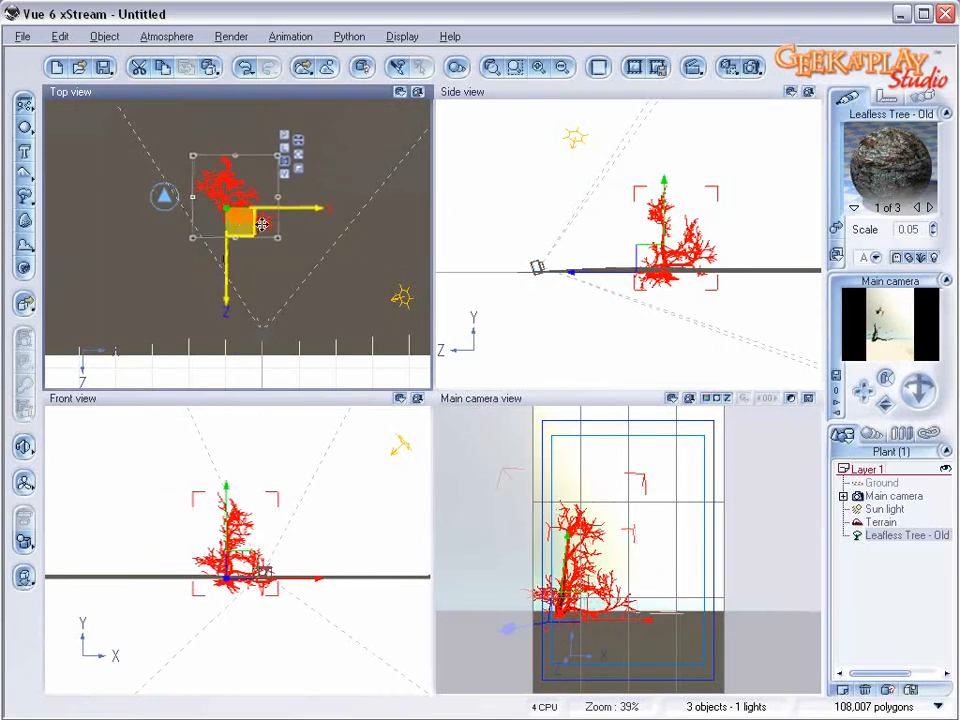
left_click(668, 226)
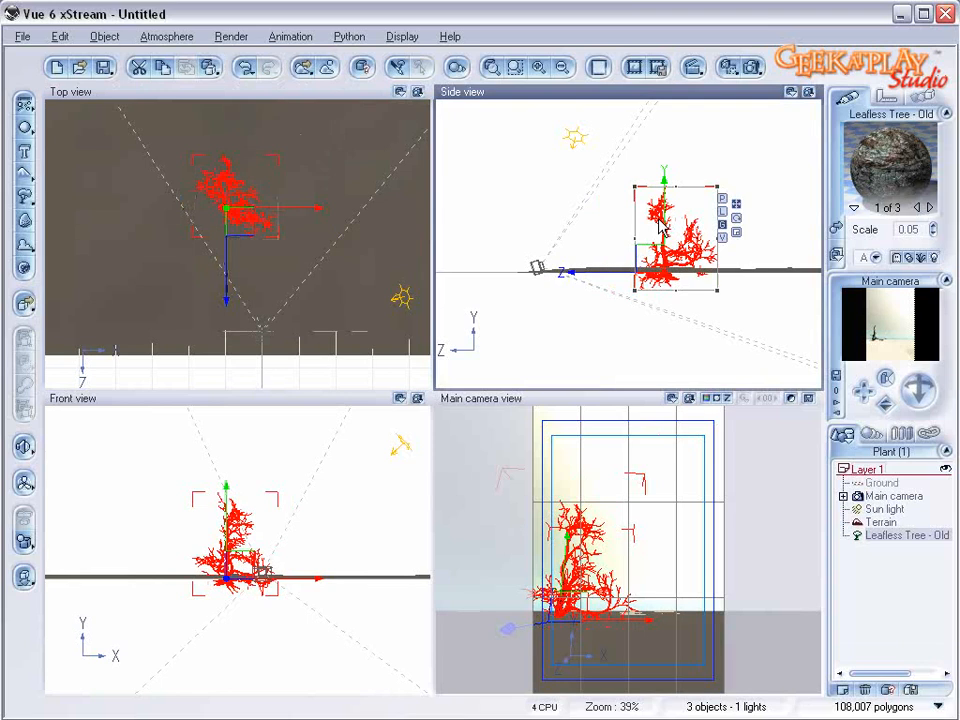
left_click_drag(659, 218, 660, 183)
- Add a second leafless tree, enlarge it well above the first, and place it between the first tree and the camera, to the left
left_click(26, 578)
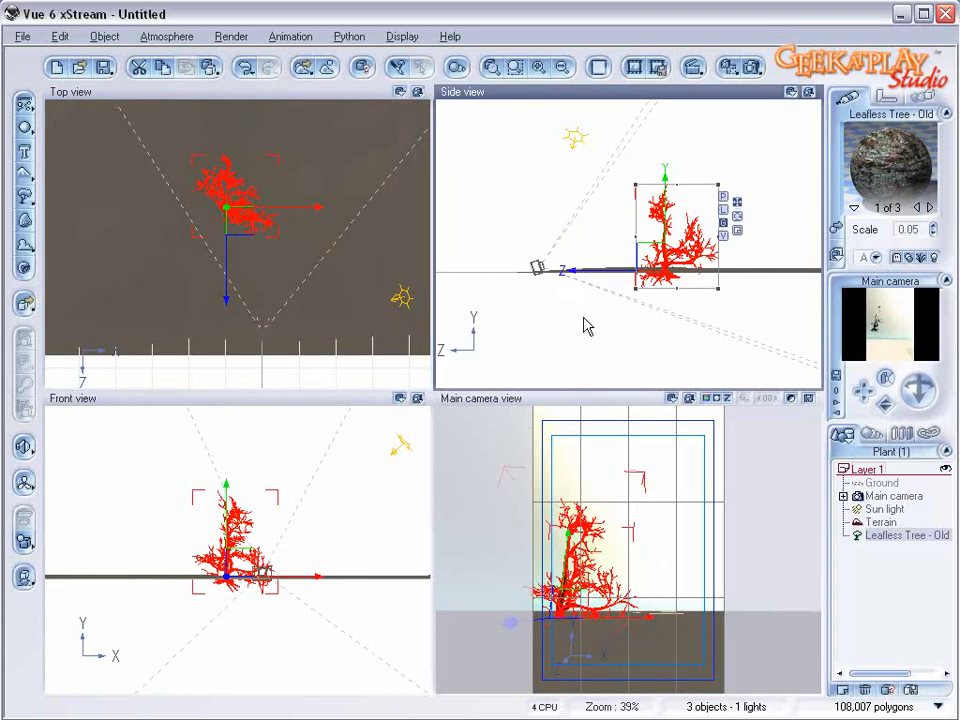
left_click_drag(666, 217, 667, 207)
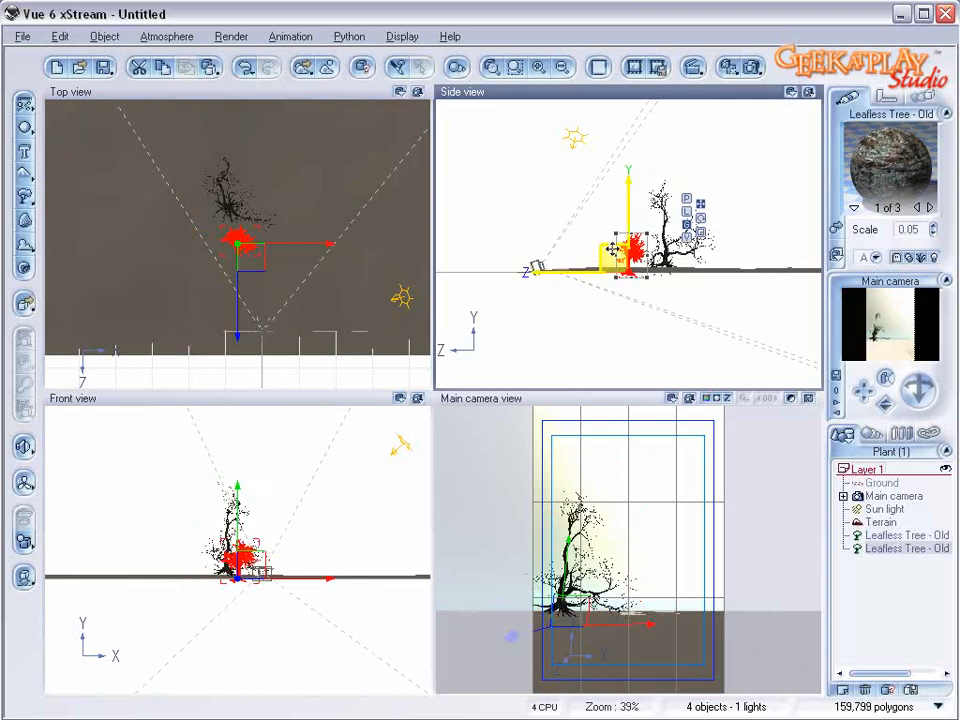
left_click_drag(648, 234, 805, 124)
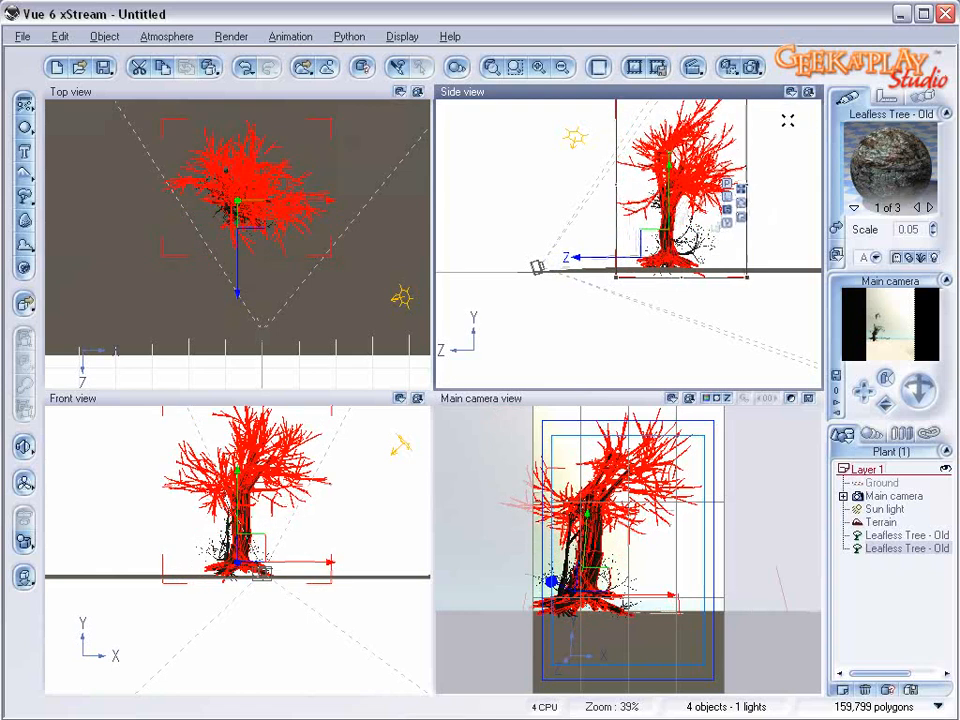
left_click_drag(643, 240, 617, 240)
left_click_drag(256, 267, 243, 269)
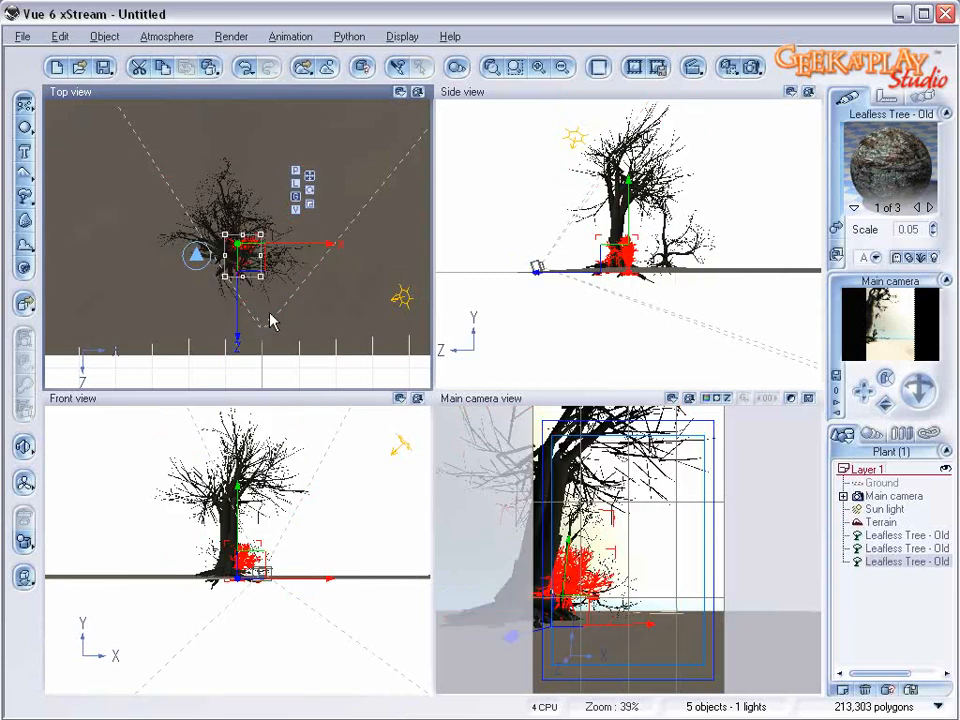
- Enlarge the third leafless tree and place it close to the camera as the right side of the frame, adjusting its height
left_click_drag(265, 240, 354, 189)
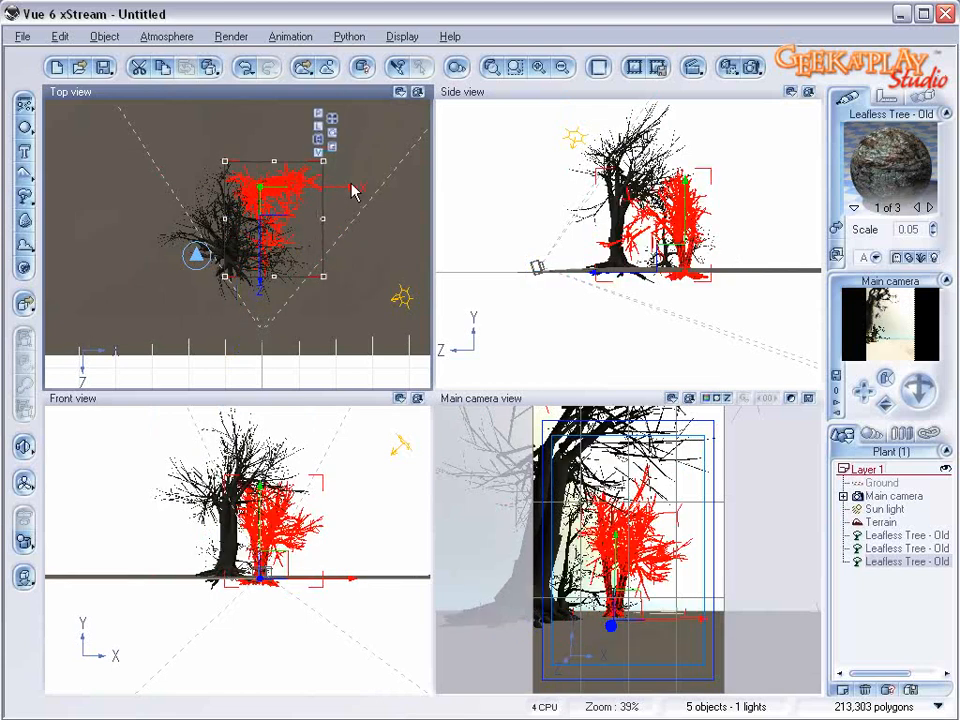
left_click_drag(342, 243, 306, 302)
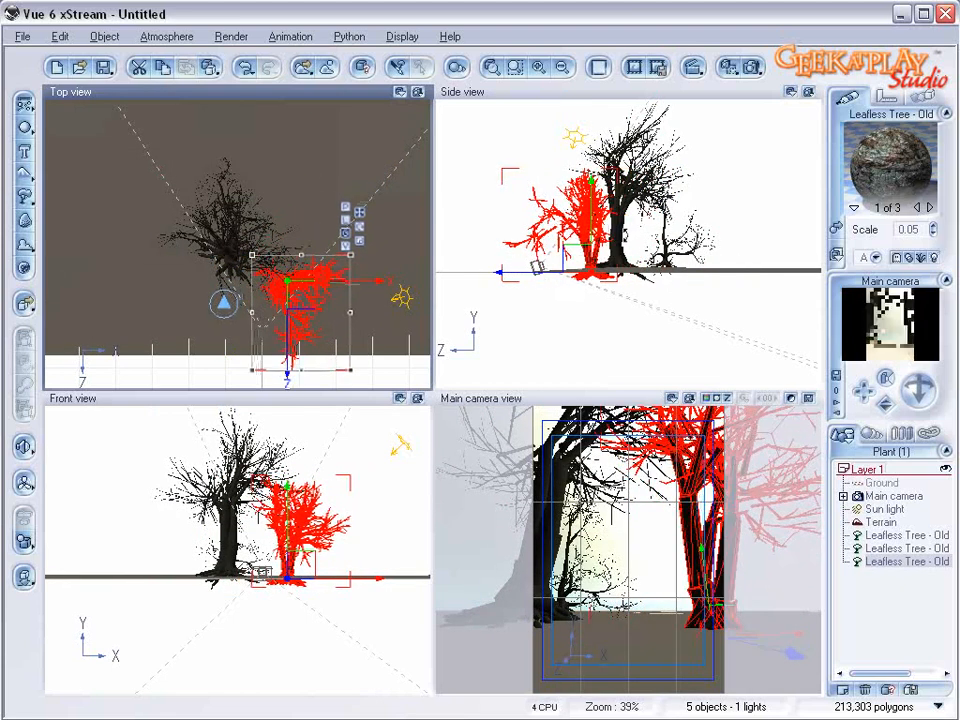
mouse_move(583, 257)
left_mouse_down()
mouse_move(583, 242)
mouse_move(589, 266)
left_mouse_up()
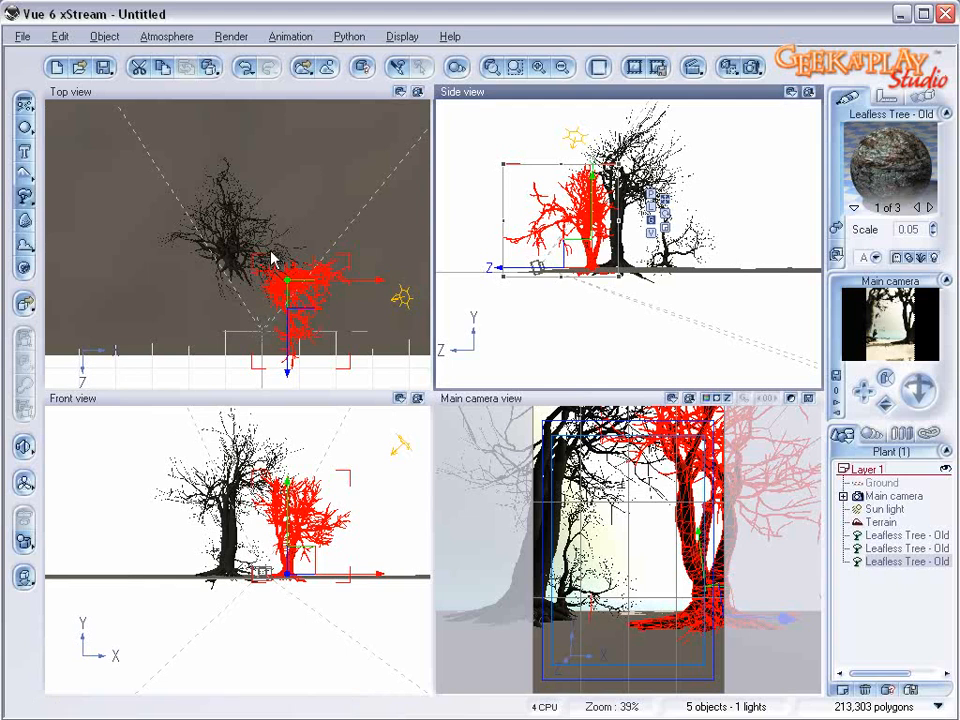
- Enlarge the fourth leafless tree, place it behind the right foreground tree, and raise it onto the terrain surface
left_click_drag(258, 221, 385, 130)
left_click_drag(321, 216, 347, 241)
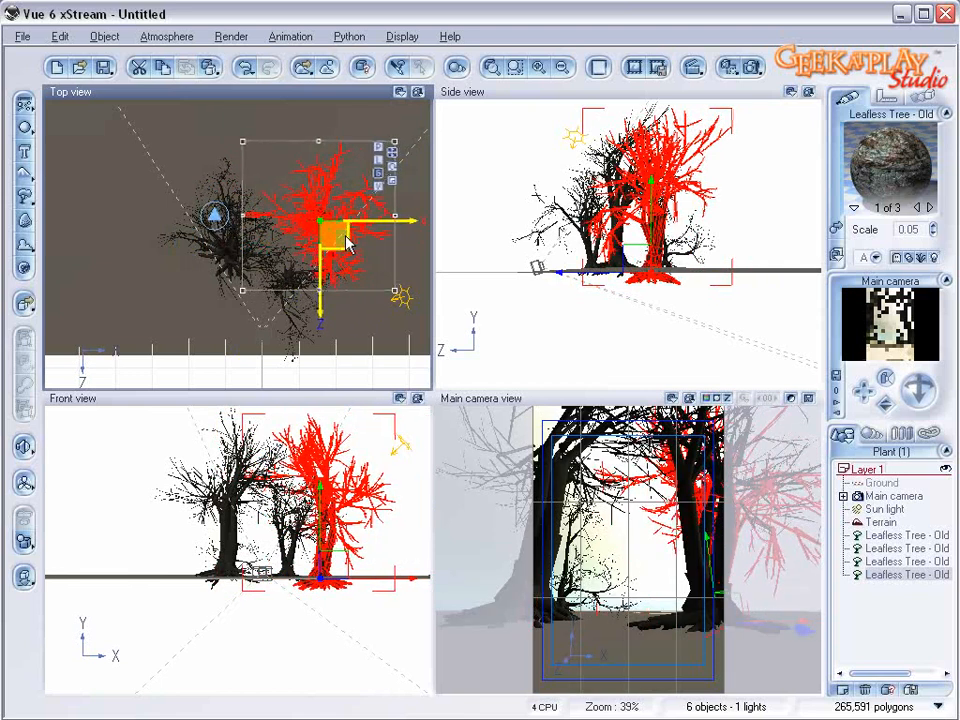
mouse_move(636, 259)
left_mouse_down()
mouse_move(637, 239)
mouse_move(640, 252)
left_mouse_up()
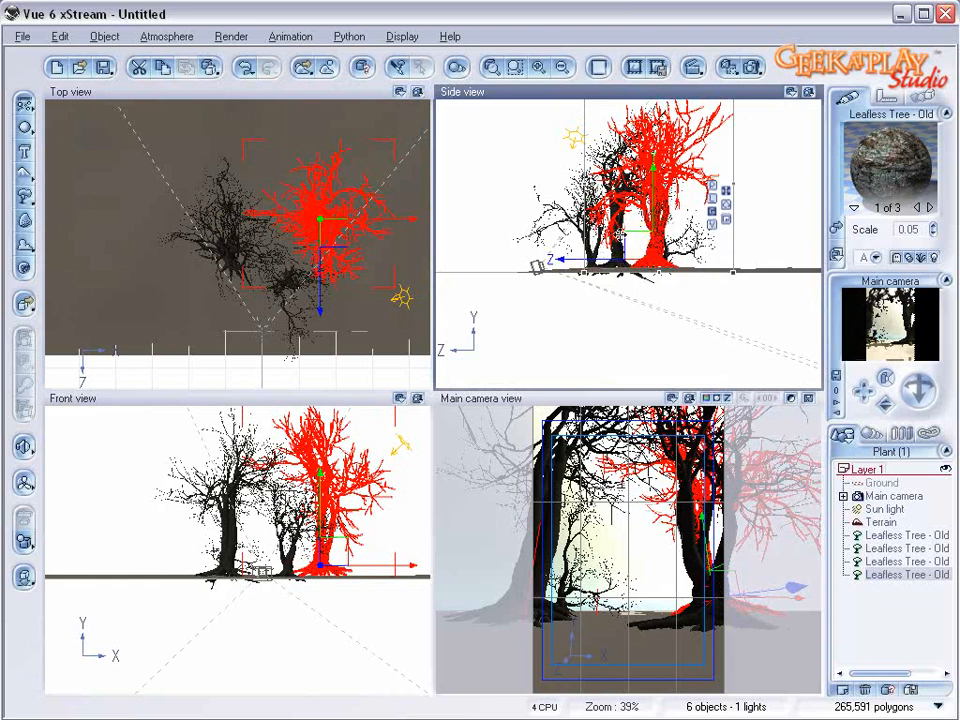
mouse_move(332, 223)
left_mouse_down()
mouse_move(320, 226)
mouse_move(335, 225)
left_mouse_up()
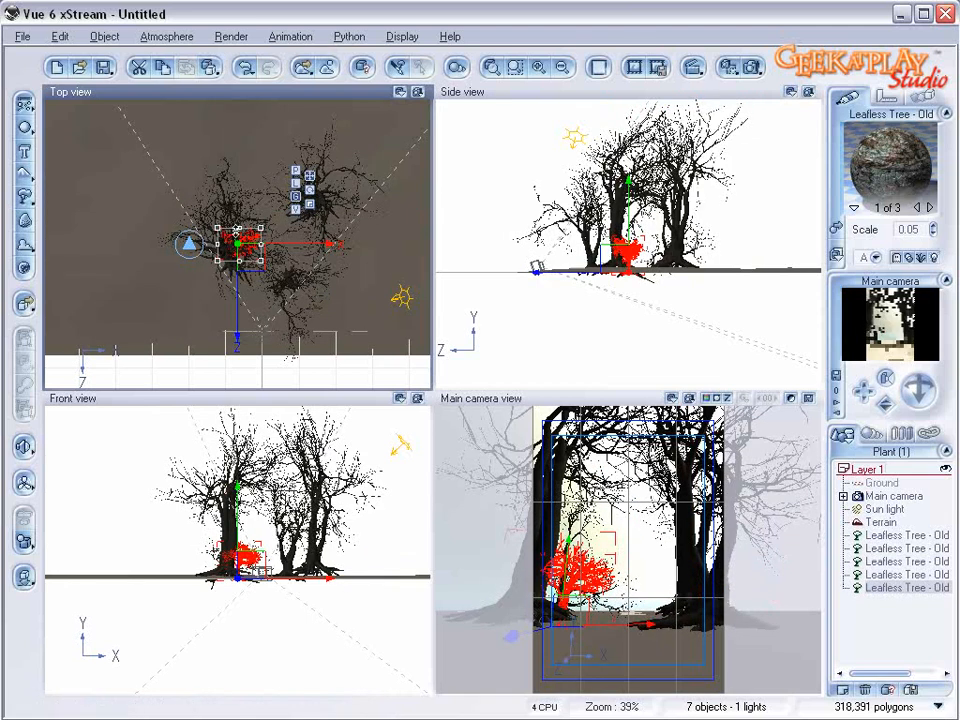
- Enlarge the fifth leafless tree and position it in the left foreground beside the camera, raised slightly onto the terrain
left_click_drag(259, 228, 250, 308)
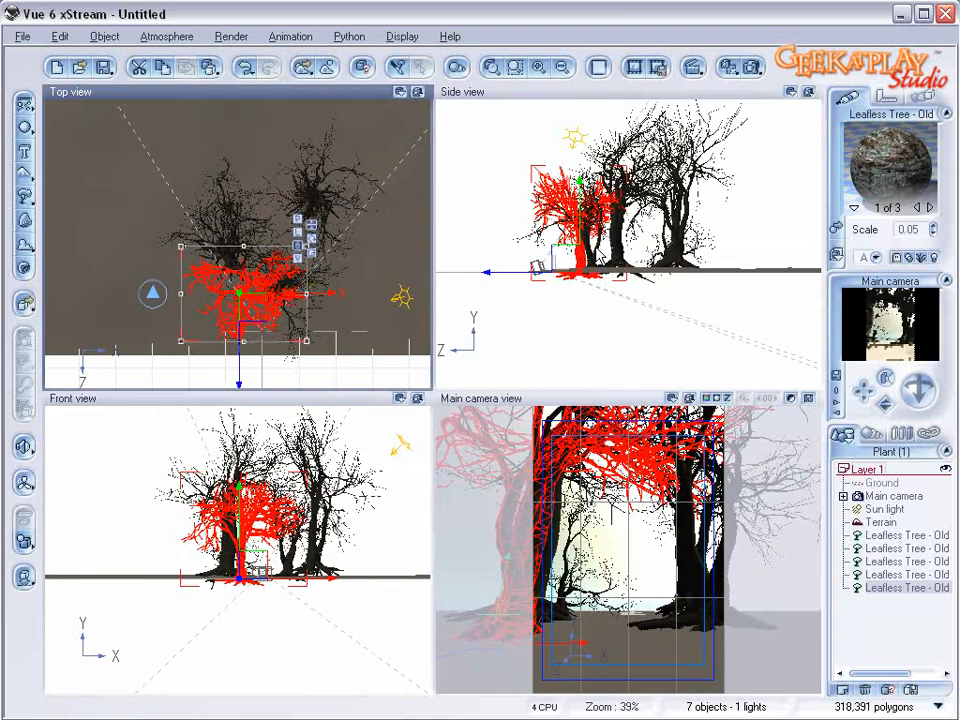
left_click(583, 238)
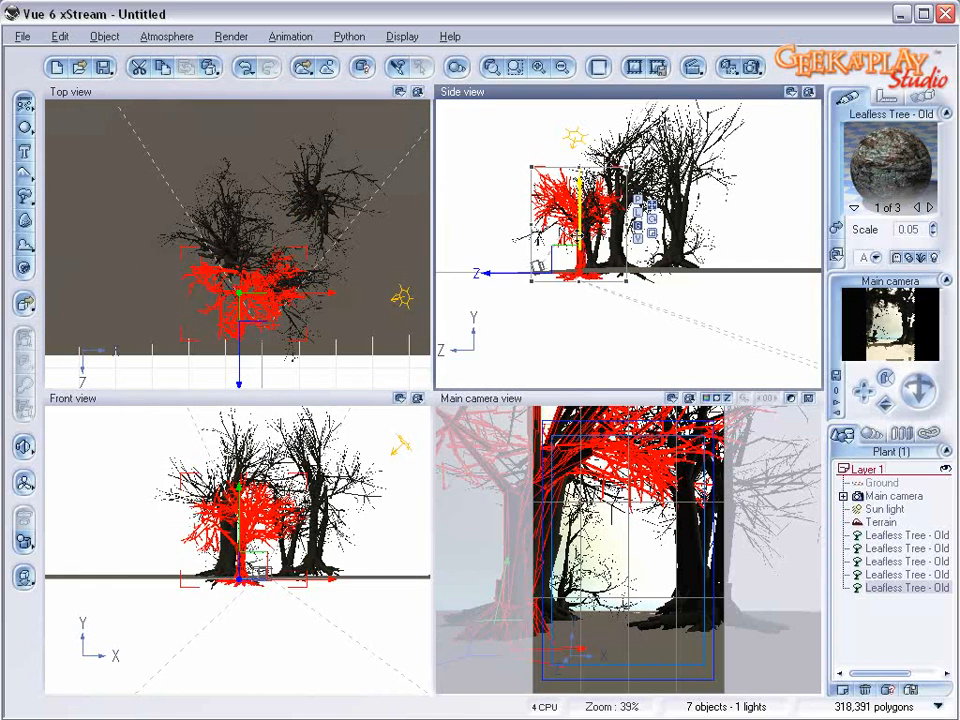
left_click_drag(581, 240, 581, 237)
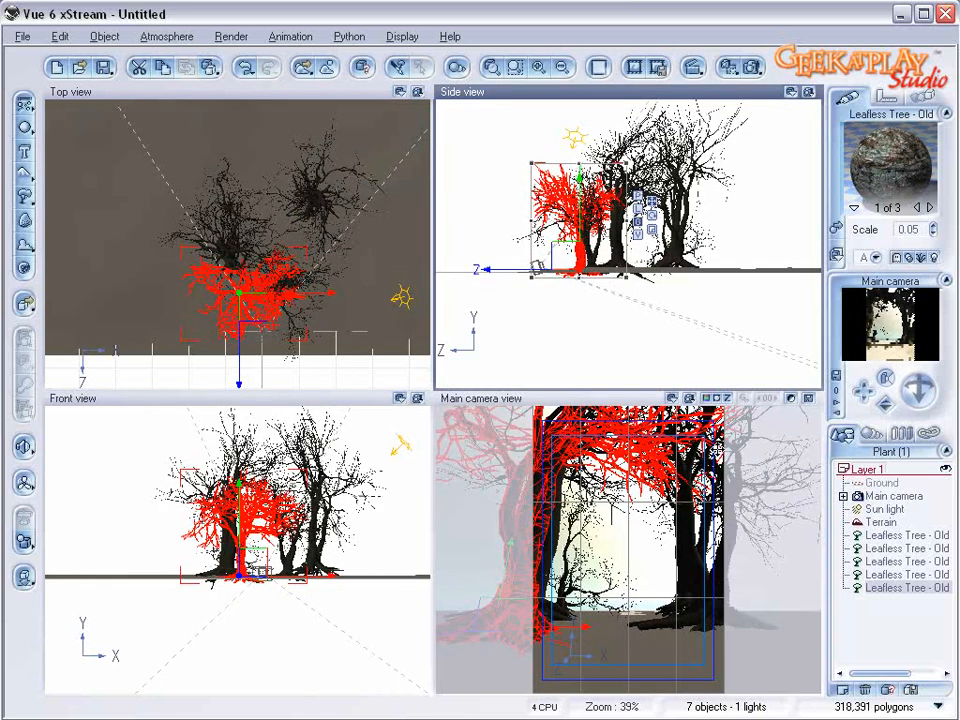
left_click(262, 313)
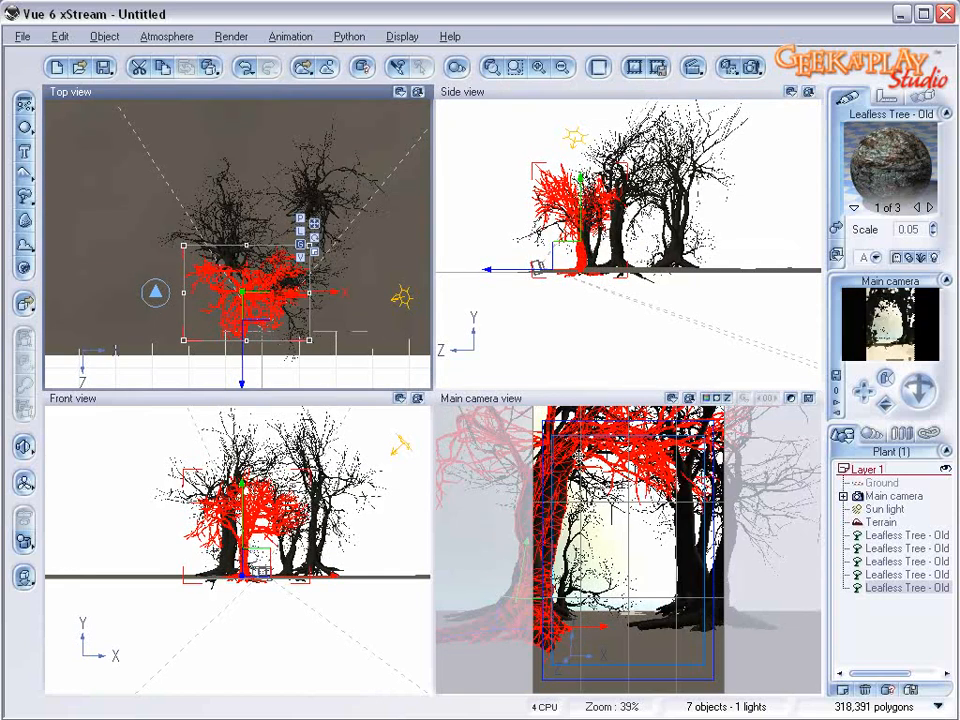
- Move the large left tree and the first dead tree farther back from the camera and render a preview of the scene
left_click(895, 548)
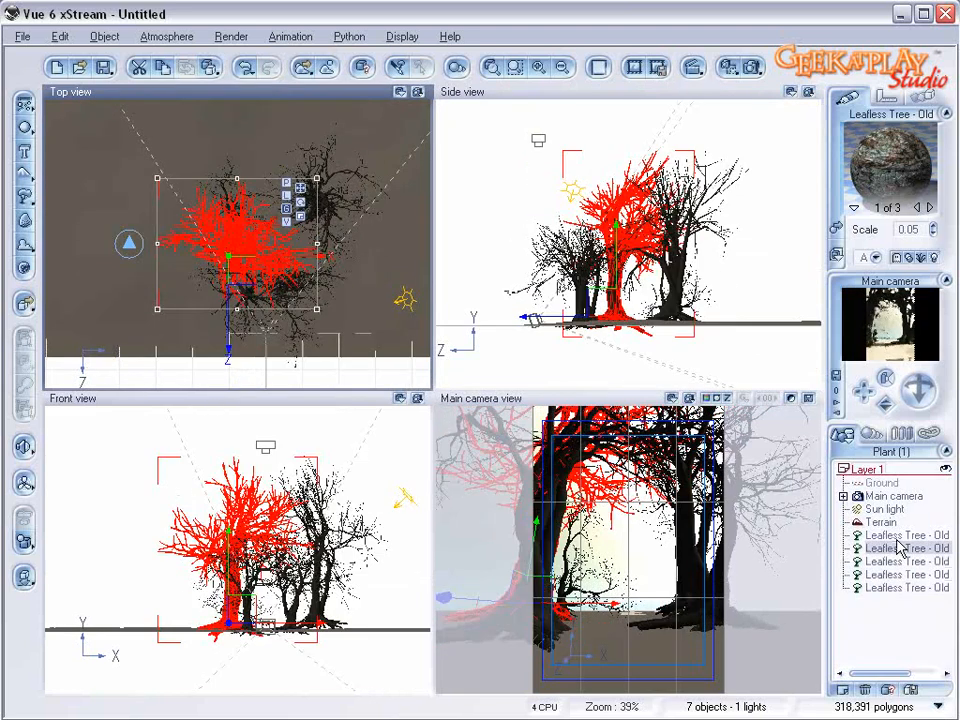
left_click_drag(243, 272, 249, 225)
left_click(874, 535)
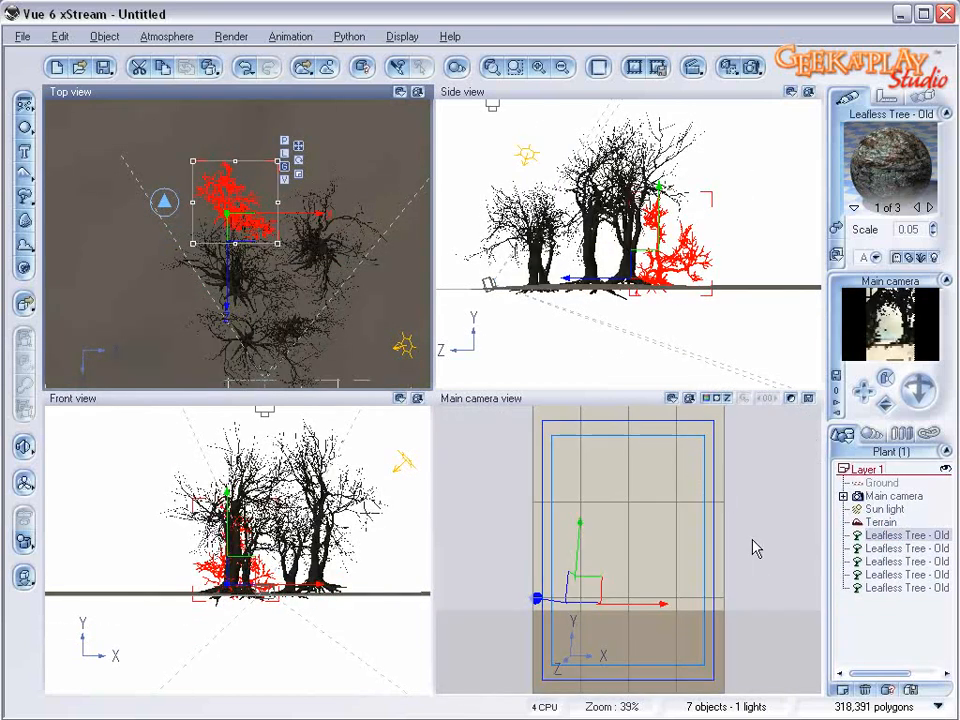
left_click(752, 68)
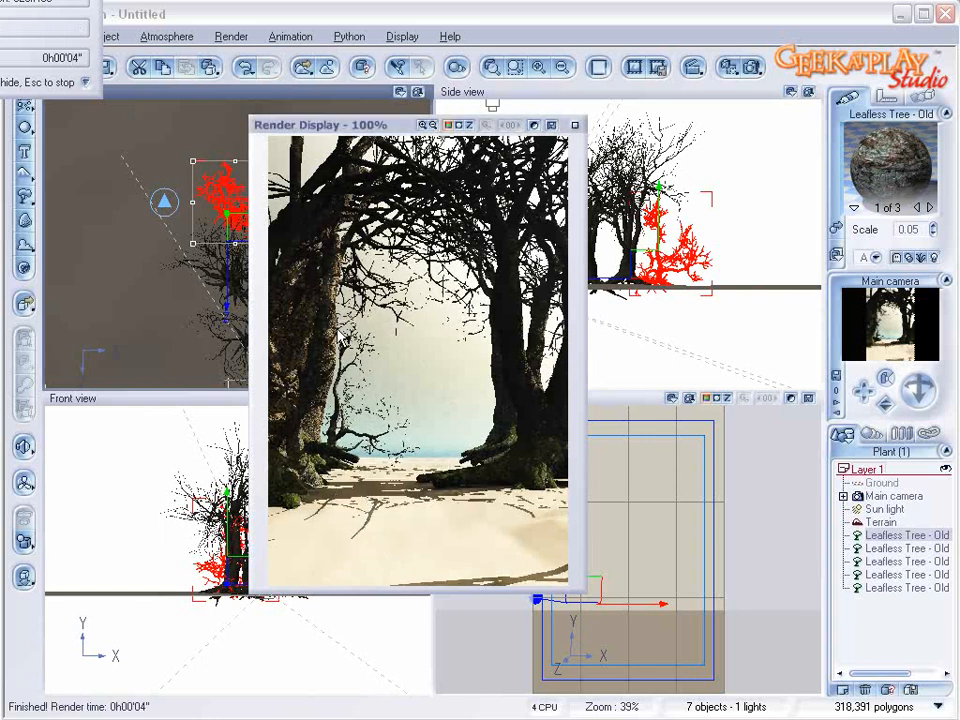
left_click(576, 123)
scroll(257, 220, "down", 5)
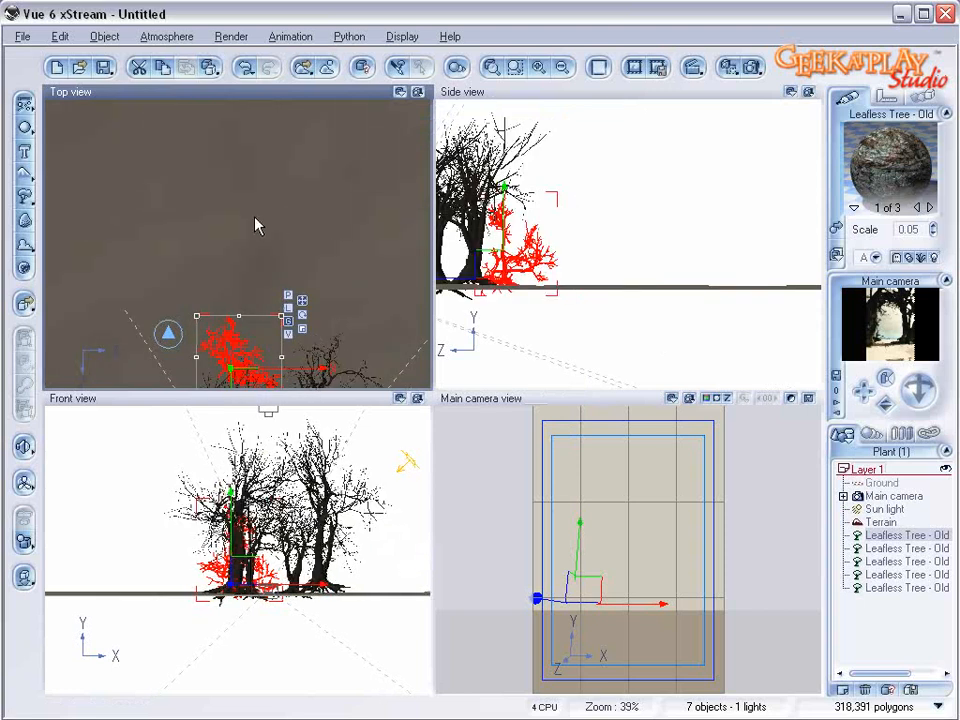
right_click_drag(255, 217, 255, 303)
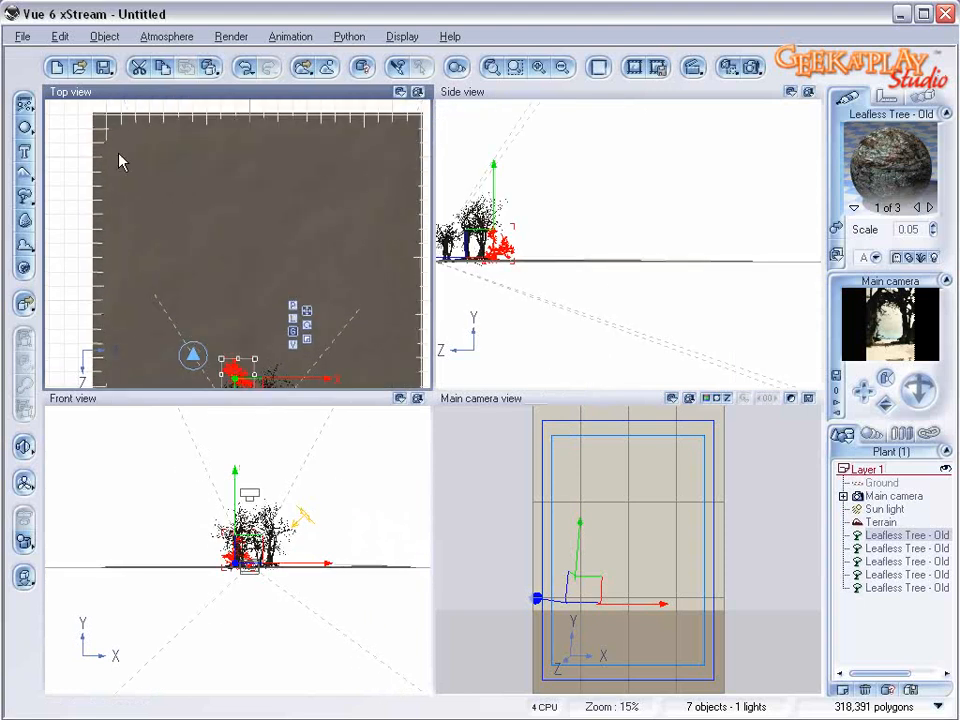
left_click(26, 176)
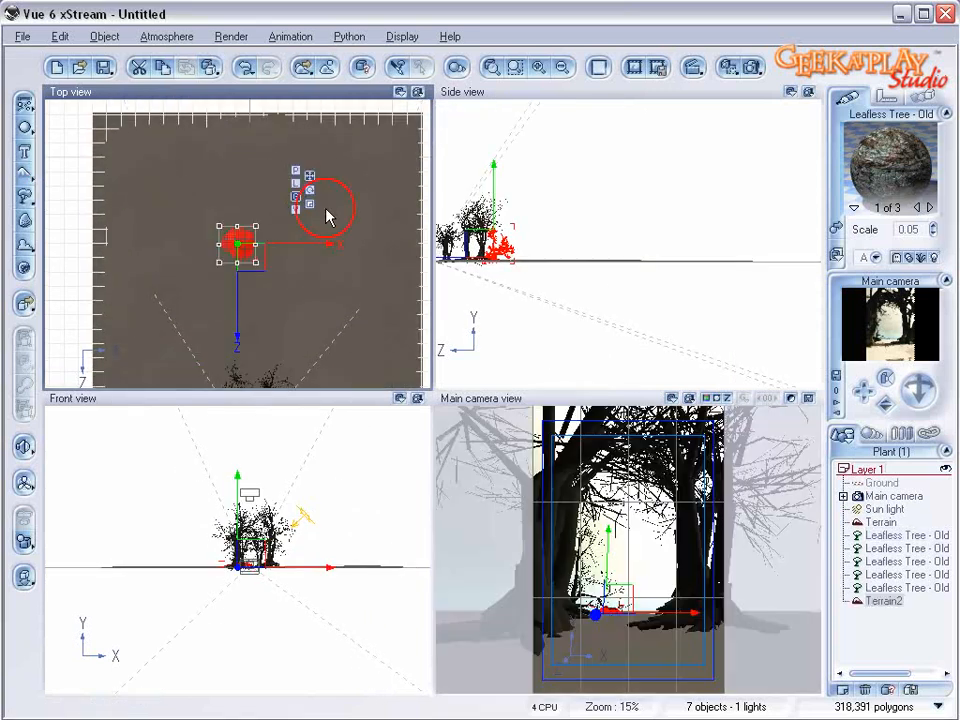
left_click_drag(258, 232, 376, 218)
key("Delete")
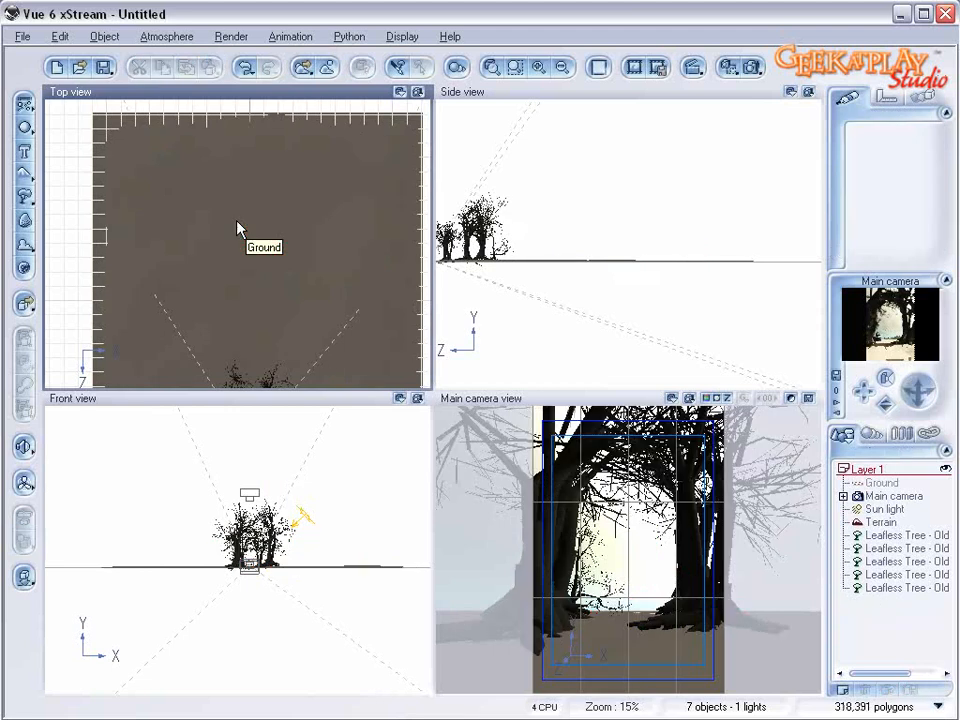
- Add a procedural terrain behind the trees and stretch it in width and depth to span the background
left_click(30, 178)
left_click(66, 183)
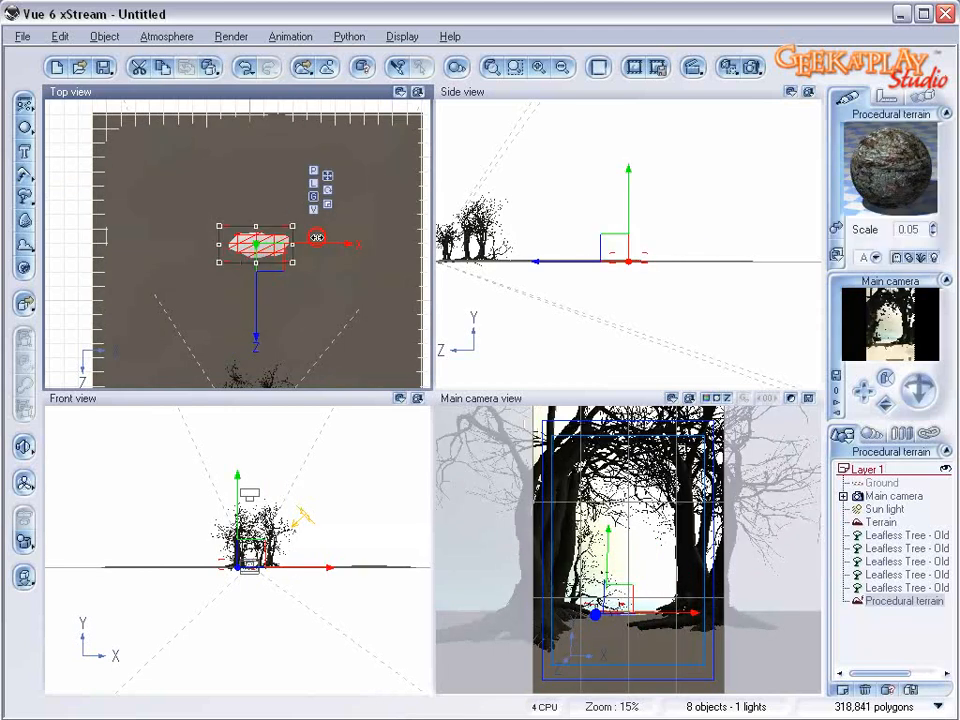
left_click_drag(256, 245, 423, 245)
left_click_drag(220, 244, 125, 244)
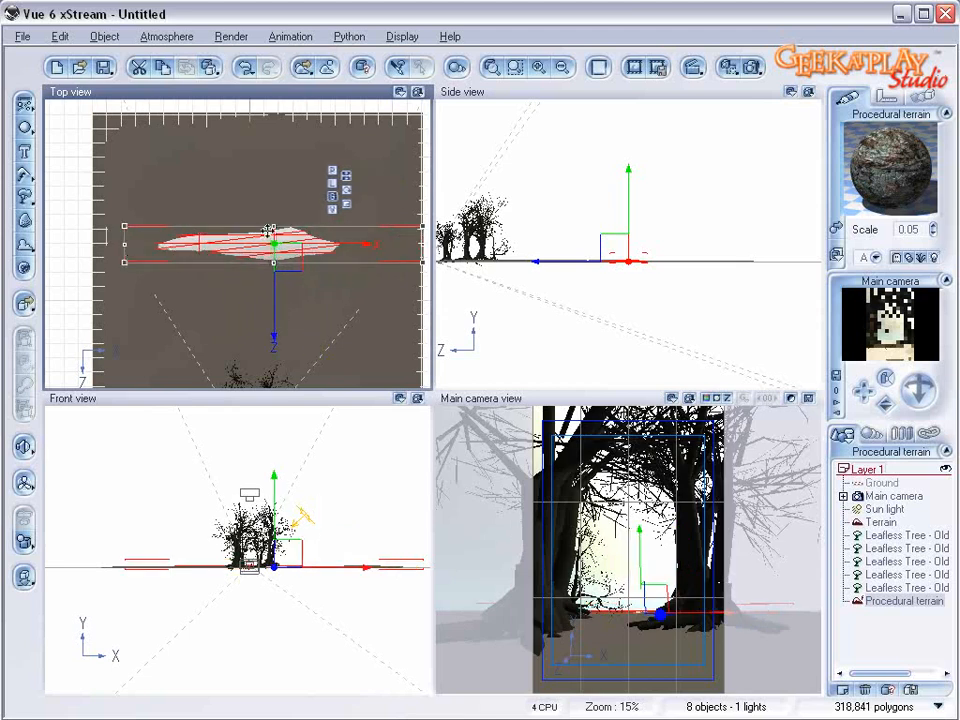
left_click_drag(273, 227, 257, 103)
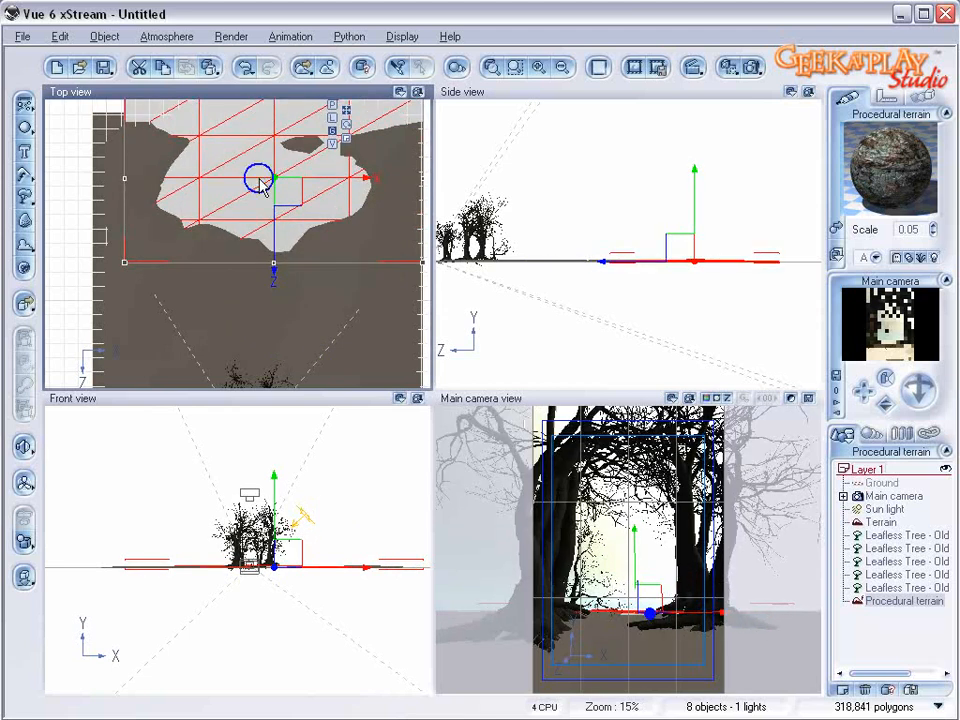
- Turn off zero edges for the procedural terrain in the Terrain Editor and apply the change
right_click(259, 186)
left_click(382, 498)
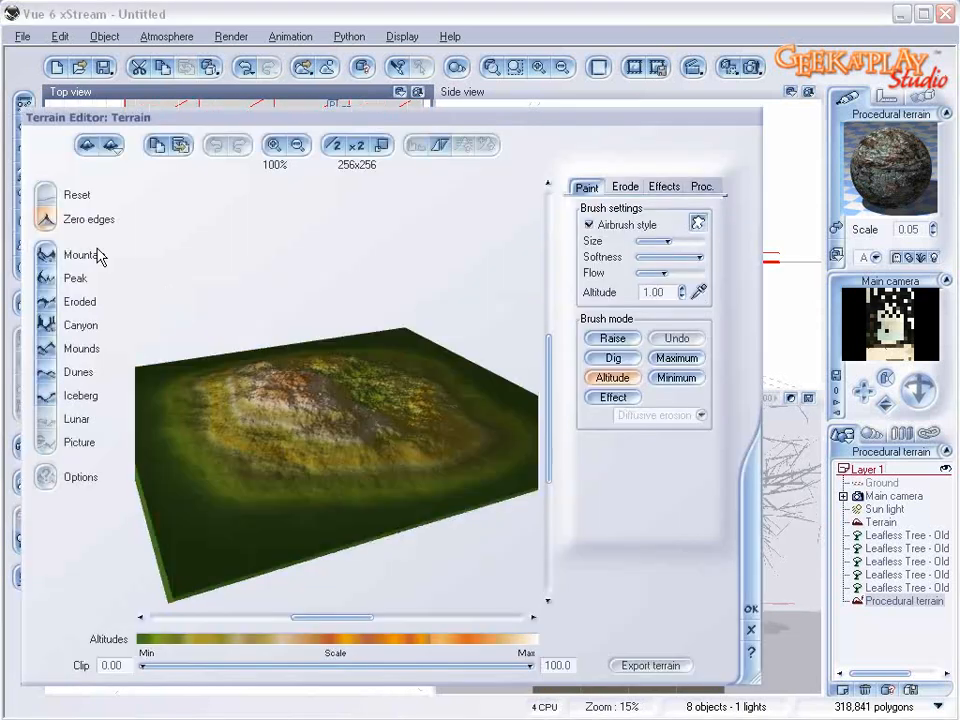
left_click(48, 219)
mouse_move(382, 290)
right_mouse_down()
mouse_move(387, 366)
mouse_move(370, 387)
right_mouse_up()
left_click(751, 609)
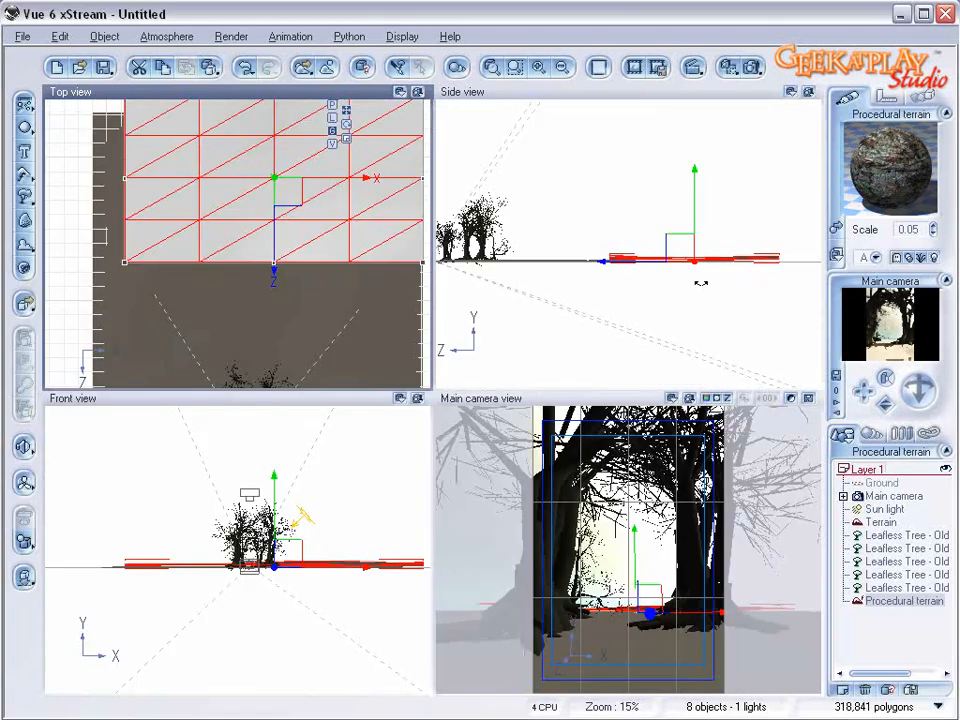
- Tilt the procedural terrain steeply upward, shift it up and toward the trees as a backdrop, and render a preview
left_click(725, 259)
left_click_drag(790, 266, 752, 165)
left_click_drag(683, 258, 605, 225)
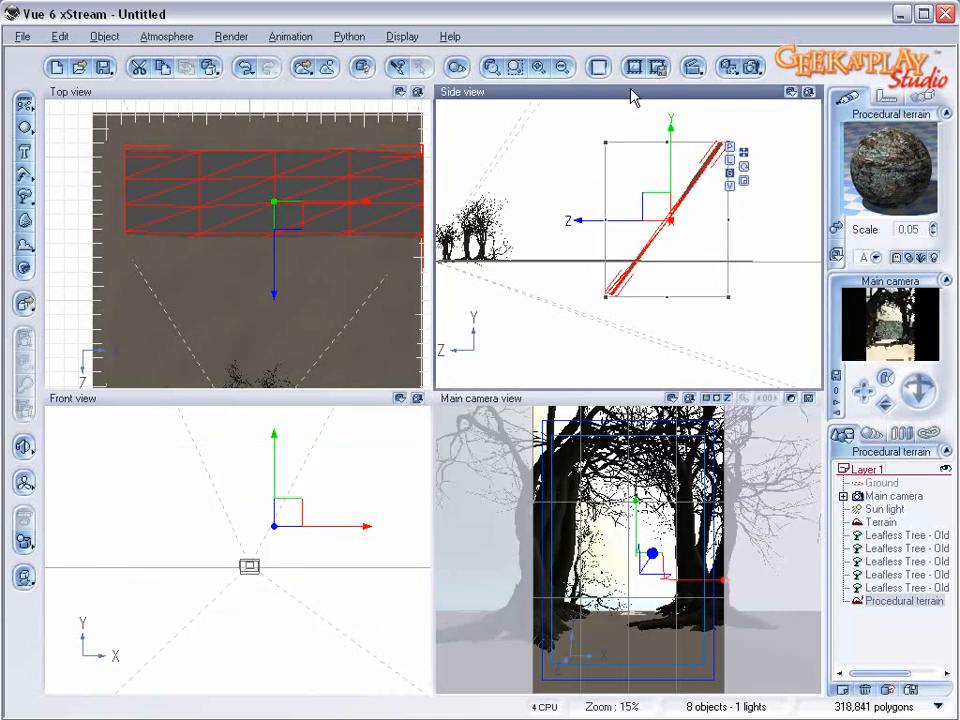
left_click(744, 68)
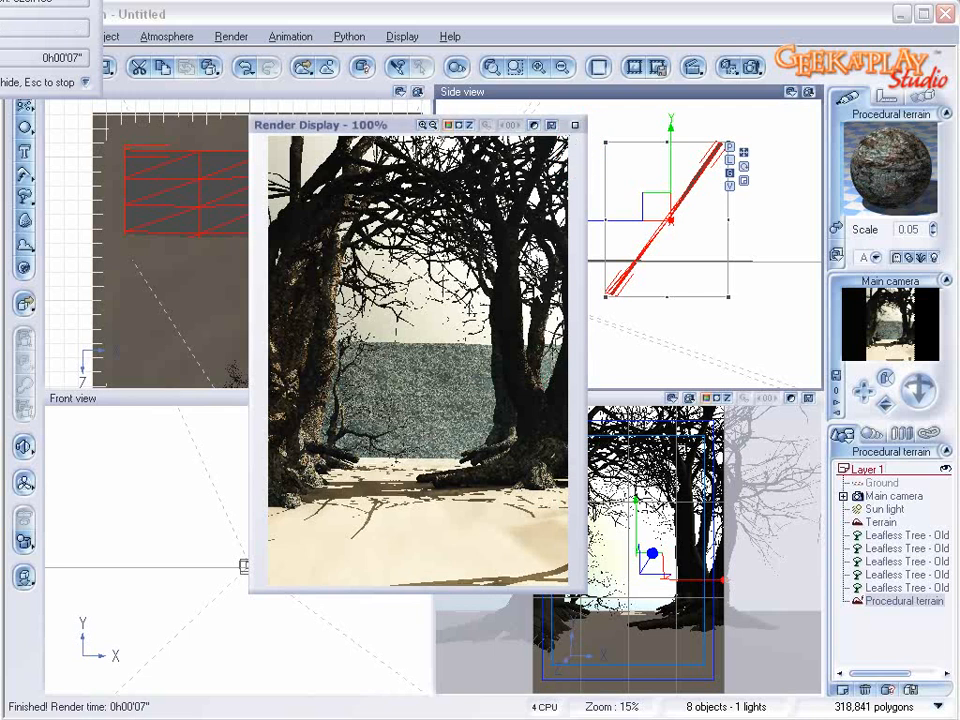
- Delete the steeply tilted procedural terrain and add a fresh procedural terrain to the scene
left_click(600, 182)
key("Delete")
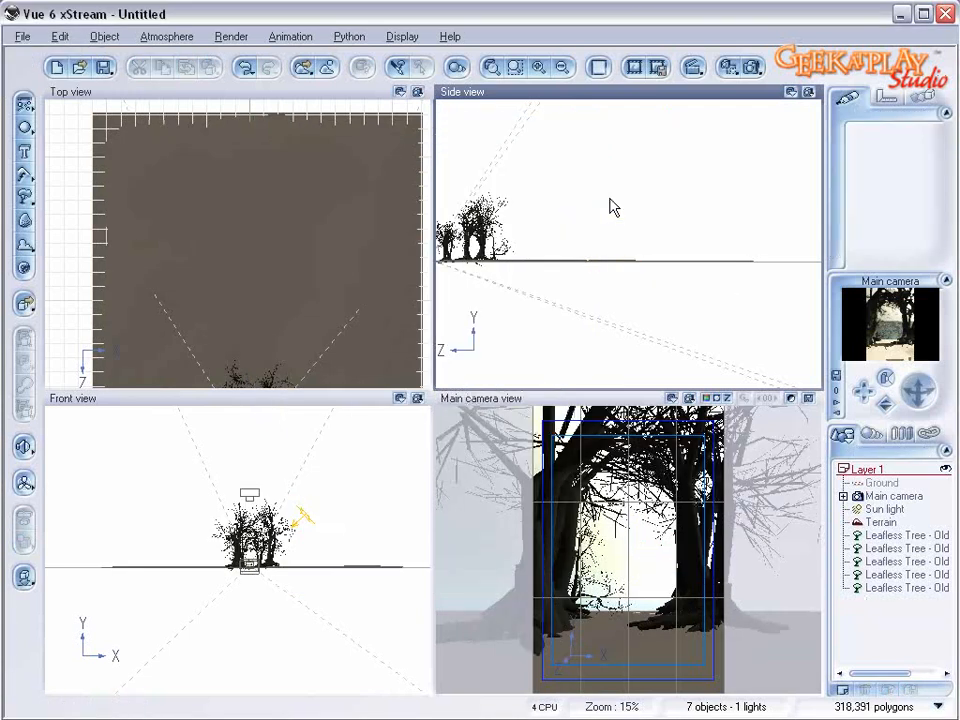
left_click(23, 177)
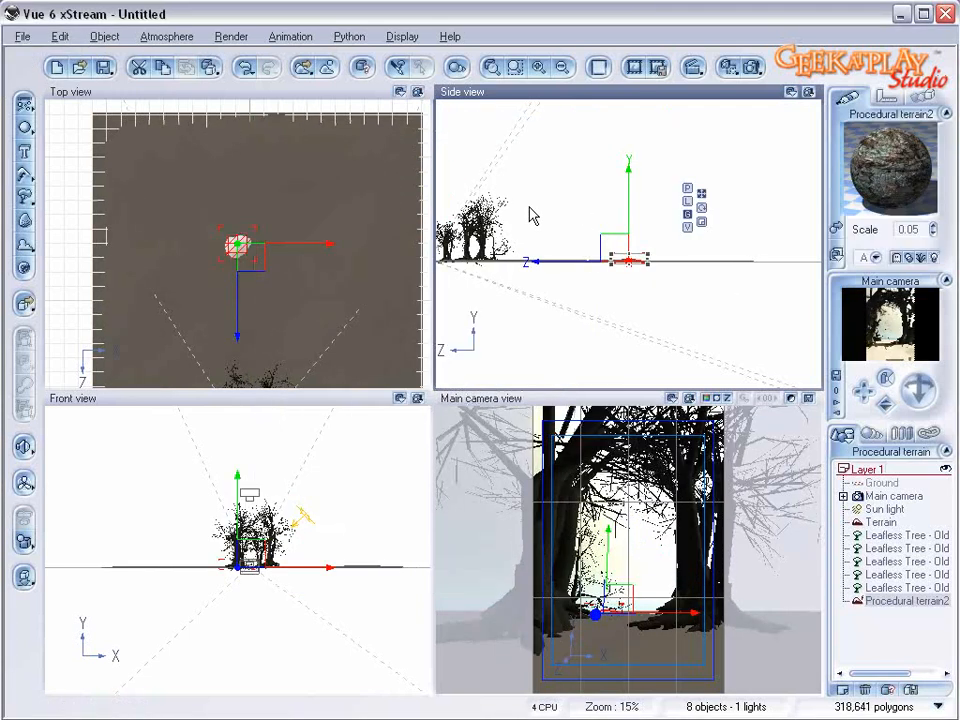
- Enlarge the new procedural terrain to span the background and shift it back behind the trees
left_click(240, 243)
left_click_drag(255, 229, 527, 104)
left_click_drag(366, 154, 241, 201)
left_click_drag(334, 308, 426, 340)
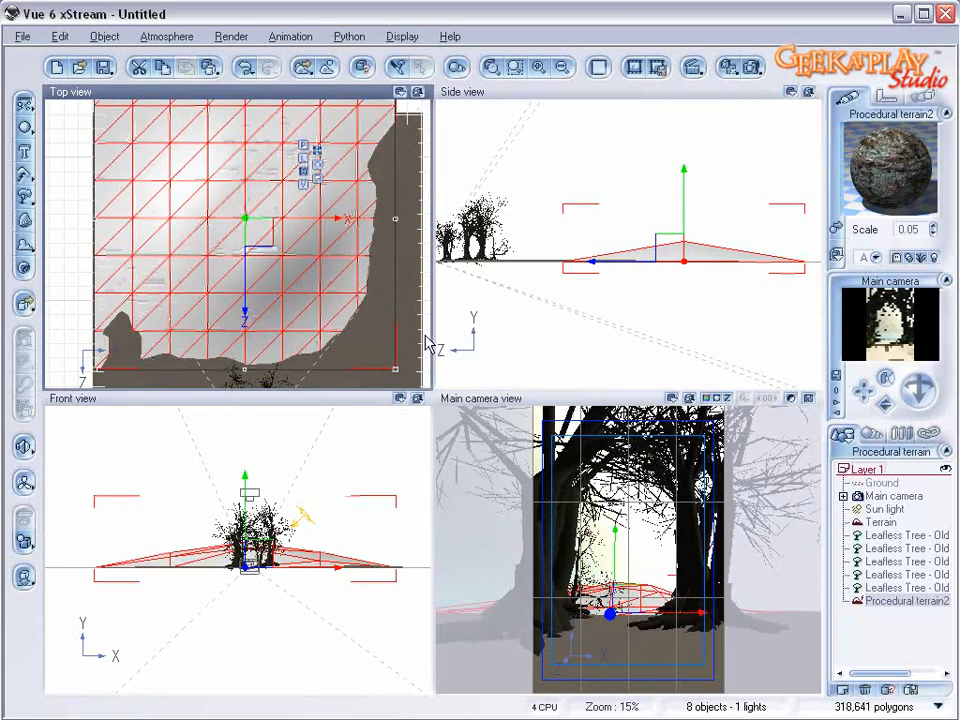
left_click_drag(255, 229, 284, 195)
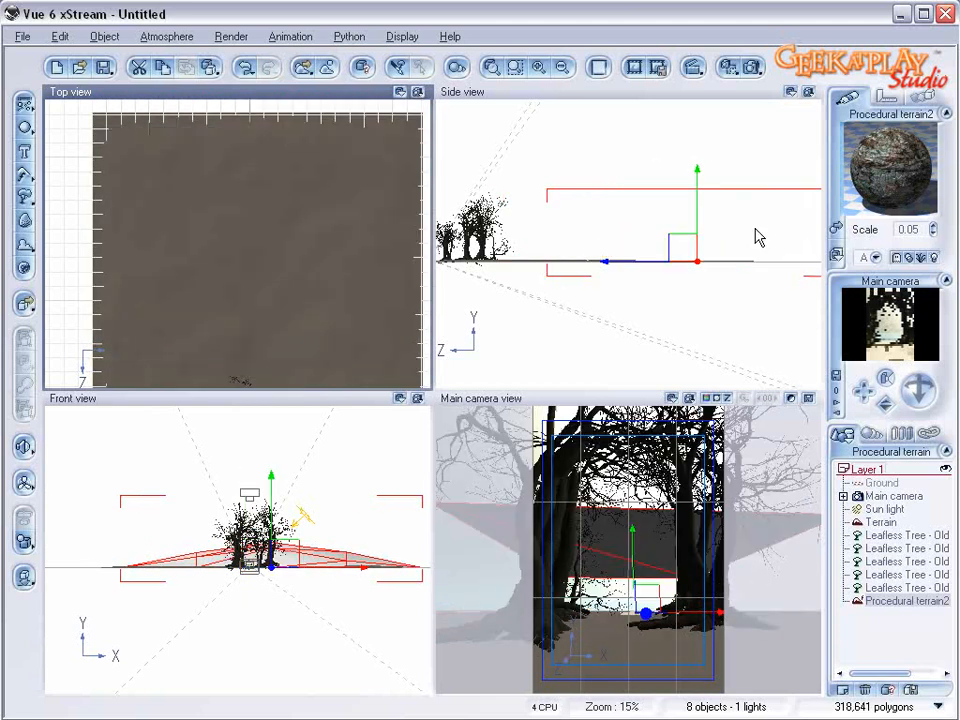
- Turn off zero edges for the new procedural terrain in the Terrain Editor and apply the change
left_click(652, 248)
right_click(339, 224)
left_click(441, 552)
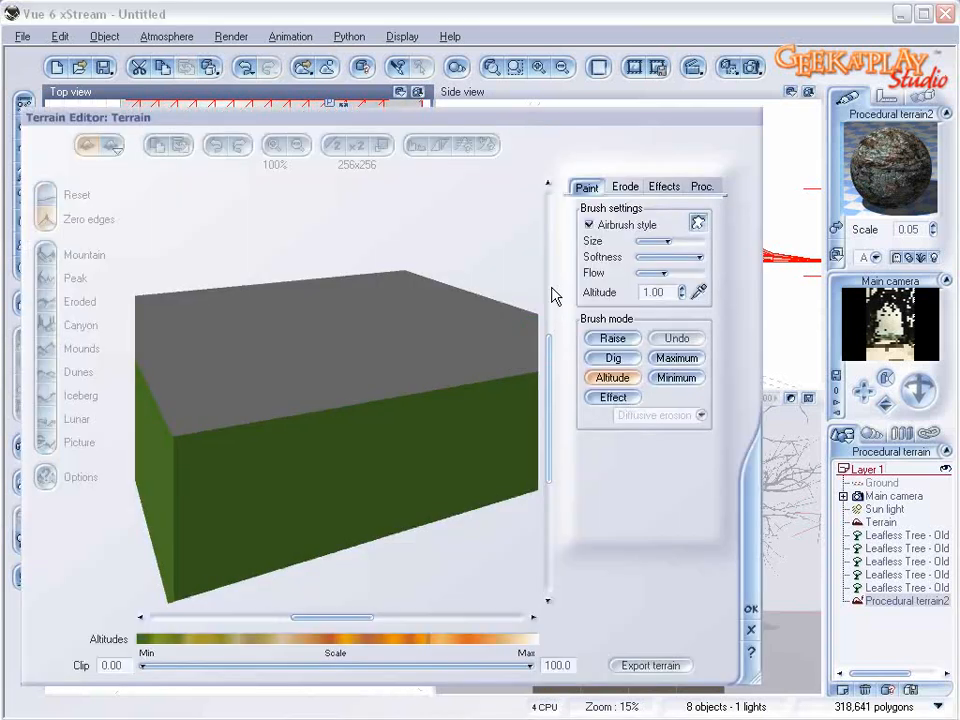
left_click(750, 608)
- Tilt the far end of the procedural terrain gently upward and widen the terrain on both sides
left_click(722, 243)
scroll(735, 290, "down", 2)
left_click_drag(783, 247, 781, 233)
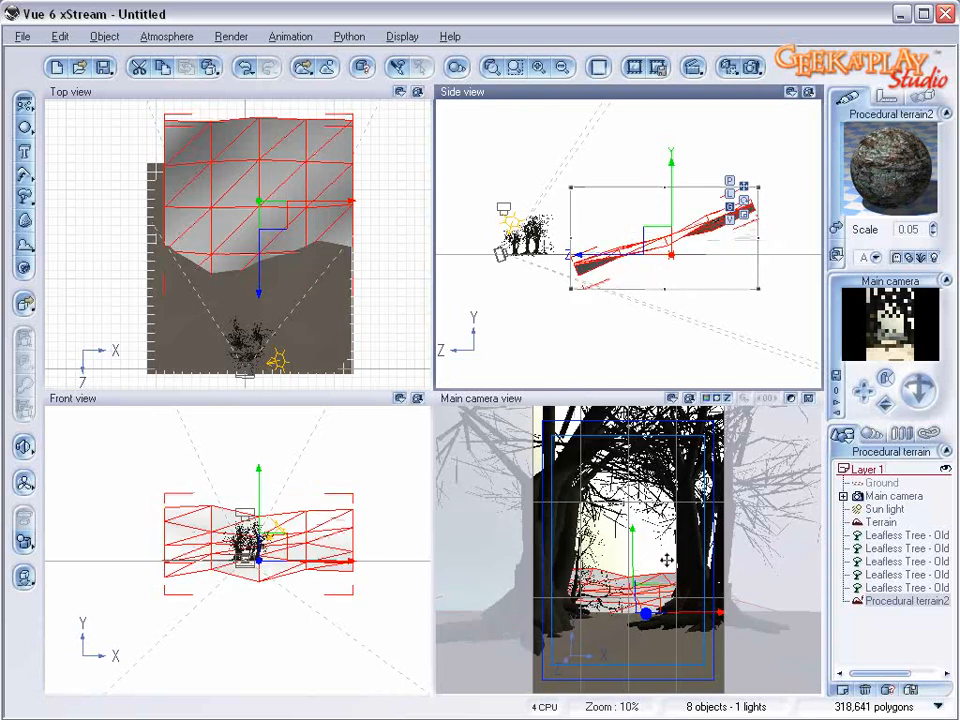
left_click(171, 204)
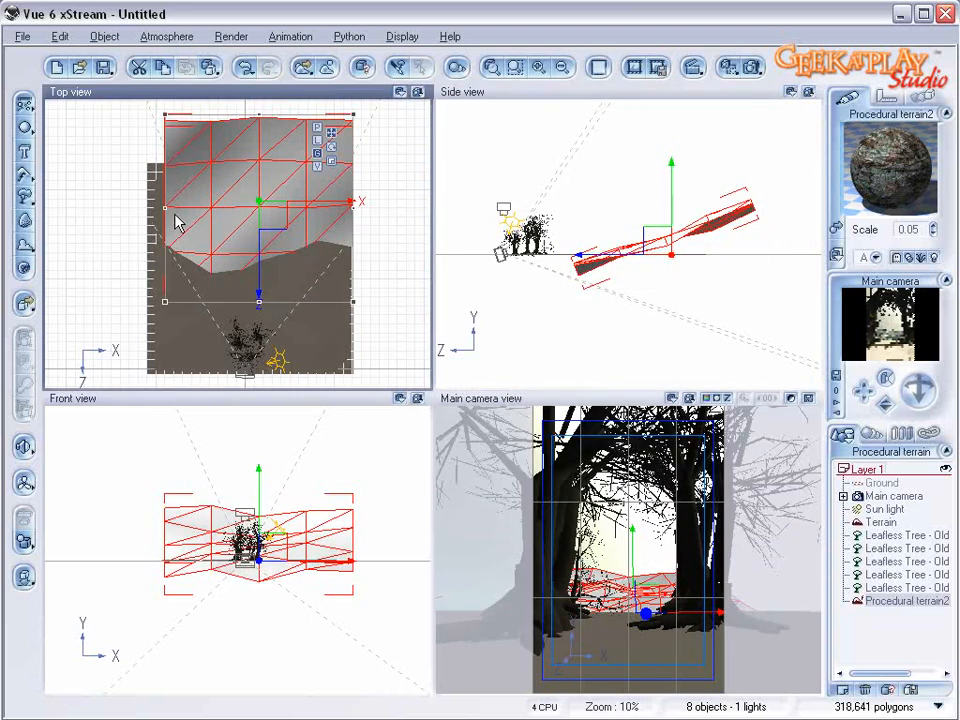
left_click_drag(166, 208, 110, 207)
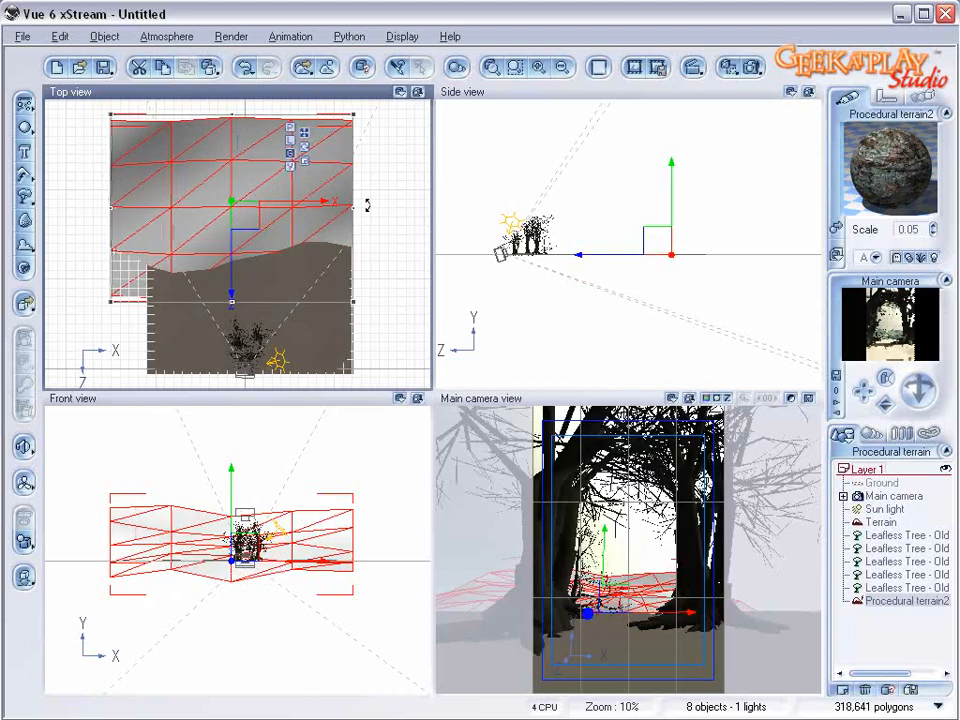
left_click_drag(354, 207, 404, 205)
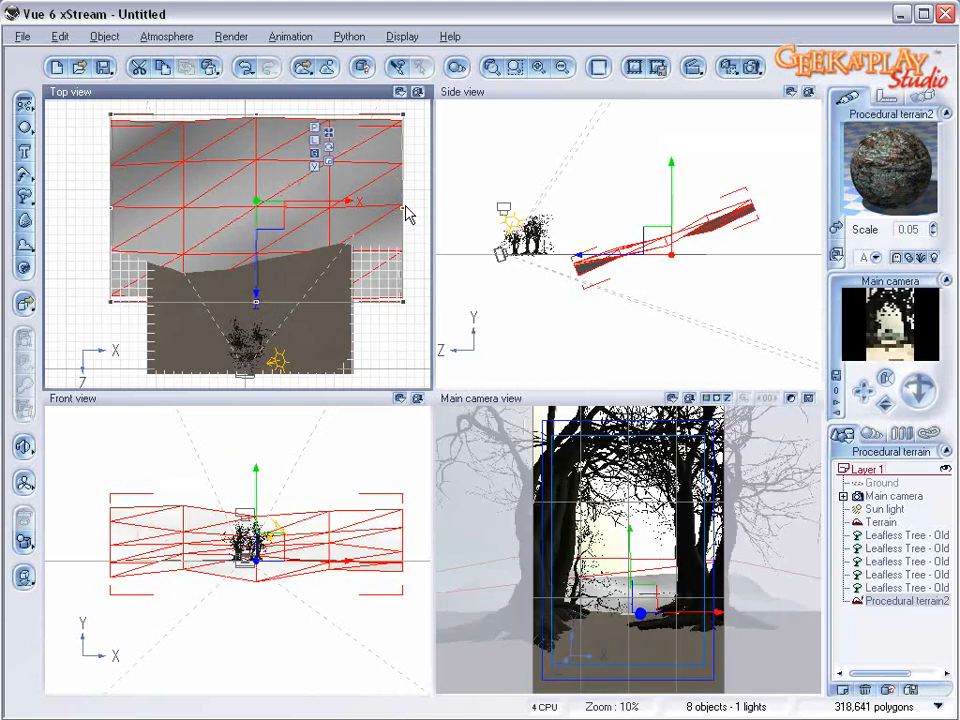
- Raise the procedural terrain above the ground and tilt its far end up a little more
left_click(666, 227)
mouse_move(667, 211)
left_mouse_down()
mouse_move(664, 193)
mouse_move(666, 207)
left_mouse_up()
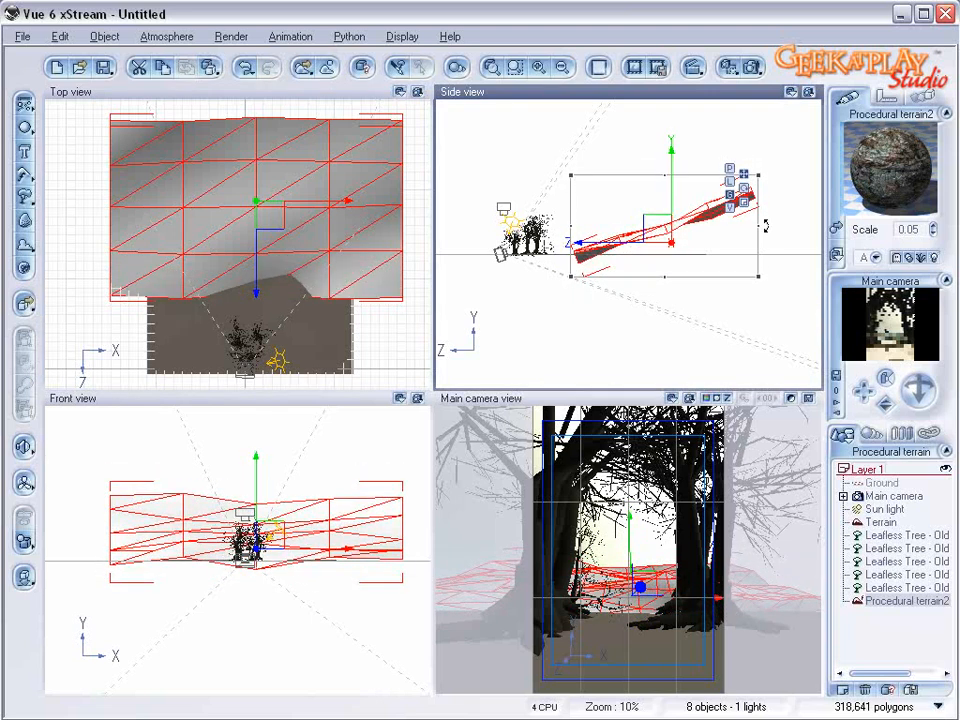
mouse_move(755, 282)
left_mouse_down()
mouse_move(765, 294)
mouse_move(763, 274)
left_mouse_up()
left_click_drag(661, 238, 664, 229)
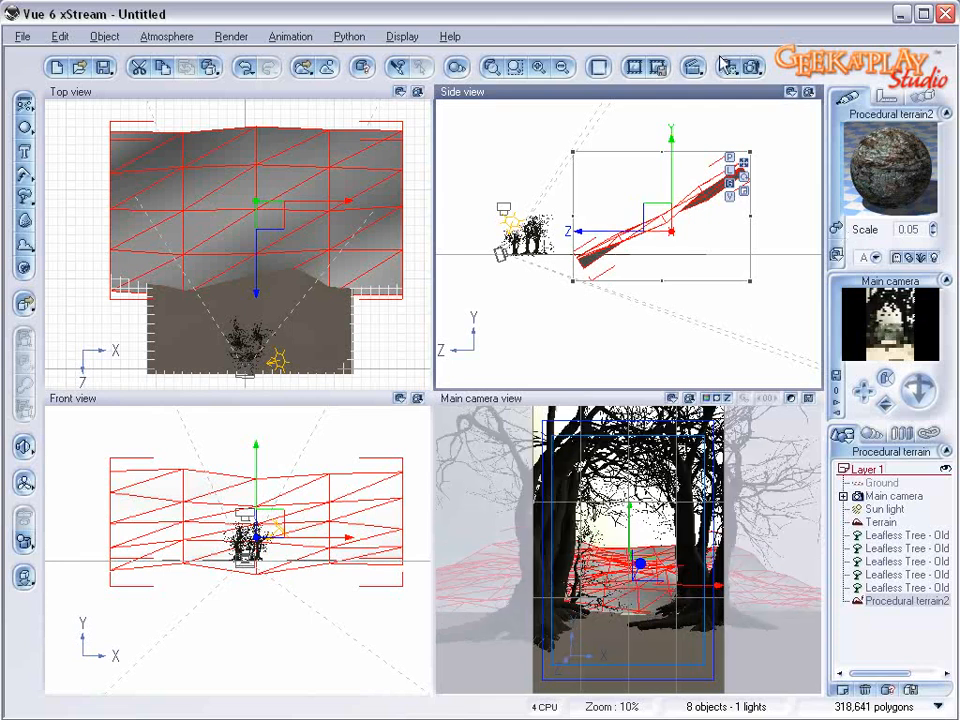
- Render a preview of the scene and move the procedural terrain farther back from the trees
left_click(753, 68)
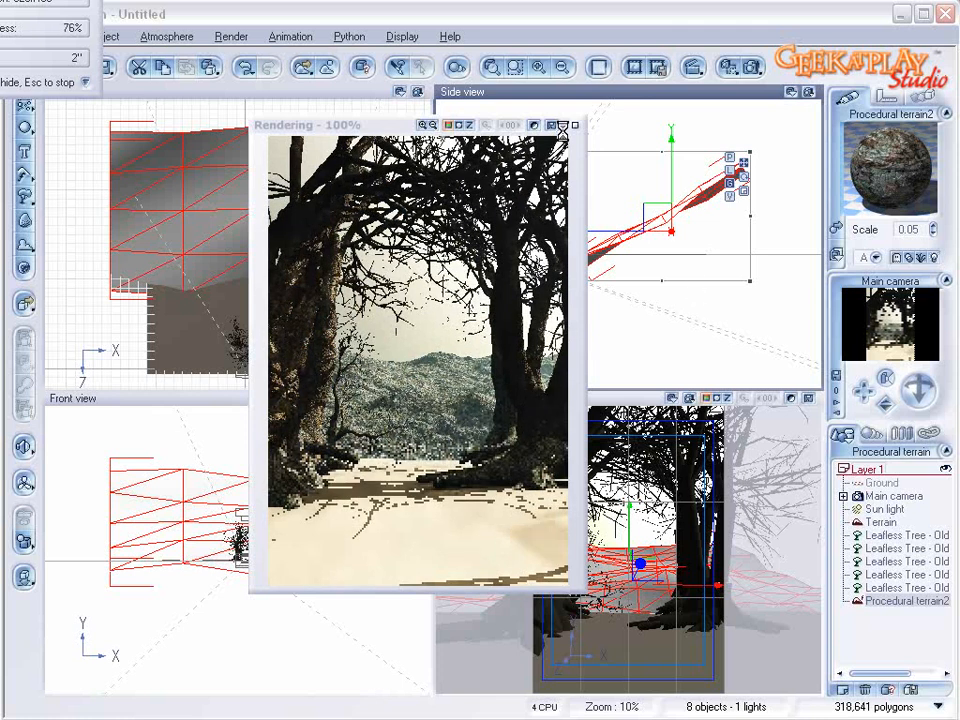
right_click(445, 335)
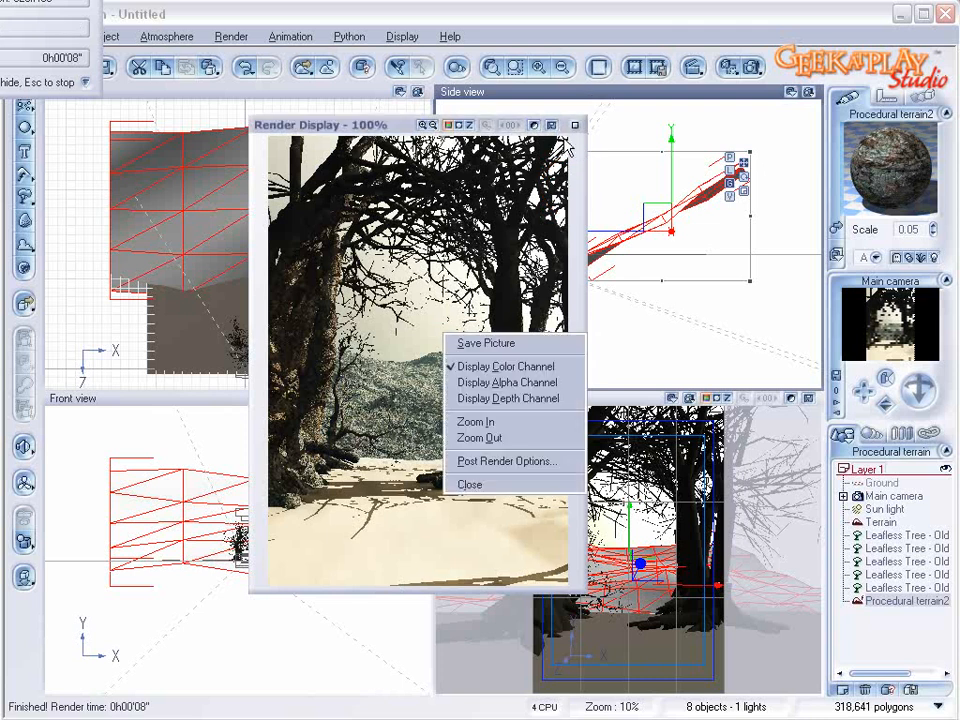
left_click(573, 126)
scroll(229, 246, "down", 3)
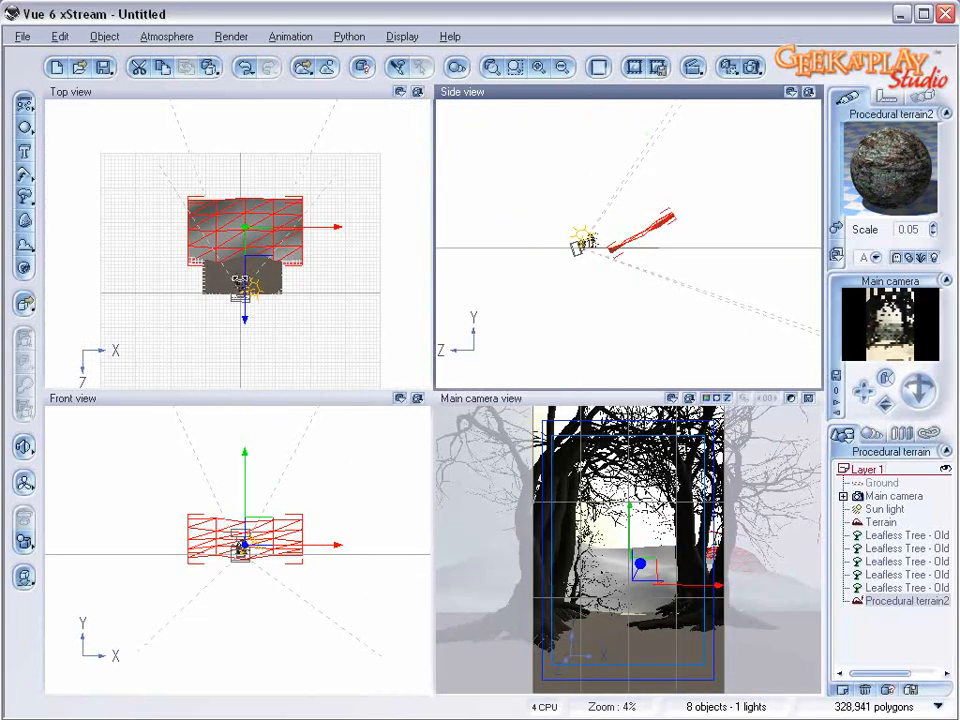
left_click_drag(244, 283, 250, 258)
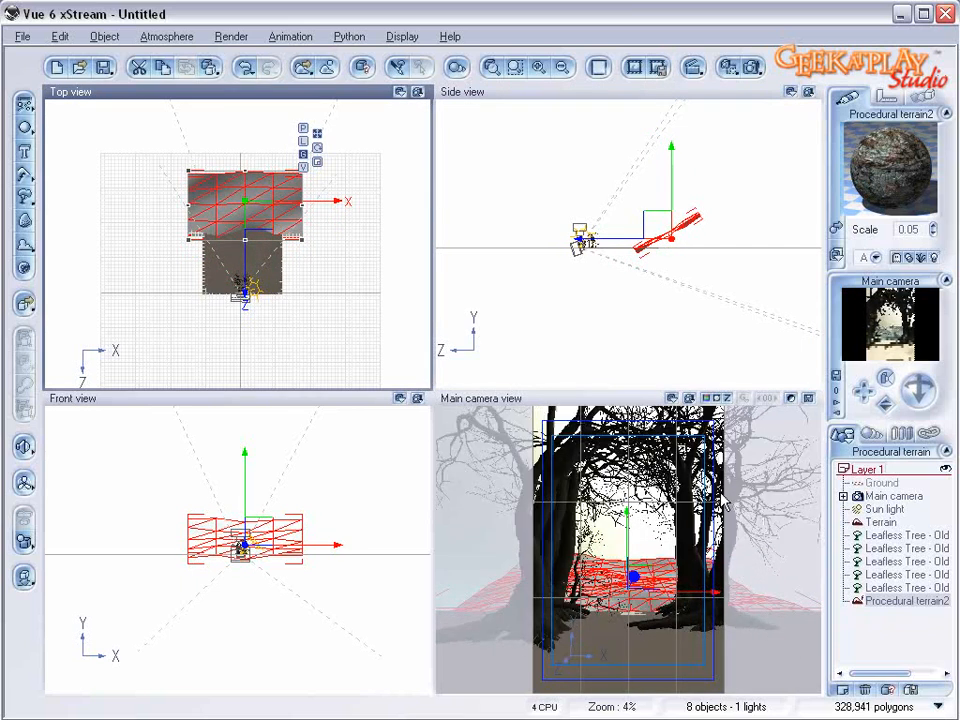
- Apply a dark green vegetation-like material from the Landscapes collection to the procedural terrain and render a preview
left_click(836, 228)
left_click_drag(207, 506, 218, 343)
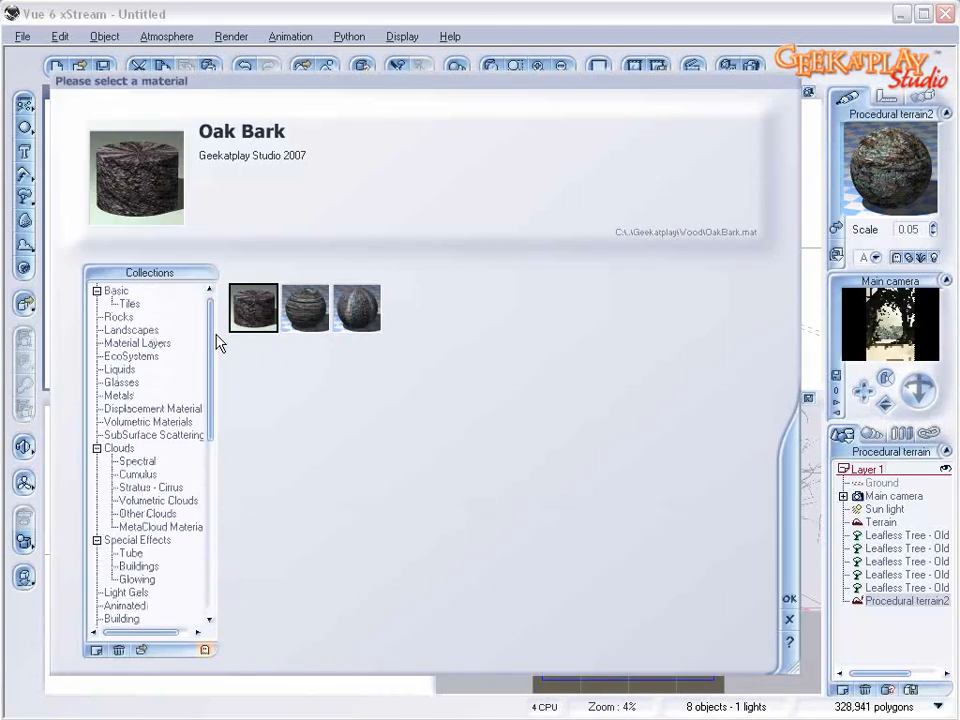
left_click(131, 329)
left_click(253, 565)
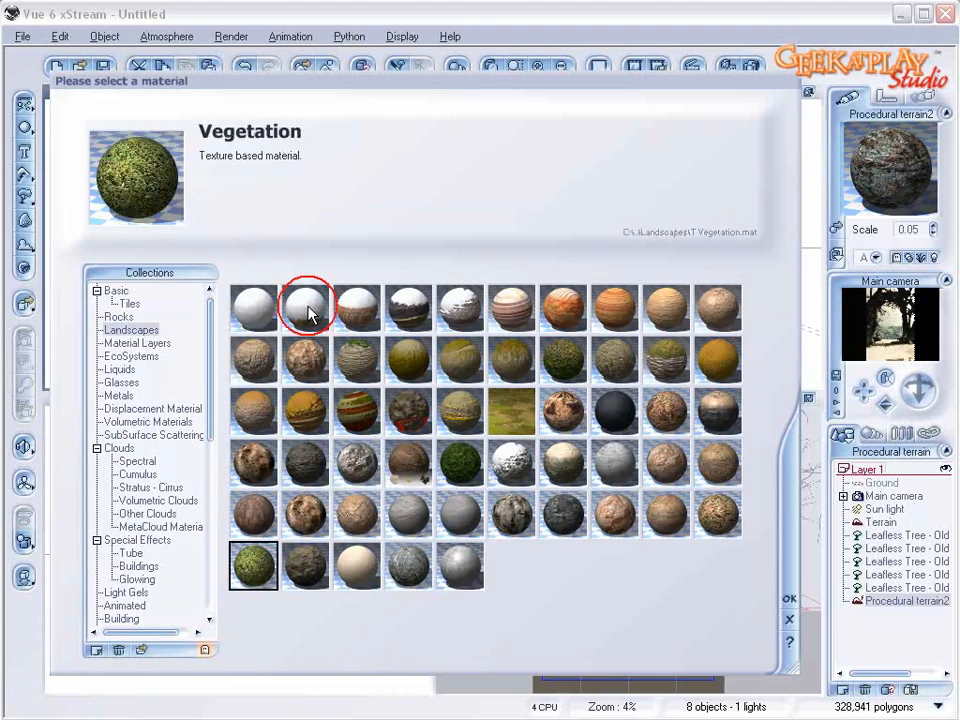
left_click(458, 457)
left_click(789, 598)
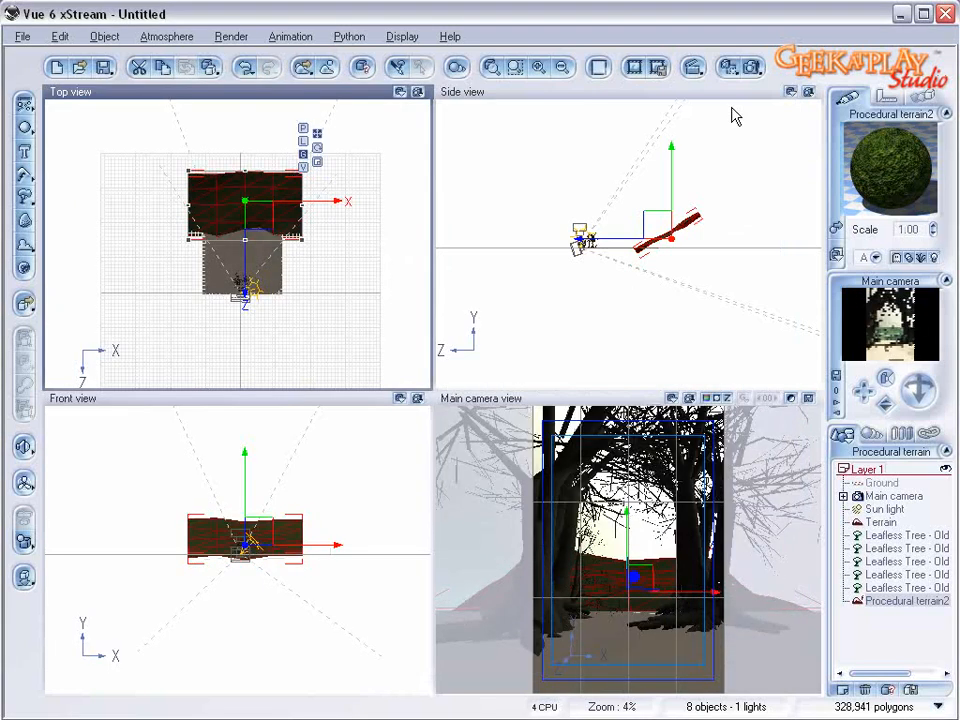
left_click(752, 67)
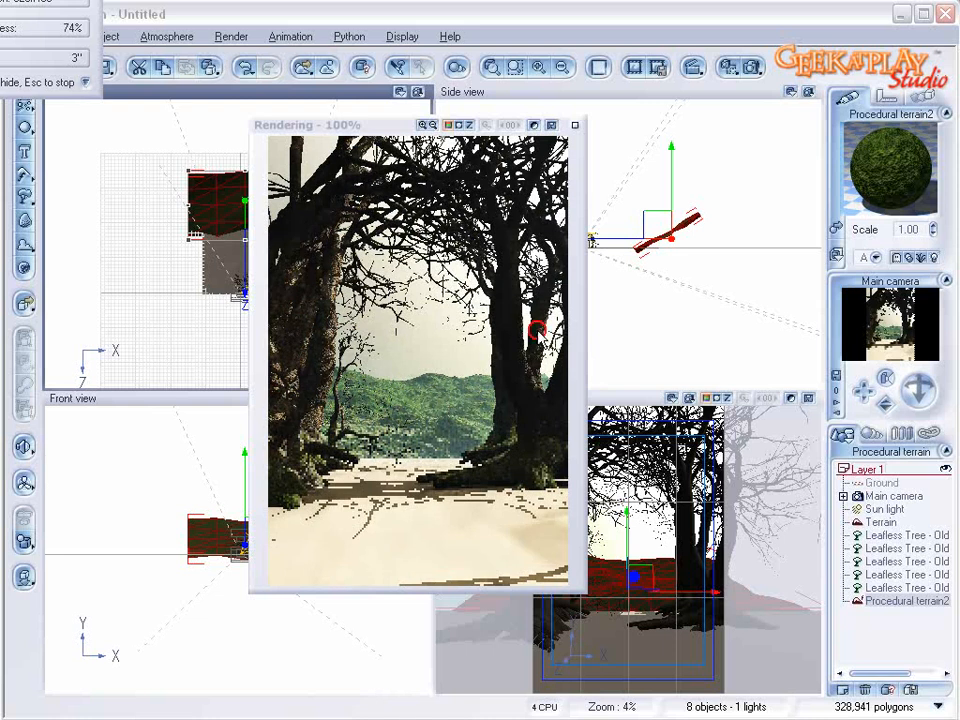
left_click(575, 125)
- Add two enlarged Bulky Conifer trees behind the dead trees, one on the right and a larger one on the left
scroll(230, 260, "up", 4)
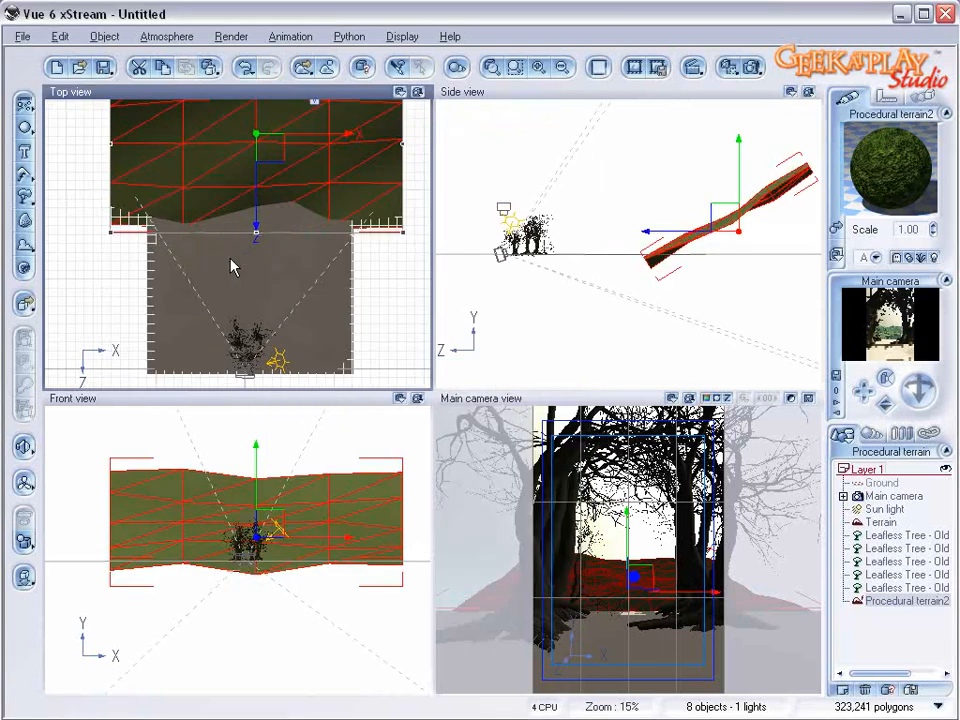
right_click_drag(238, 306, 217, 209)
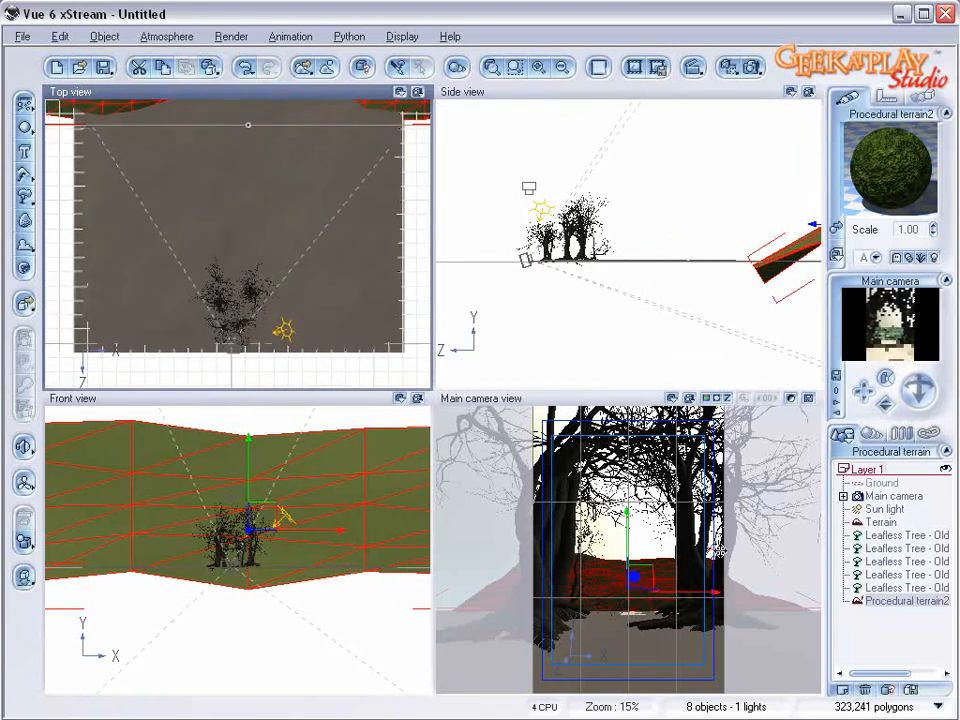
left_click(24, 197)
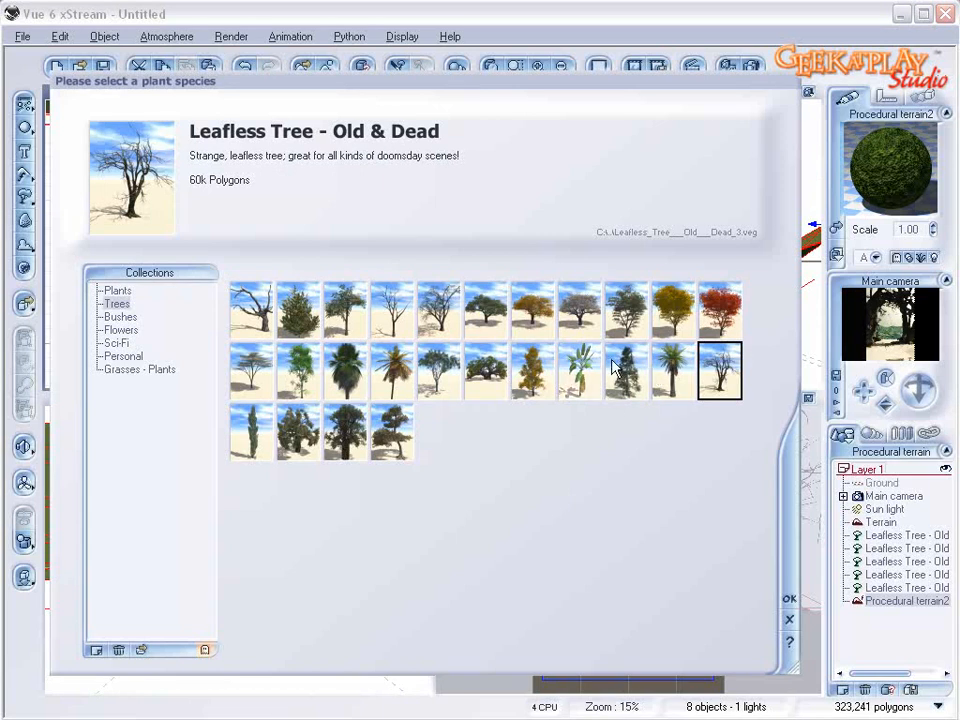
left_click(643, 380)
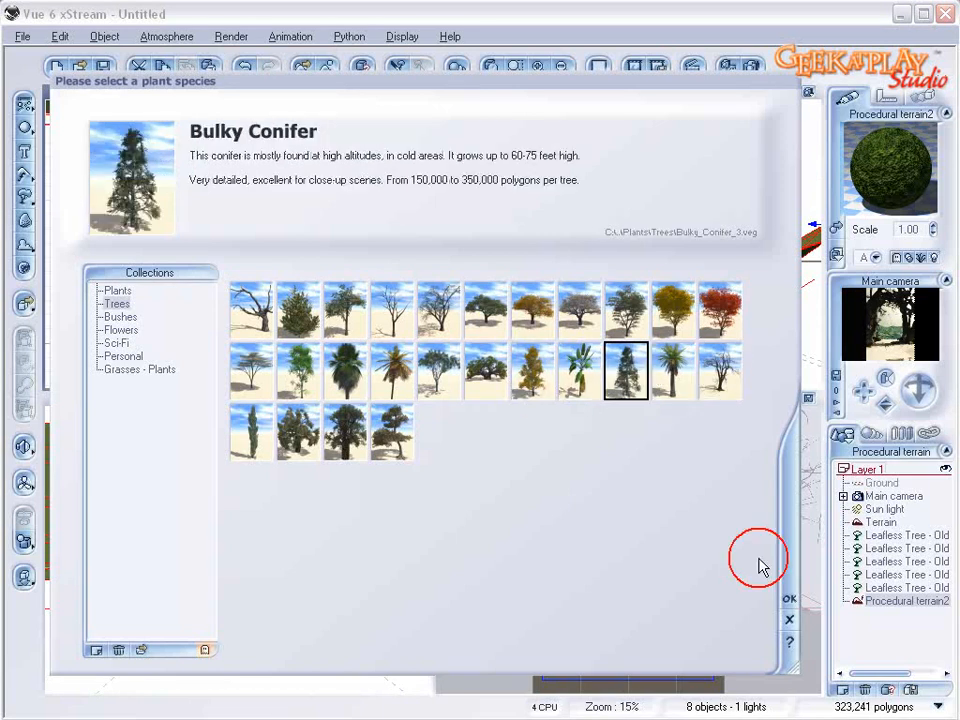
left_click(788, 597)
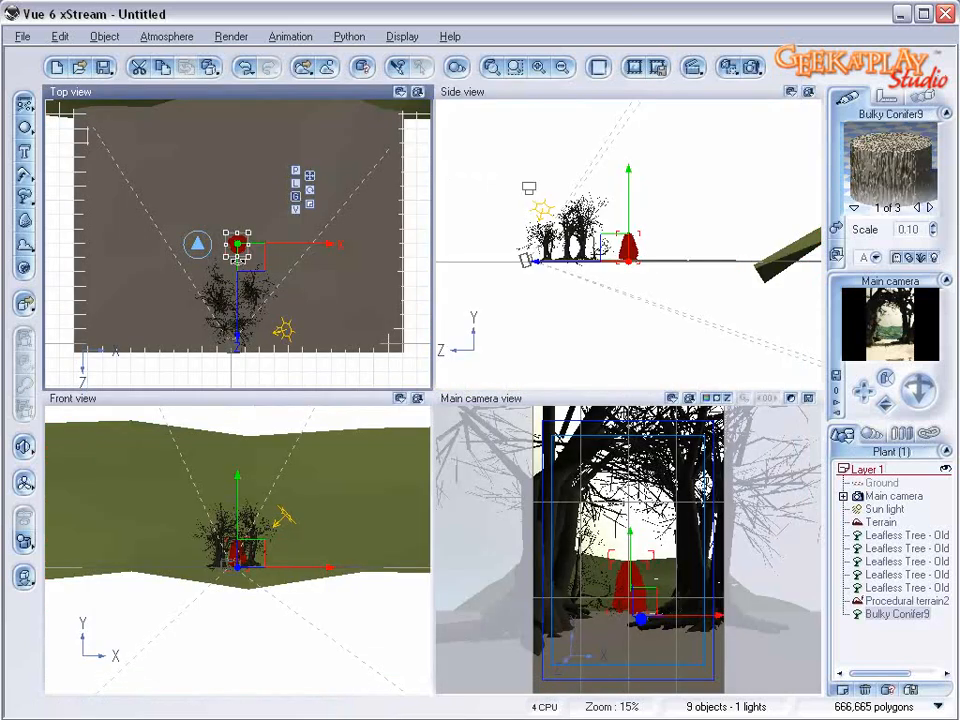
left_click_drag(249, 233, 291, 189)
left_click_drag(286, 255, 296, 271)
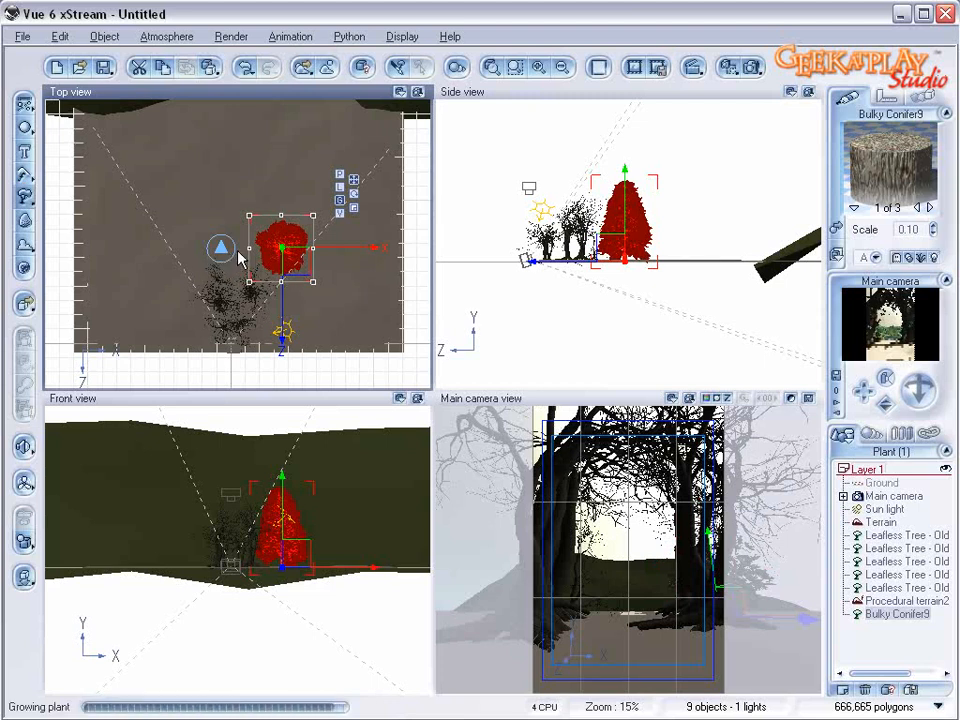
left_click_drag(301, 238, 309, 189, "alt")
left_click_drag(276, 226, 222, 245)
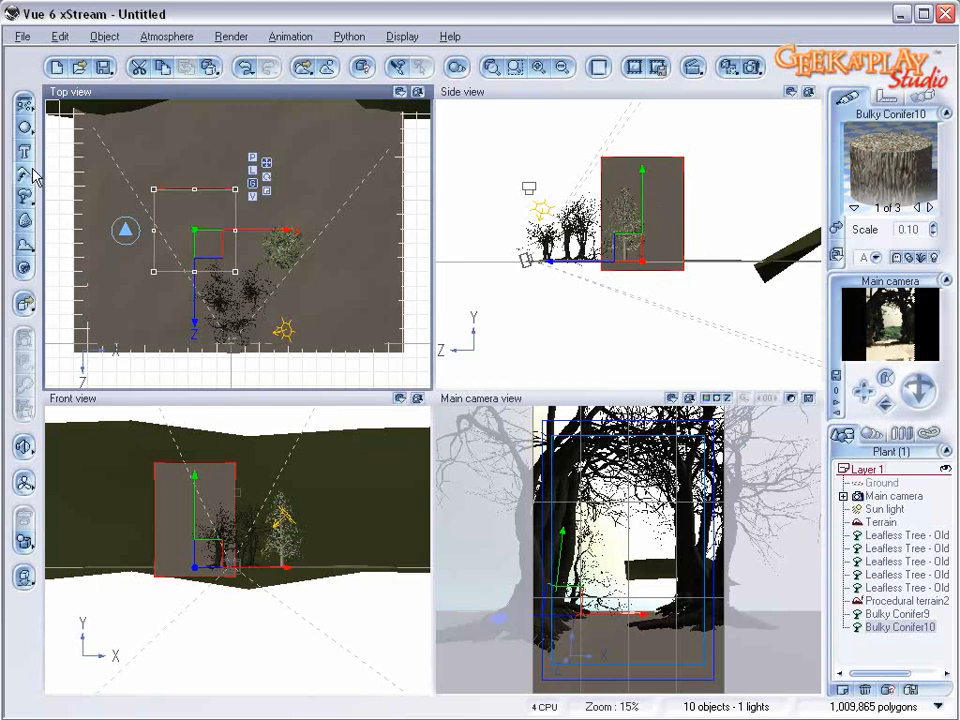
- Add a third Bulky Conifer and place it close to the camera beside the right front dead tree
right_click_drag(350, 237, 364, 176)
scroll(247, 304, "up", 2)
scroll(247, 304, "up", 2)
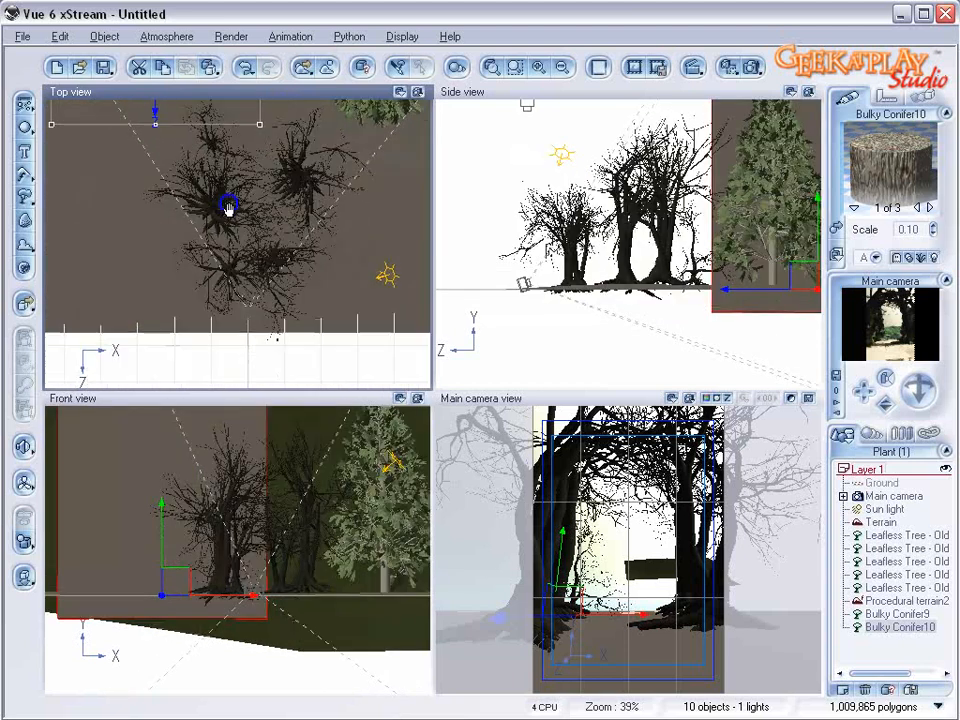
right_click_drag(261, 296, 205, 206)
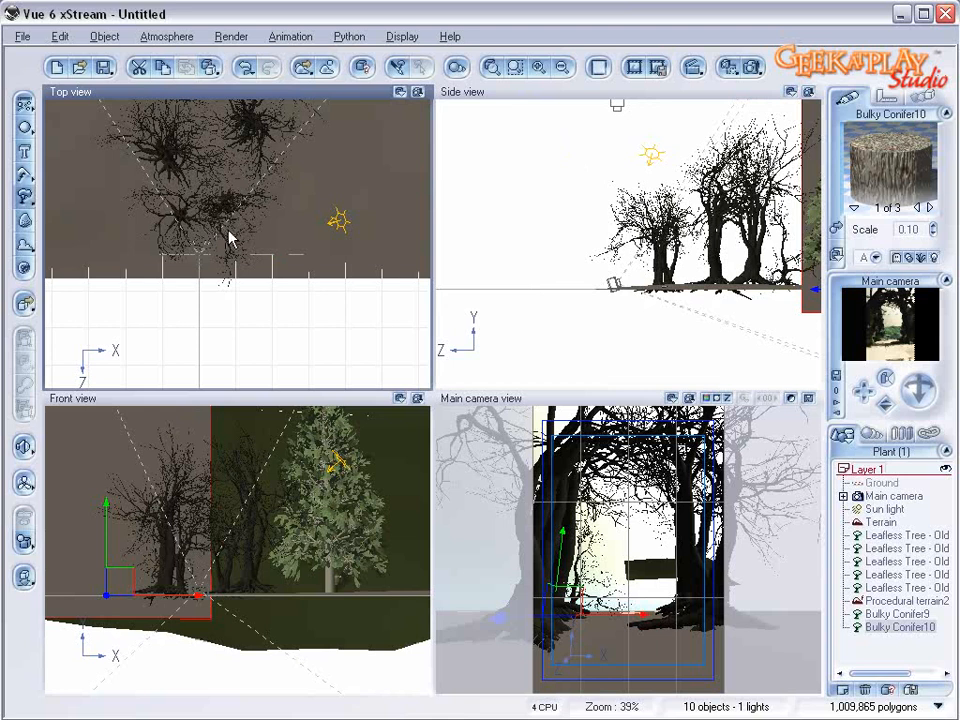
left_click_drag(248, 254, 238, 250)
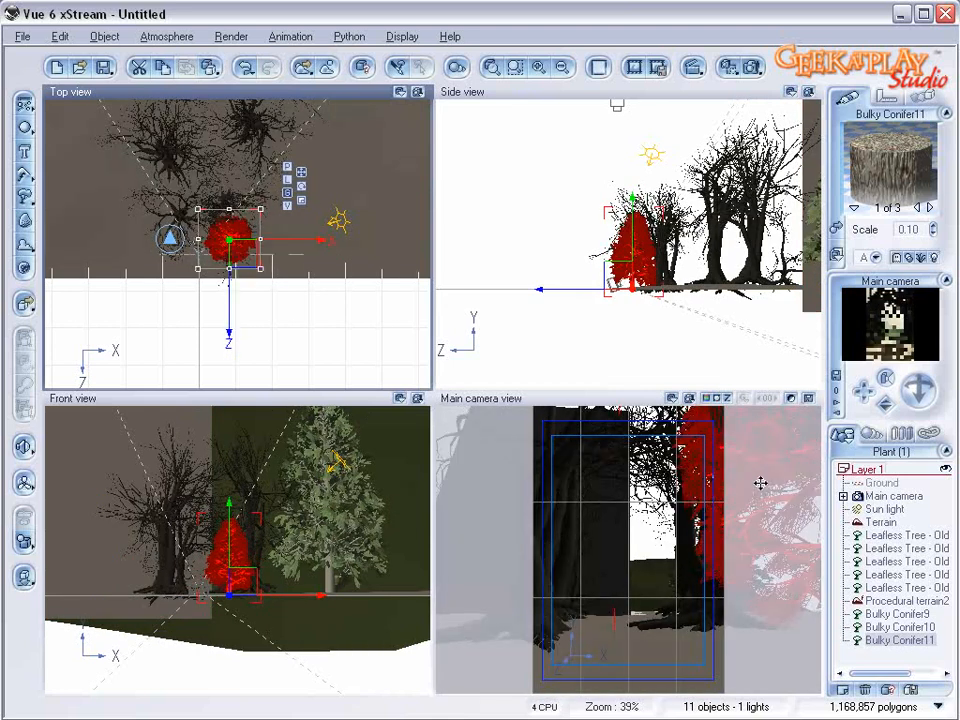
left_click_drag(241, 237, 245, 258)
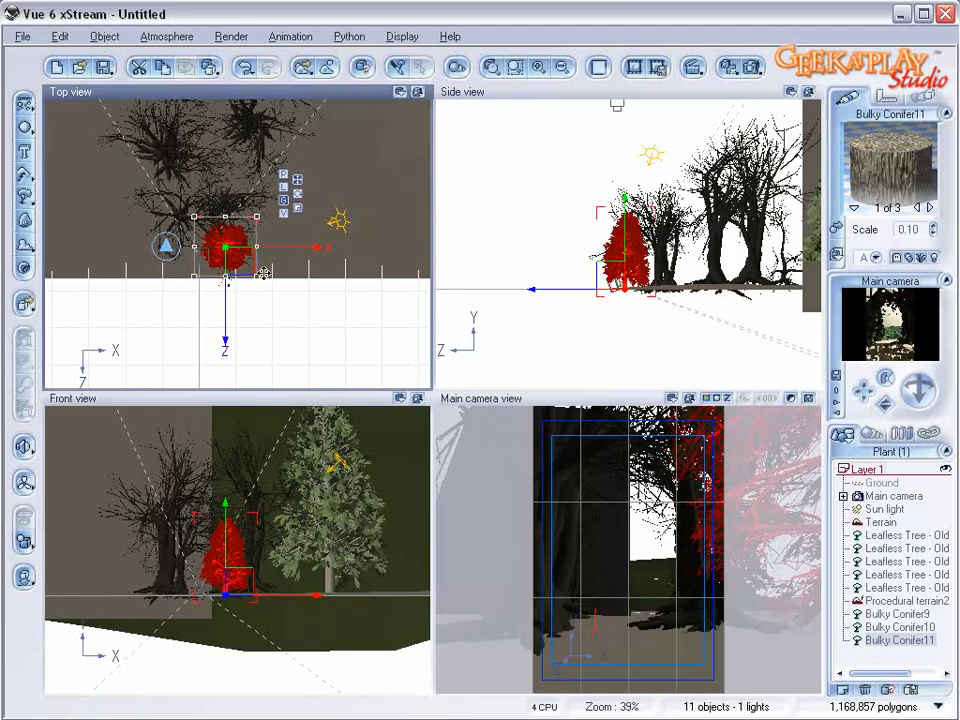
- Scale down the conifer nearest the camera and move it slightly back toward the front dead tree
left_click(646, 231)
left_click_drag(655, 209, 632, 240)
left_click_drag(236, 266, 235, 246)
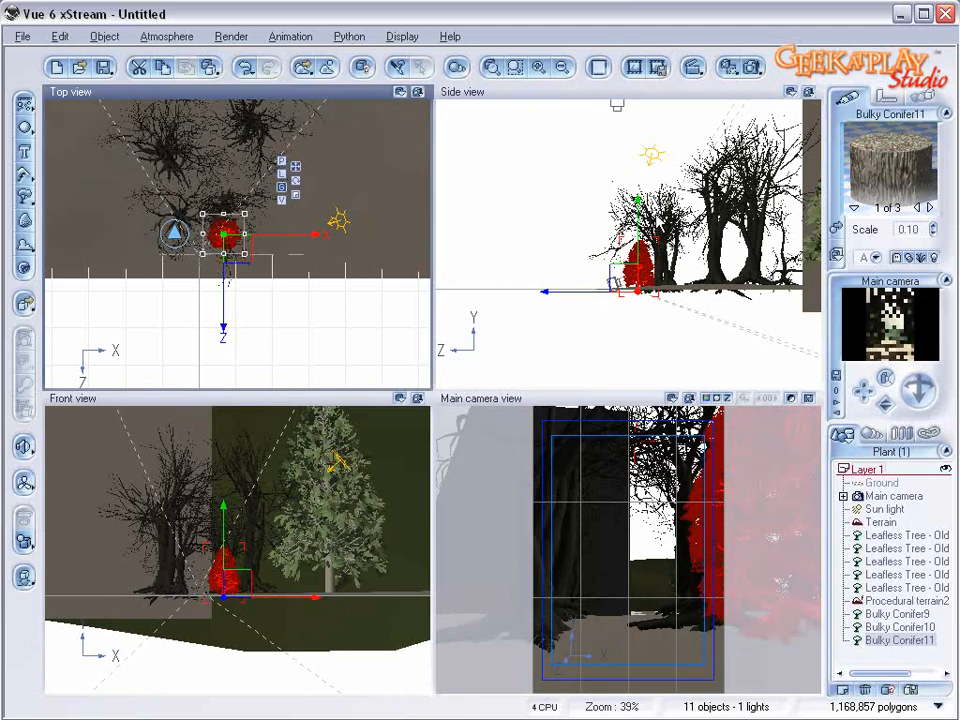
- Lower the small front conifer partly below the ground and nudge it left at the edge of the camera frame
left_click(640, 221)
mouse_move(640, 221)
left_mouse_down()
mouse_move(639, 242)
mouse_move(638, 234)
left_mouse_up()
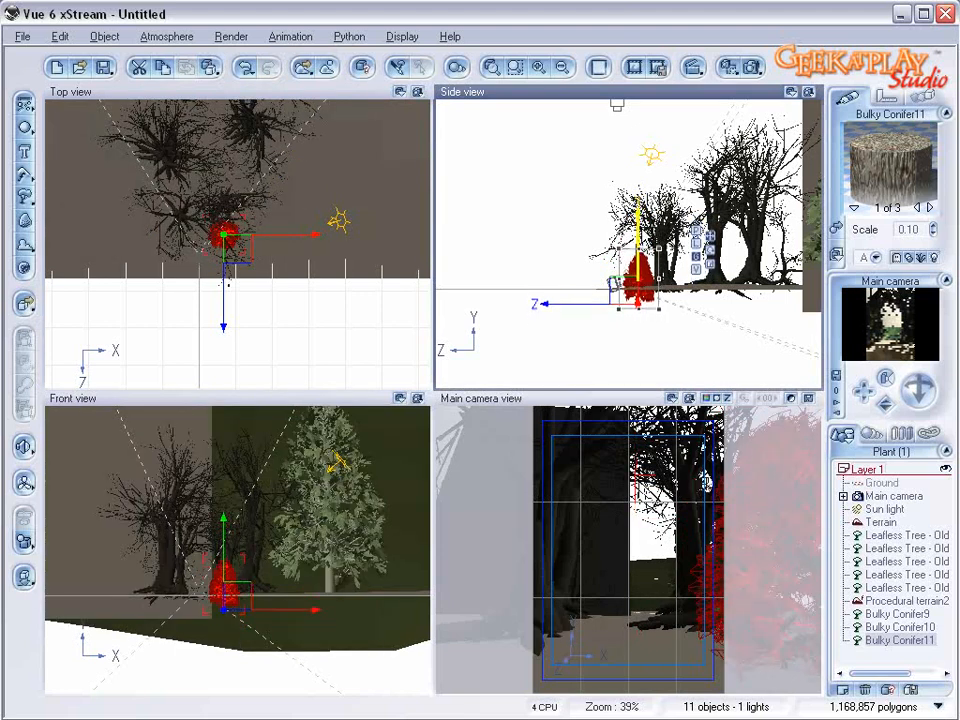
left_click(243, 254)
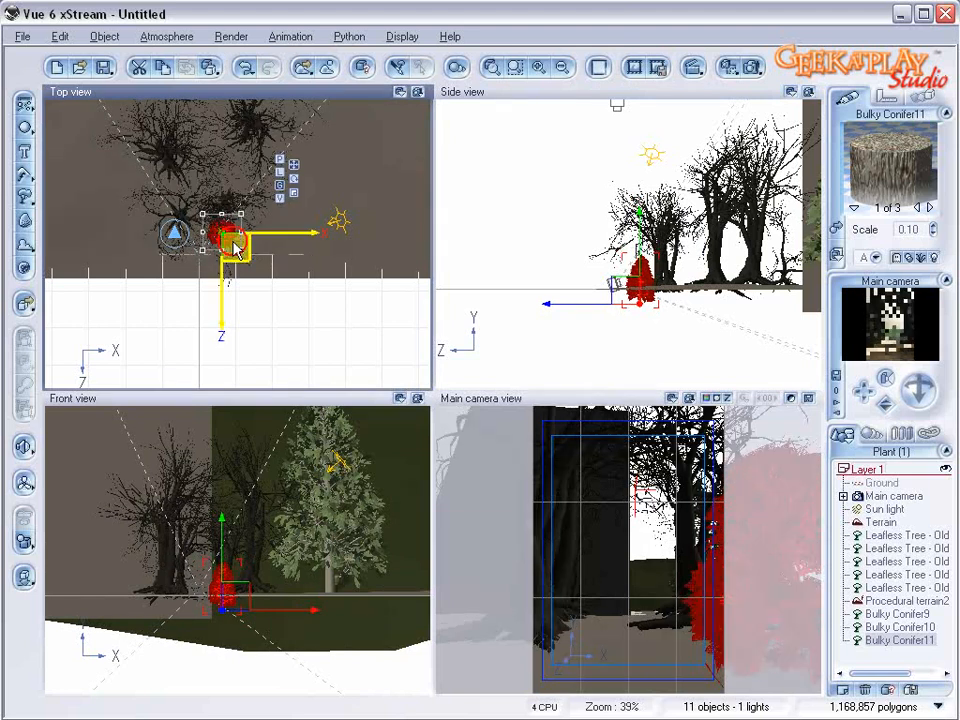
left_click_drag(236, 242, 234, 242)
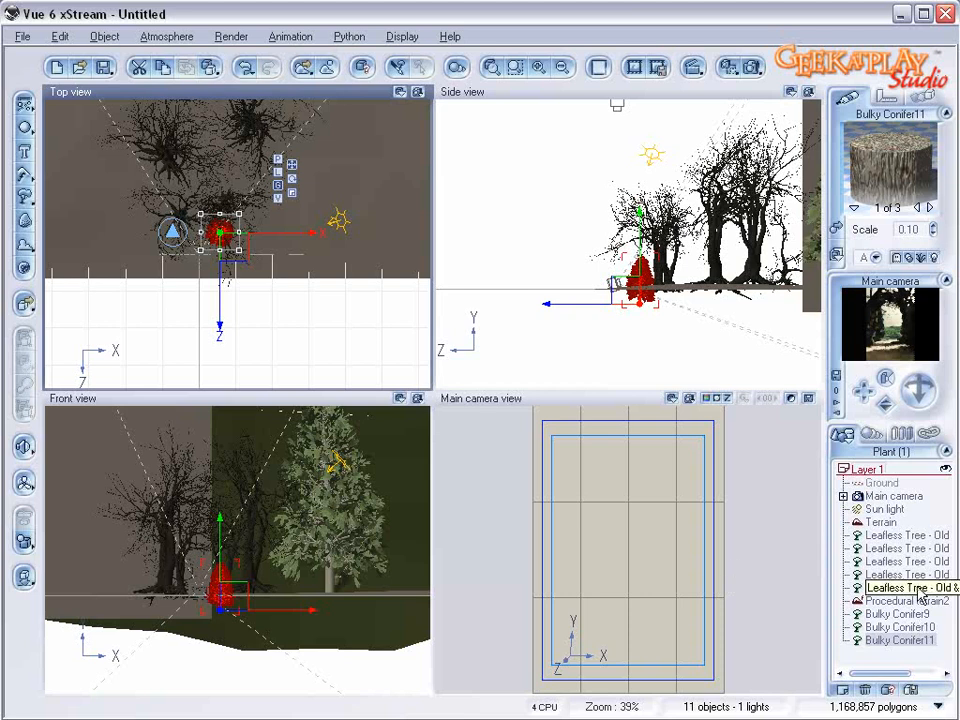
right_click_drag(317, 242, 336, 397)
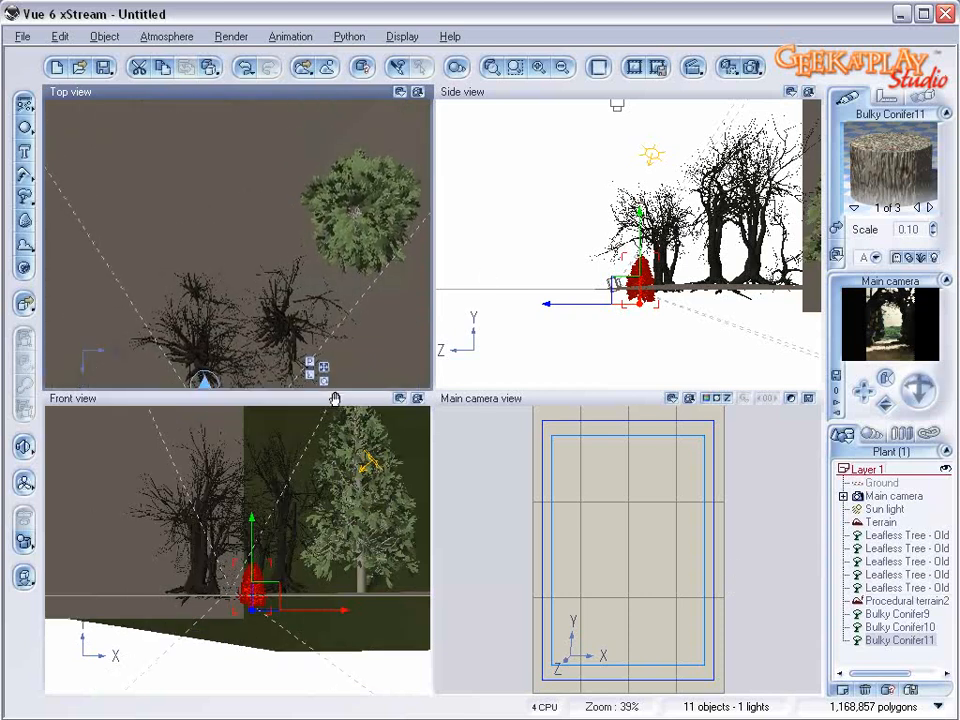
- Add a Rural Maple Tree and move it well back behind the dead trees
right_click(25, 196)
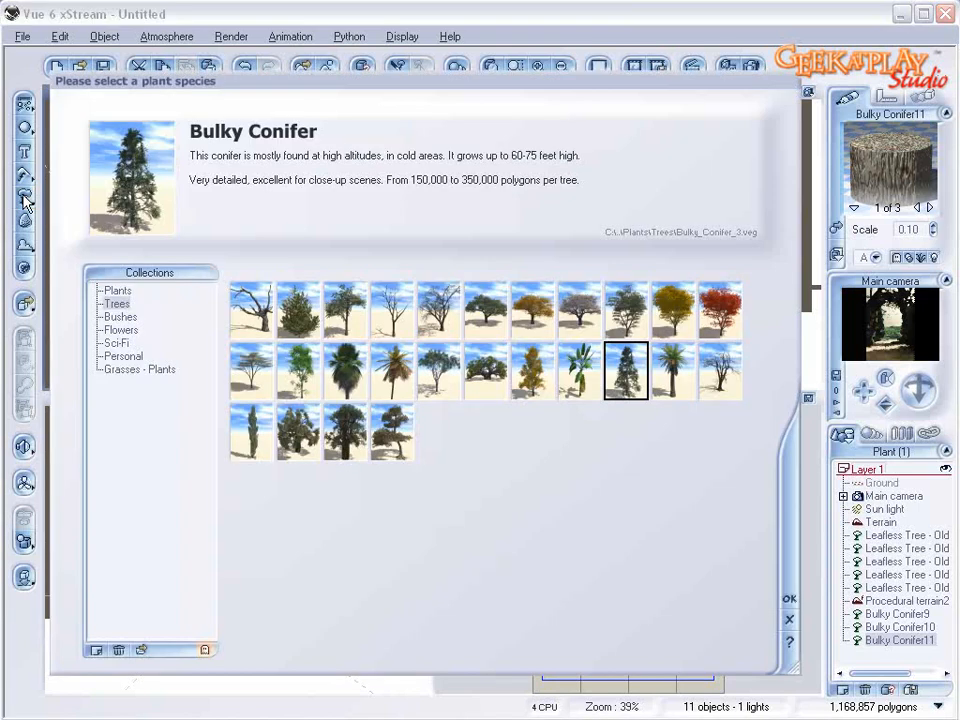
left_click(630, 322)
left_click(787, 602)
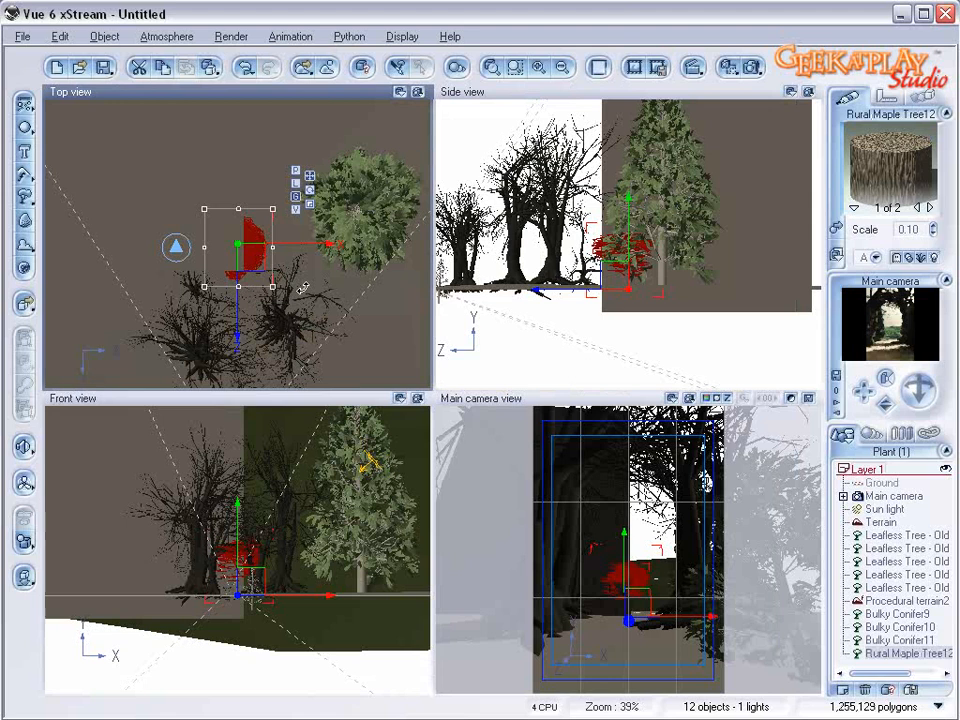
left_click_drag(240, 245, 237, 144)
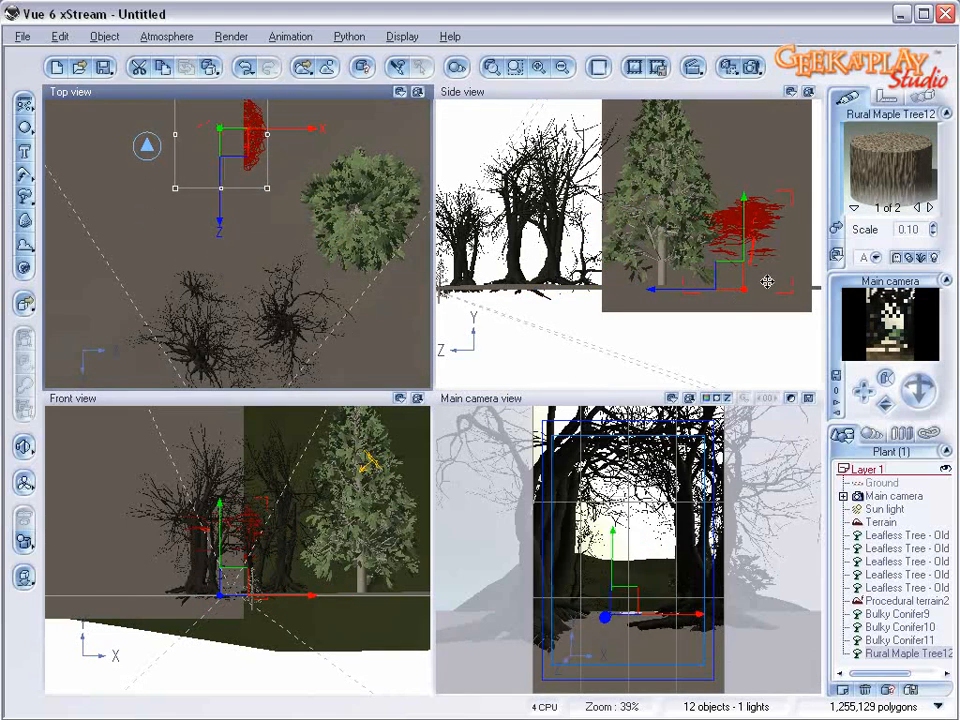
- Add a second Rural Maple Tree, enlarge it strongly and place it beside the dead trees on the right of the path
left_click(22, 195)
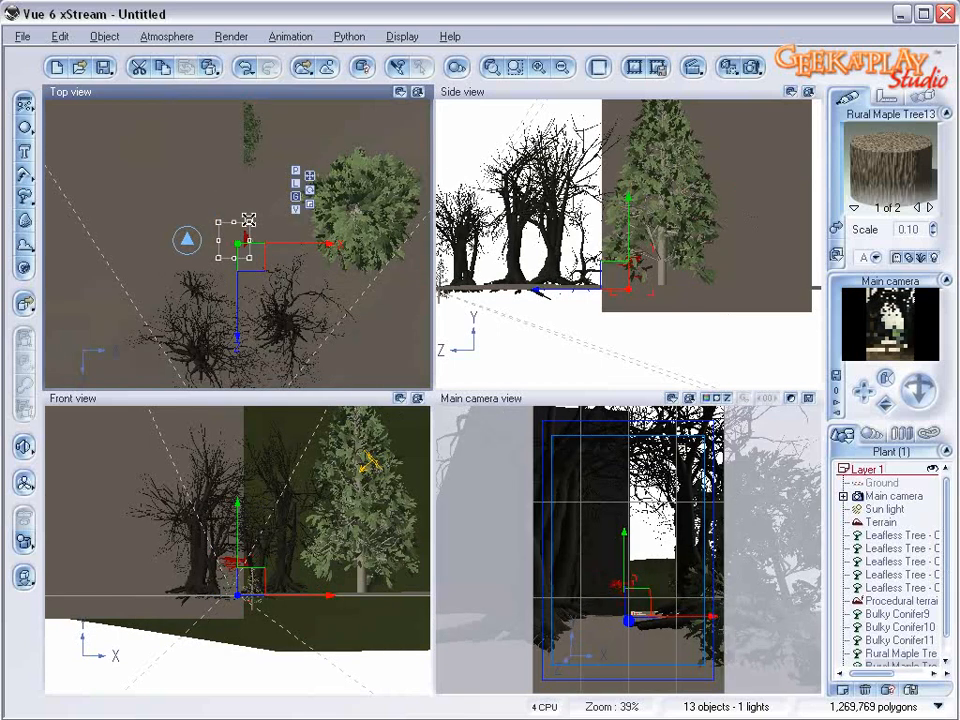
left_click_drag(295, 181, 396, 122)
right_click_drag(373, 284, 341, 170)
left_click_drag(303, 103, 317, 271)
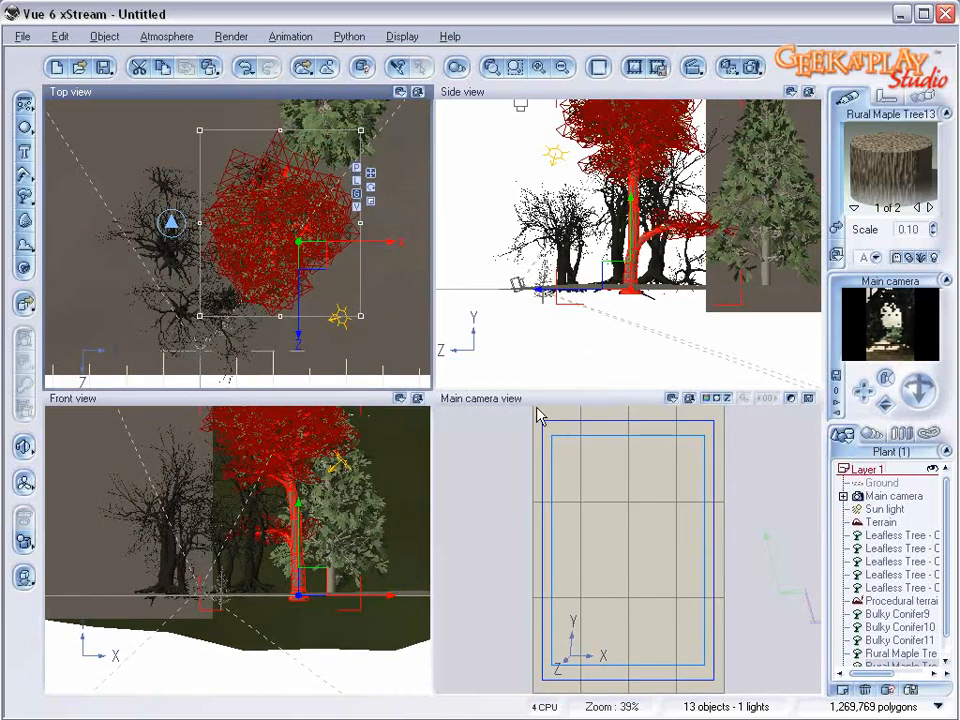
- Lean the right maple toward the path, shift it outward and upward, and render a preview of the scene
left_click_drag(310, 260, 325, 256)
left_click(320, 545)
left_click_drag(378, 618, 390, 621)
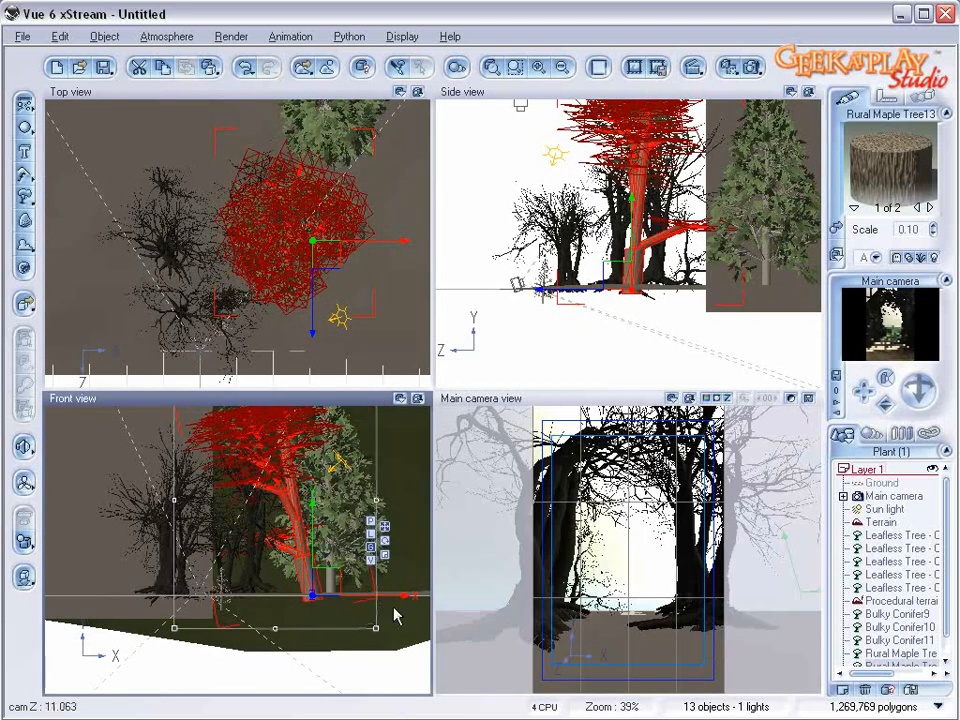
left_click_drag(322, 585, 347, 558)
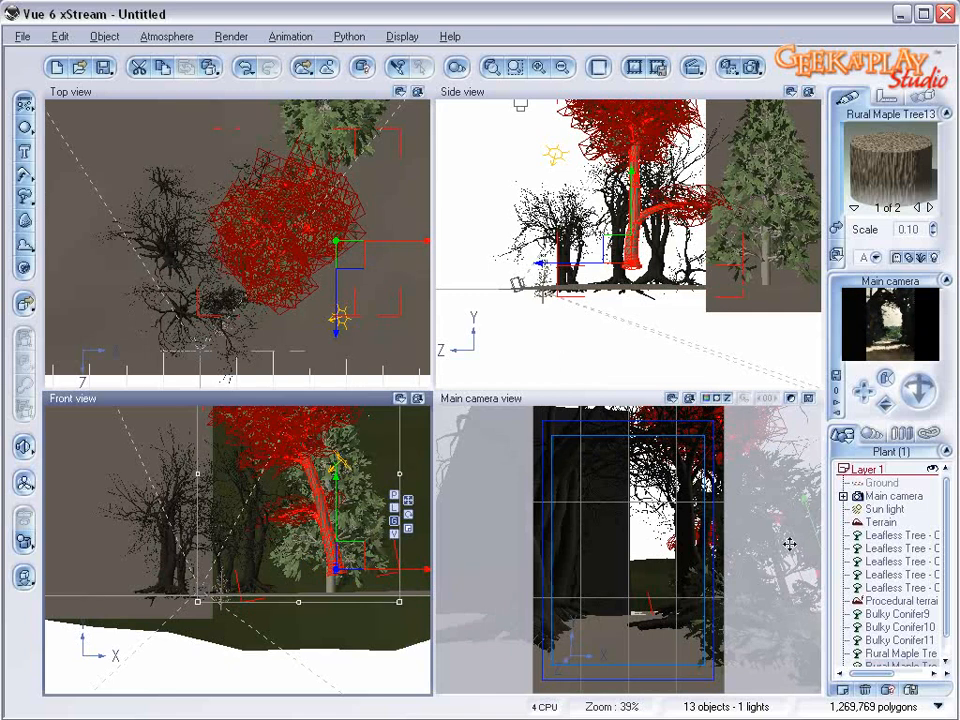
left_click(750, 67)
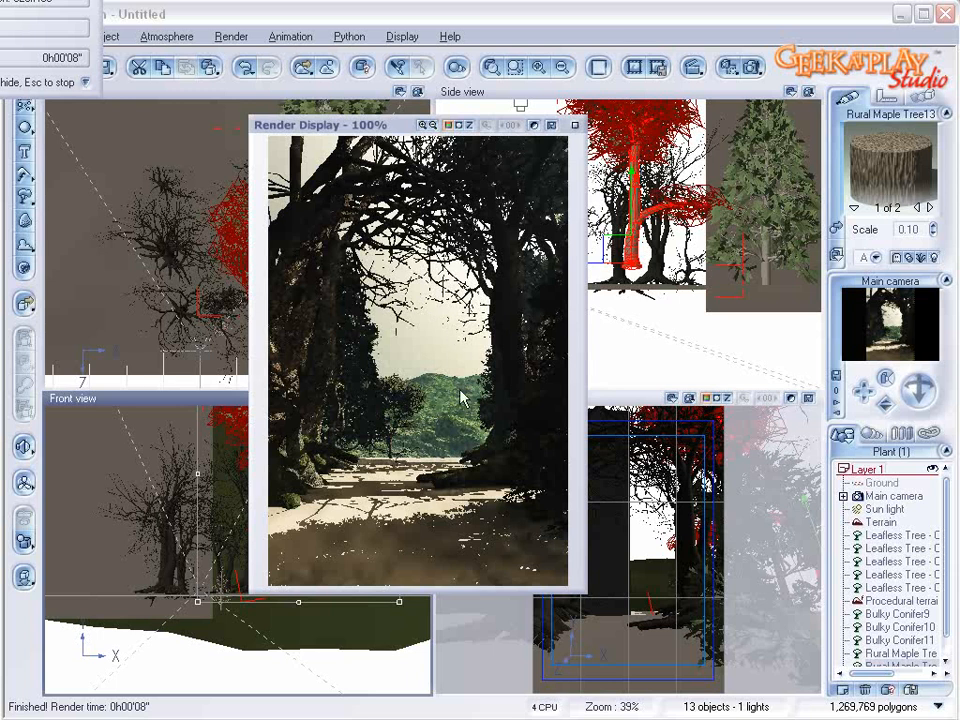
left_click(575, 125)
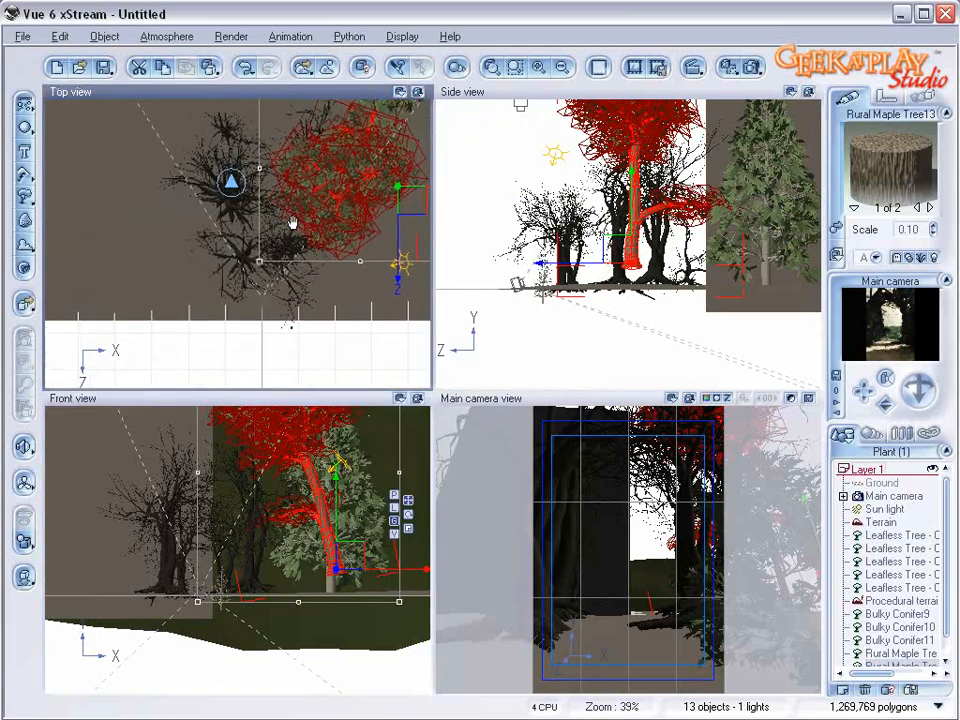
- Add an enlarged Rural Maple Tree left of the dead trees, lean it toward the path and move it slightly toward the camera
left_click(22, 197)
left_click_drag(273, 198, 415, 176)
left_click_drag(324, 190, 150, 205)
left_click(182, 578)
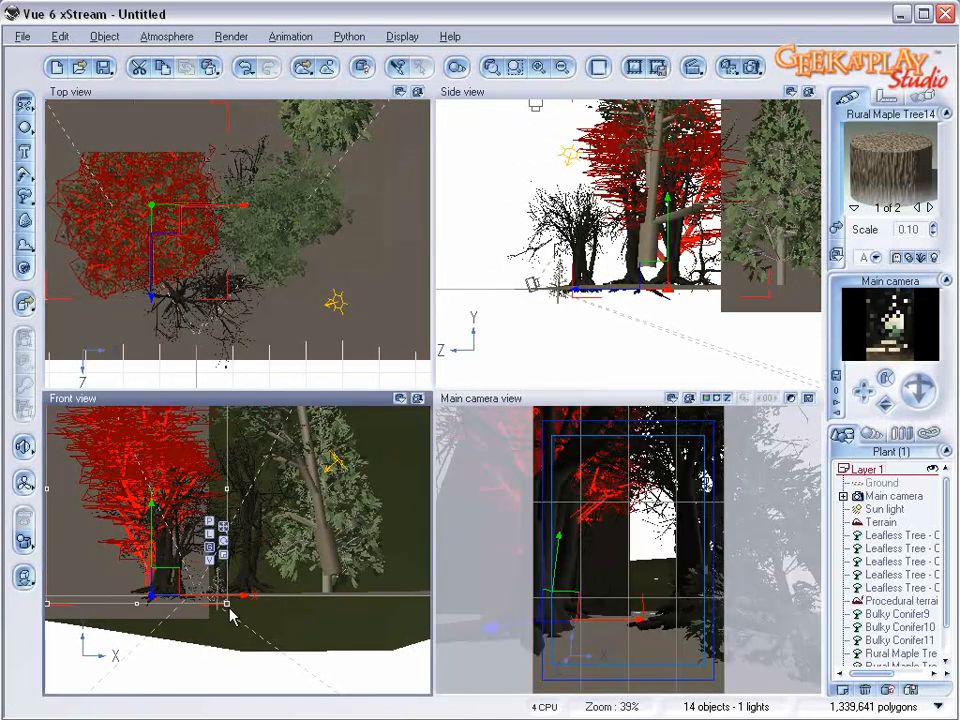
mouse_move(224, 614)
left_mouse_down()
mouse_move(210, 617)
mouse_move(213, 627)
left_mouse_up()
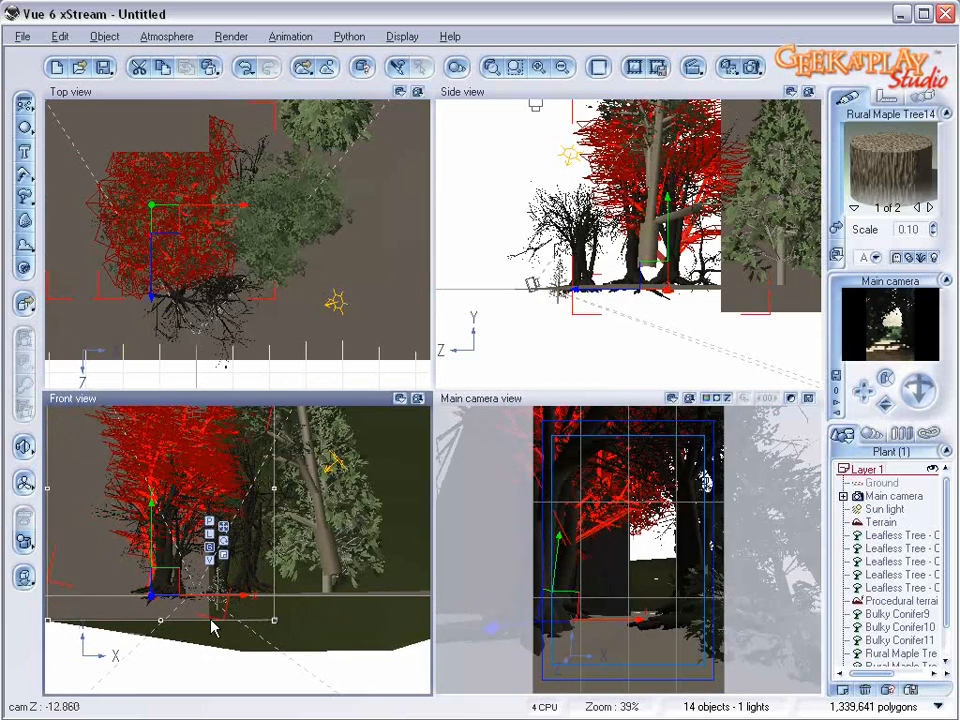
left_click_drag(162, 217, 165, 248)
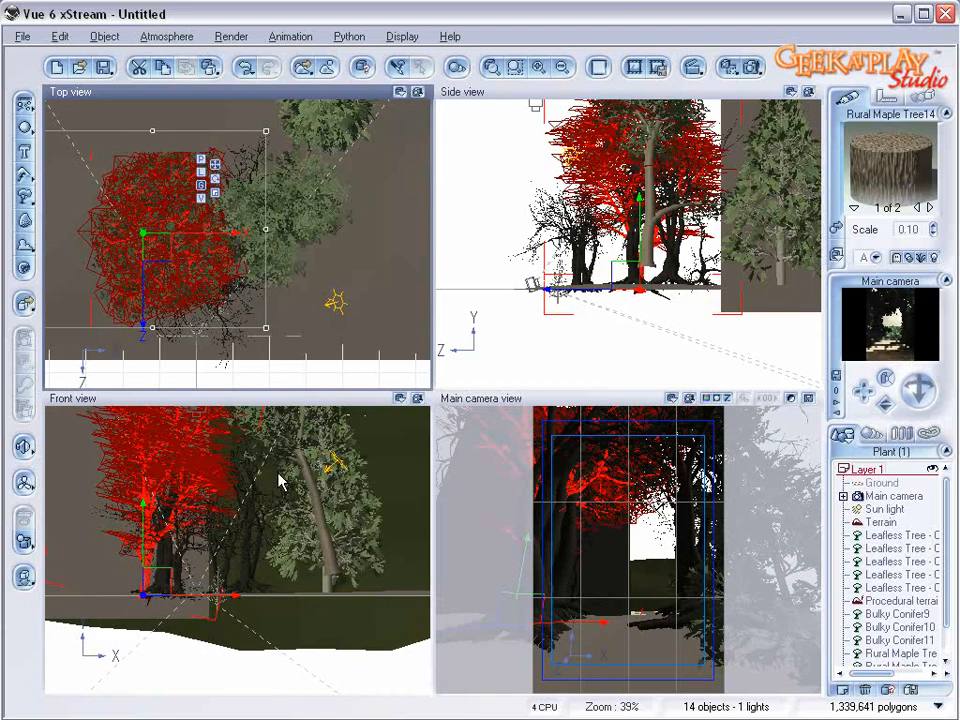
- Add another Rural Maple Tree, enlarge it and place it behind the right conifer
right_click_drag(347, 172, 379, 345)
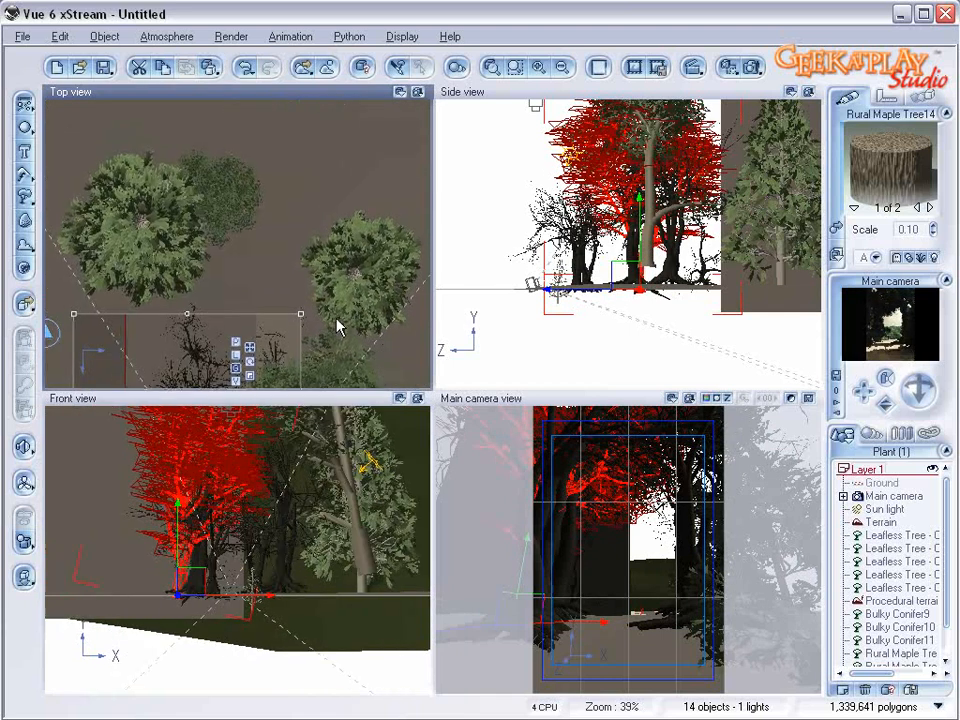
left_click(28, 198)
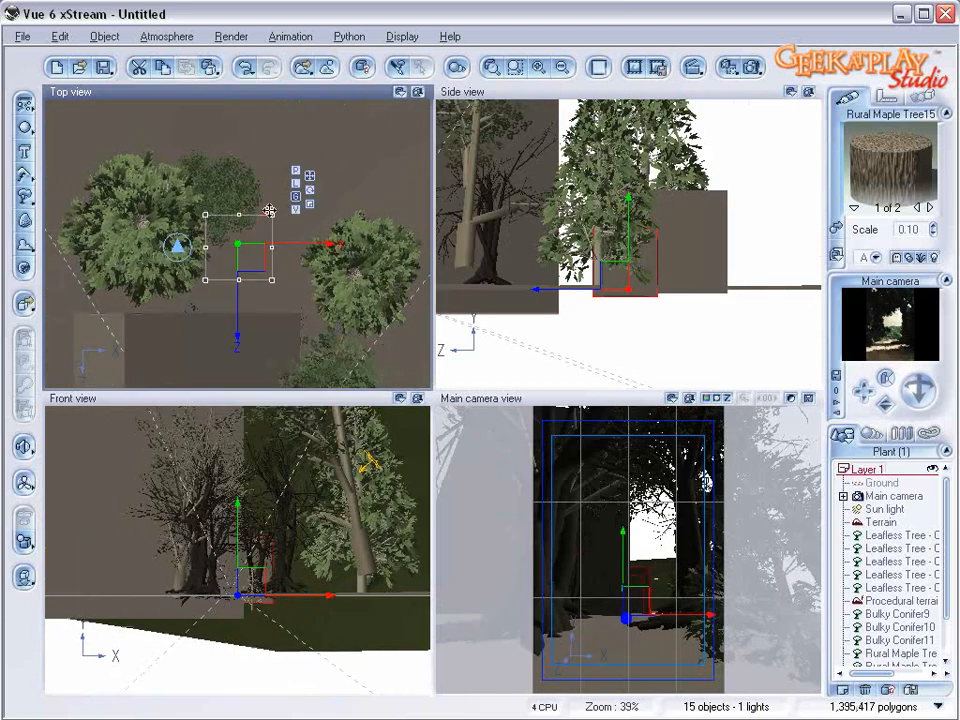
left_click_drag(270, 217, 355, 172)
right_click_drag(262, 306, 257, 330)
- Add a much larger Rural Maple Tree and place it to the right, overlapping the maple behind the right conifer
left_click(25, 197)
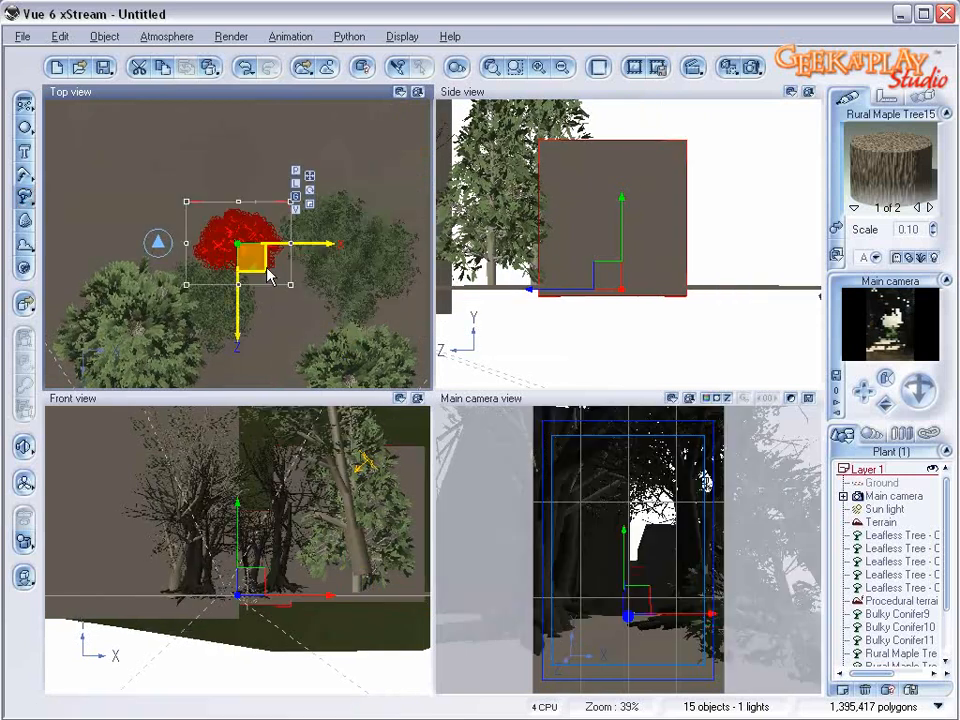
left_click_drag(187, 202, 25, 106)
left_click_drag(142, 166, 378, 308)
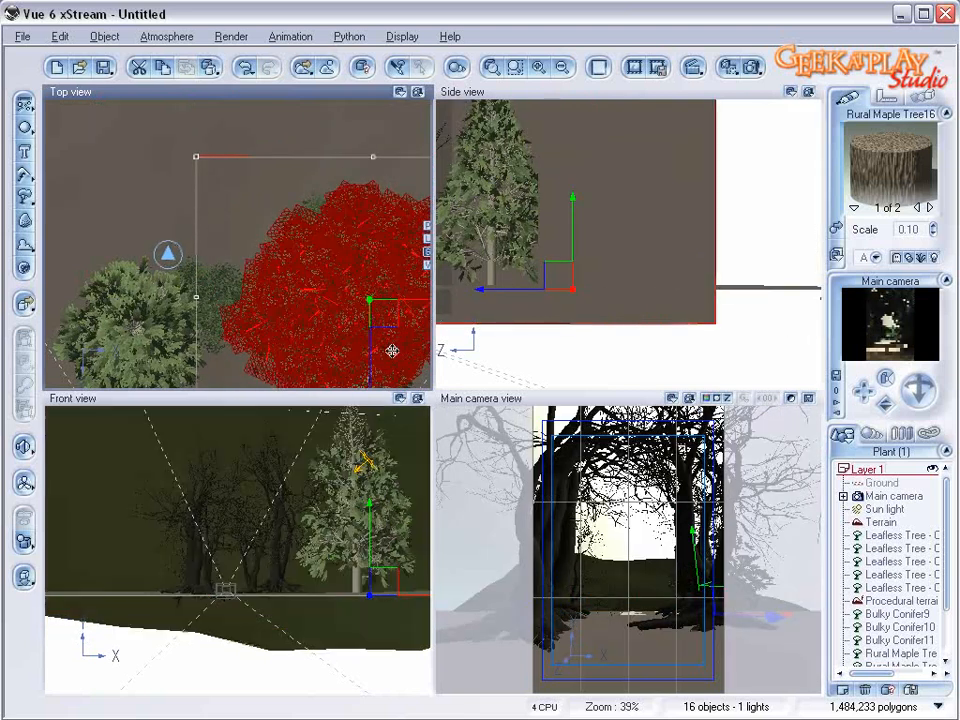
right_click_drag(289, 260, 263, 316)
- Add an enlarged Rural Maple Tree and place it on the left behind the large left conifer
left_click(33, 194)
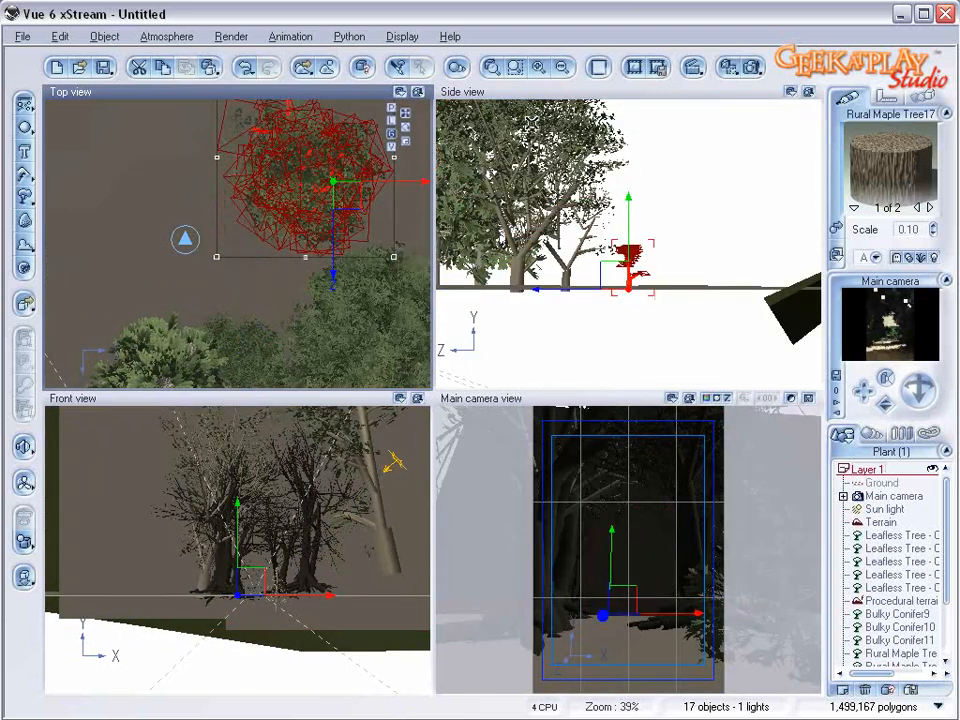
left_click_drag(340, 198, 243, 275)
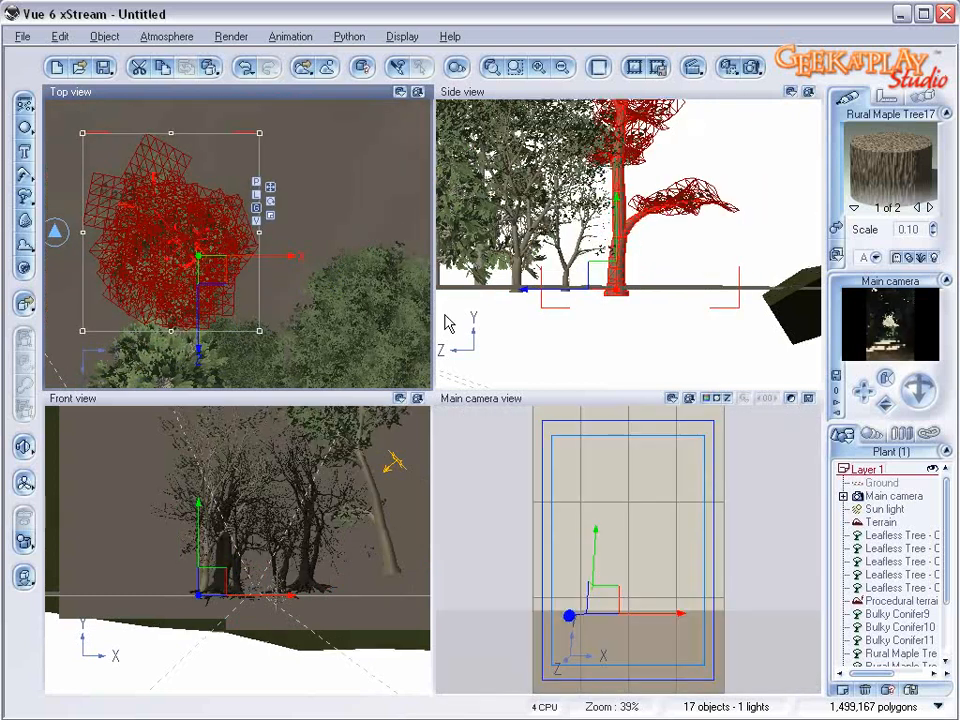
right_click_drag(355, 258, 348, 344)
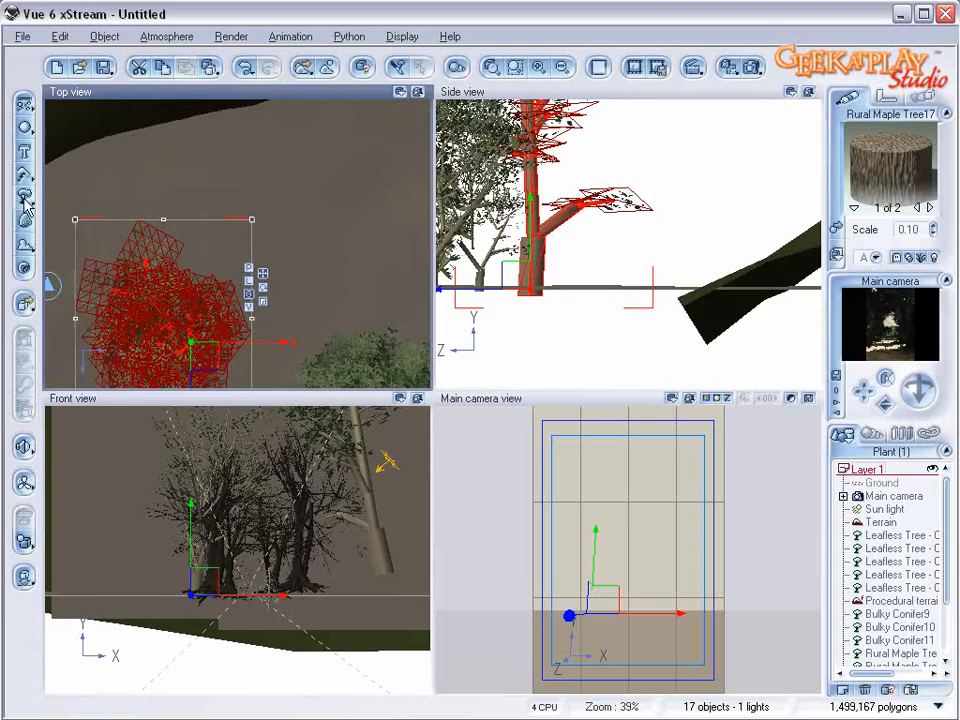
- Add three small Rural Maple Trees spread out behind the large maples, two toward the right and one on the left
left_click(31, 198)
right_click_drag(330, 281, 304, 165)
left_click_drag(225, 135, 316, 212)
left_click(25, 197)
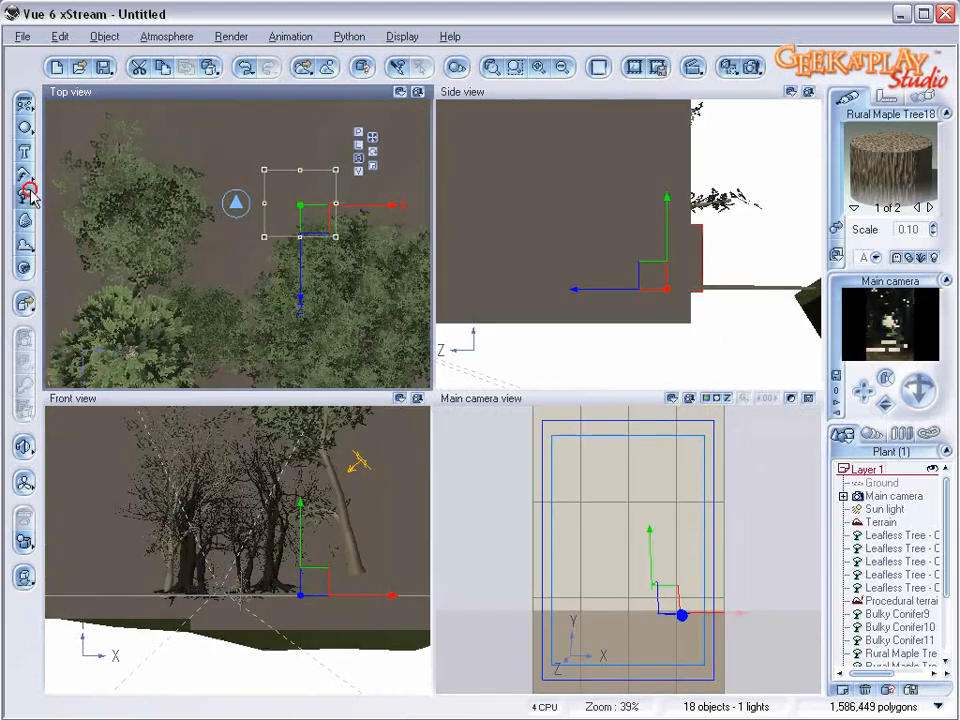
left_click_drag(222, 178, 198, 157)
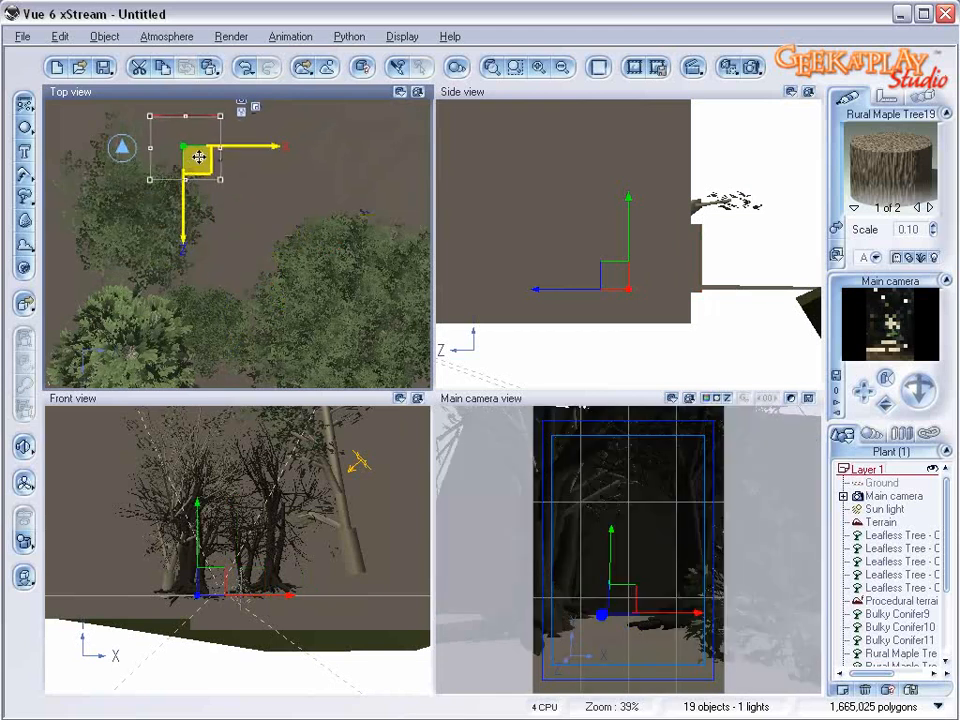
left_click(25, 197)
left_click_drag(250, 253, 302, 187)
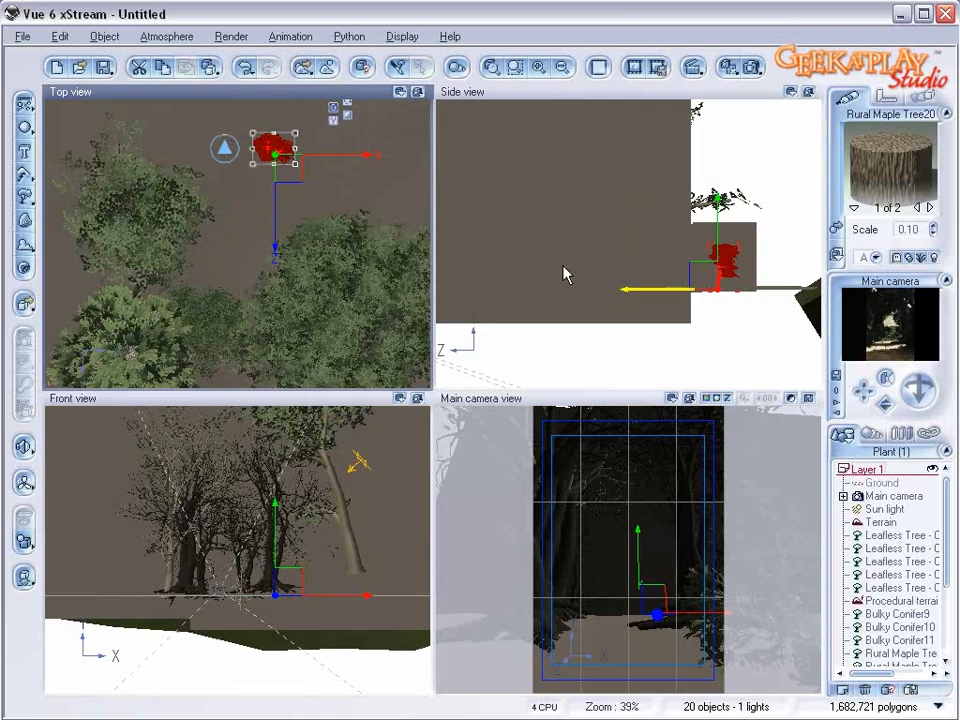
- Add an enlarged Rural Maple Tree near the foot of the procedural terrain and render a preview of the scene
right_click_drag(358, 298, 338, 407)
left_click(25, 196)
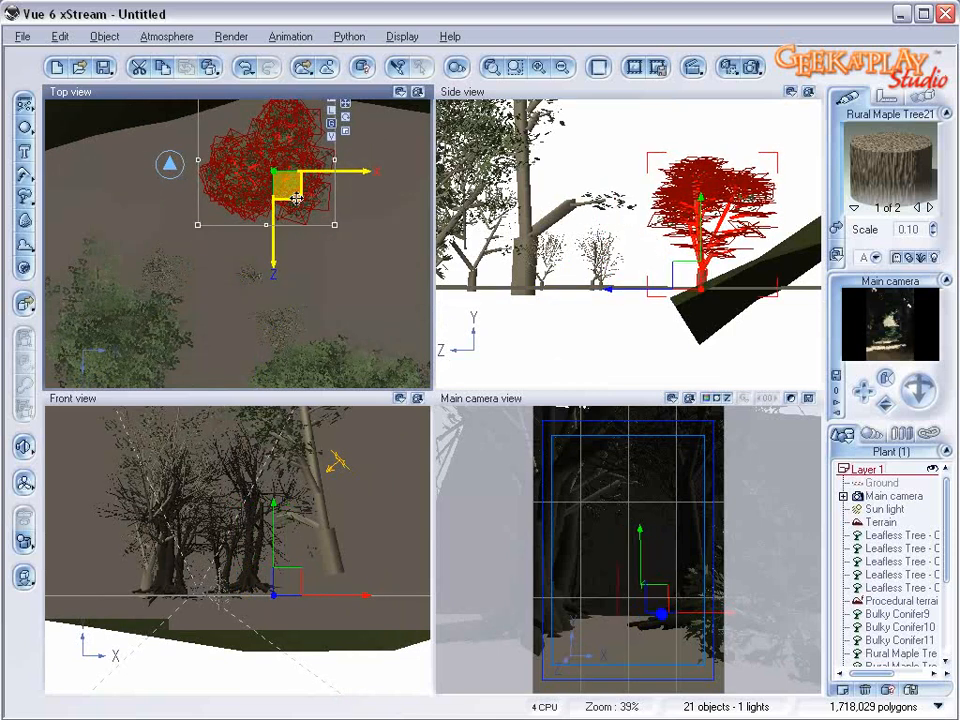
left_click_drag(284, 188, 273, 172)
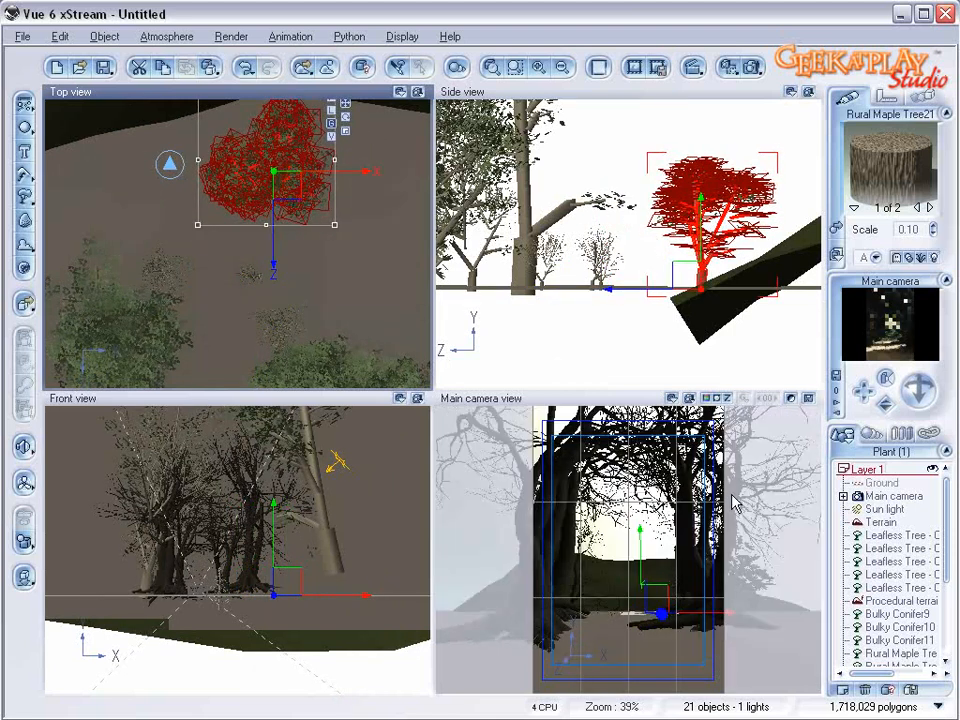
left_click(752, 67)
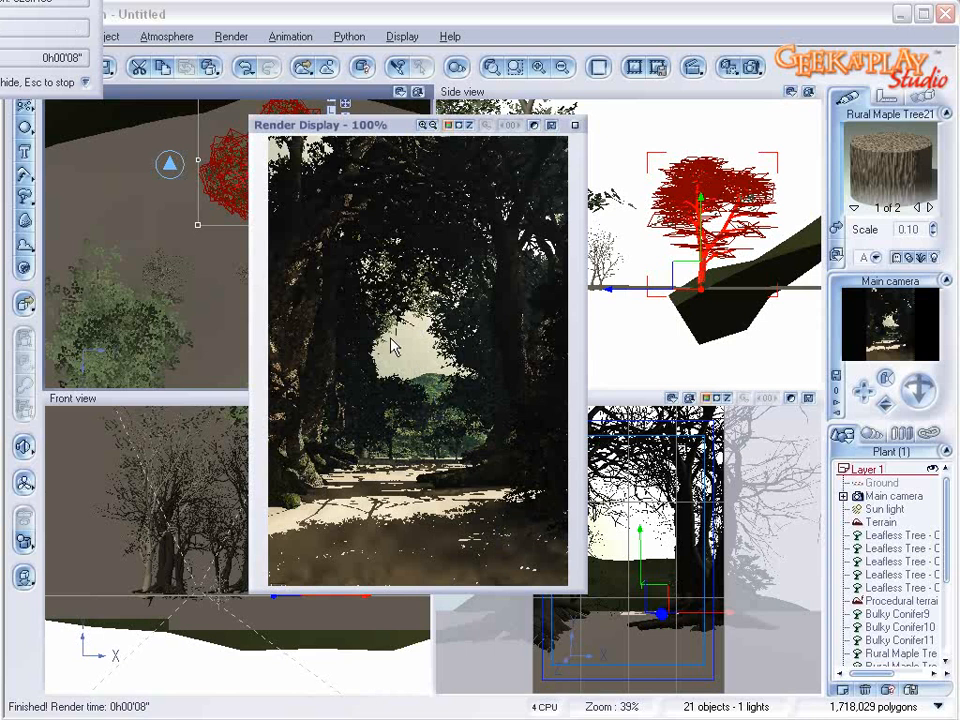
left_click(577, 122)
- Add an enlarged Rural Maple Tree just behind the large left conifer and render a preview of the scene
right_click_drag(272, 281, 345, 90)
left_click(24, 197)
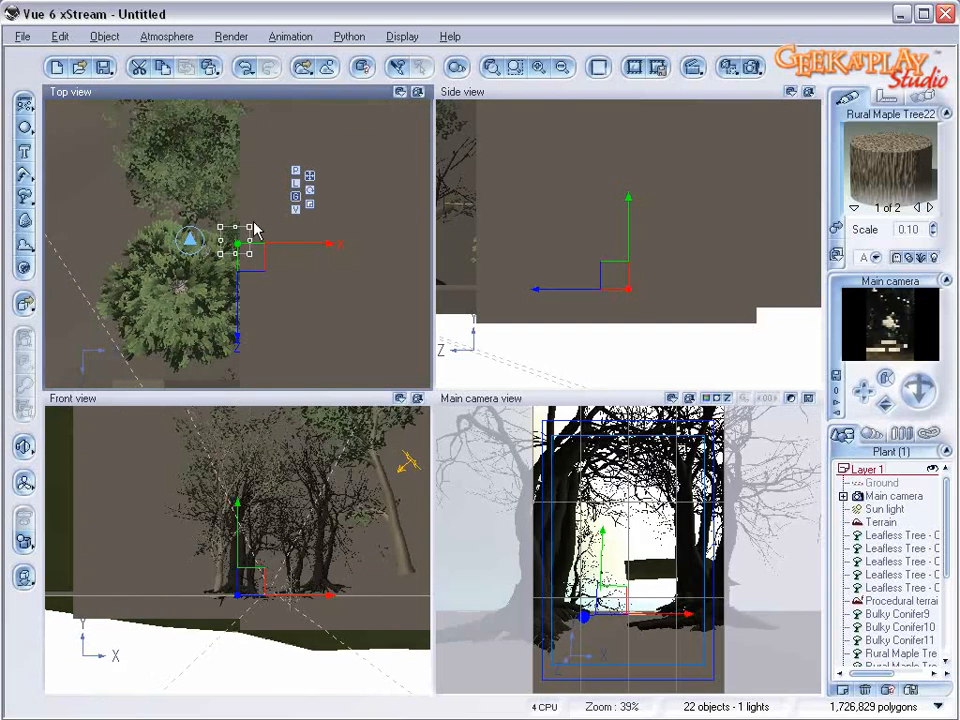
left_click_drag(385, 148, 468, 124)
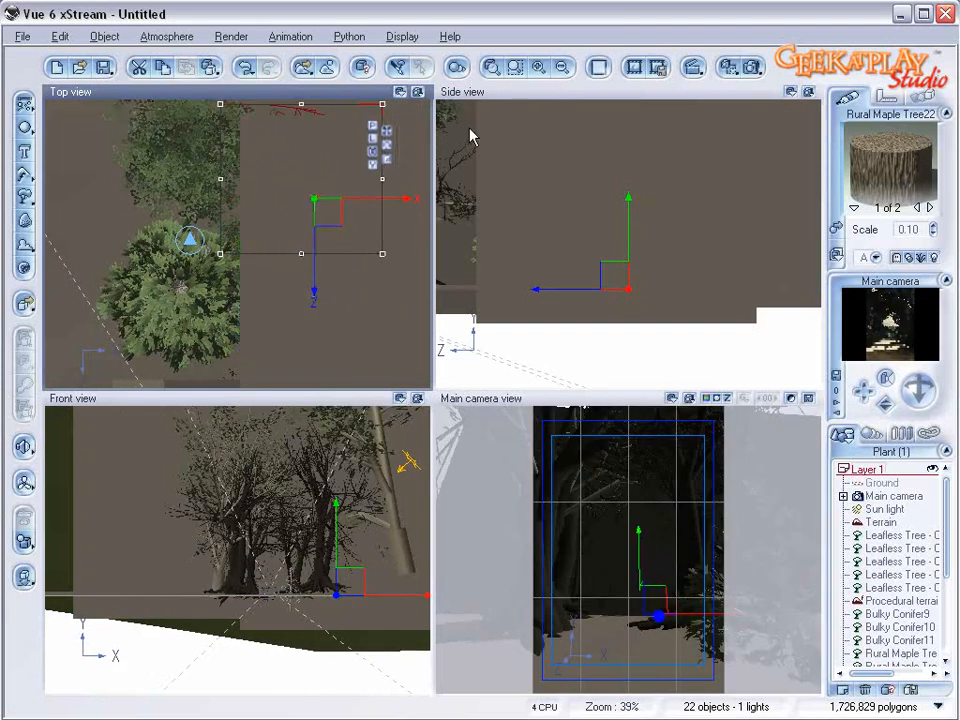
left_click_drag(358, 204, 279, 257)
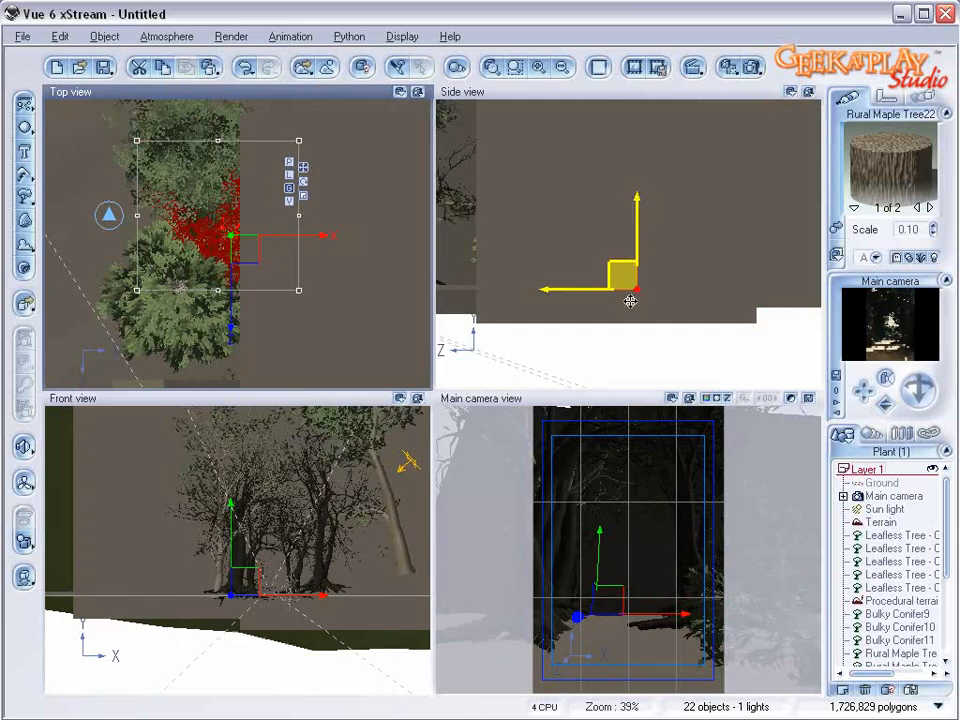
left_click(752, 64)
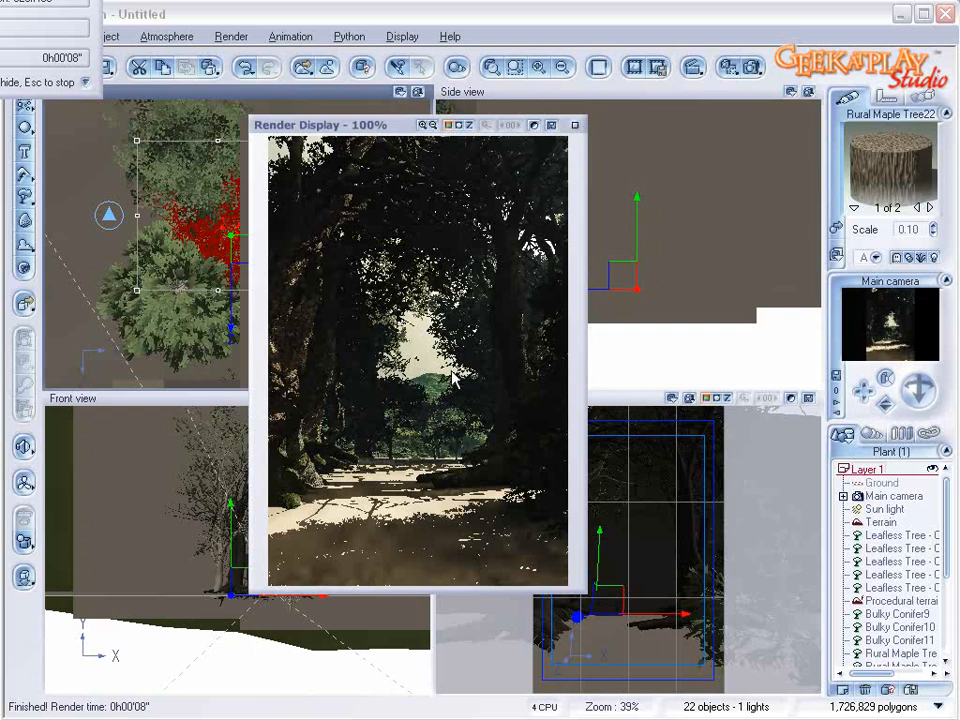
left_click(576, 124)
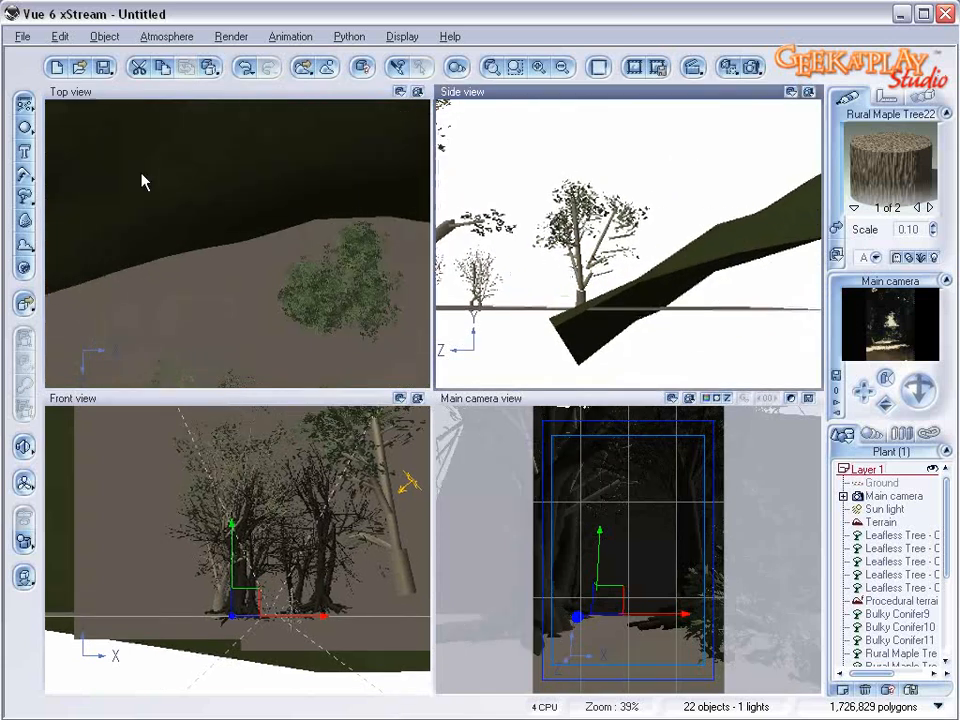
- Add an enlarged Rural Maple Tree and set it on the lower slope of the procedural terrain
left_click(24, 197)
left_click_drag(675, 237, 722, 167)
left_click_drag(656, 285, 676, 270)
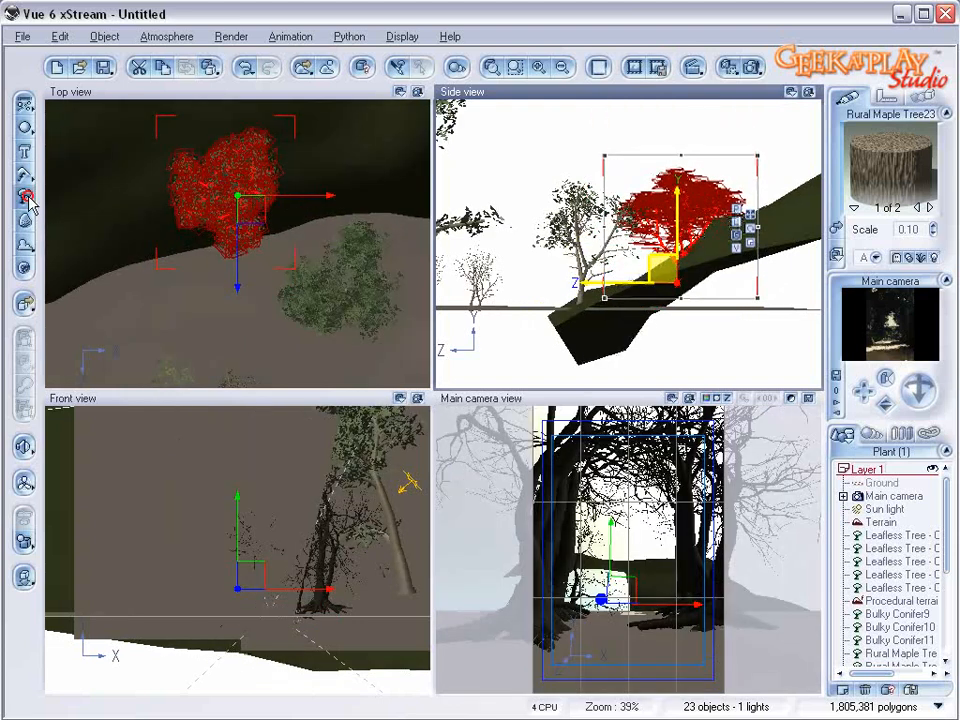
- Add another slightly tilted, enlarged Rural Maple Tree and place it higher up the terrain slope
left_click(24, 197)
left_click_drag(675, 248, 676, 246)
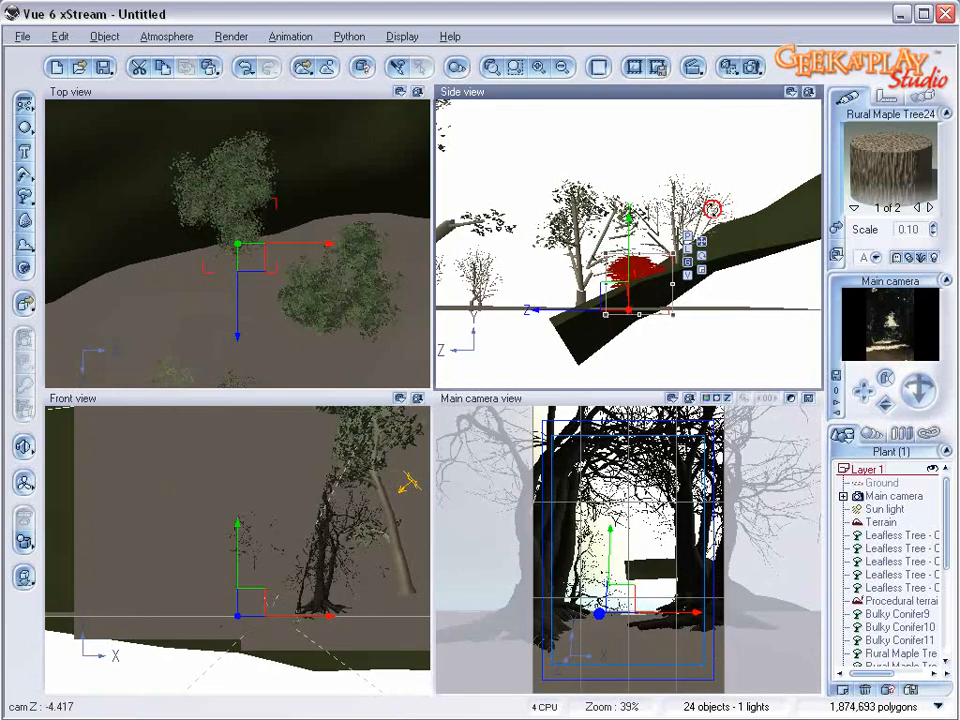
left_click_drag(748, 175, 500, 200)
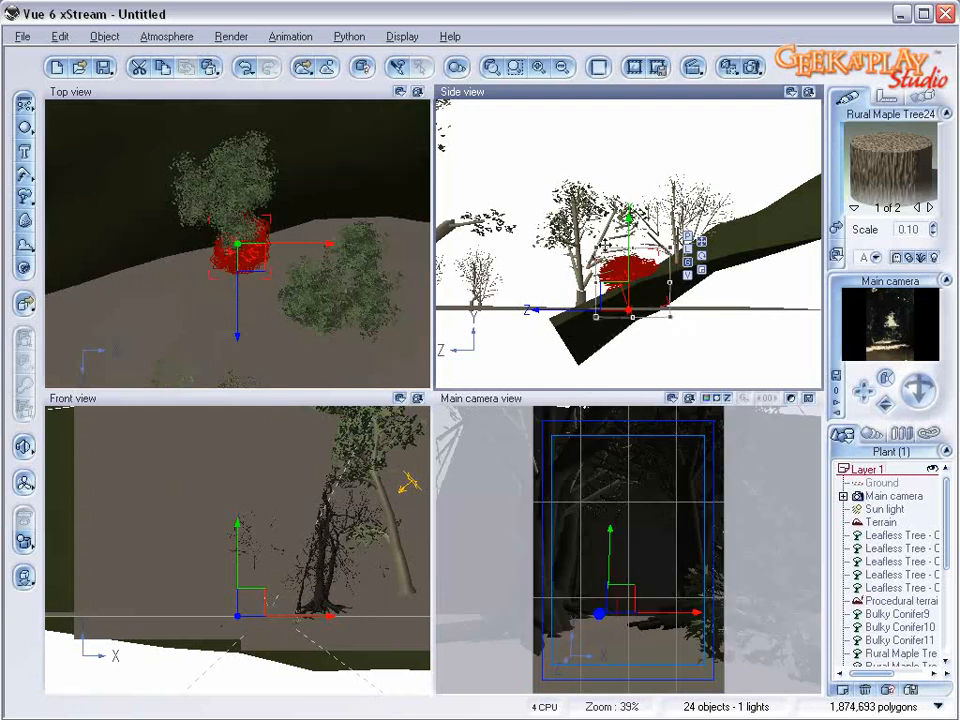
left_click_drag(590, 246, 478, 193)
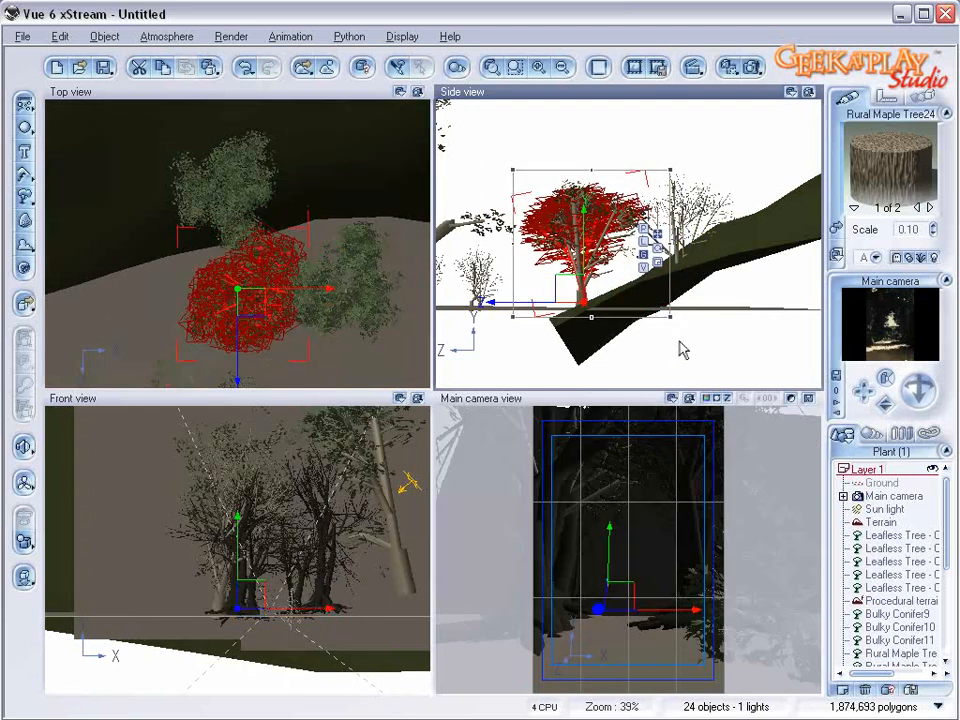
left_click_drag(573, 286, 773, 240)
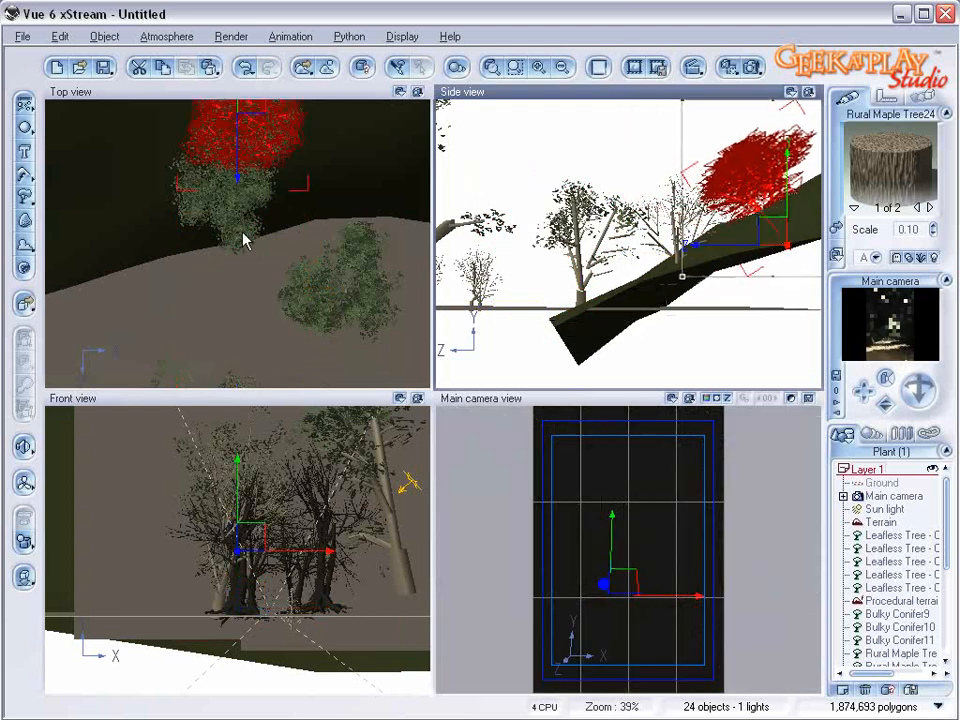
- Add another Rural Maple Tree, move it behind the existing maples on the terrain slope, and enlarge it
left_click(28, 198)
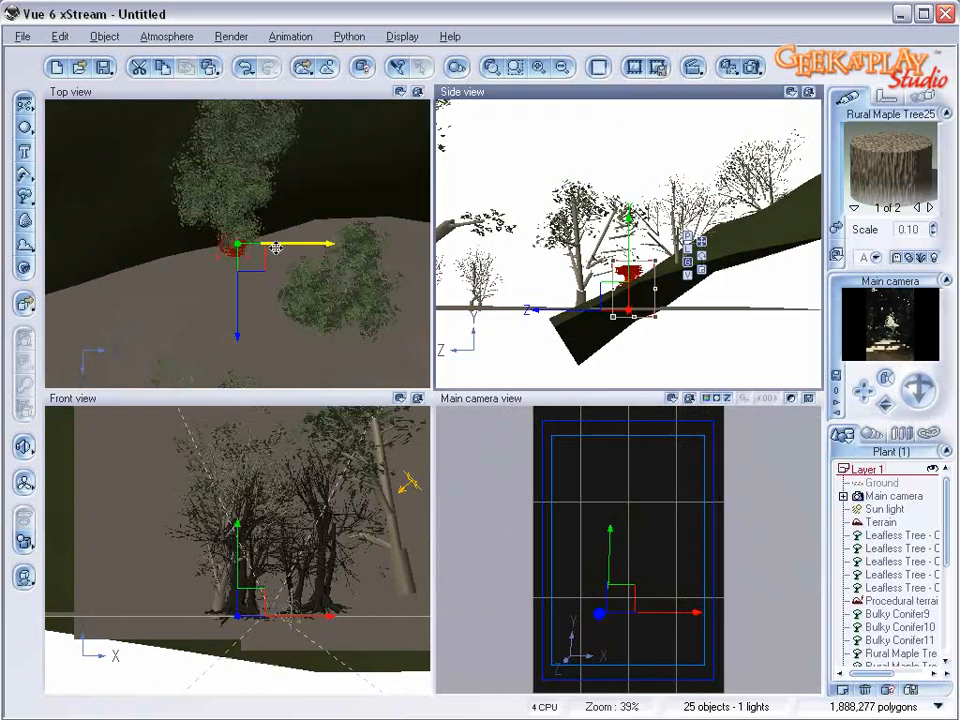
left_click_drag(258, 265, 175, 118)
right_click_drag(299, 200, 329, 388)
left_click_drag(226, 309, 263, 272)
left_click(621, 297)
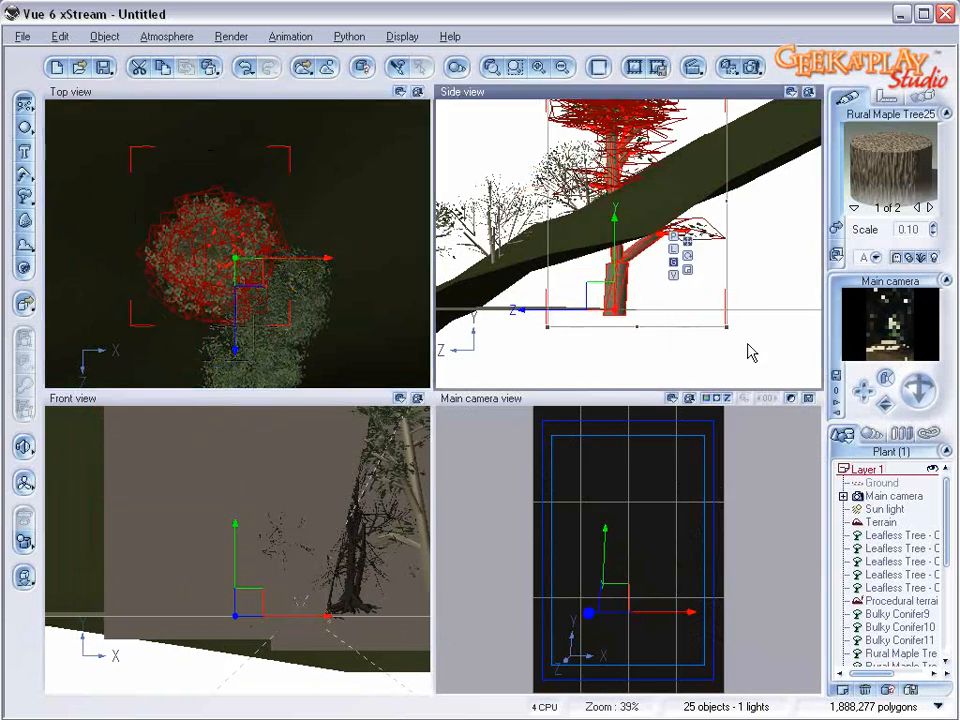
- Tilt the new maple tree, set it on the procedural terrain's slope behind the lower maples, and render a preview
left_click_drag(731, 335, 757, 284)
mouse_move(600, 304)
left_mouse_down()
mouse_move(691, 238)
mouse_move(680, 242)
mouse_move(668, 287)
mouse_move(664, 272)
mouse_move(703, 232)
mouse_move(806, 186)
mouse_move(600, 268)
mouse_move(503, 353)
mouse_move(603, 328)
left_mouse_up()
scroll(206, 262, "down", 6)
left_click_drag(246, 259, 264, 206)
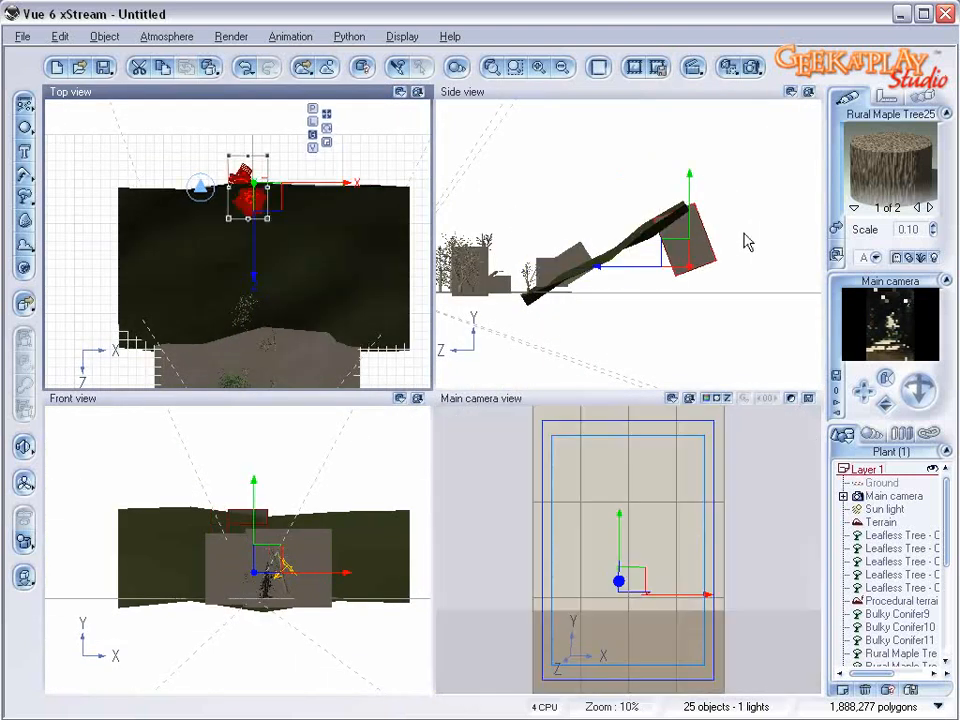
left_click_drag(678, 262, 583, 288)
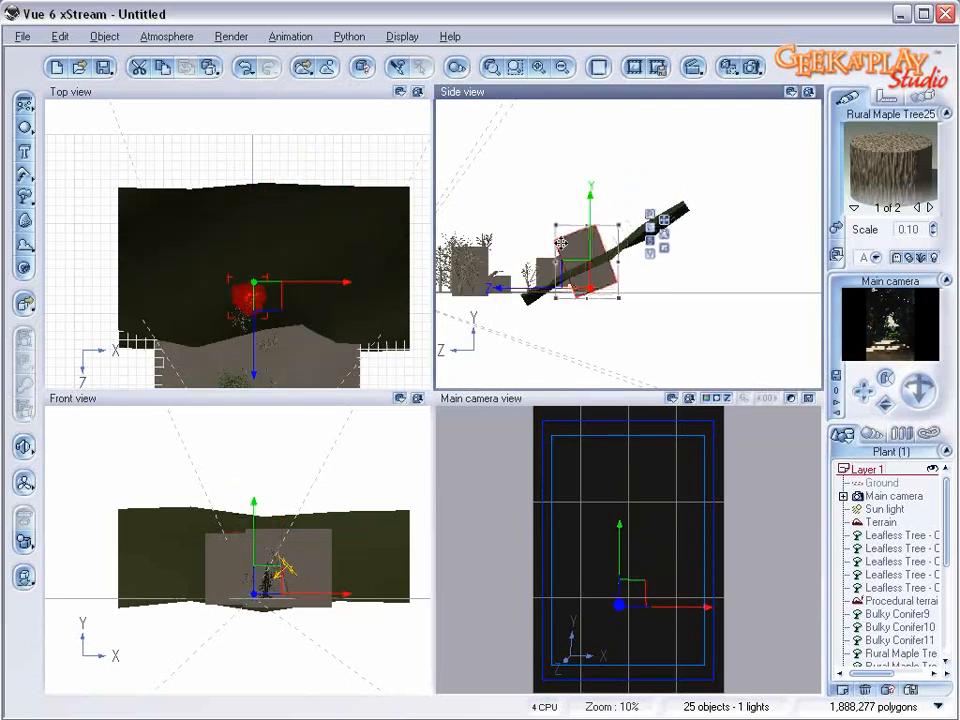
left_click(752, 68)
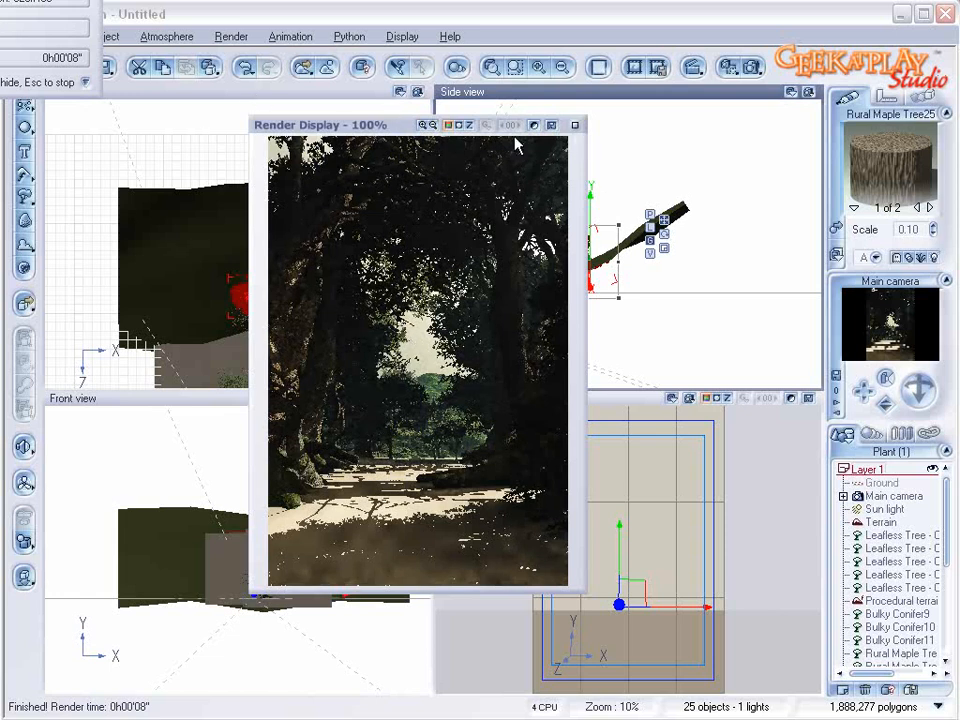
left_click(576, 126)
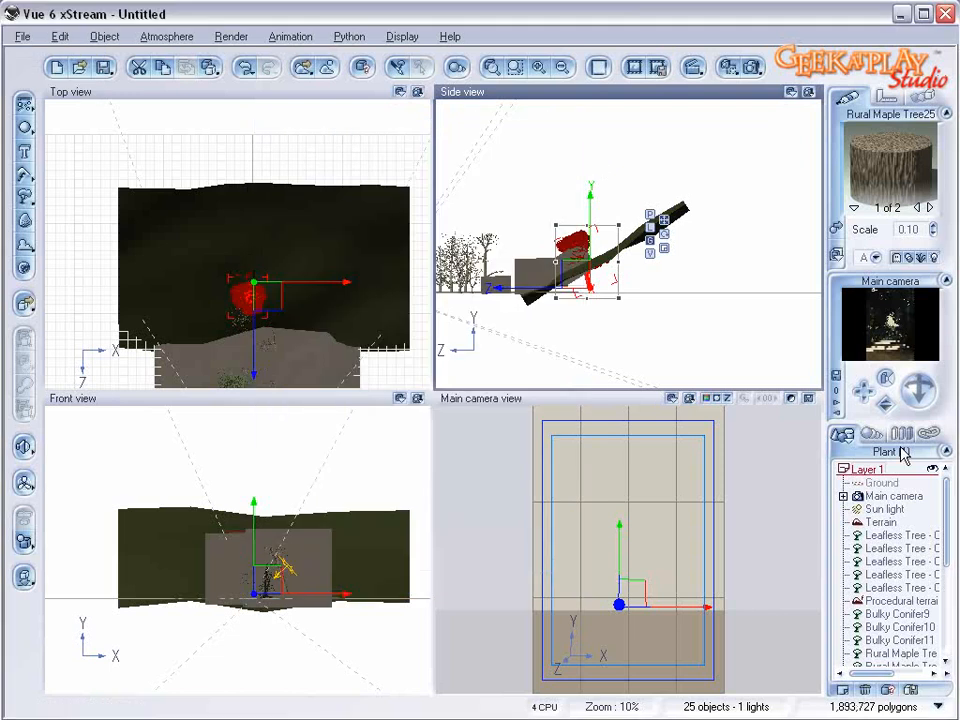
- Load the OldRock material from the Rocks materials folder onto the ground-level Terrain object
left_click(872, 522)
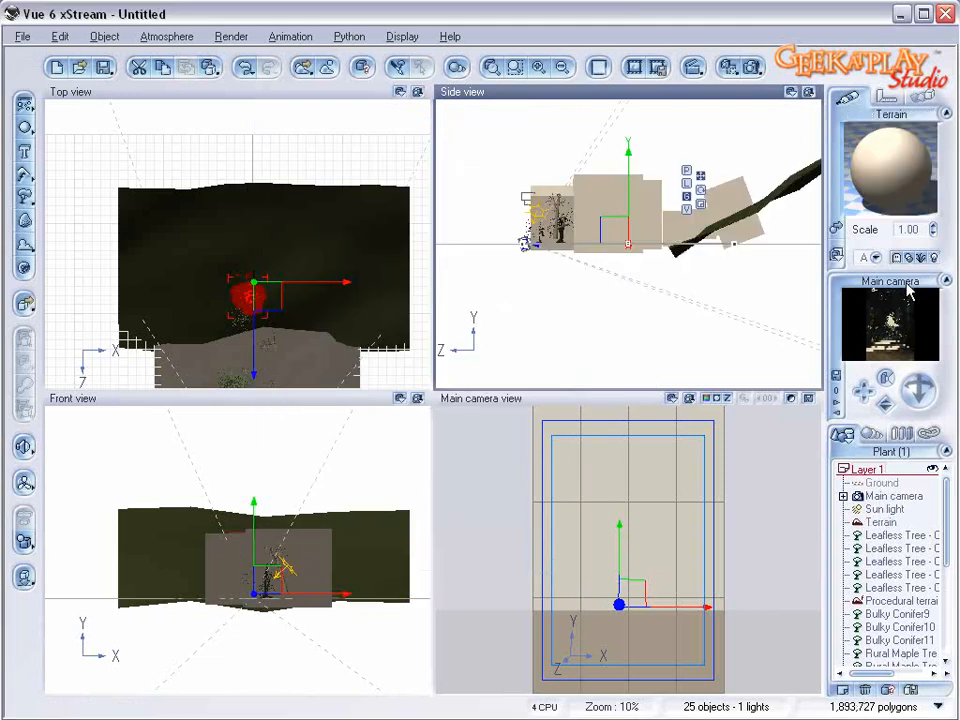
left_click(837, 230)
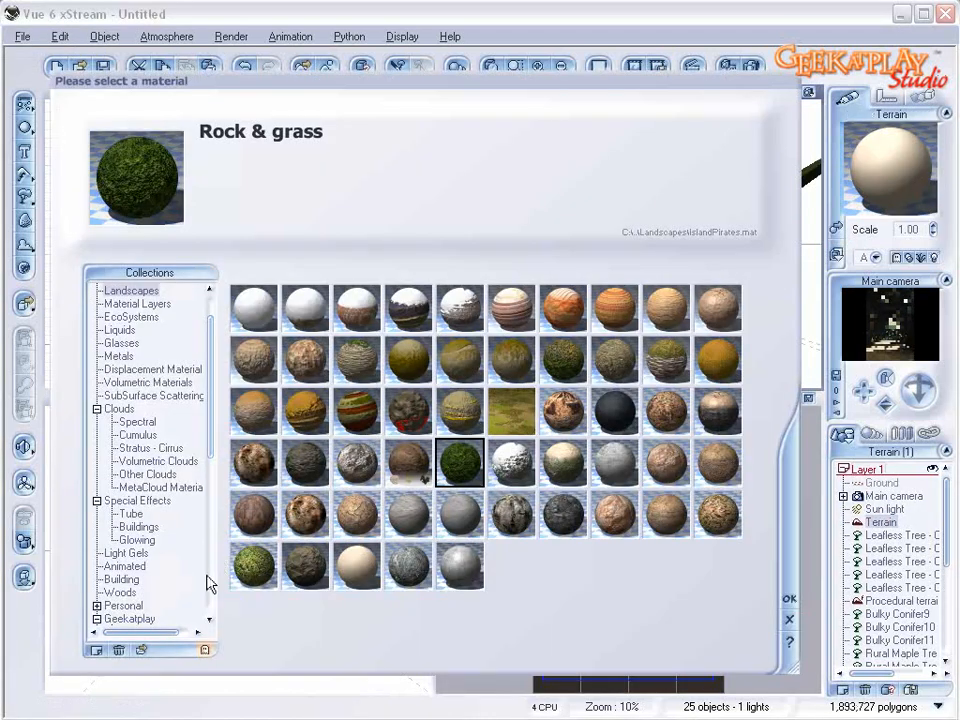
left_click(142, 650)
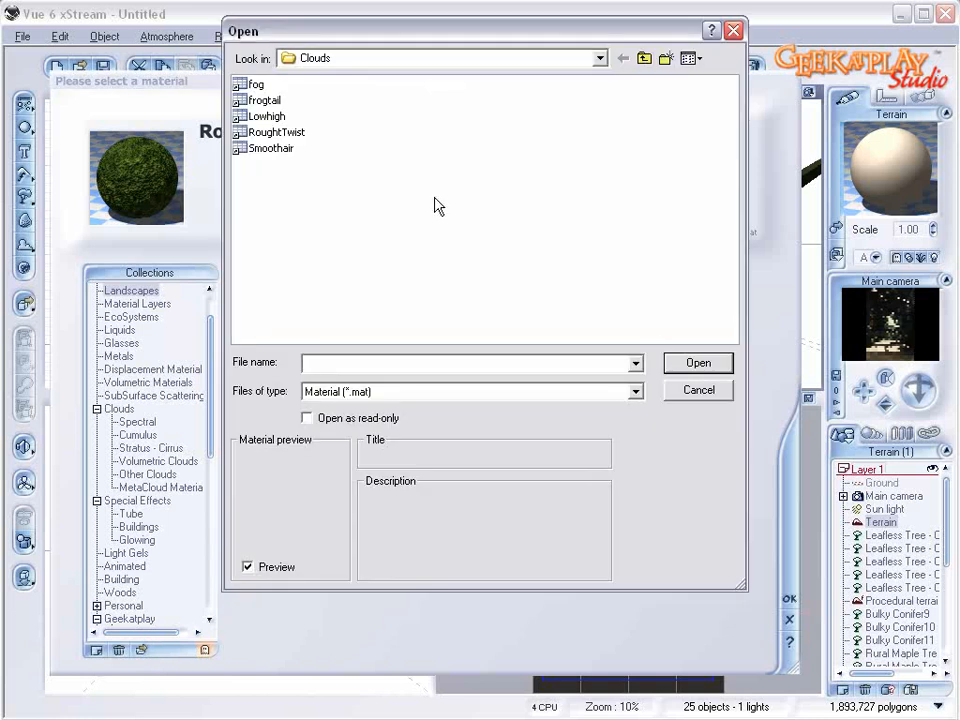
left_click(643, 59)
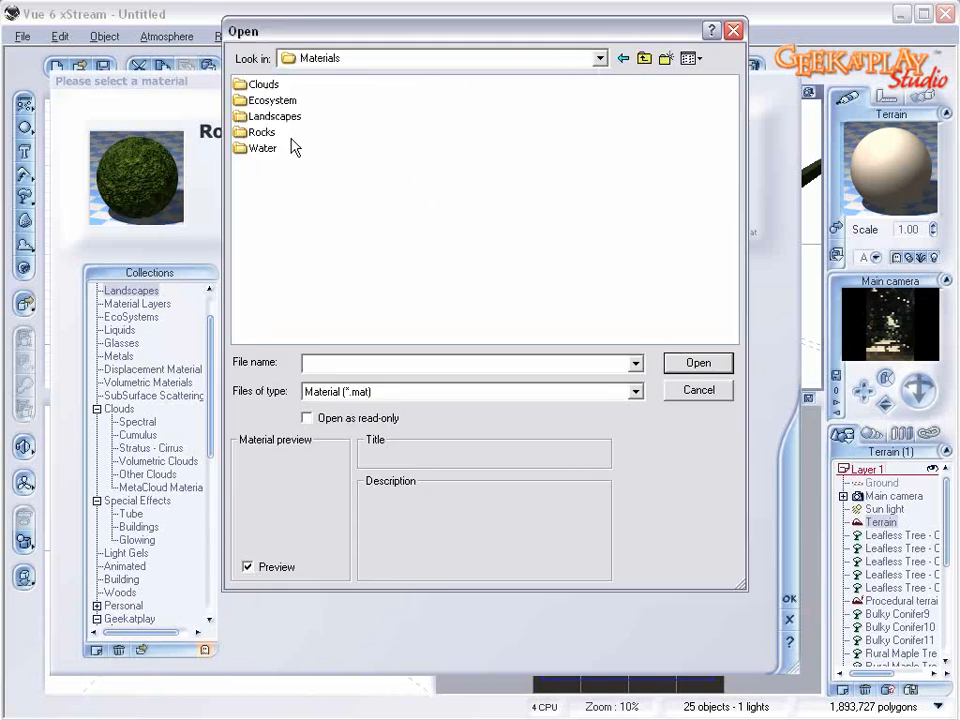
left_click(258, 133)
left_click(263, 133)
double_click(240, 137)
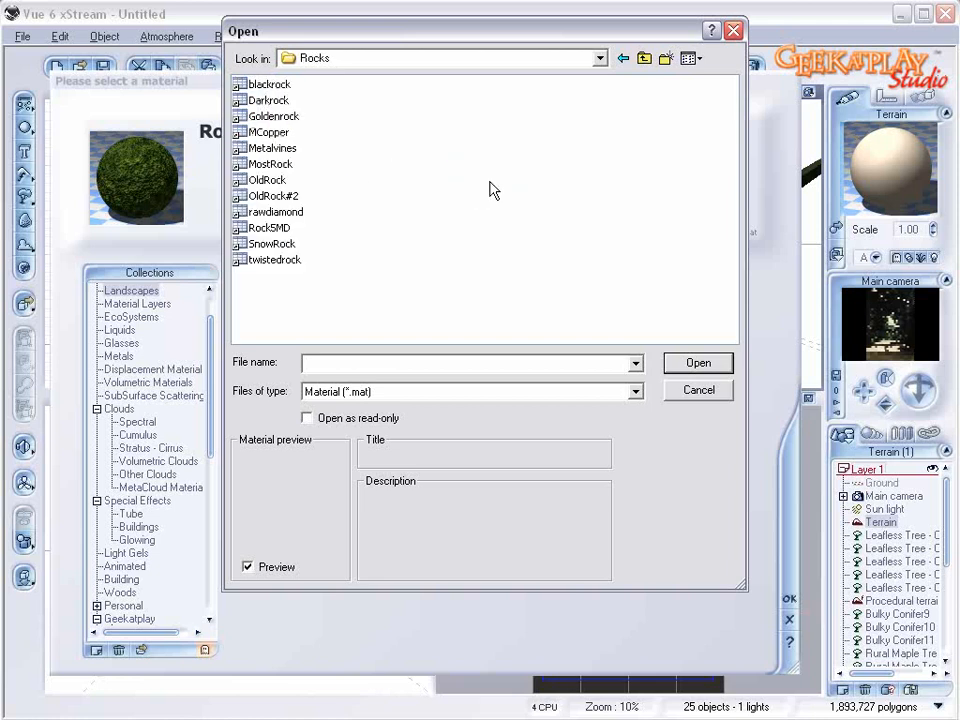
left_click(267, 180)
left_click(272, 196)
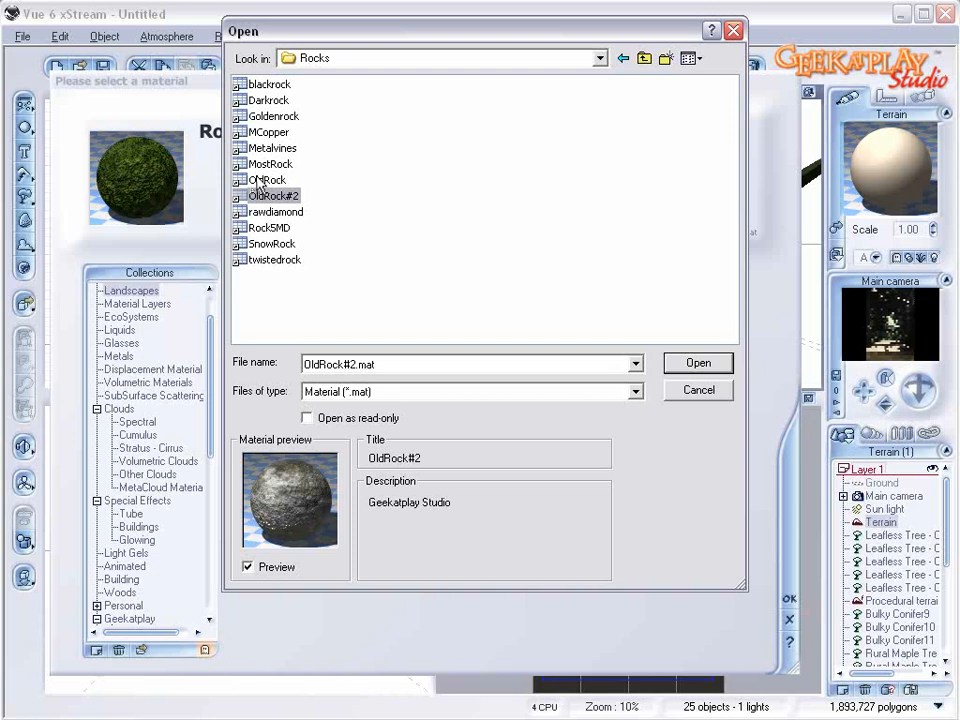
left_click(260, 181)
left_click(698, 363)
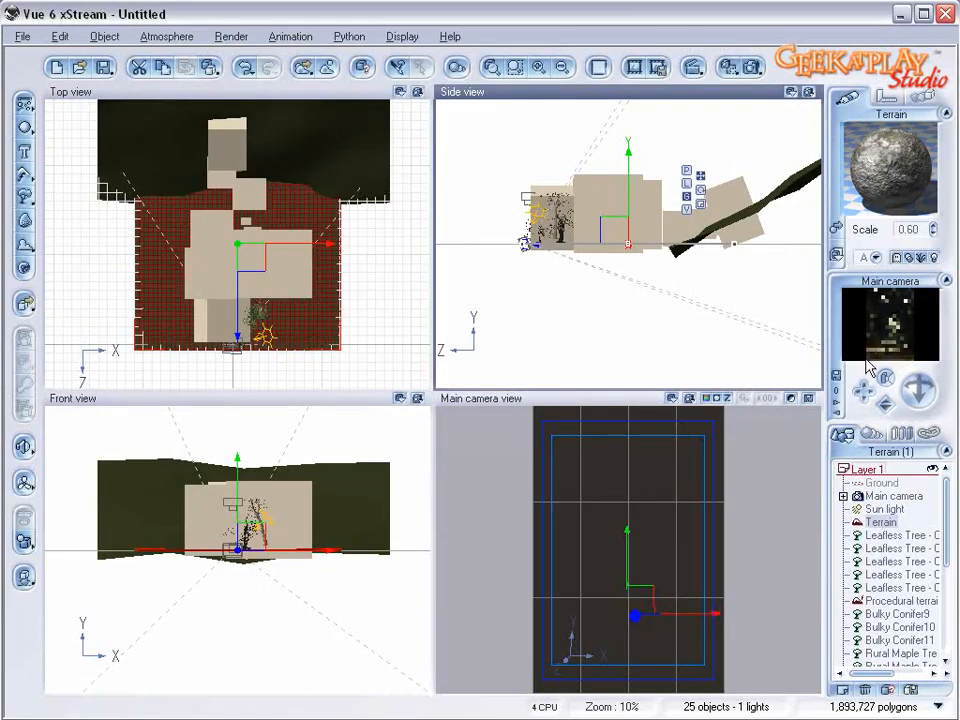
- Edit the terrain's OldRock material: Object - Standard mapping, topmose layer scale 0.30 and twistedrock layer scale 0.70
double_click(896, 192)
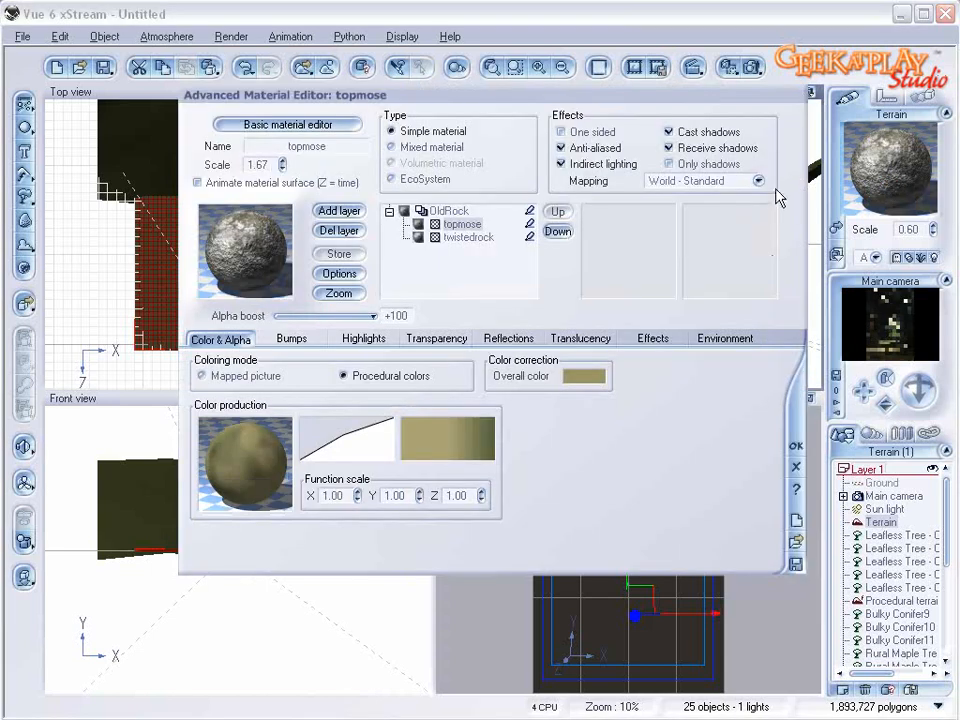
left_click(759, 182)
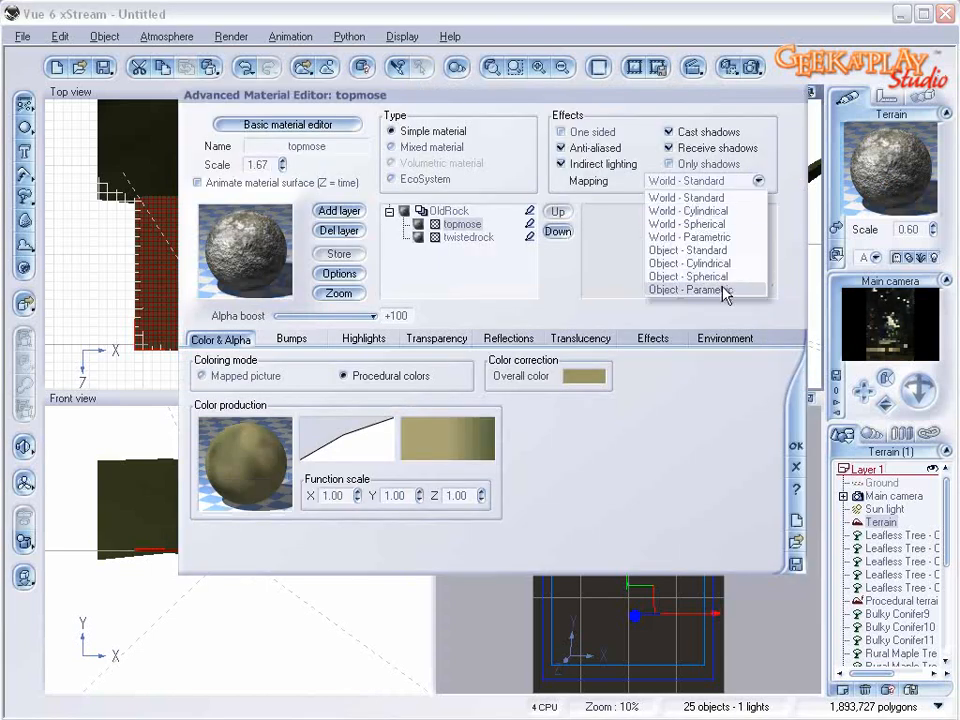
left_click(668, 251)
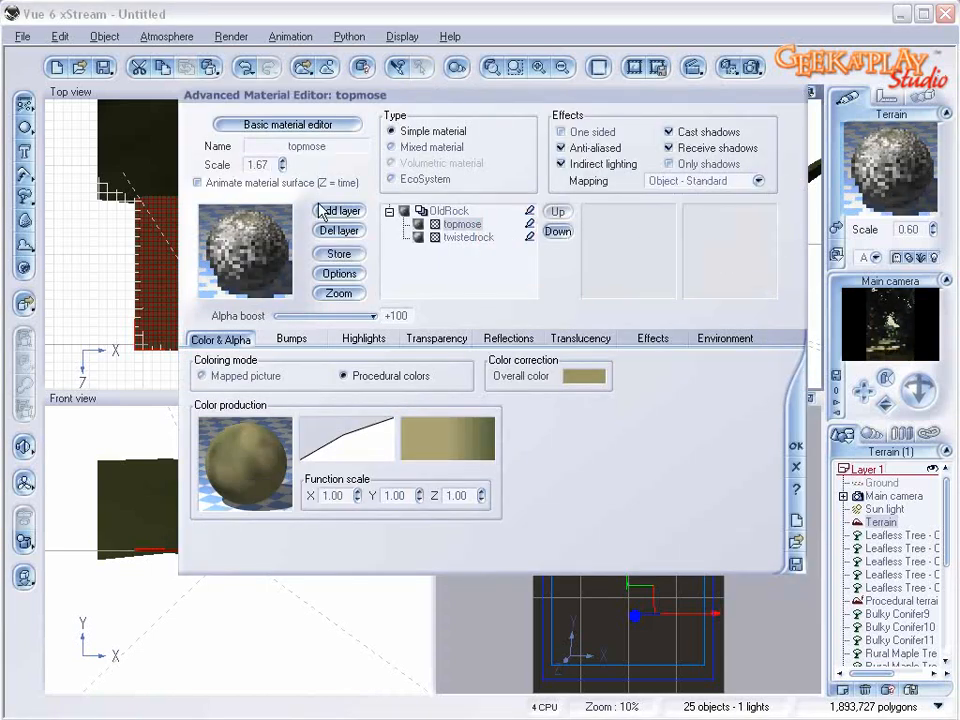
left_click(283, 168)
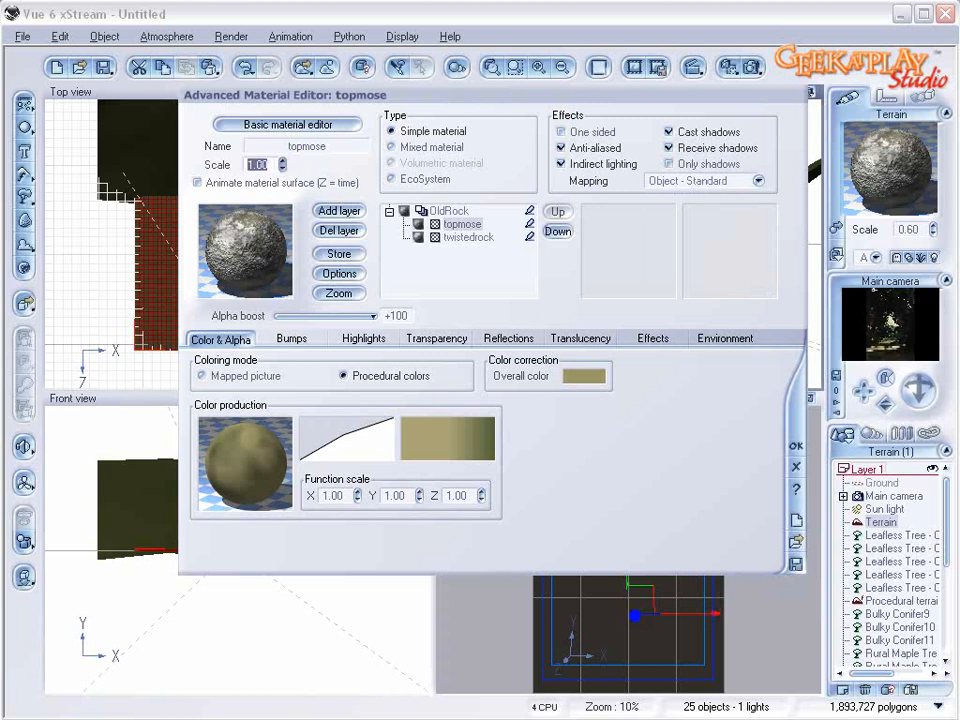
left_click(273, 158)
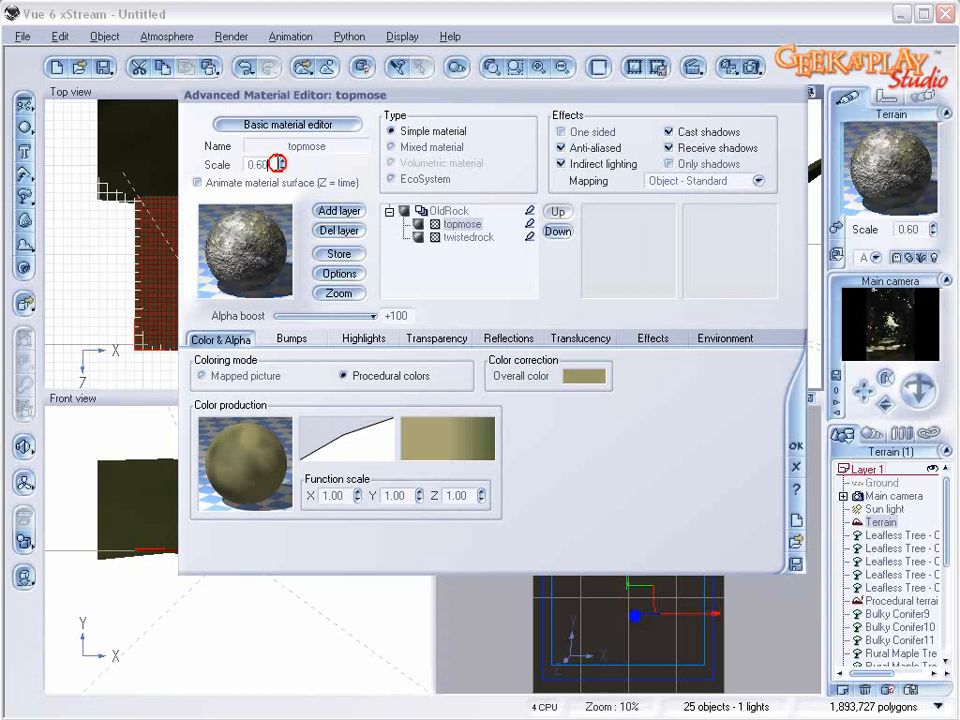
left_click(455, 237)
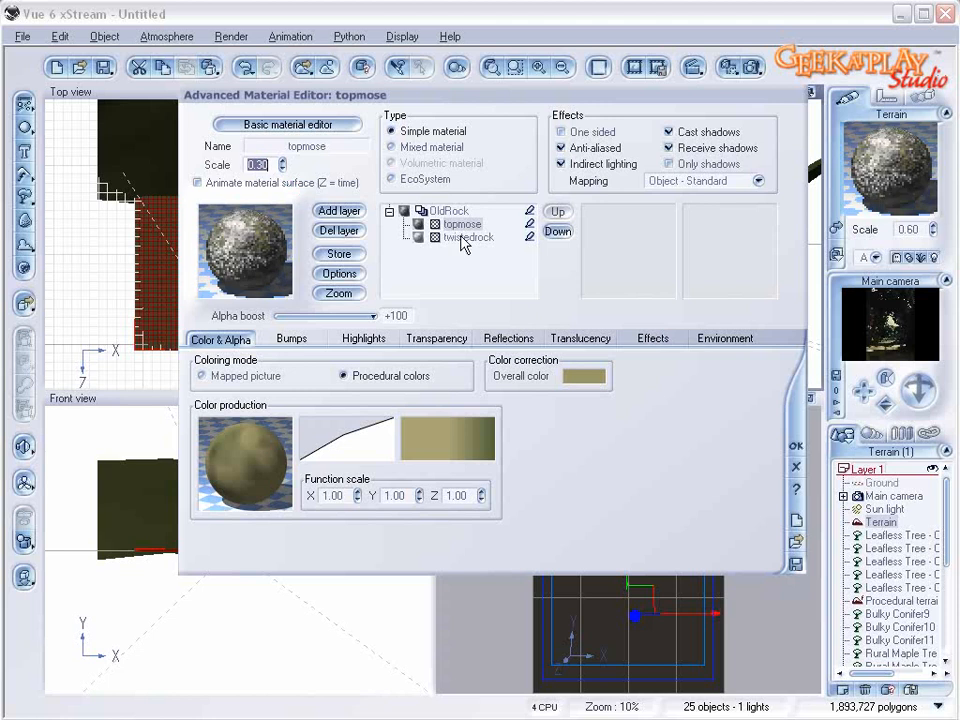
left_click(283, 168)
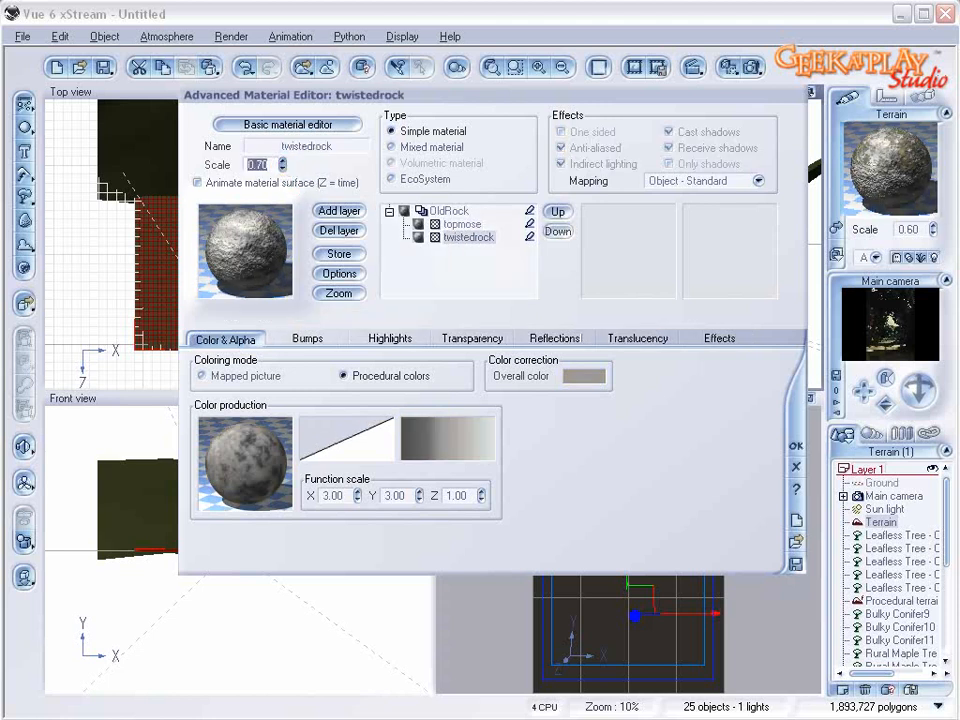
left_click(449, 211)
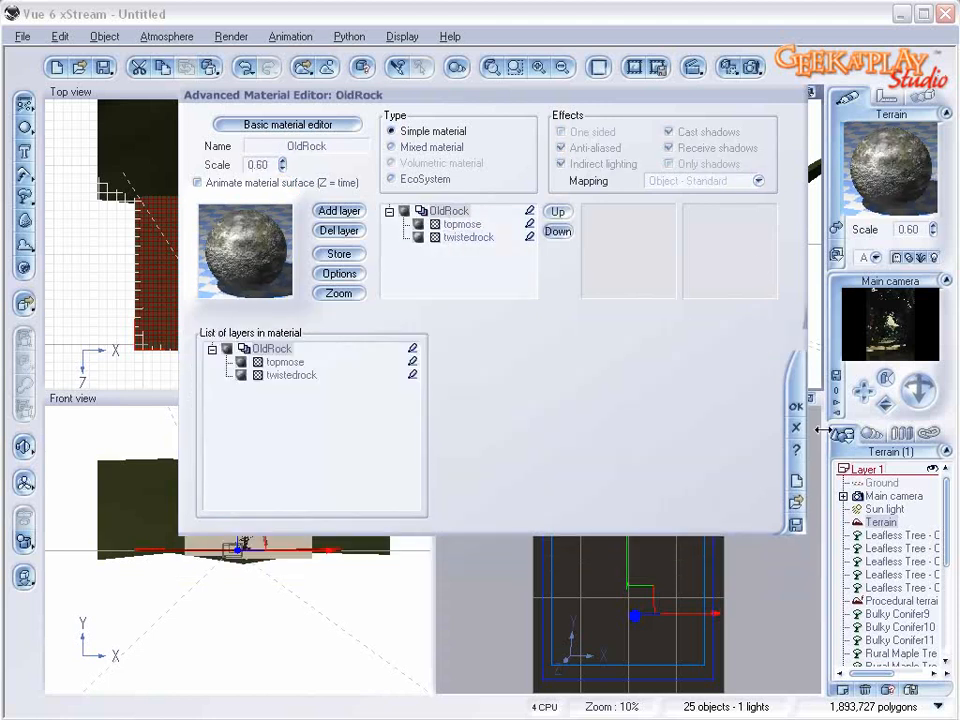
left_click(795, 401)
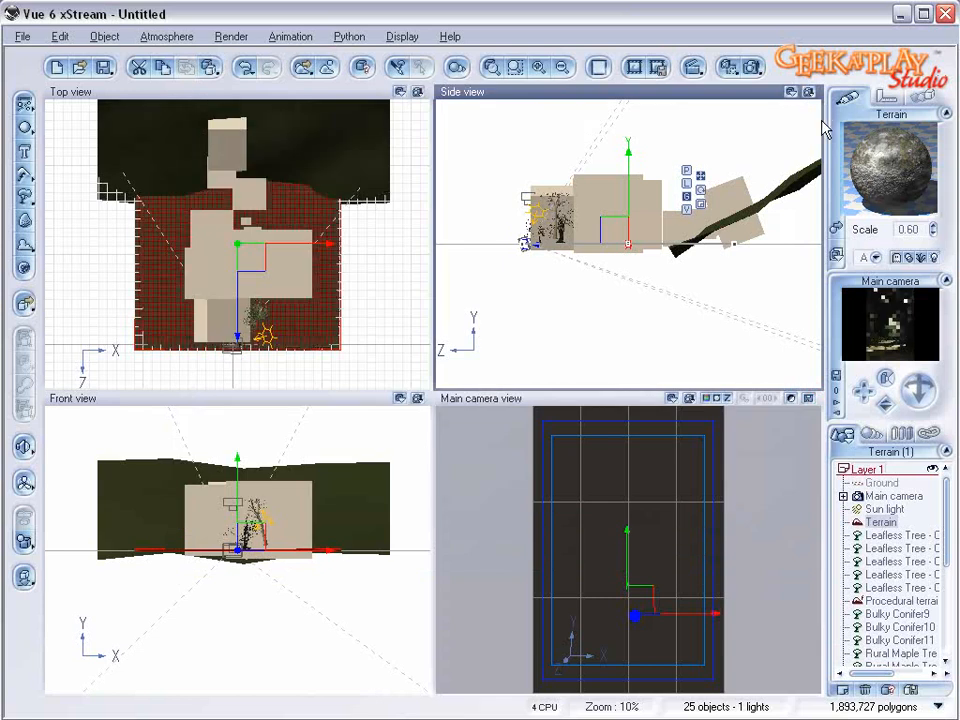
- Render a preview to check the rocky ground, stopping the render before it completes
left_click(748, 69)
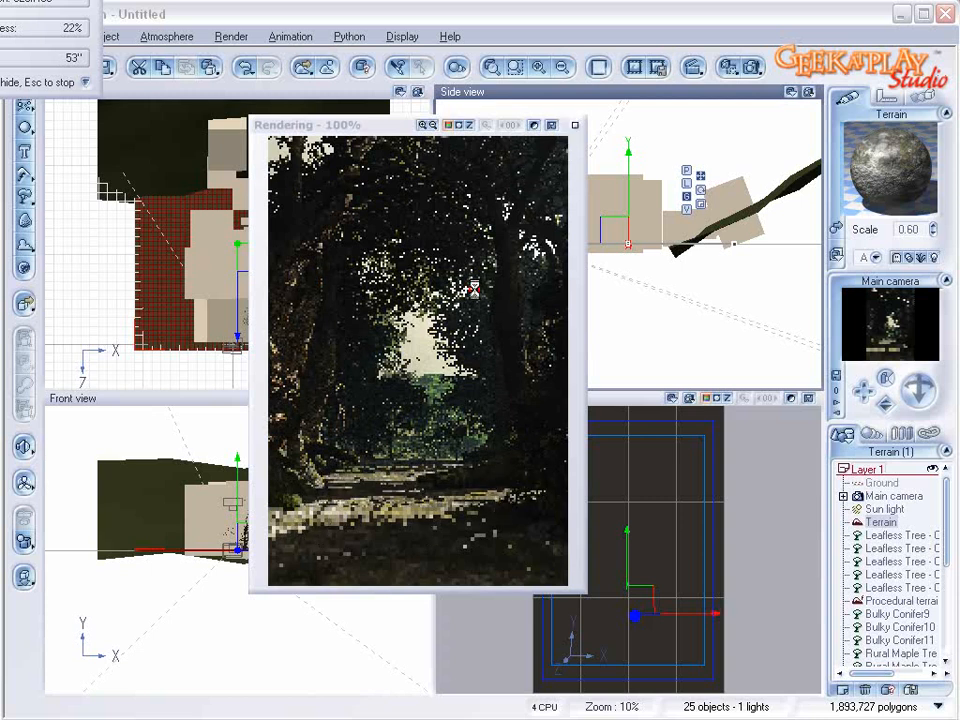
key("Escape")
left_click(576, 126)
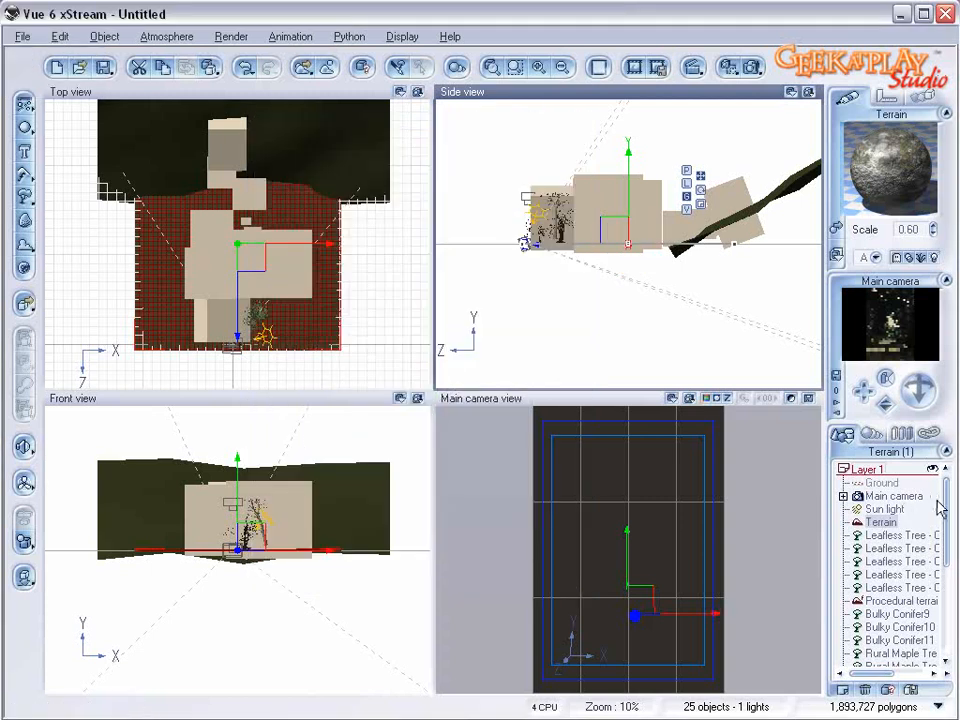
- Move the Sun light up above the trees and shift it slightly away from the camera and to the right
left_click(885, 509)
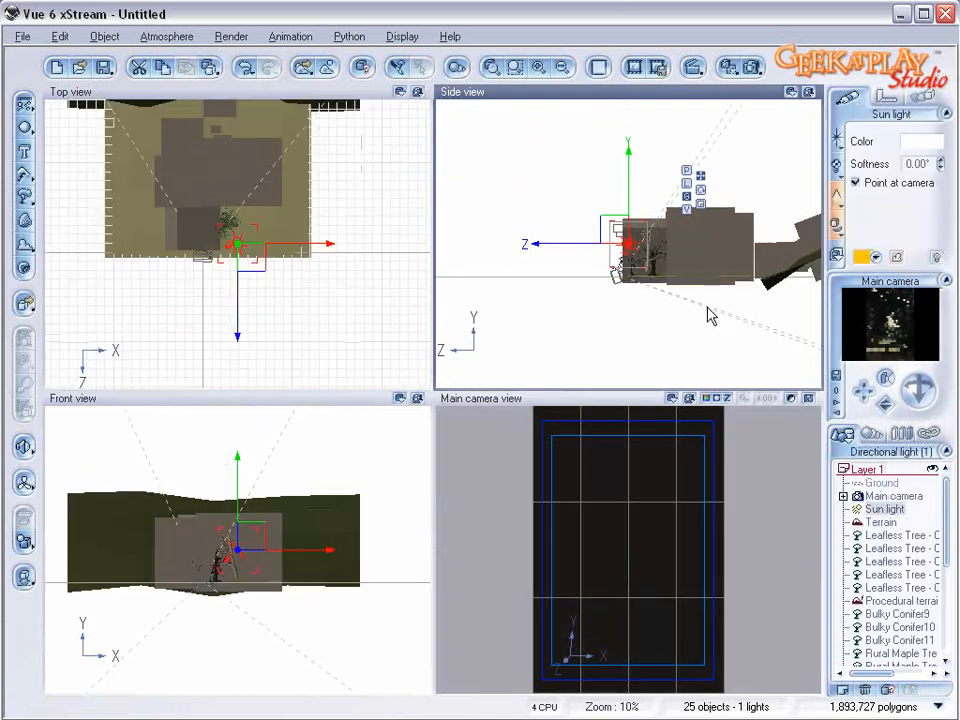
left_click(252, 258)
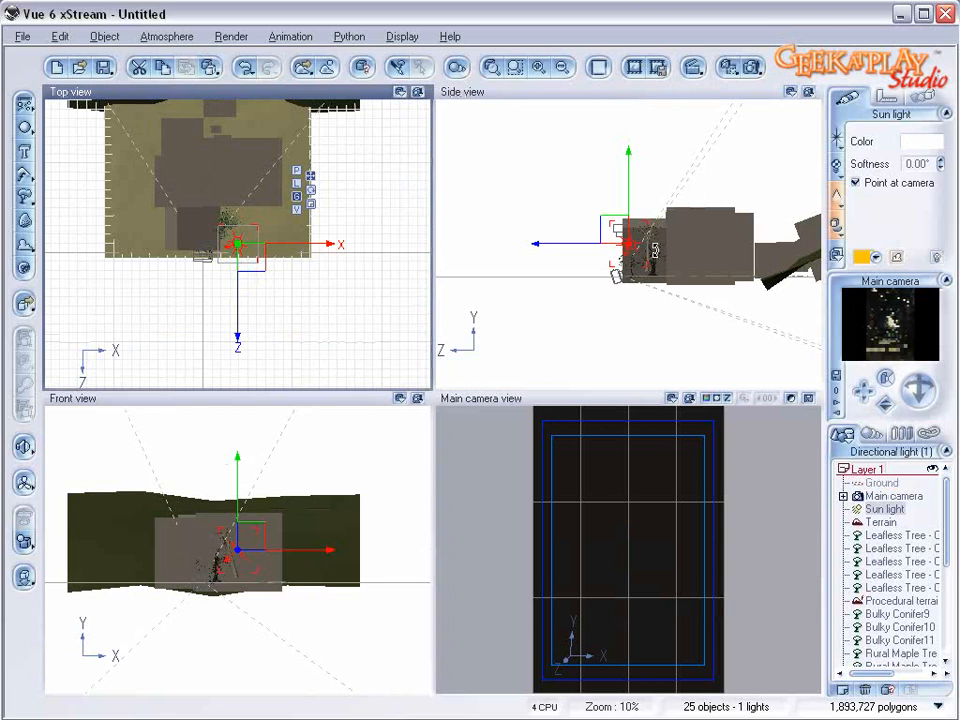
left_click(646, 268)
left_click_drag(630, 232, 630, 148)
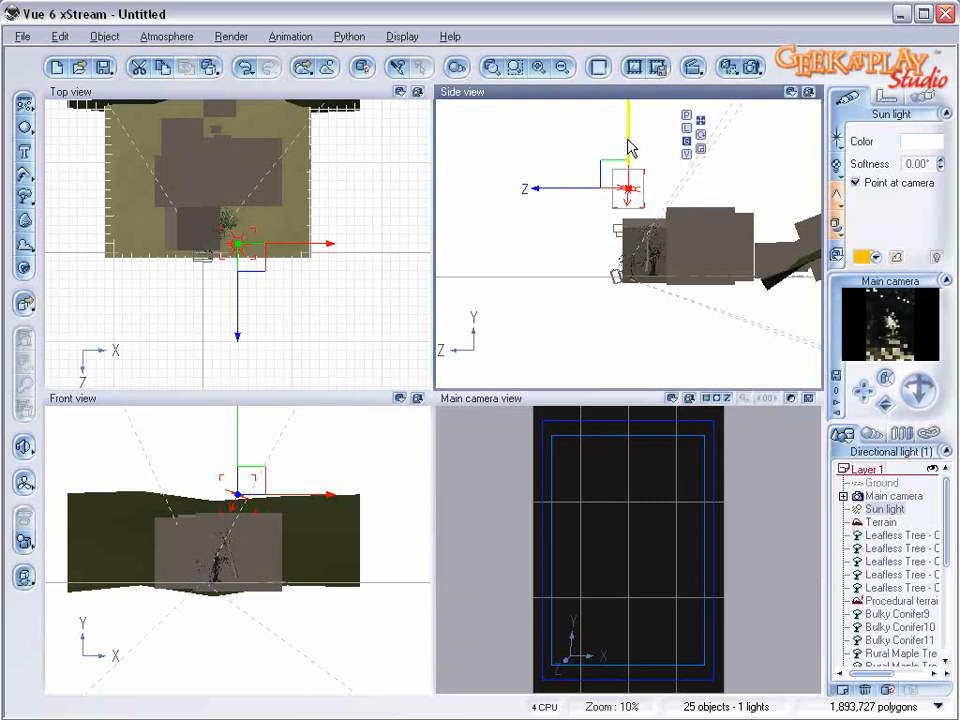
left_click_drag(616, 160, 573, 171)
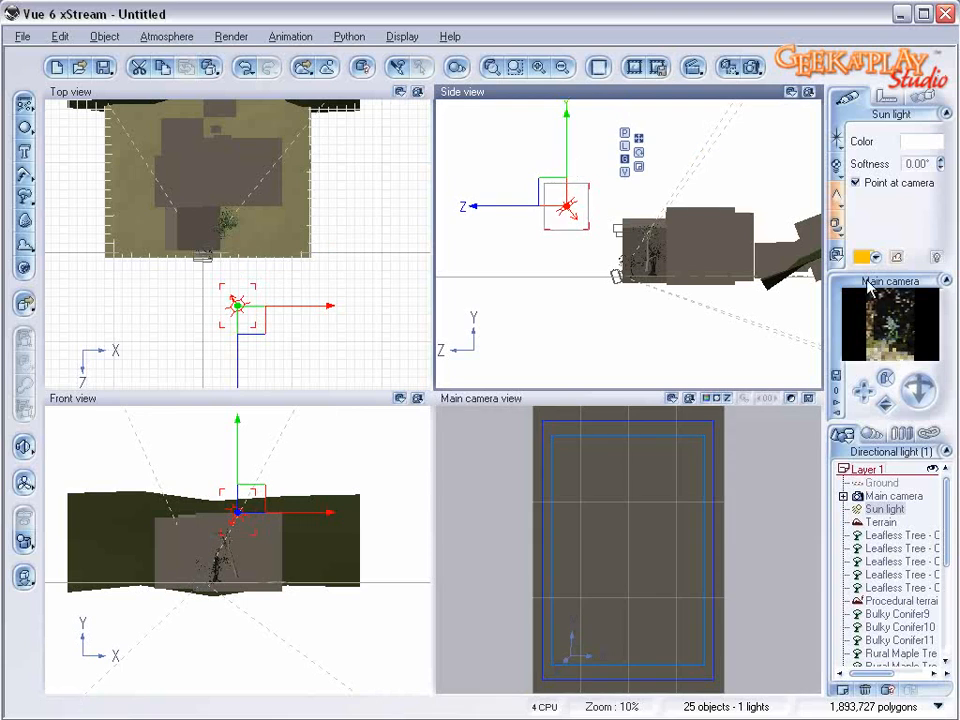
left_click_drag(555, 191, 623, 167)
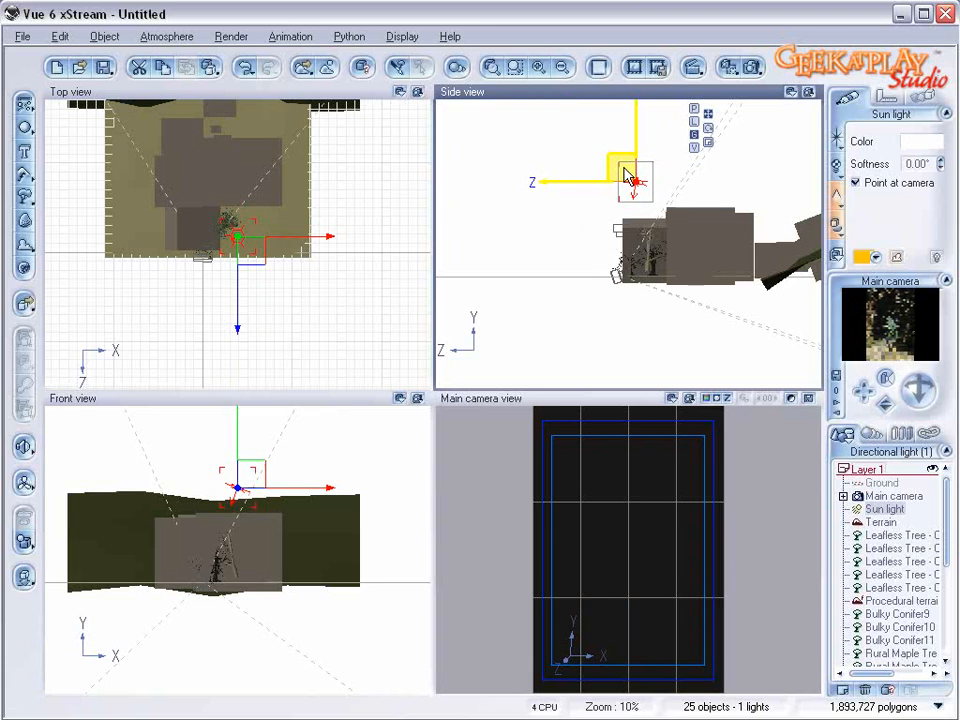
left_click_drag(253, 250, 262, 222)
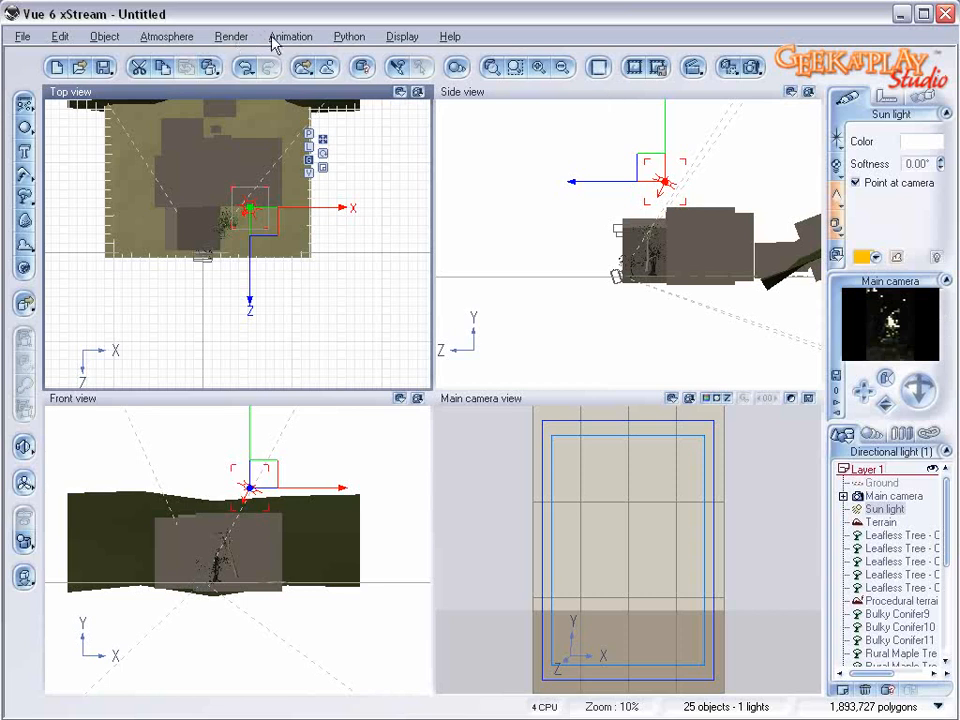
- Enable godrays and set haze ground density 57%, fog ground density 70%, glow intensity 29% and scattering anisotropy 0.58 in the atmosphere
left_click(166, 36)
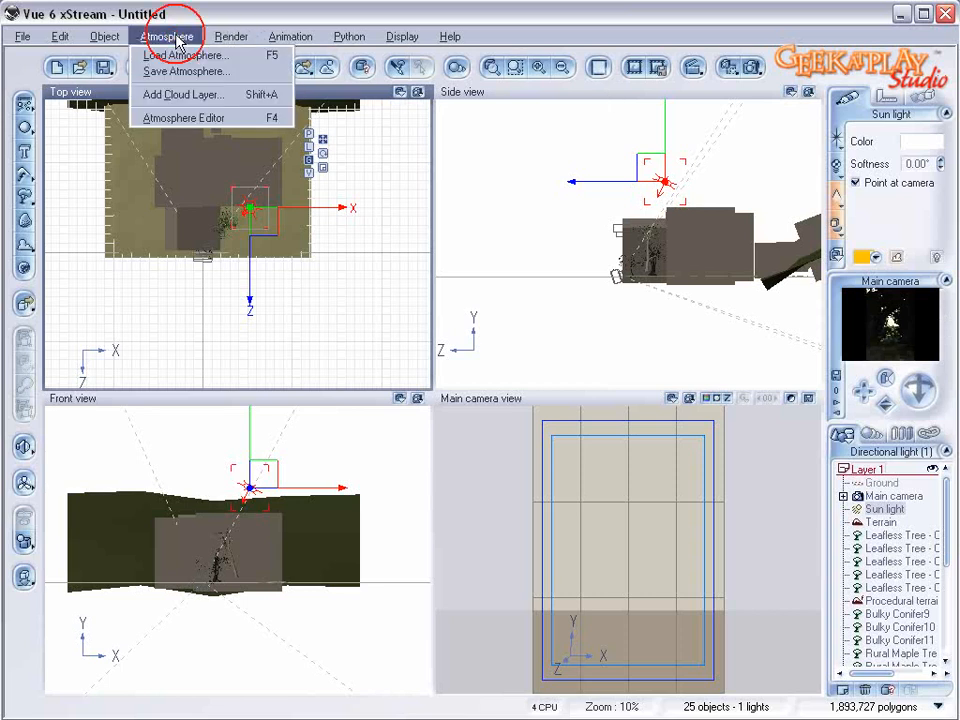
left_click(211, 121)
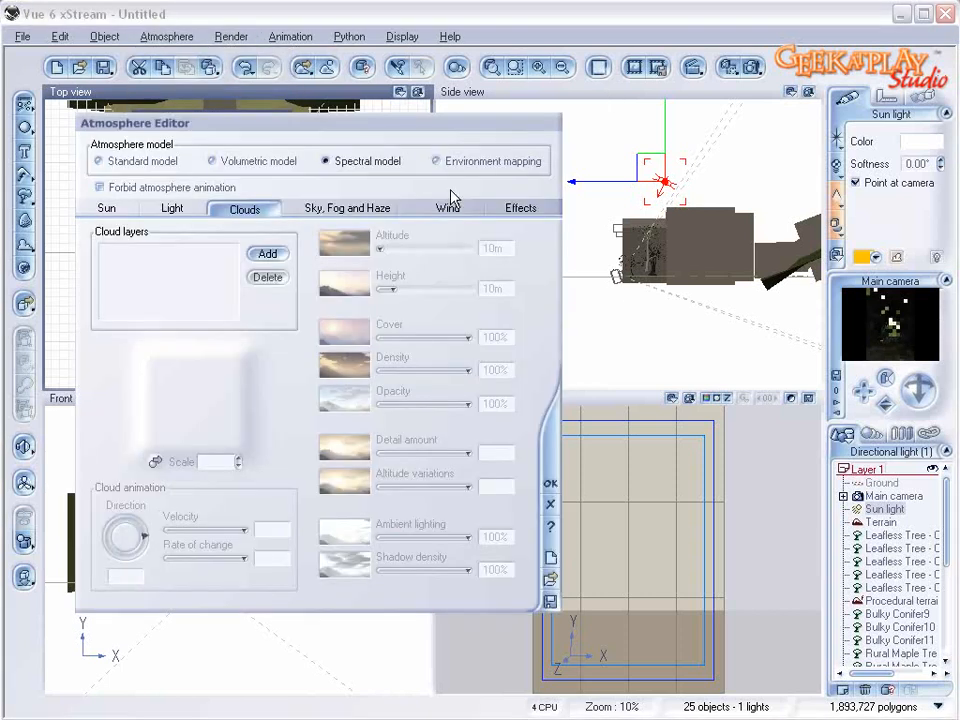
left_click_drag(378, 130, 485, 120)
left_click(480, 203)
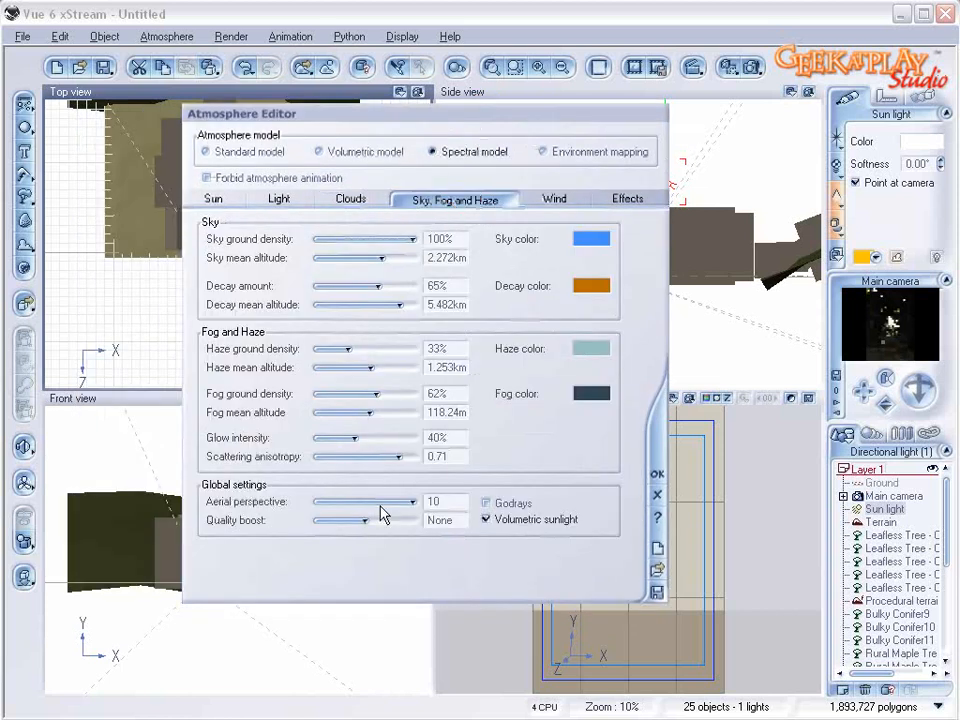
left_click(508, 503)
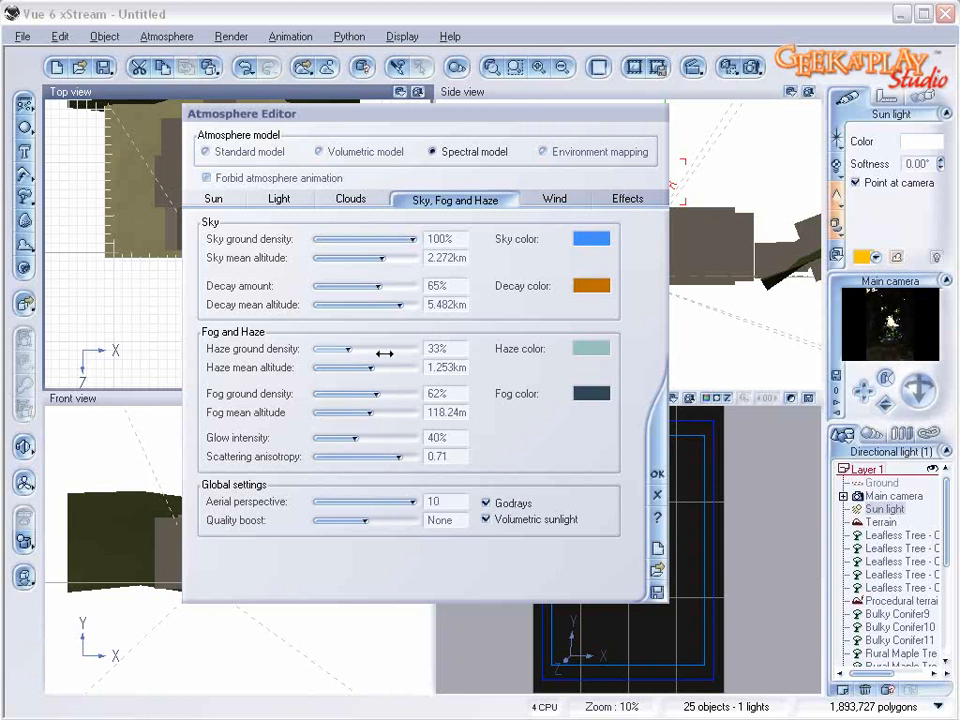
left_click_drag(349, 349, 369, 347)
left_click_drag(370, 393, 381, 392)
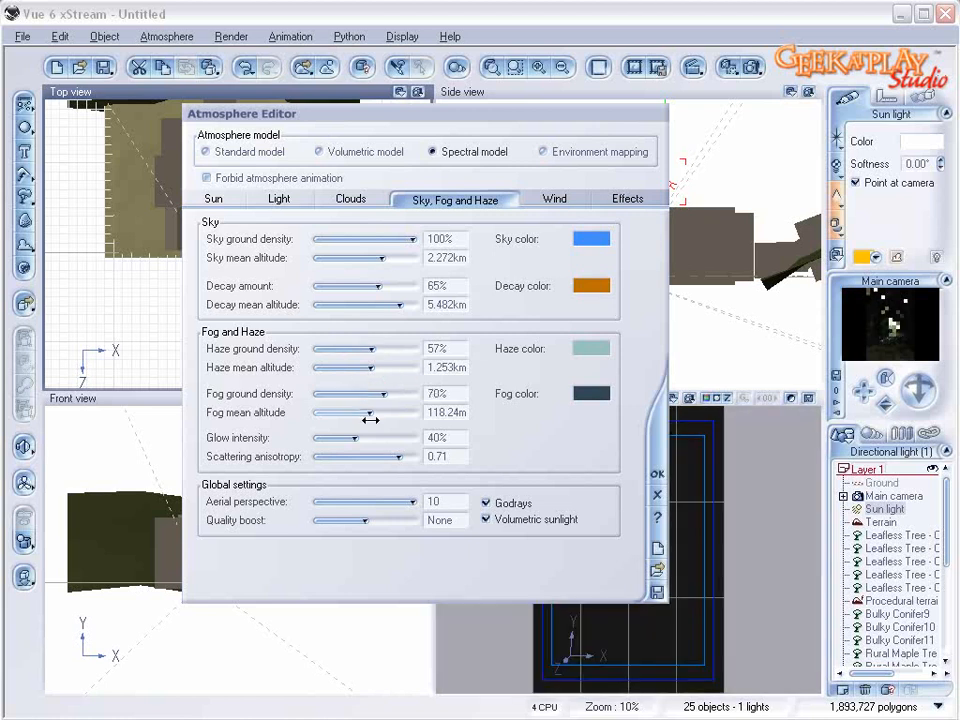
left_click_drag(375, 436, 391, 455)
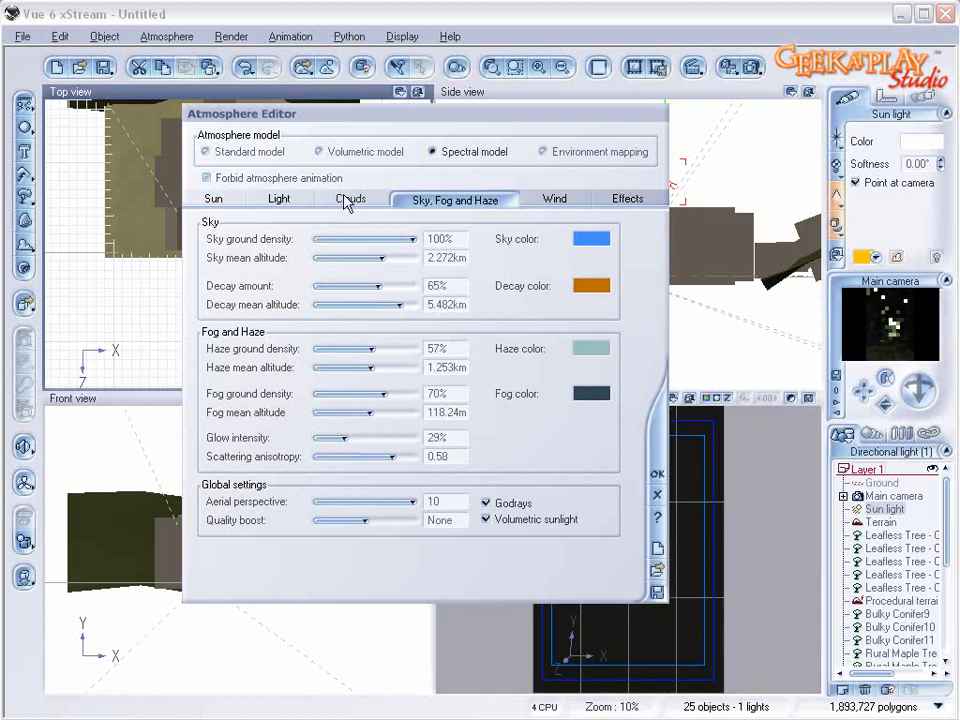
- Set the atmosphere's light balance to 50% and render a preview of the forest path
left_click(288, 199)
left_click_drag(384, 385, 332, 410)
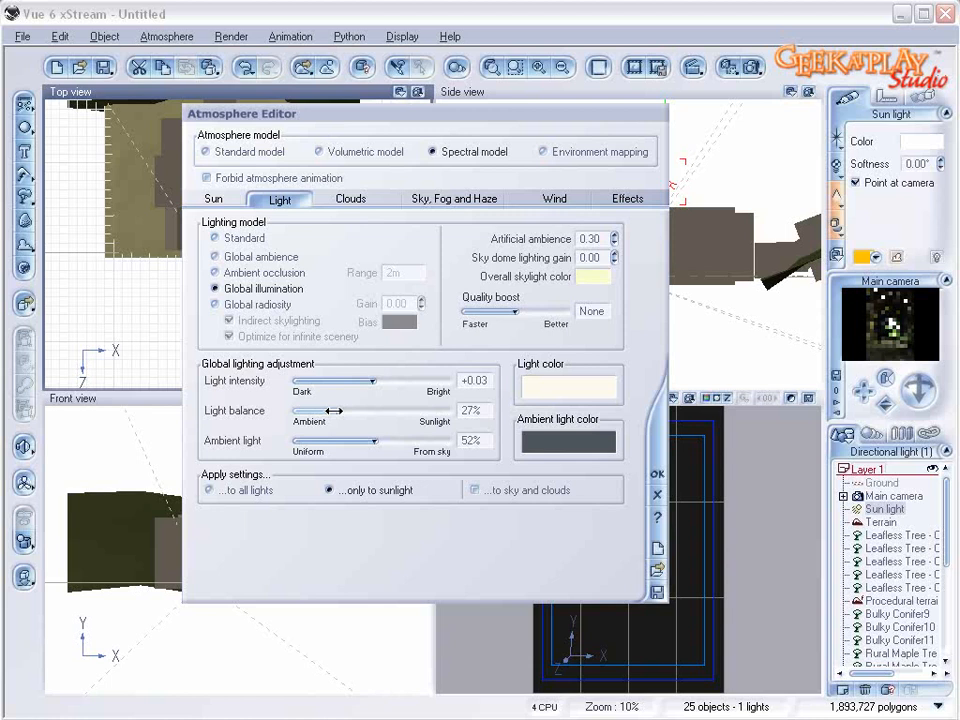
left_click_drag(332, 410, 336, 410)
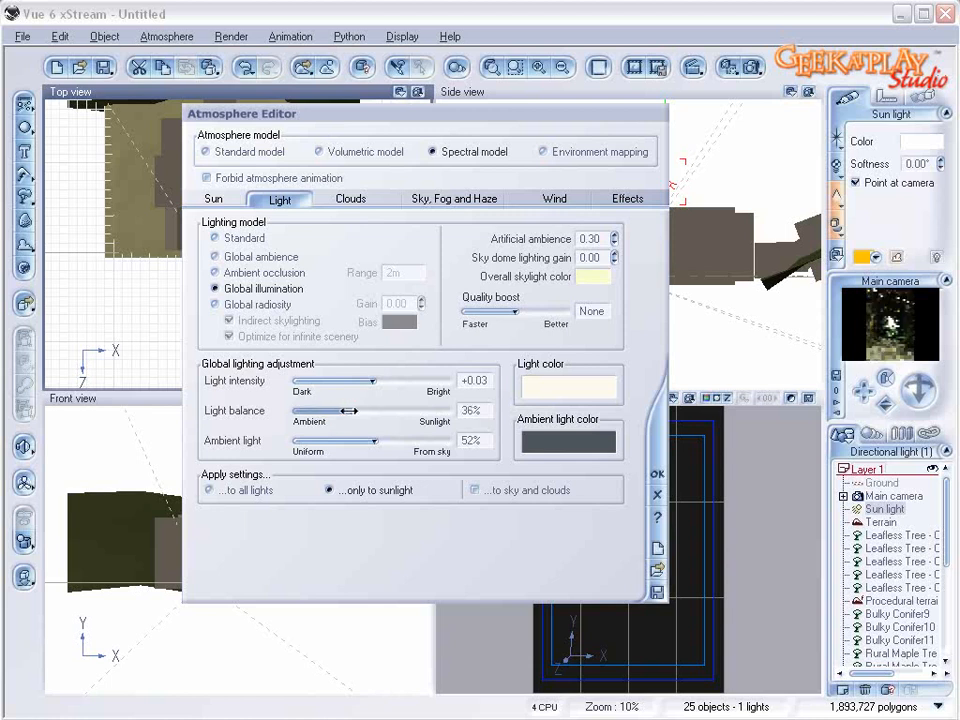
left_click(350, 410)
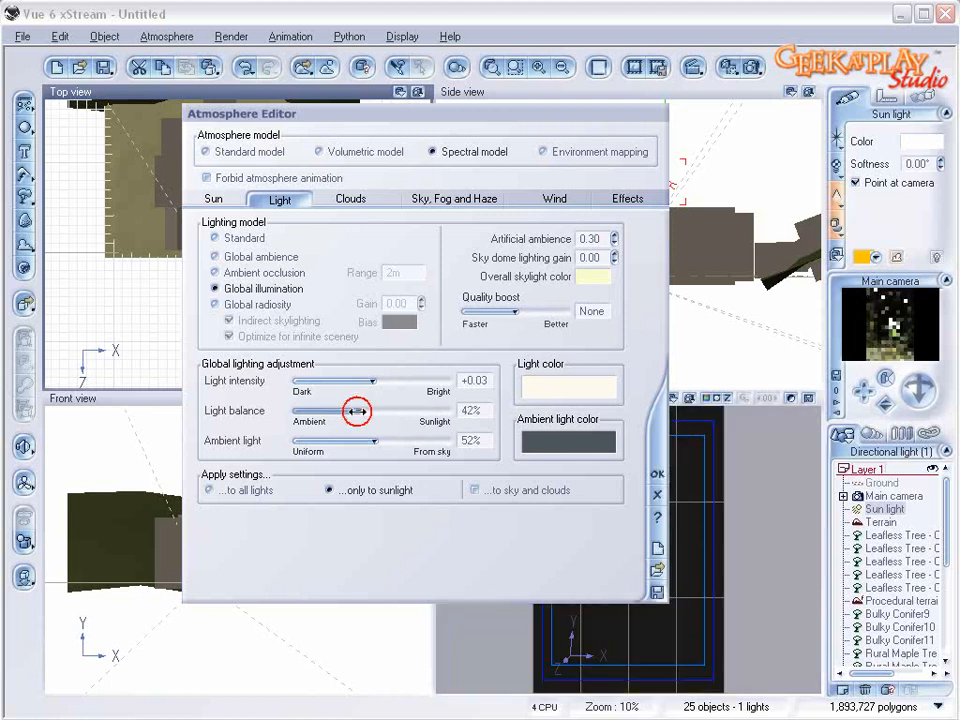
left_click_drag(358, 411, 367, 411)
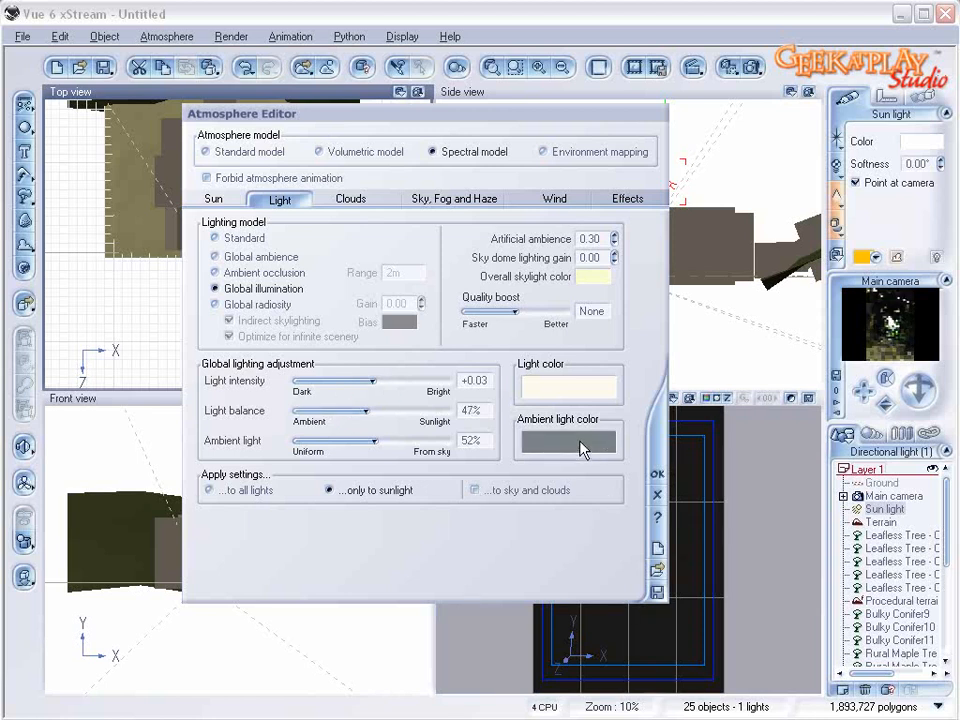
left_click(374, 411)
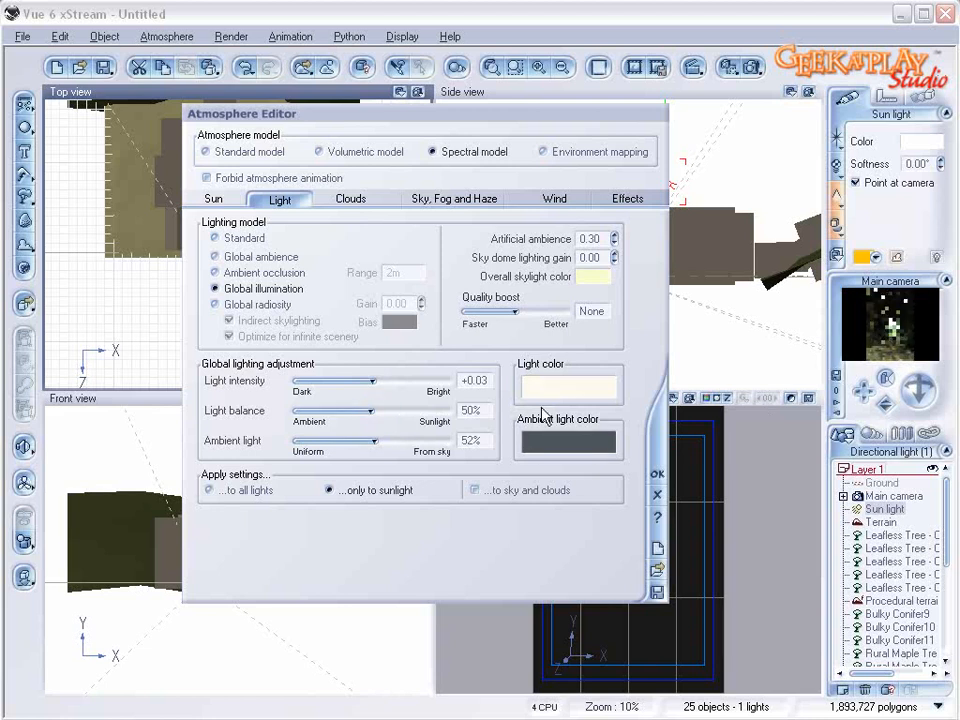
left_click(753, 69)
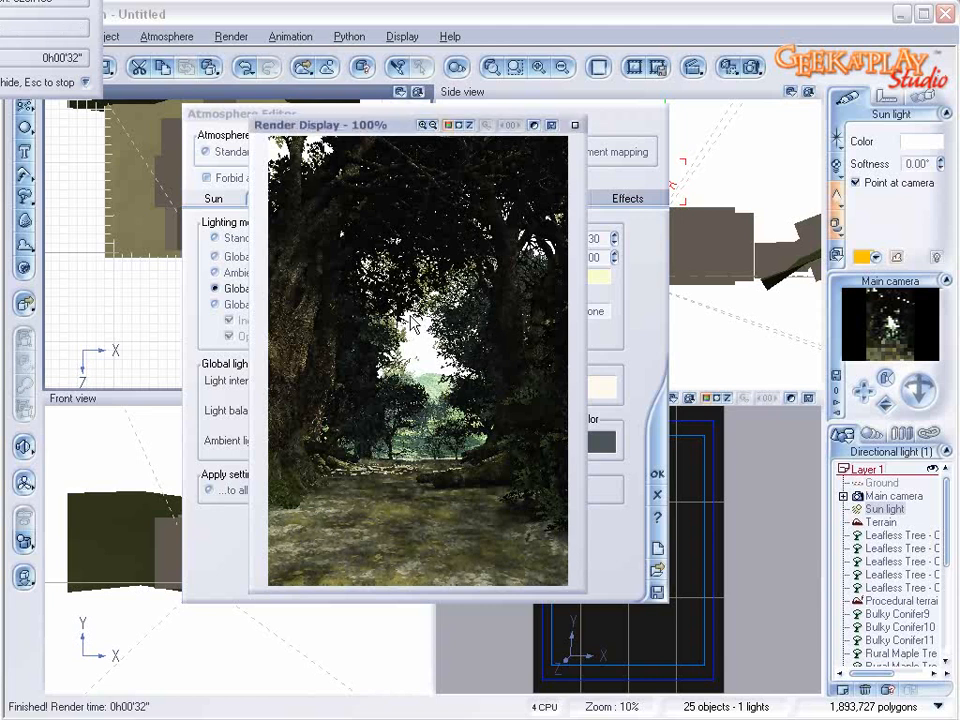
left_click(577, 125)
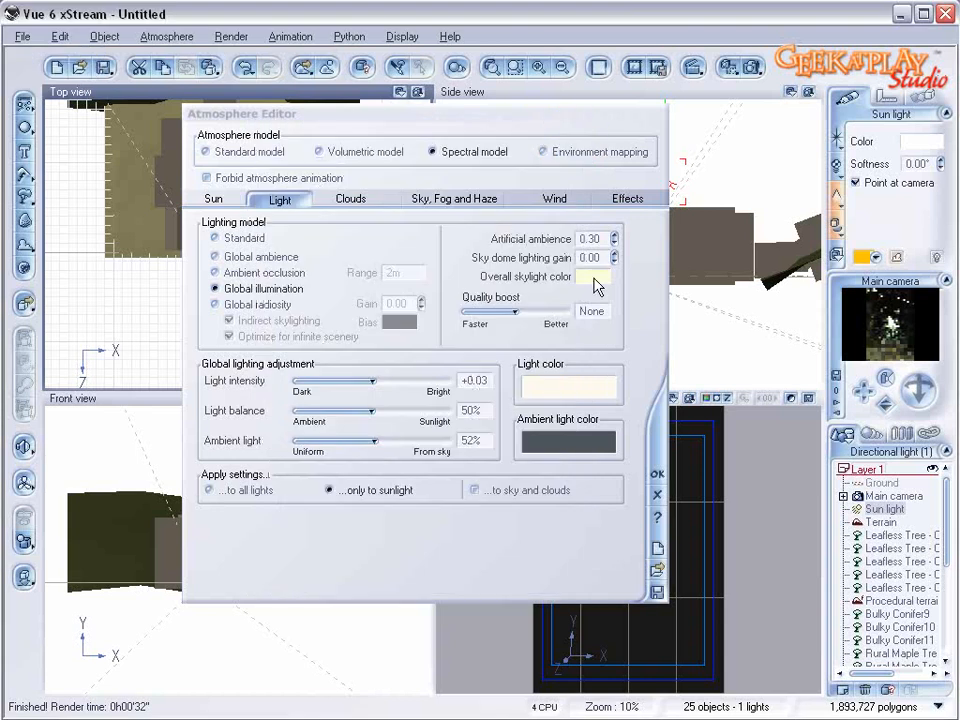
- Set the sky decay amount to 77% and haze mean altitude to 3.597 km, and raise the fog mean altitude
left_click(438, 204)
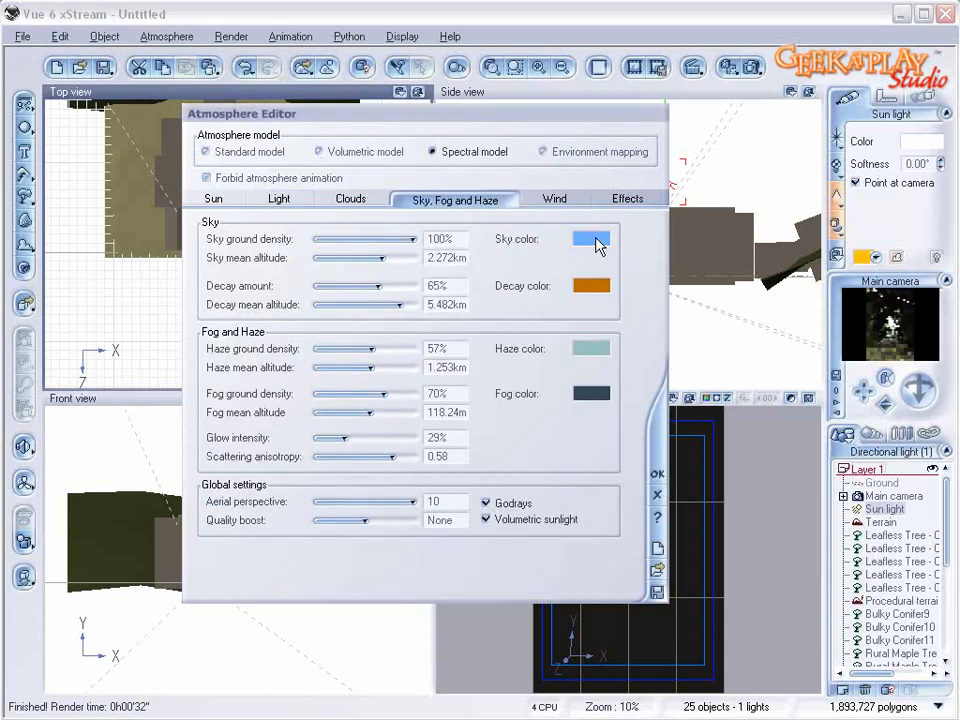
left_click_drag(378, 286, 390, 285)
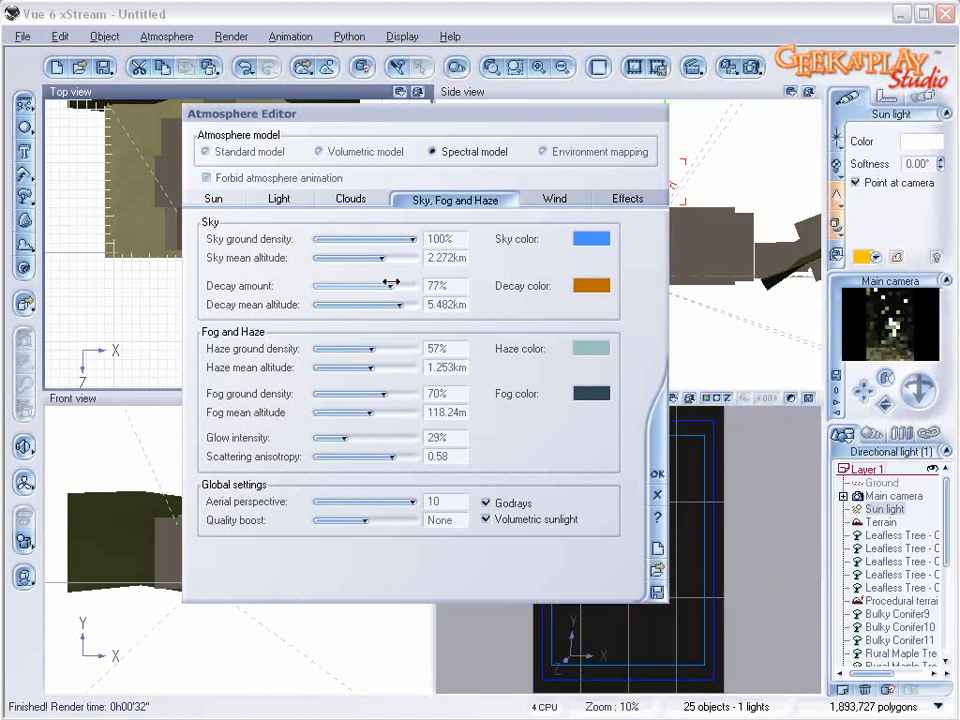
left_click_drag(371, 367, 392, 367)
left_click_drag(371, 413, 394, 413)
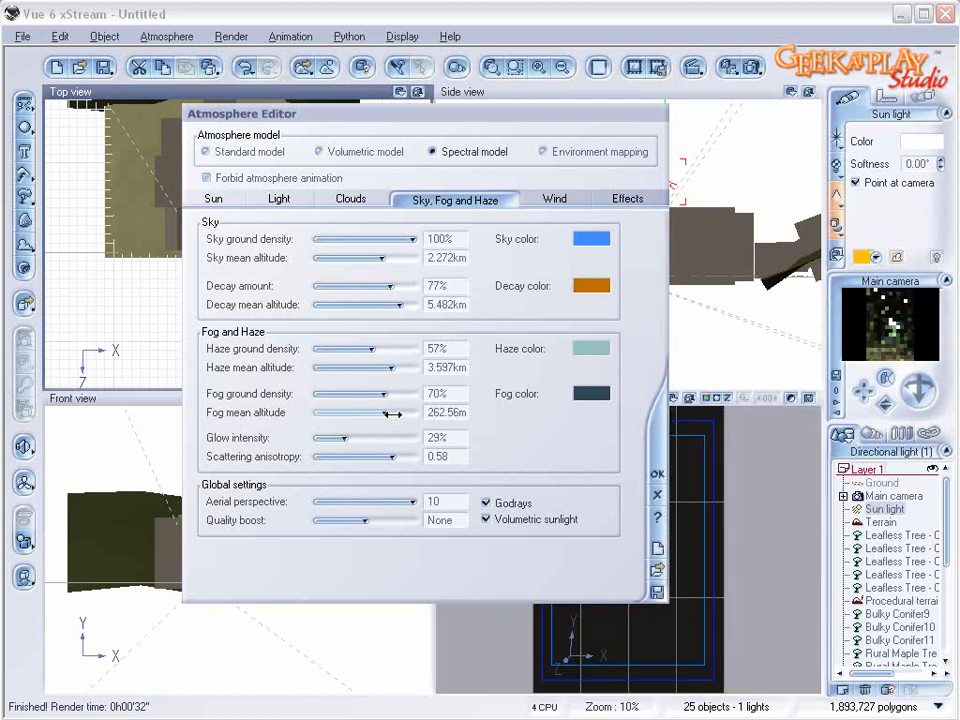
left_click_drag(386, 394, 388, 394)
left_click_drag(386, 349, 385, 410)
- Set the light intensity to -0.09 and light balance to 58%, and enlarge the main camera preview
left_click(279, 199)
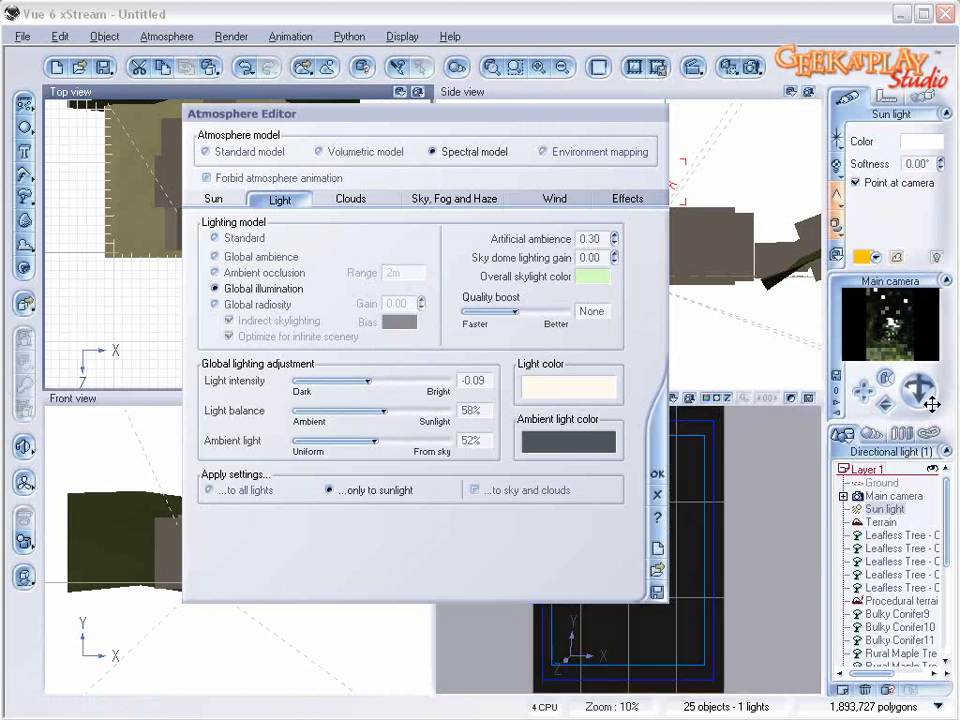
left_click_drag(812, 327, 760, 322)
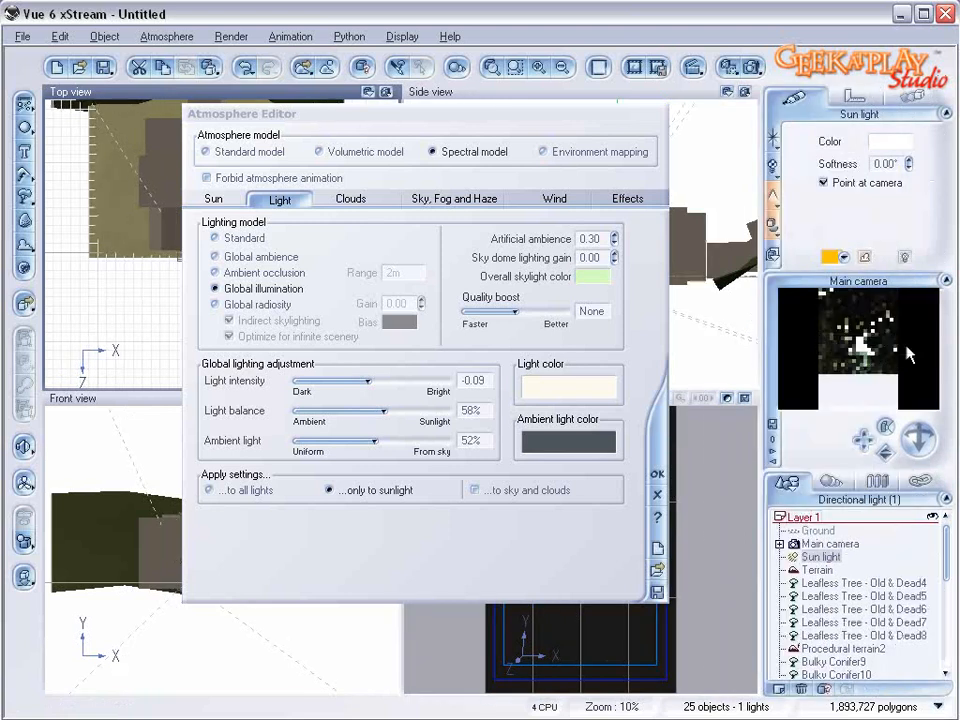
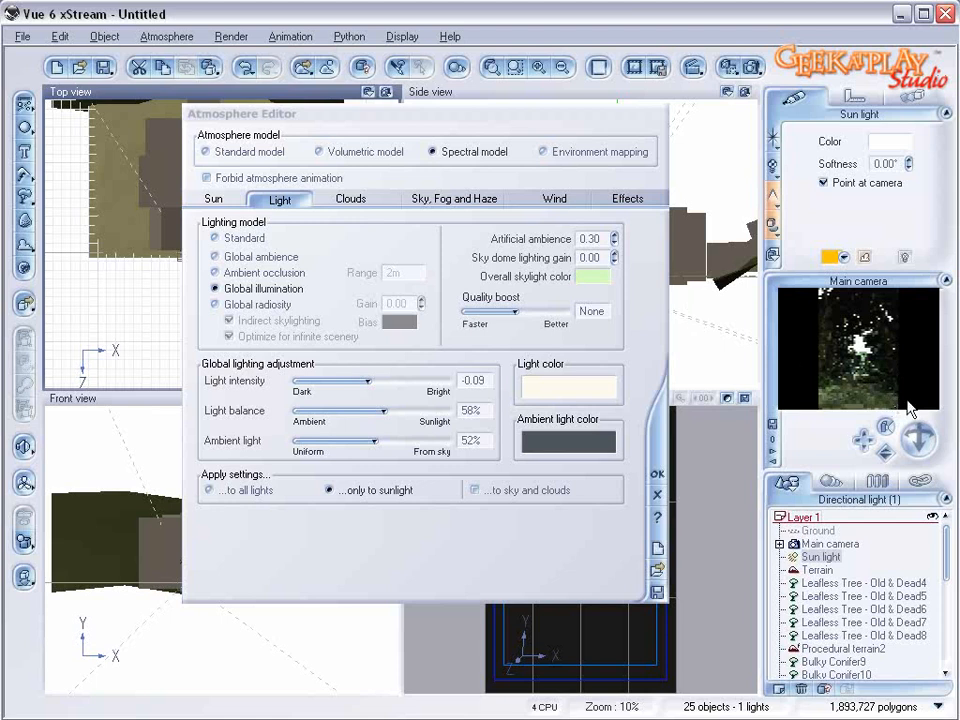
- Set the overall skylight color to a muted dark blue, RGB 75, 109, 141
right_click(595, 280)
left_click(627, 290)
left_click_drag(316, 232, 424, 226)
left_click_drag(332, 272, 388, 388)
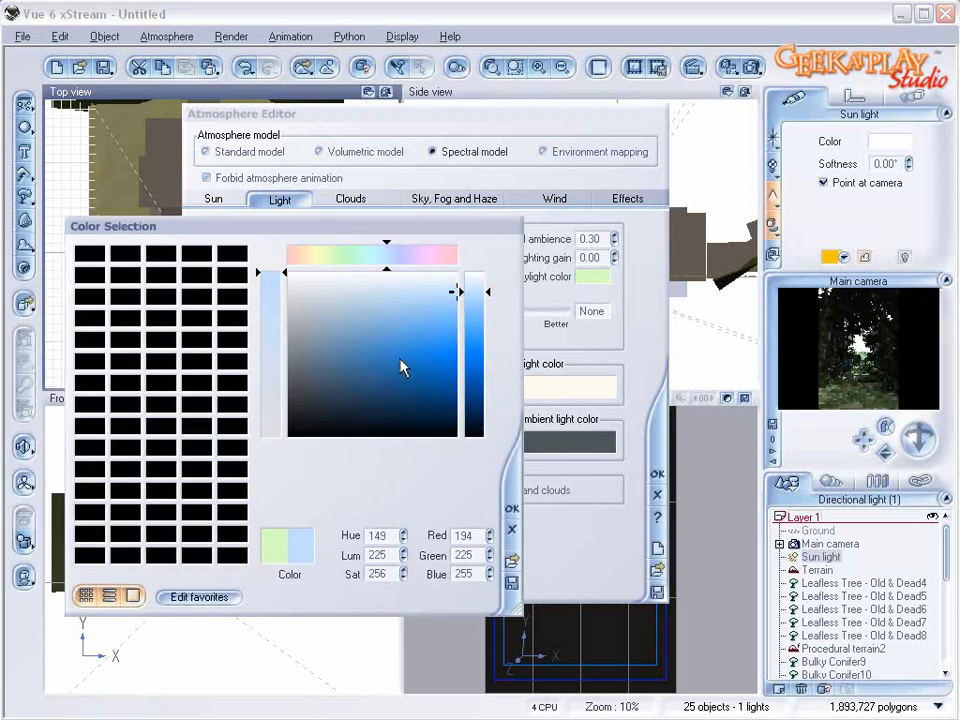
mouse_move(334, 345)
left_mouse_down()
mouse_move(345, 349)
mouse_move(339, 366)
left_mouse_up()
left_click(512, 508)
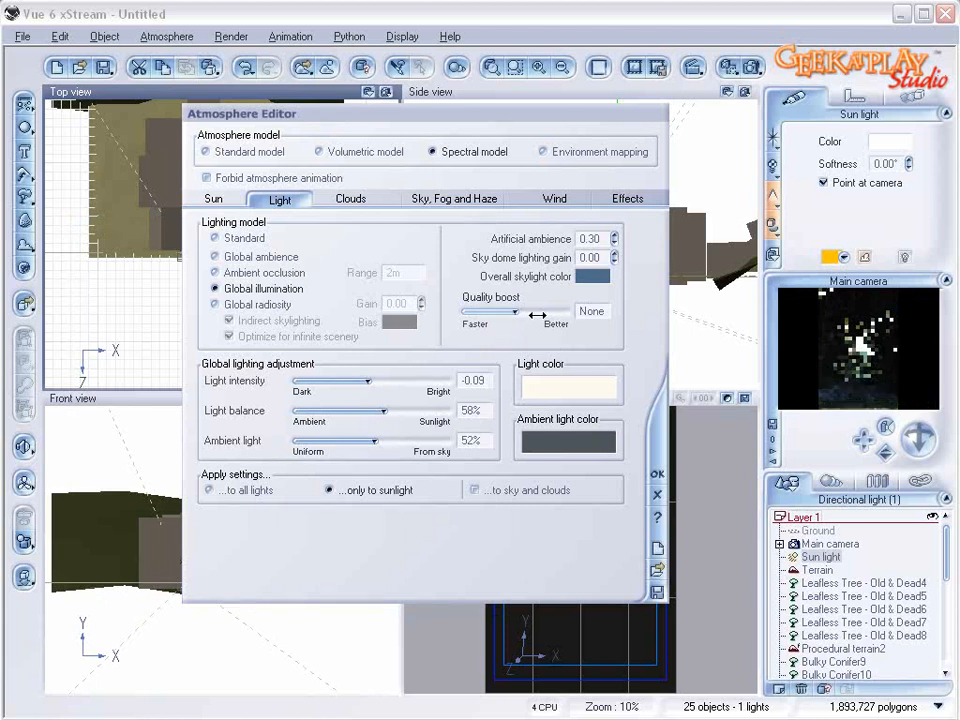
- Change the overall skylight color to a pale grey-green, RGB 191, 207, 200, and accept the atmosphere settings
right_click(593, 276)
left_click(610, 281)
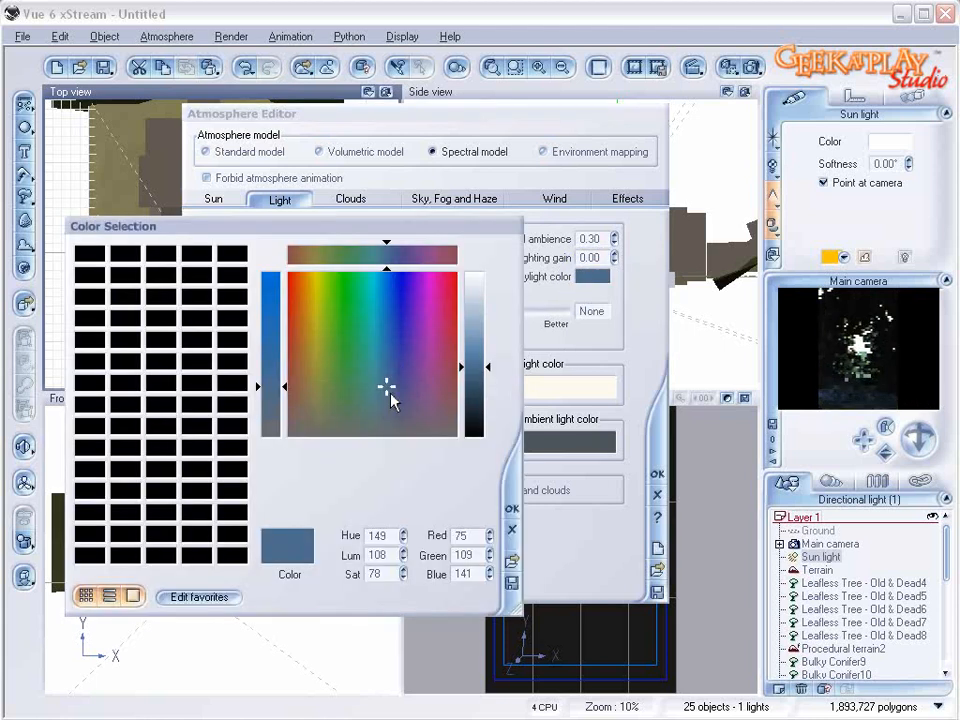
left_click_drag(484, 349, 482, 314)
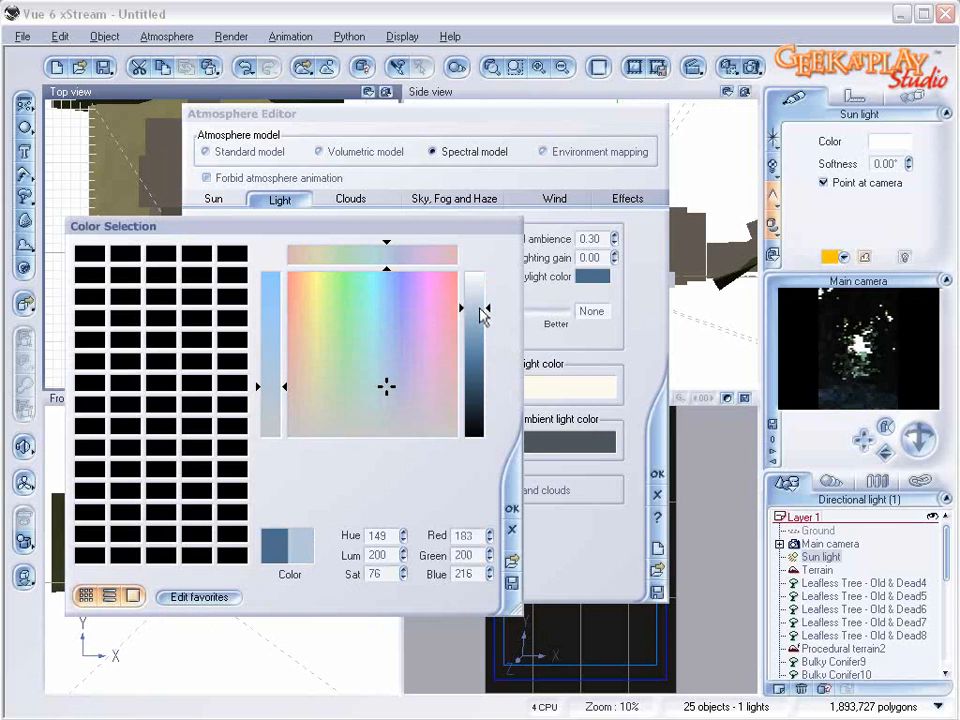
left_click(511, 508)
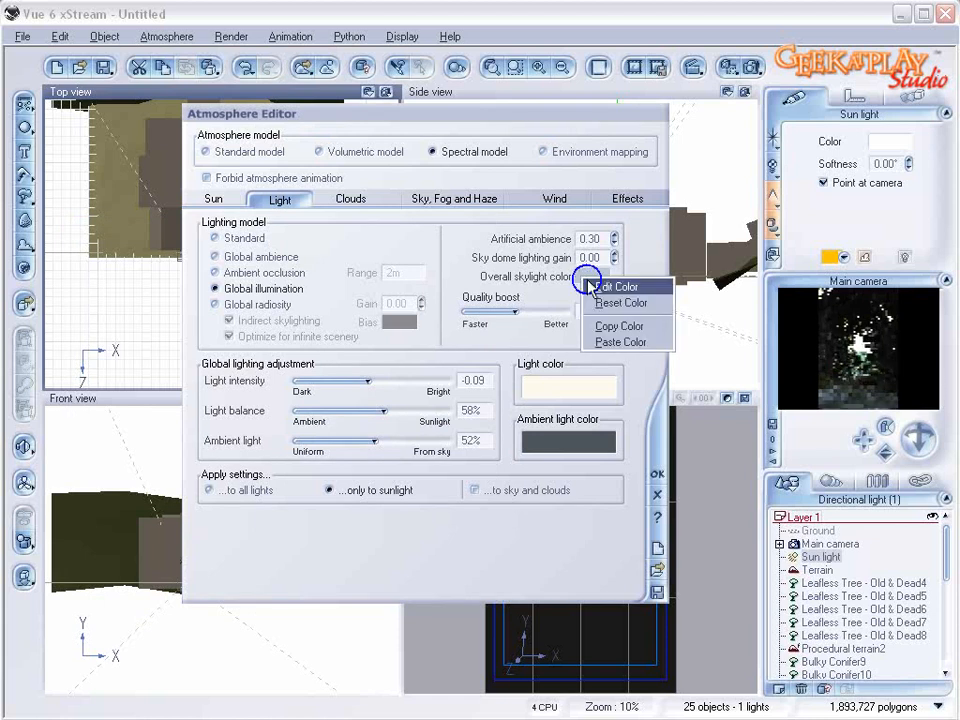
left_click_drag(387, 387, 362, 414)
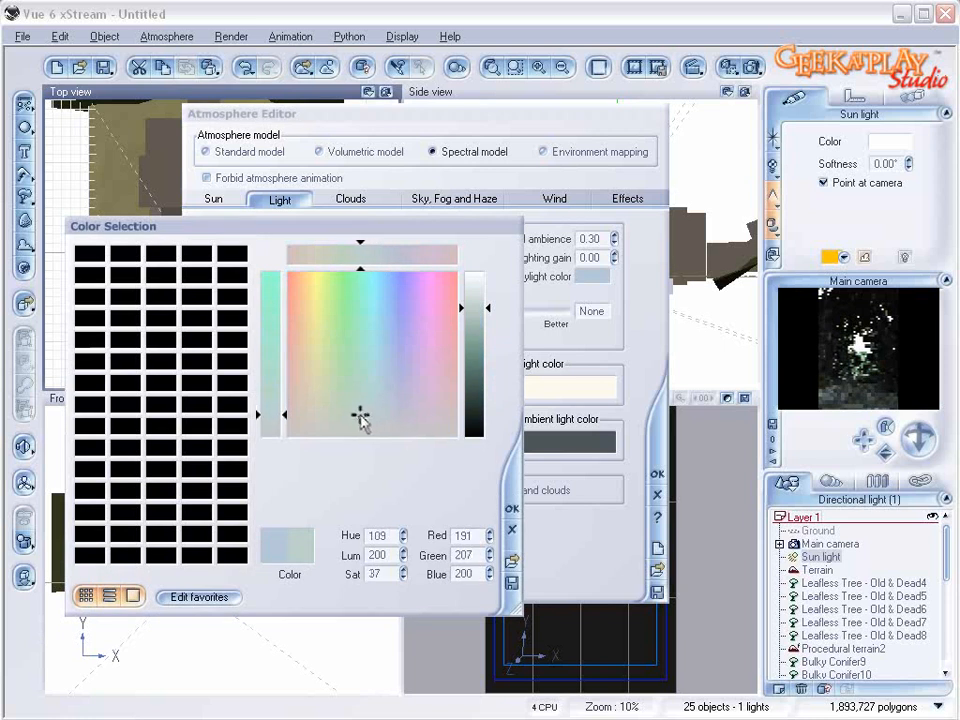
left_click(511, 508)
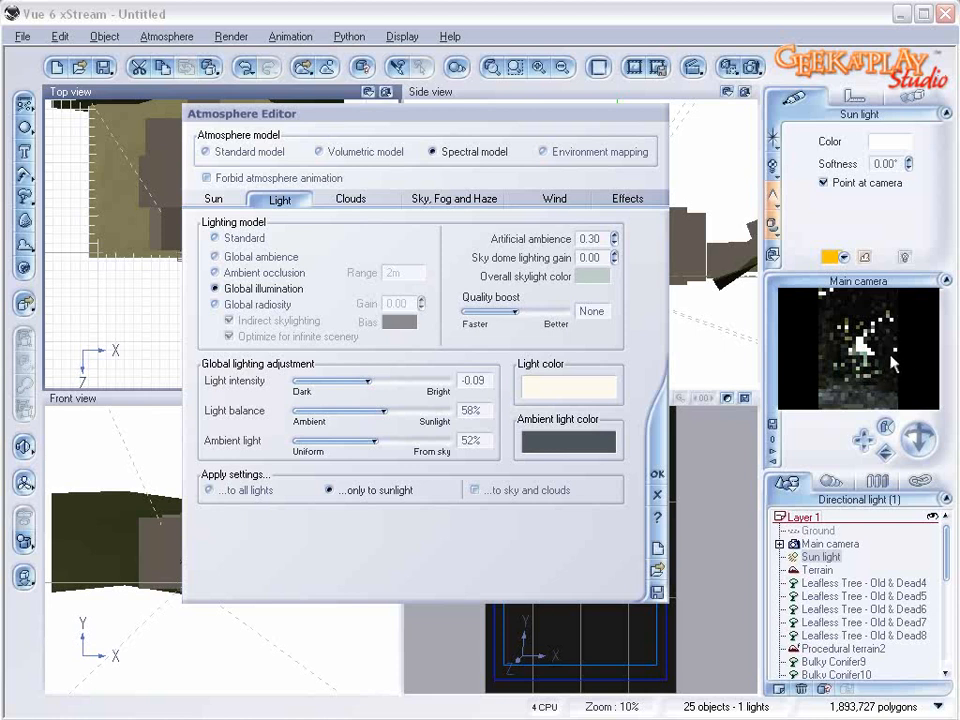
left_click(657, 474)
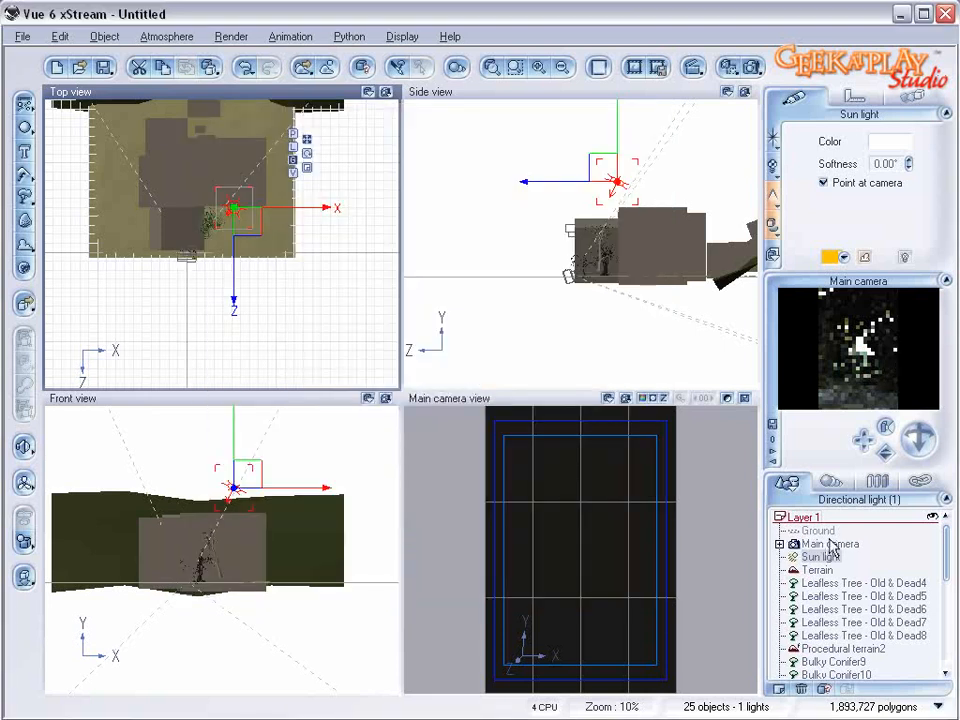
- Convert the topmose layer of the ground-level Terrain's OldRock material to an EcoSystem
left_click(828, 568)
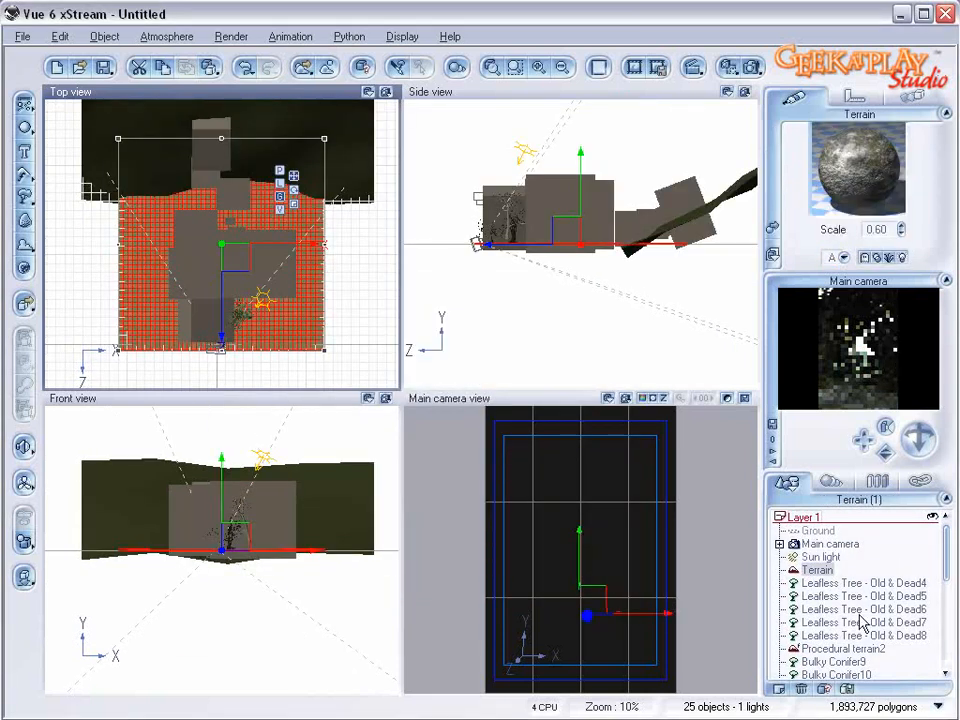
double_click(833, 193)
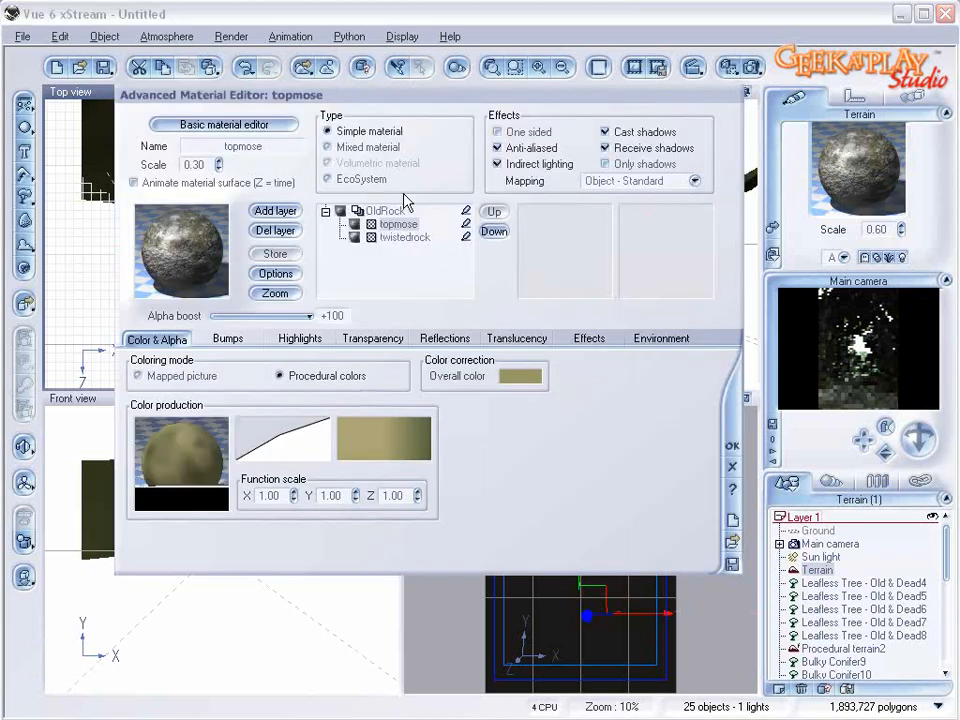
left_click(359, 183)
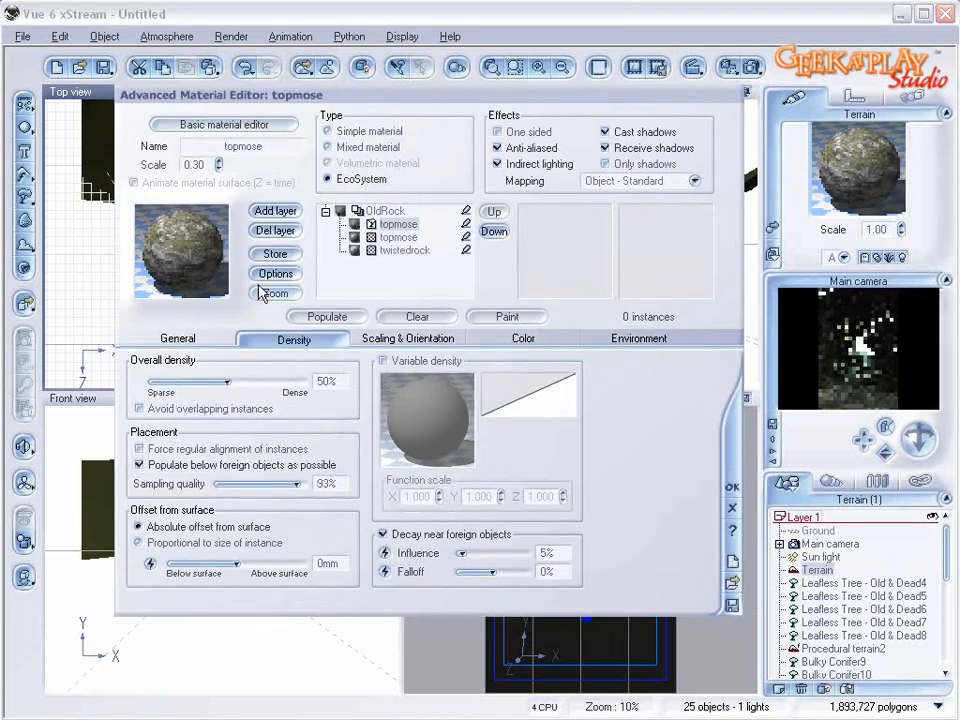
- Add the Long Grass yellow plant from the Grasses - Plants collection to the topmose EcoSystem population
left_click(200, 340)
left_click(315, 583)
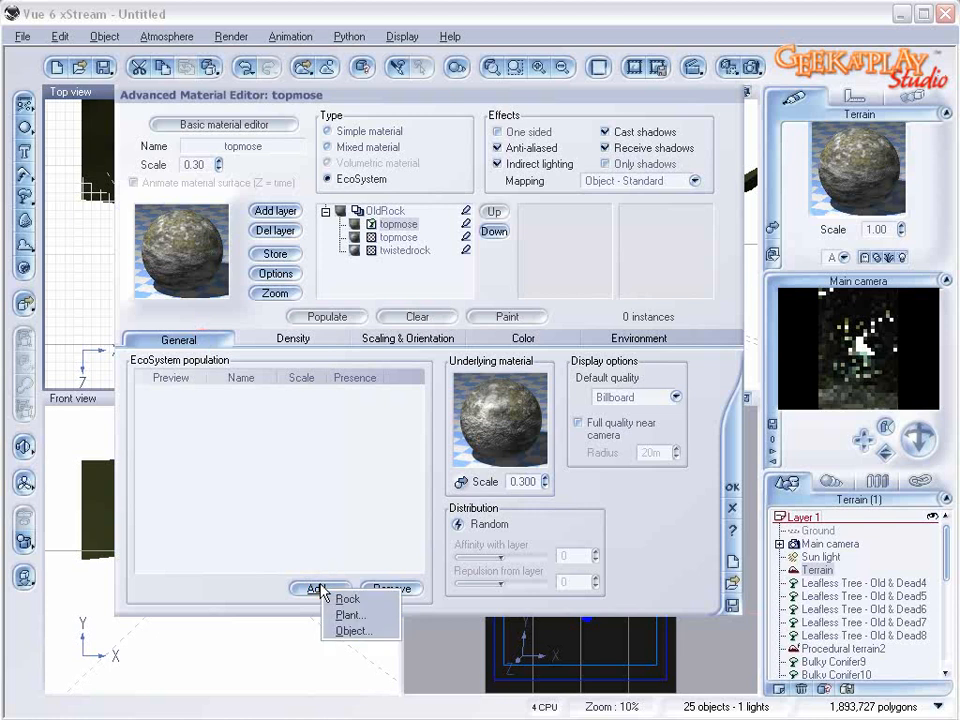
left_click(366, 622)
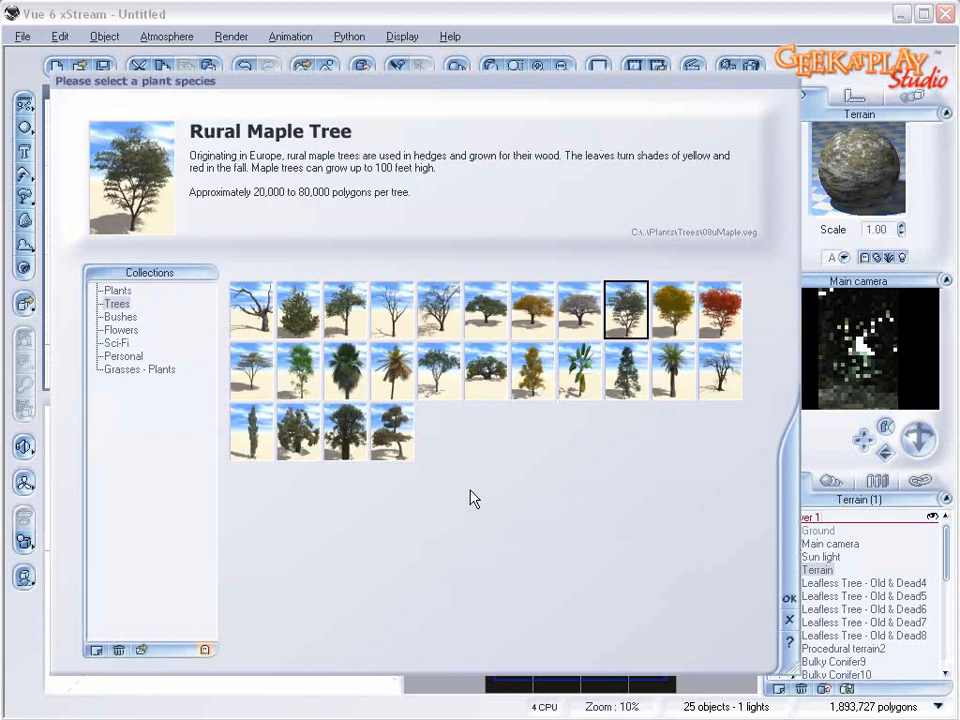
left_click(130, 370)
left_click(335, 313)
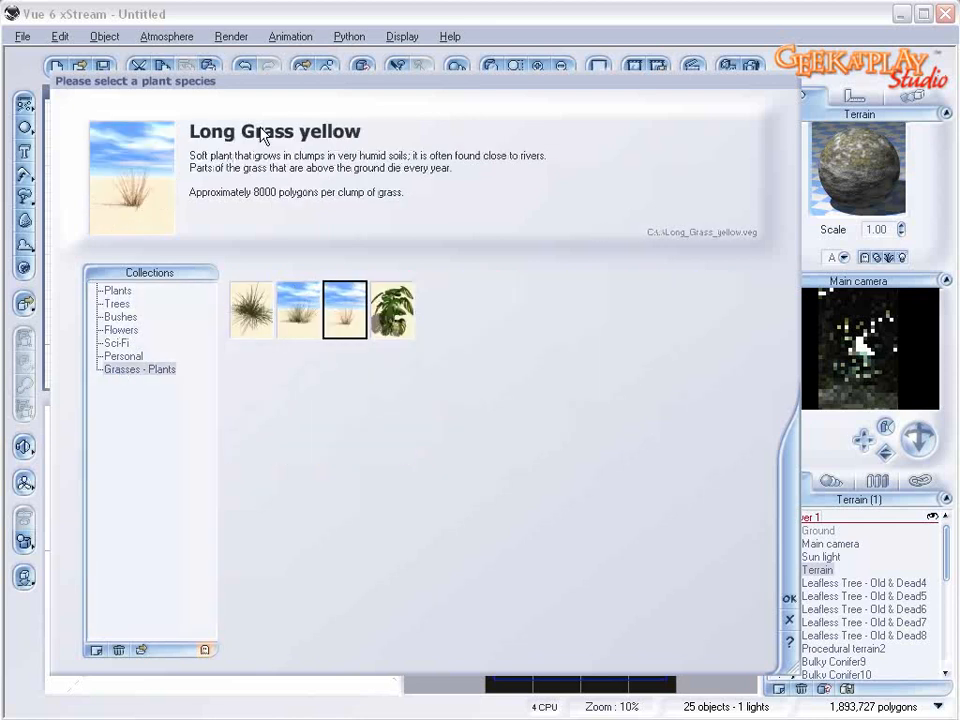
left_click(253, 300)
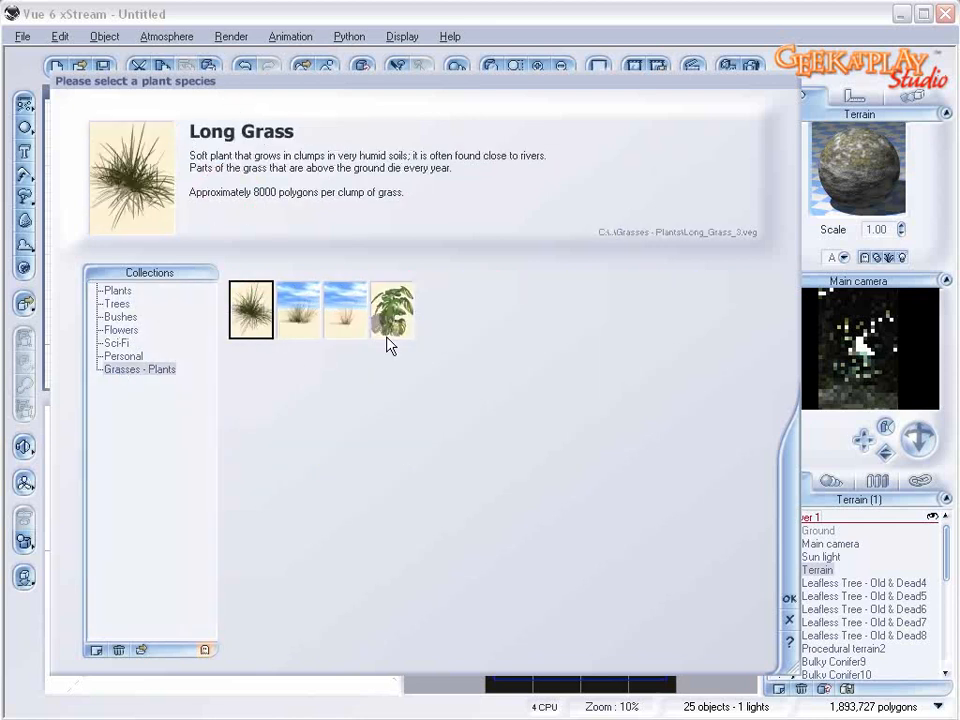
left_click(345, 318)
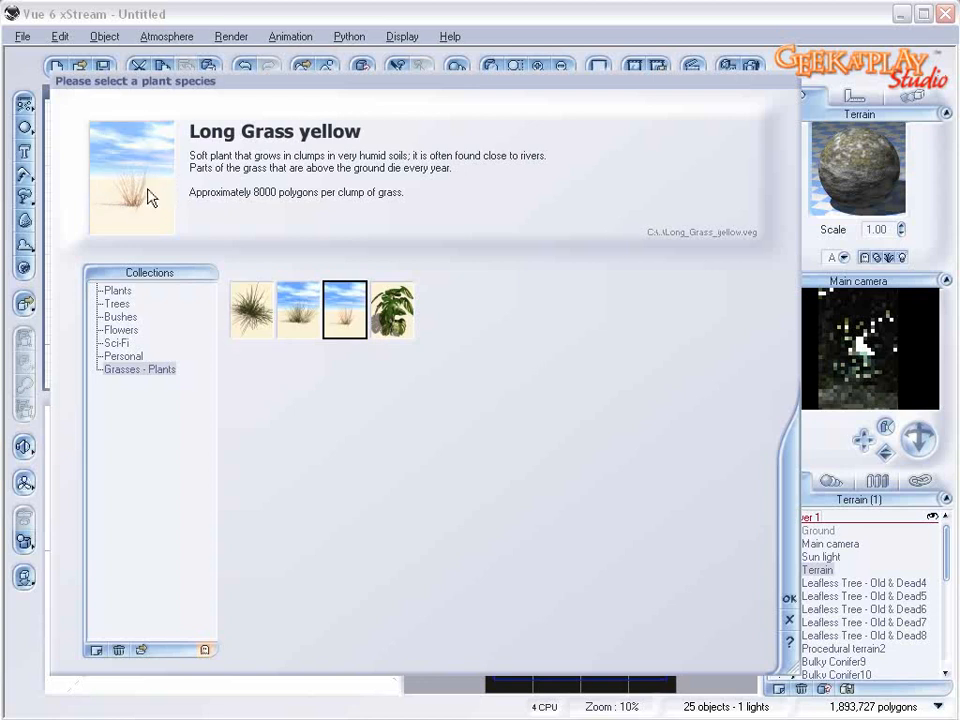
left_click(786, 597)
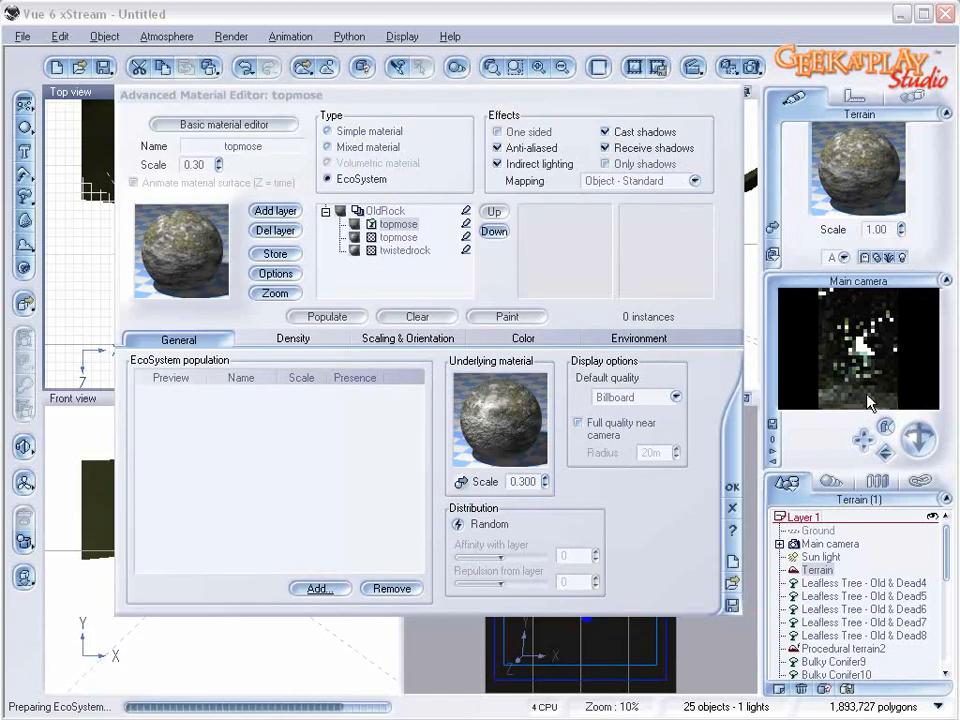
- Populate the EcoSystem with grass at an overall scaling of 0.307, and raise the overall density to 73%
left_click(302, 339)
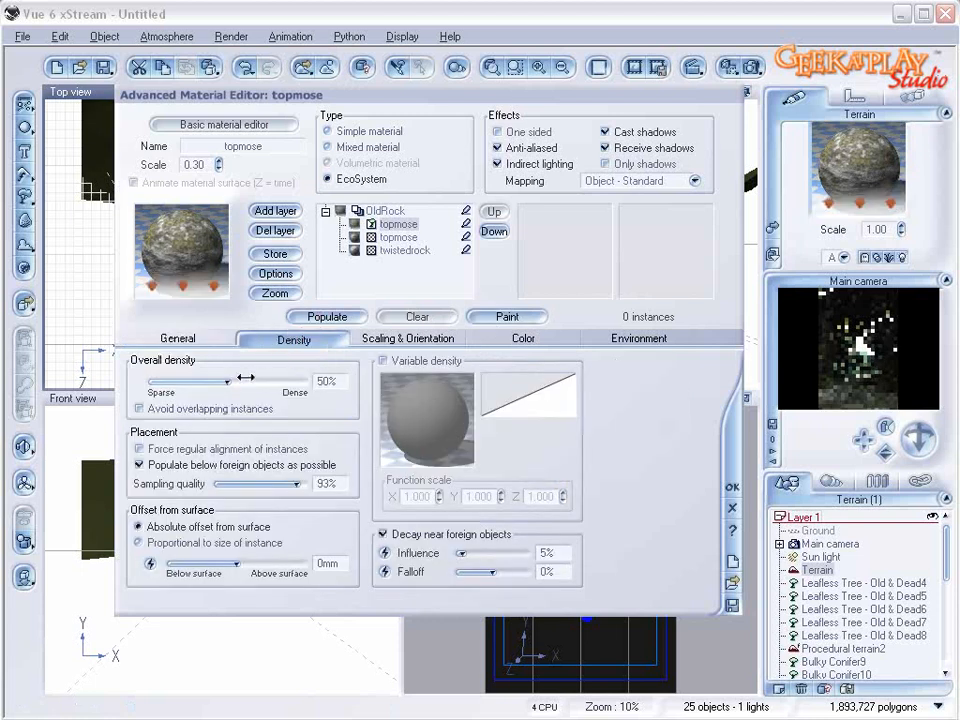
left_click(400, 340)
left_click_drag(214, 377, 203, 371)
left_click(327, 316)
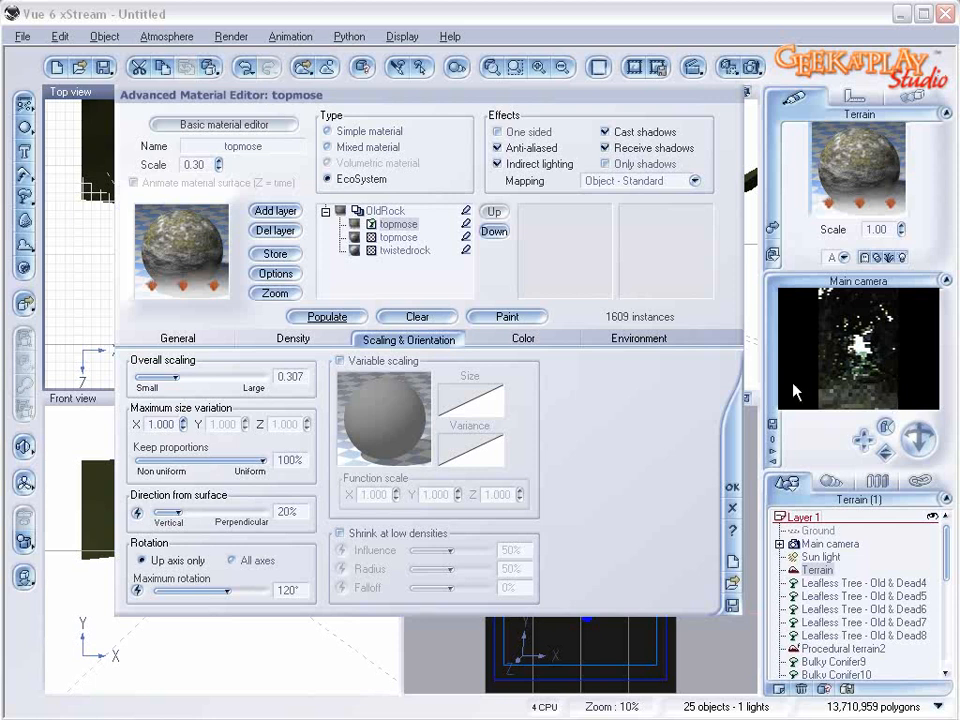
left_click(256, 340)
left_click_drag(219, 380, 254, 381)
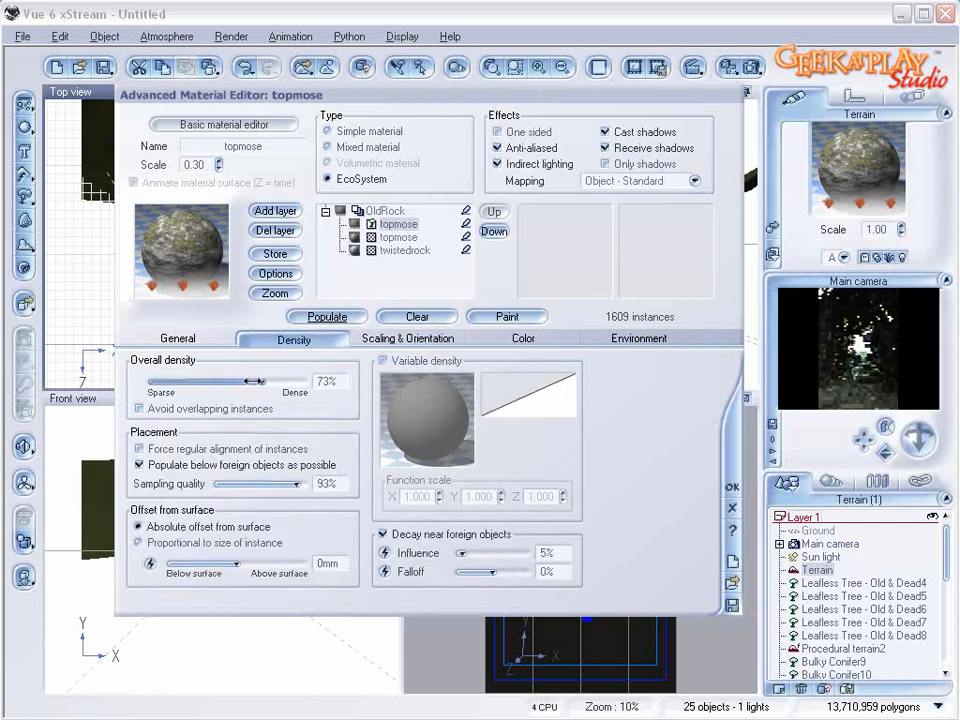
- Enable variable color for the EcoSystem and add an olive keycolor, RGB 150, 133, 66, near the low end of its color map
left_click(485, 341)
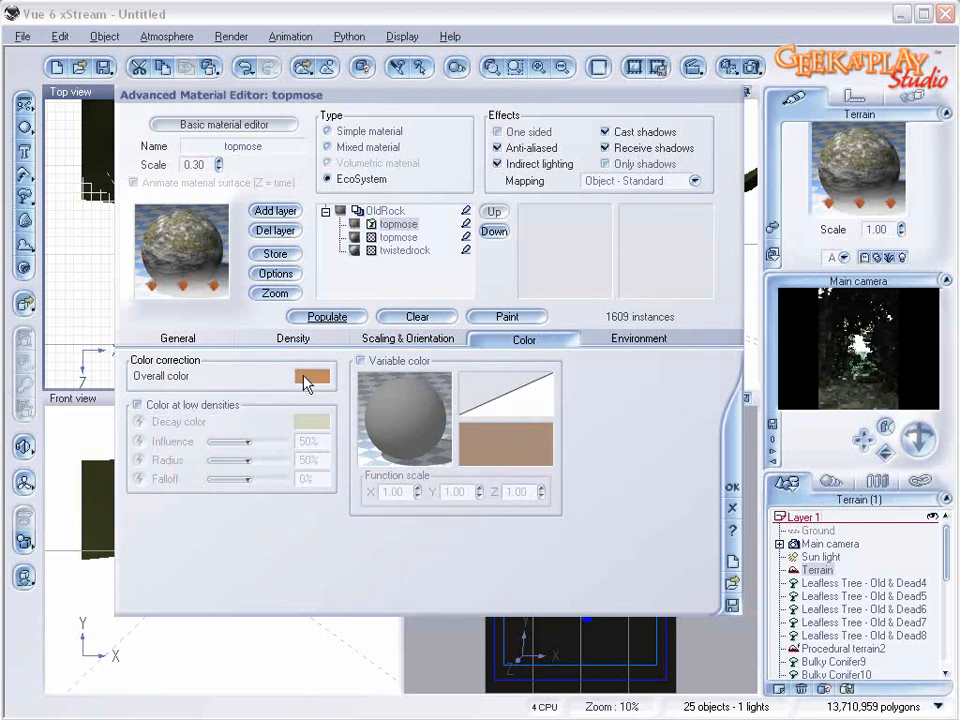
left_click(378, 360)
right_click(532, 455)
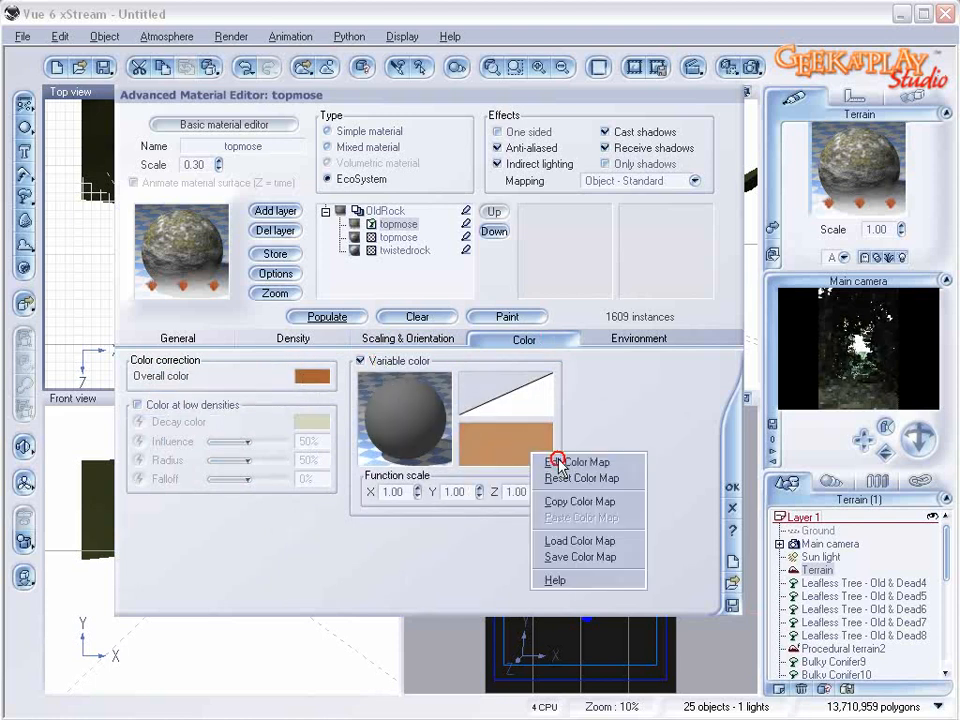
left_click(561, 463)
double_click(358, 340)
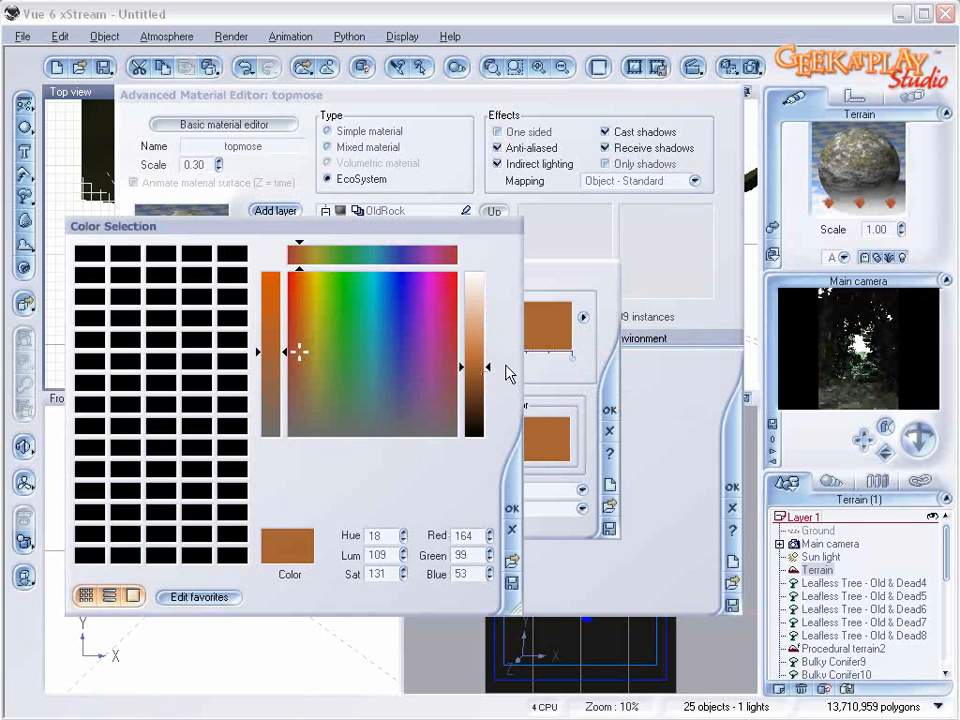
left_click_drag(306, 364, 310, 373)
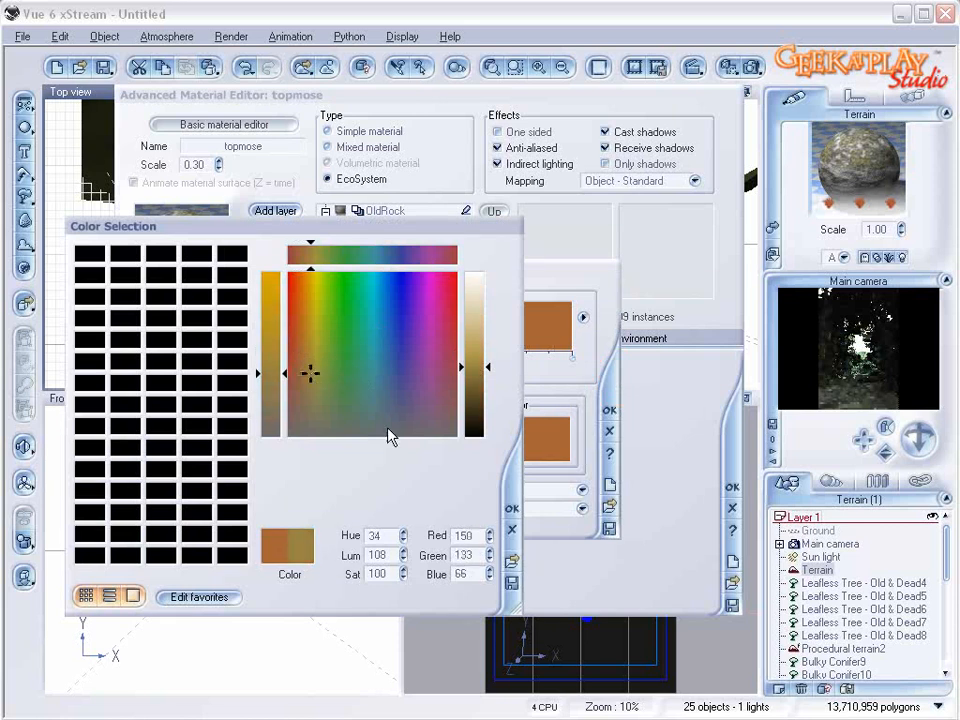
left_click(512, 510)
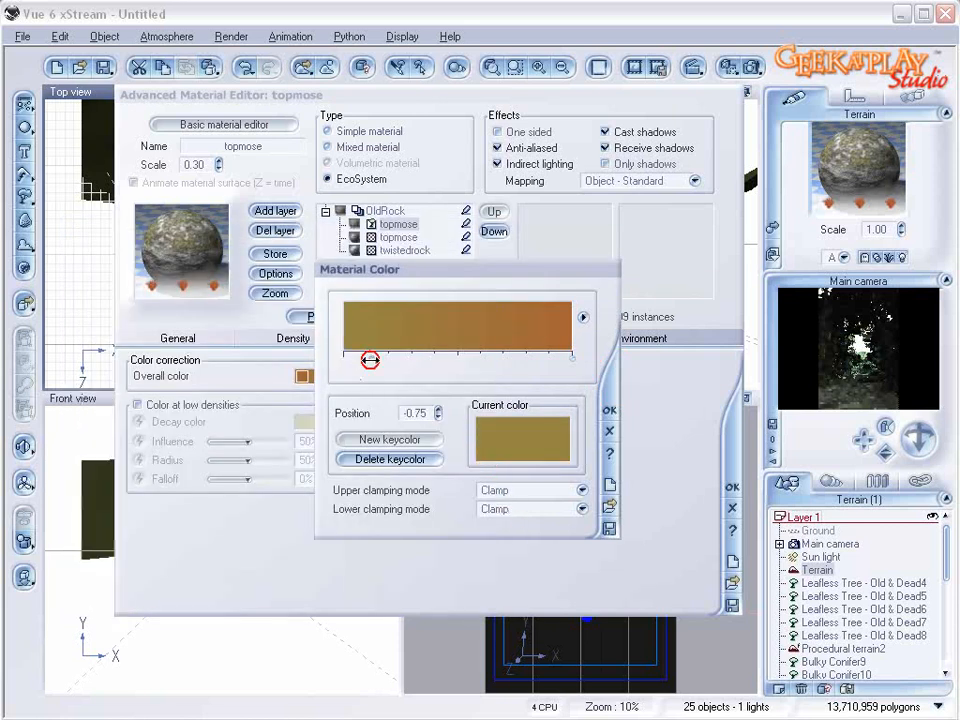
- Add a muted green keycolor, RGB 115, 135, 80, move the olive keycolor to position -0.57, and accept the color map
double_click(545, 347)
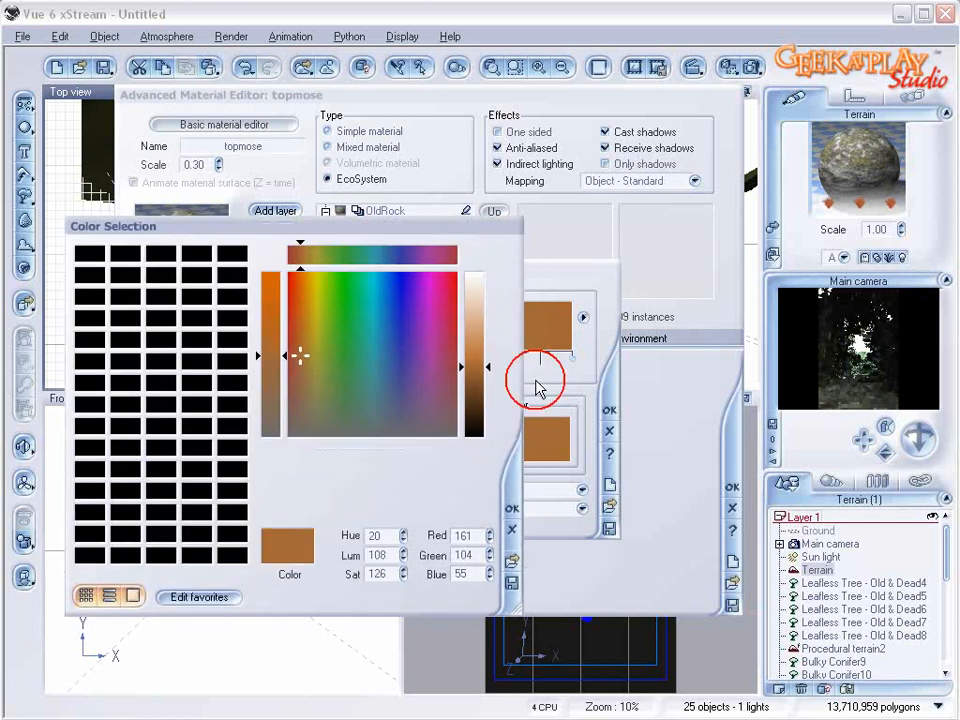
left_click_drag(309, 356, 326, 397)
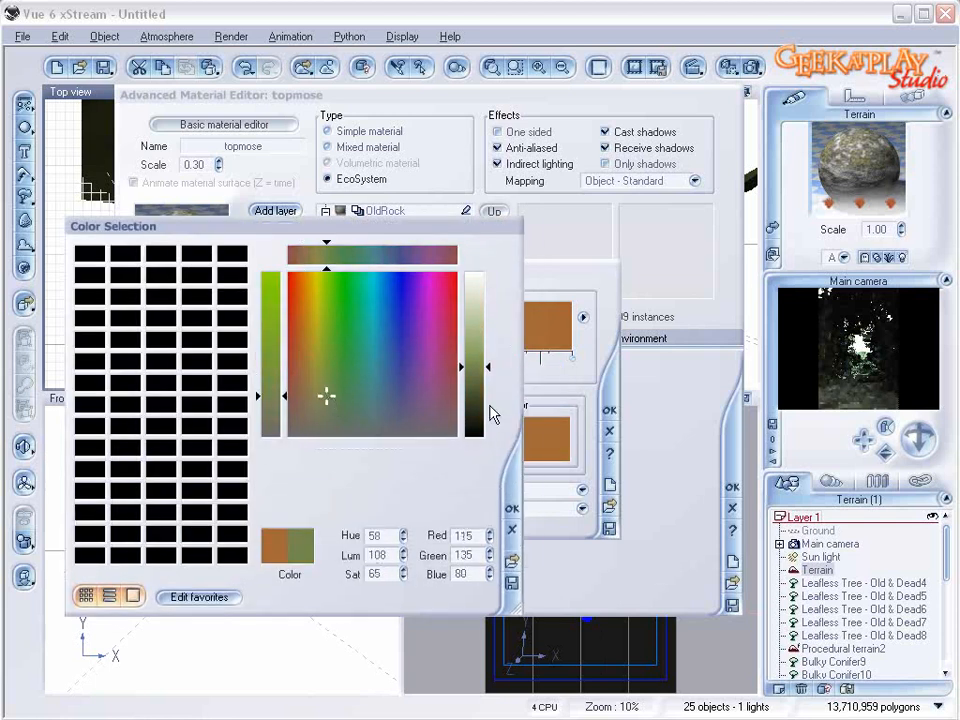
left_click(512, 509)
left_click_drag(545, 357, 393, 358)
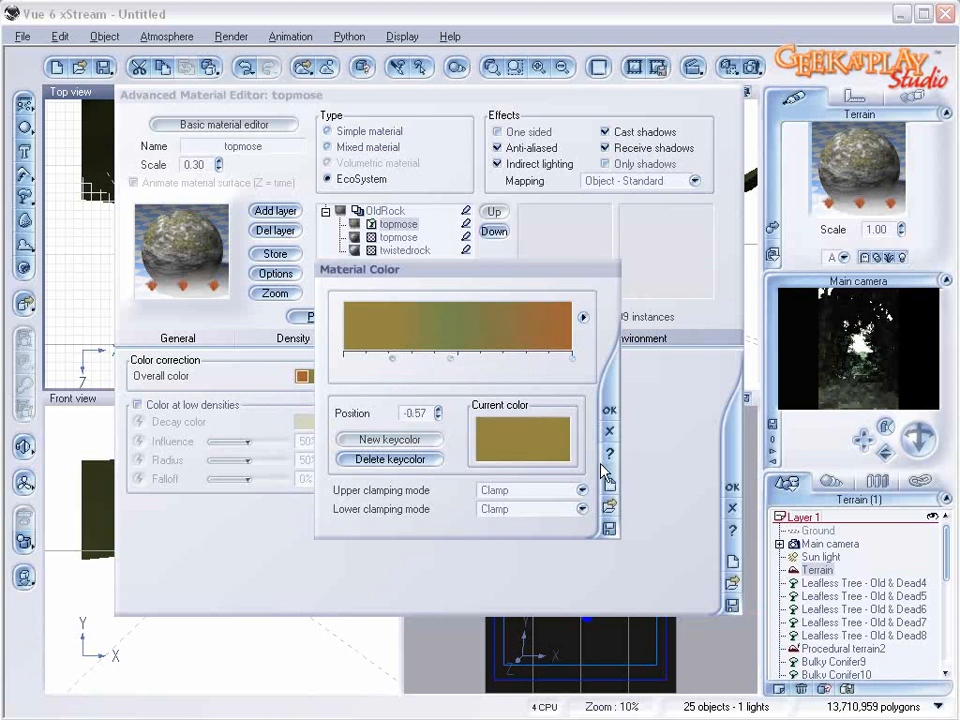
left_click(609, 415)
- Drive the variable color with a Perlin Value noise node at scale 3.76614
right_click(443, 411)
left_click(446, 414)
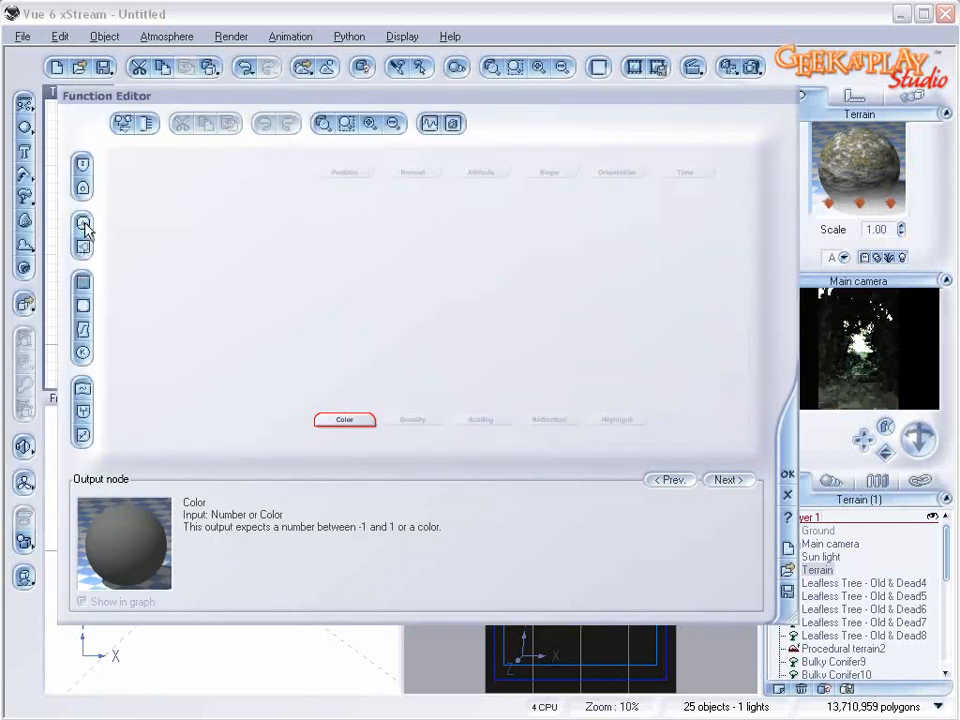
left_click(87, 229)
left_click_drag(347, 370, 330, 302)
left_click_drag(323, 558, 312, 558)
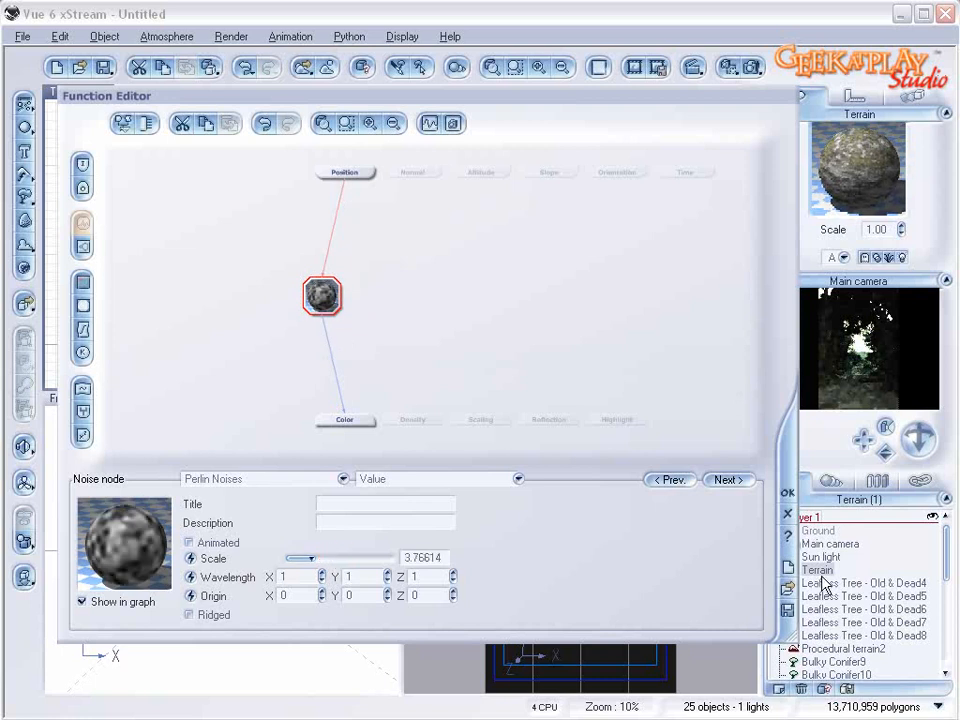
left_click(785, 491)
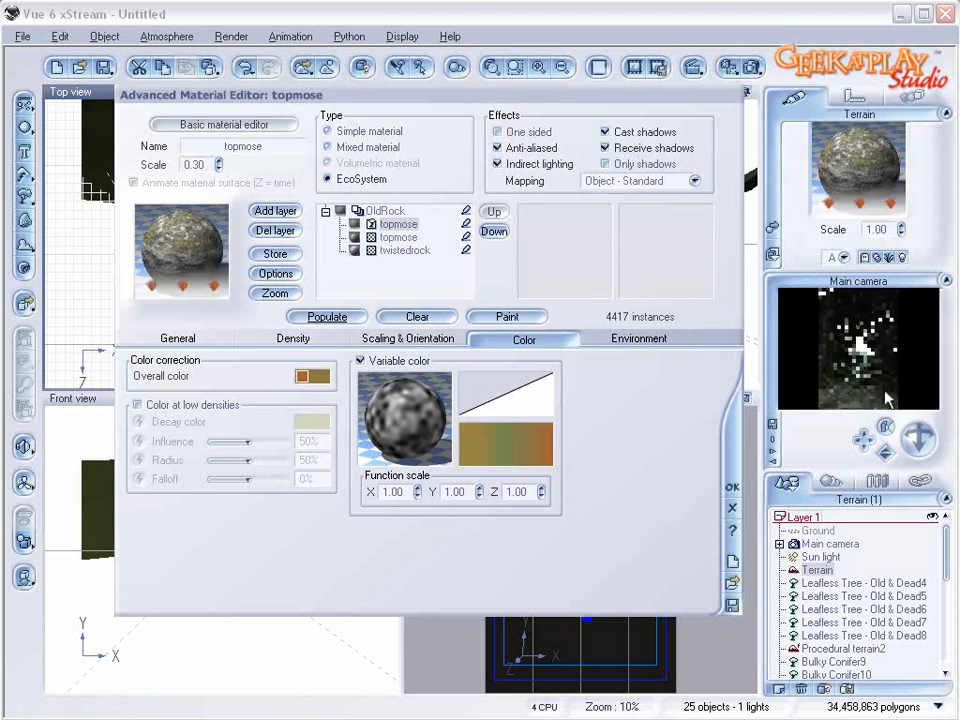
- Set the grass EcoSystem's overall density to 98% and repopulate it
left_click(288, 338)
left_click_drag(264, 380, 298, 381)
left_click(327, 316)
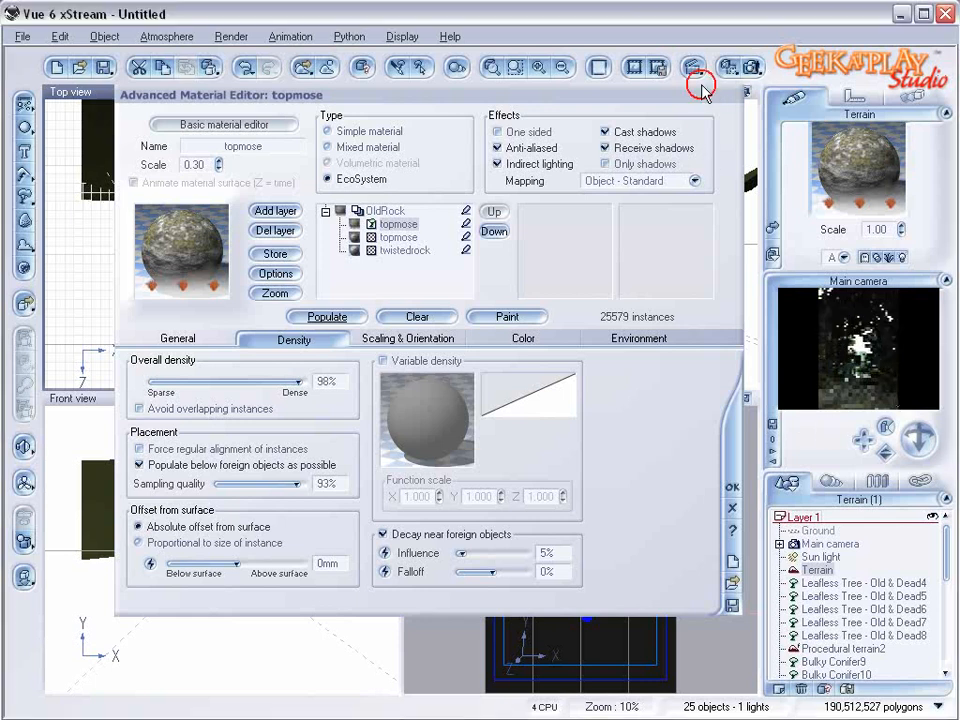
- Test-render the main camera view to check the grass on the path, stopping the render early
left_click(753, 69)
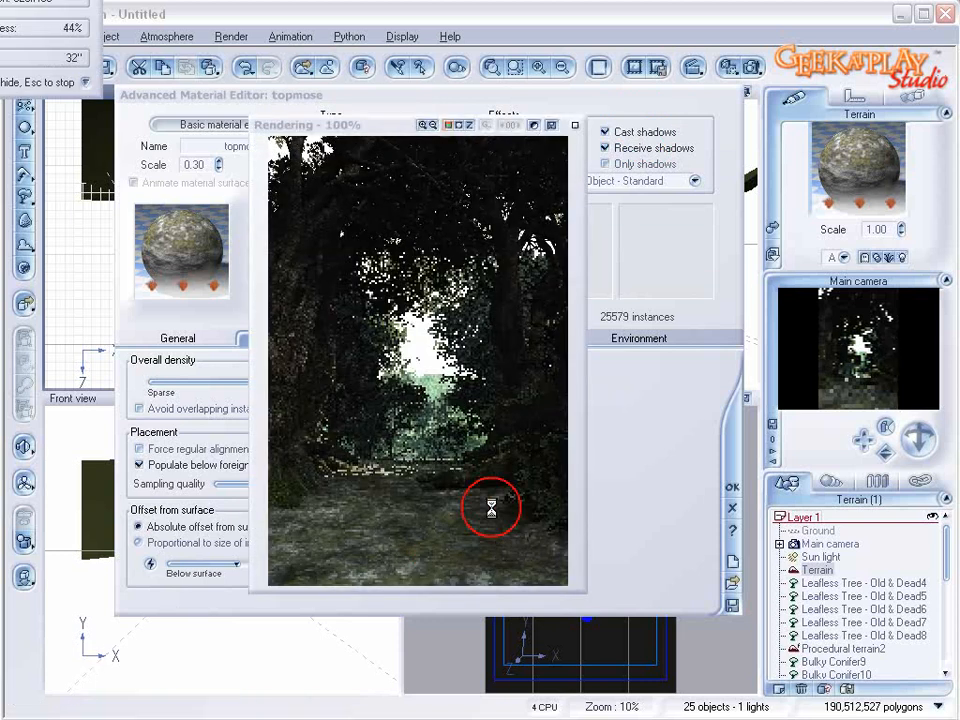
key("Escape")
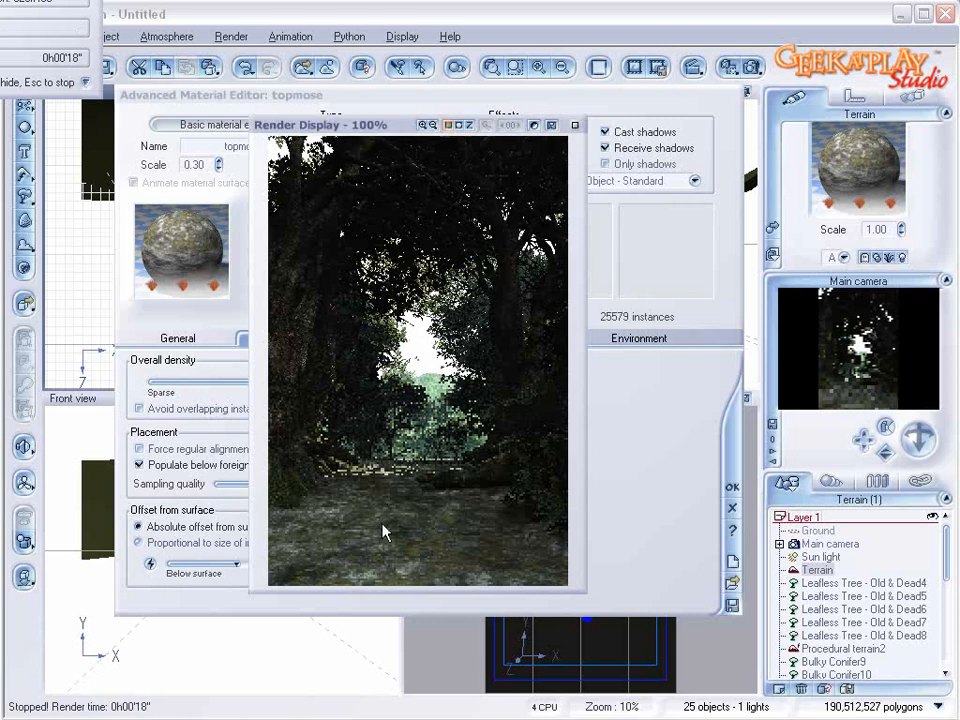
left_click(575, 125)
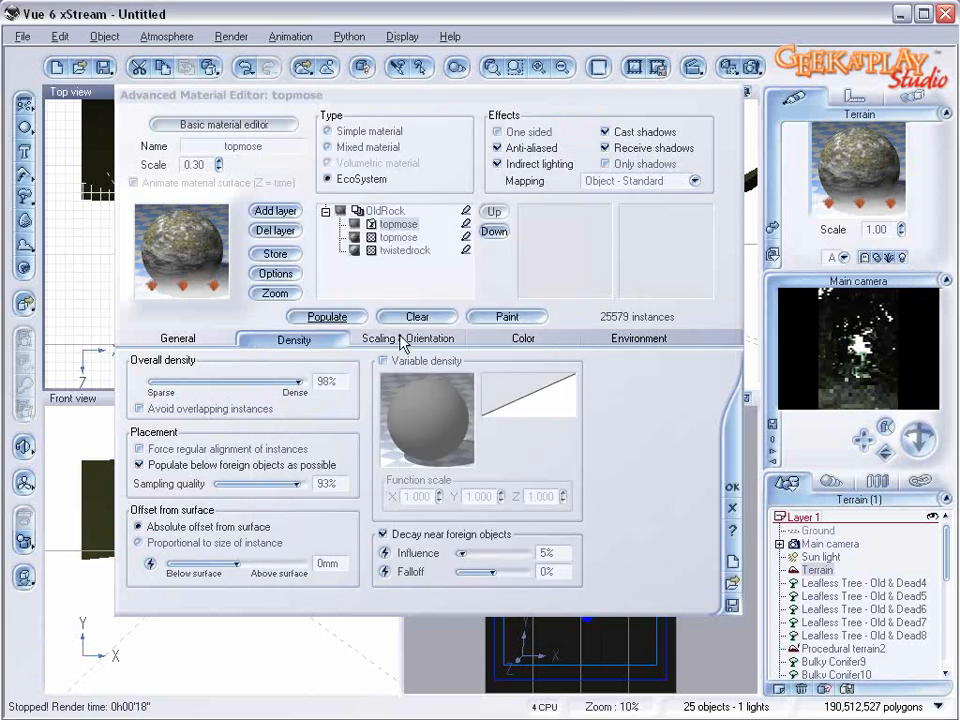
- Set the density to 100%, turn off decay near foreign objects, and repopulate at an overall scaling of 0.481
left_click_drag(297, 380, 305, 380)
left_click(384, 536)
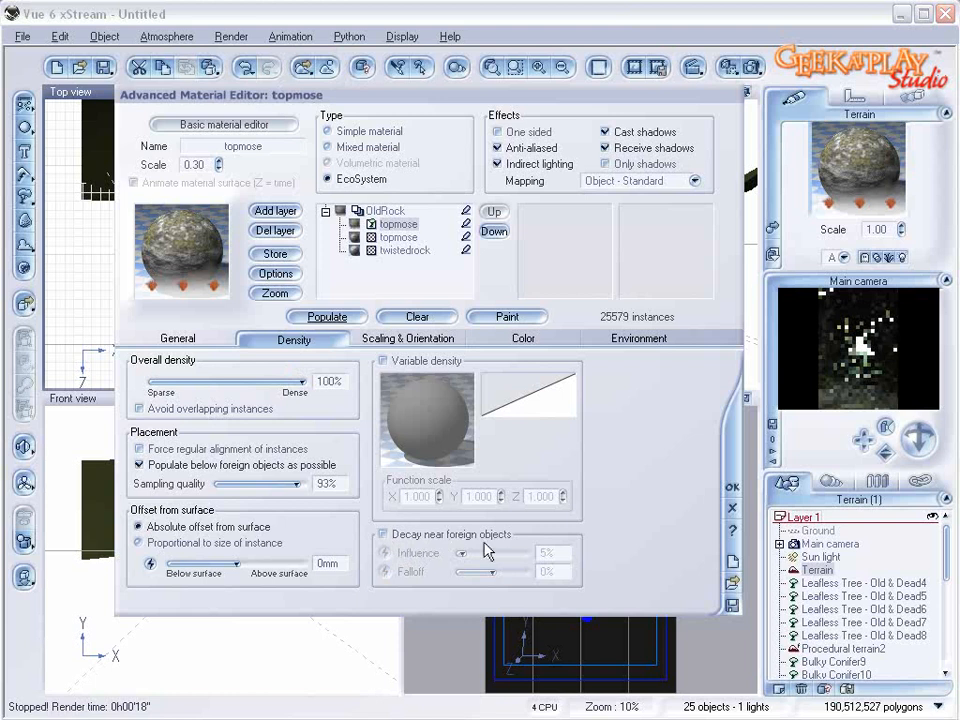
left_click(406, 339)
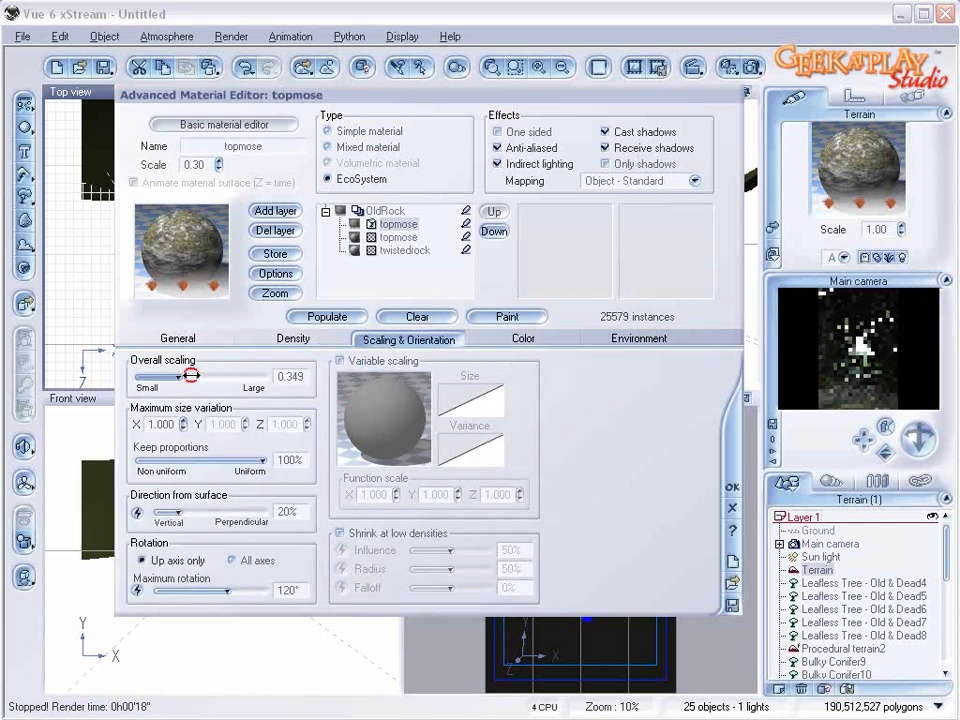
left_click(331, 315)
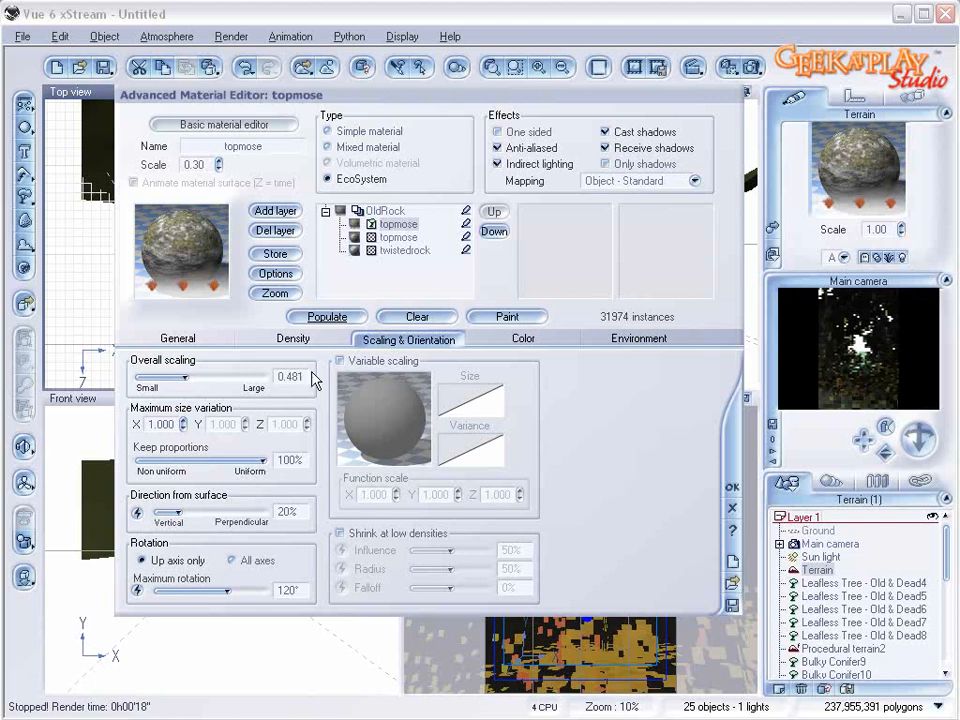
- Repopulate the grass at an overall scaling of 0.282 and test-render the main camera view
left_click_drag(184, 377, 173, 377)
left_click(341, 317)
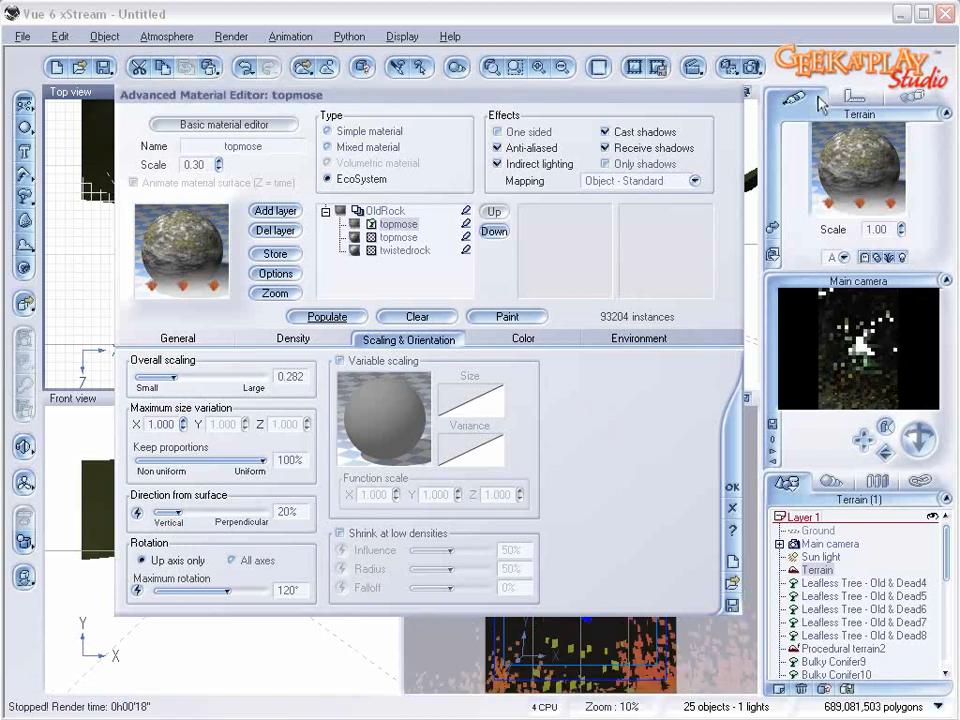
left_click(752, 67)
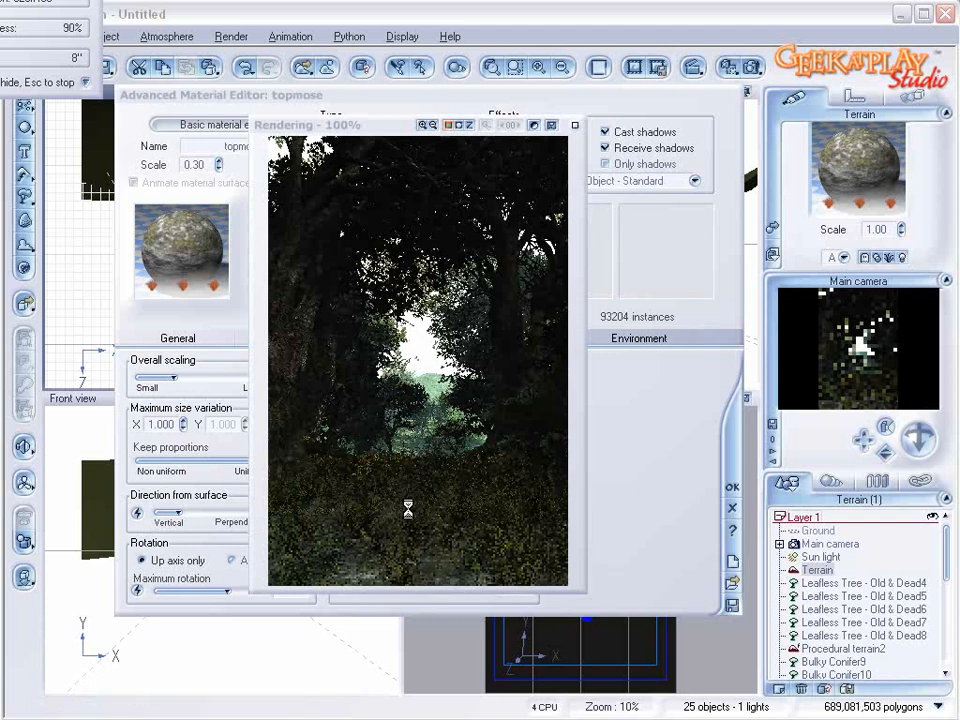
key("Escape")
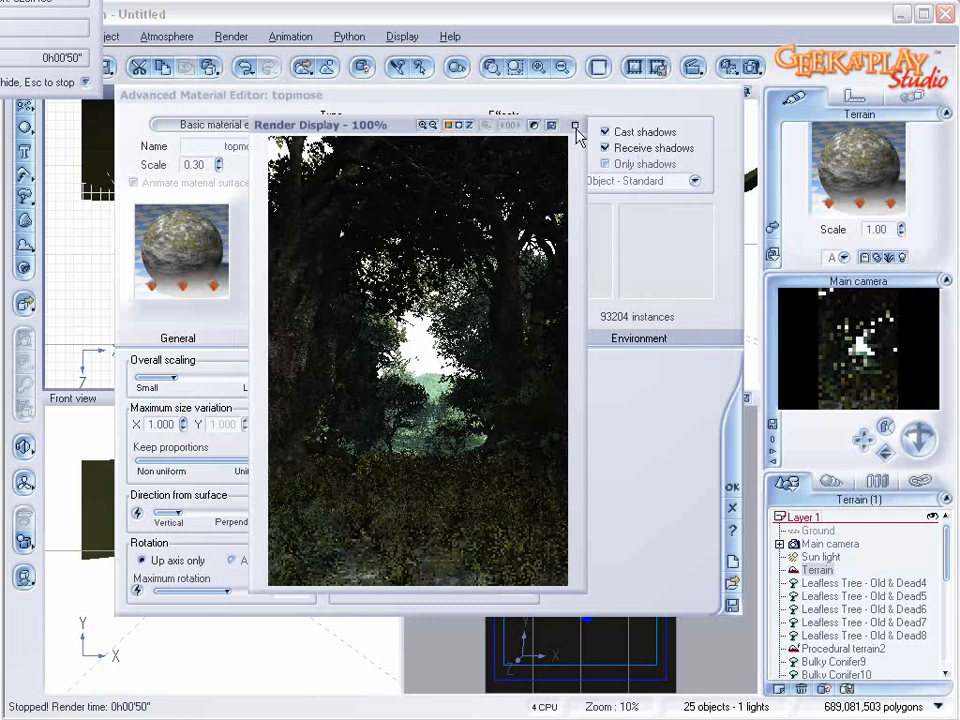
left_click(575, 125)
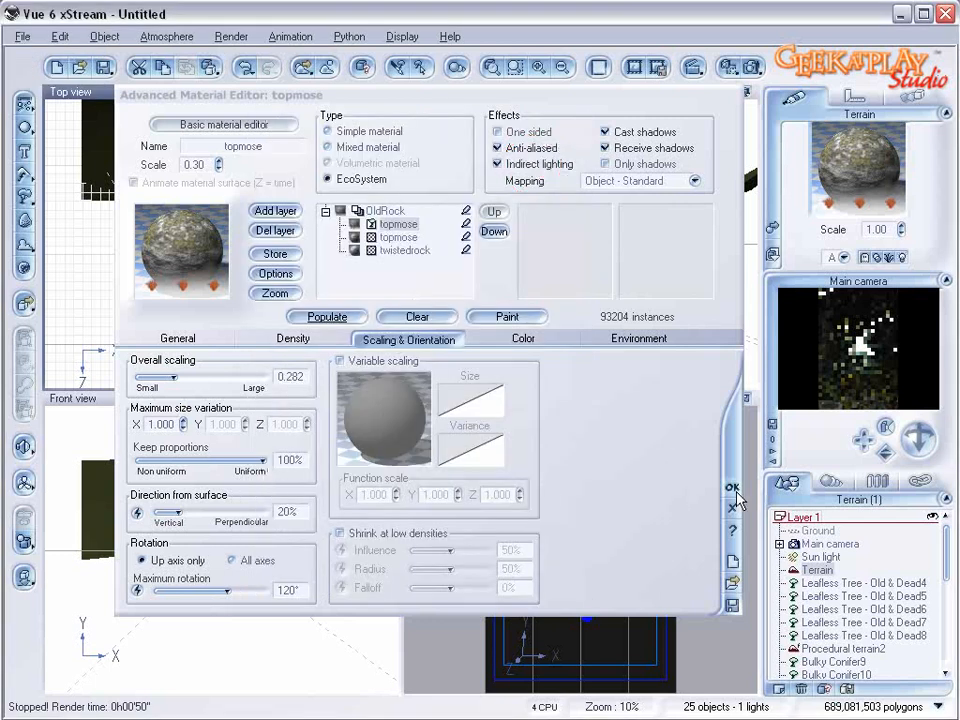
- Inspect the terrain around the trees more closely in the top view and accept the terrain's material
left_click_drag(497, 93, 794, 94)
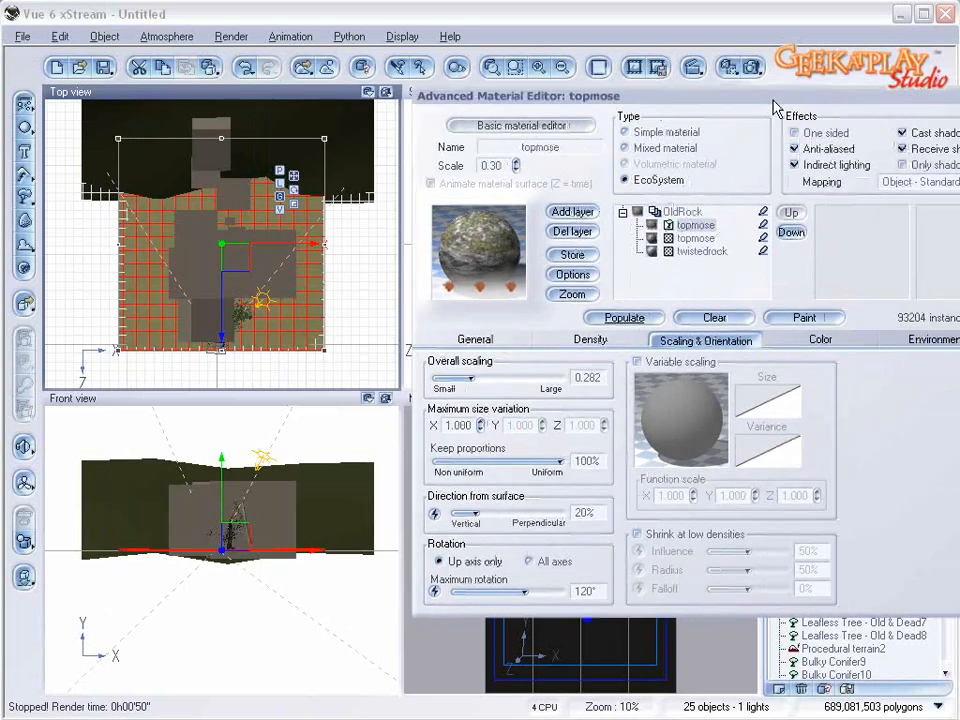
scroll(222, 332, "up", 4)
scroll(222, 336, "down", 1)
right_click_drag(247, 329, 253, 198)
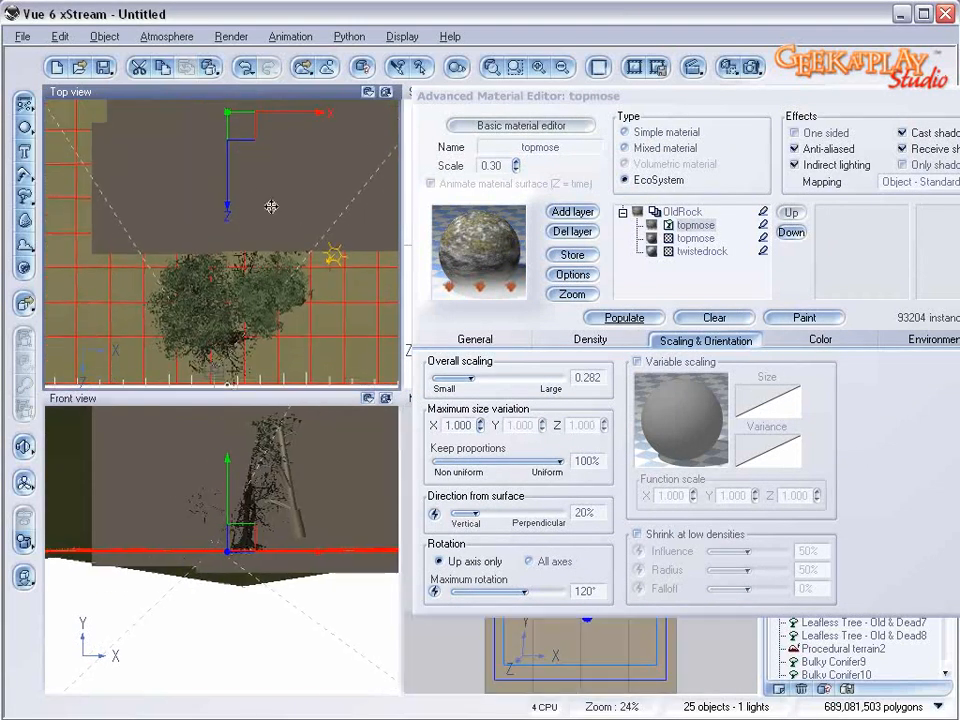
left_click_drag(909, 104, 813, 86)
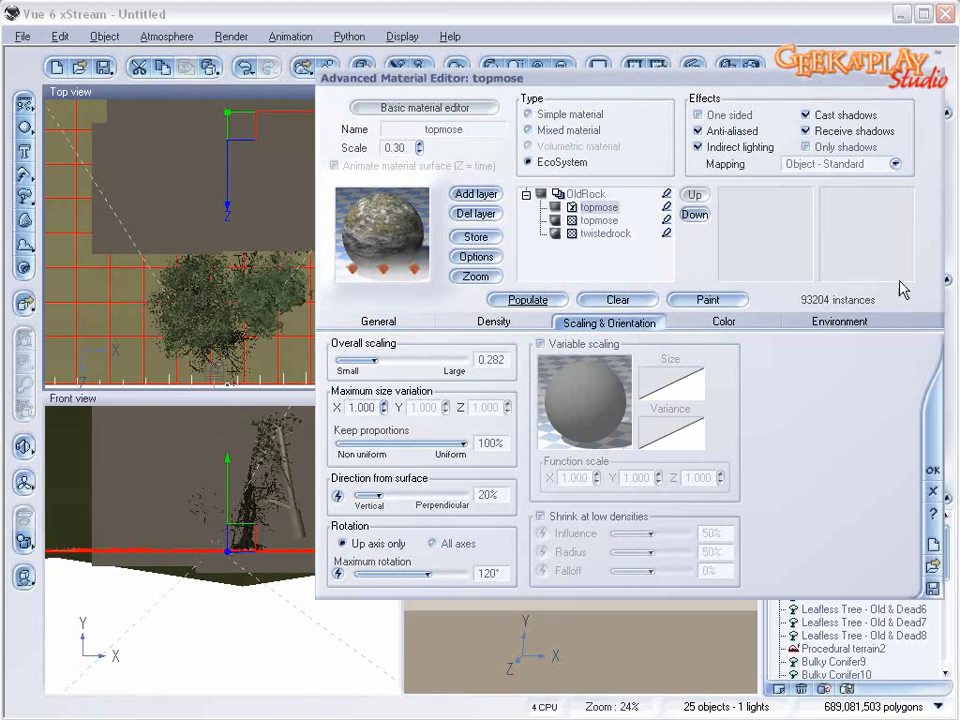
left_click(933, 470)
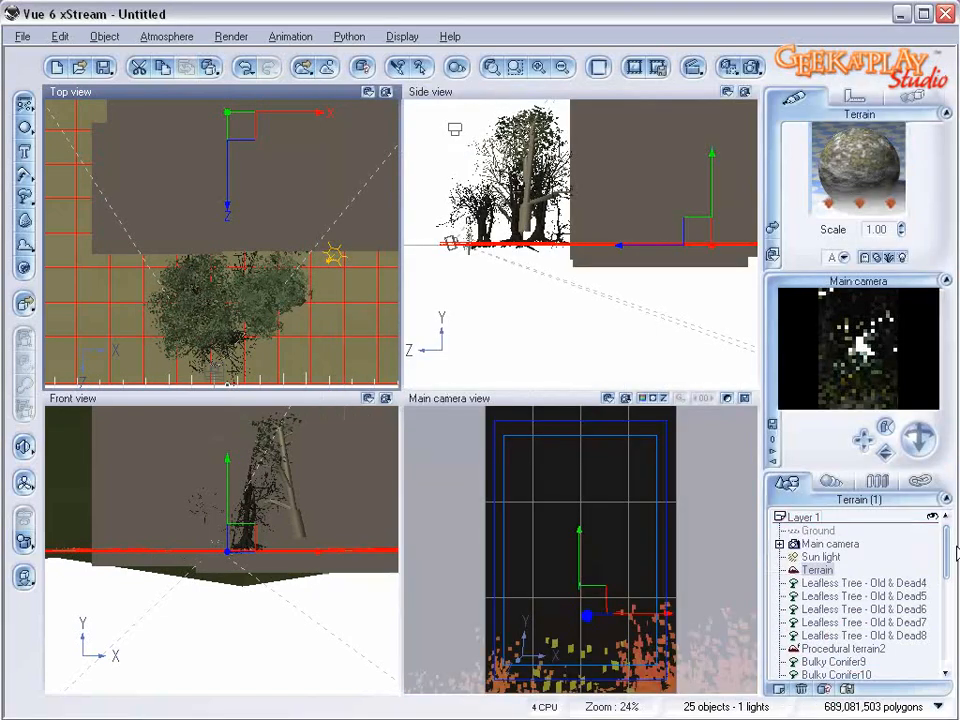
- Move all the conifers and maples, Bulky Conifer9 through Rural Maple Tree25, to Layer 2 and hide that layer
left_click_drag(947, 553, 953, 637)
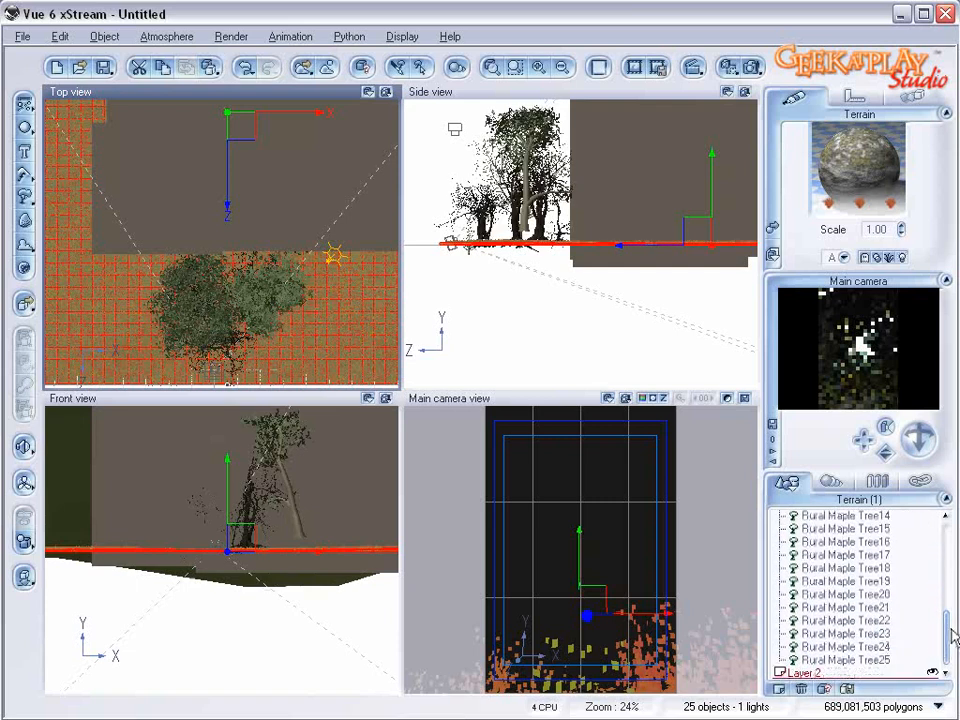
left_click(865, 646)
left_click(865, 660)
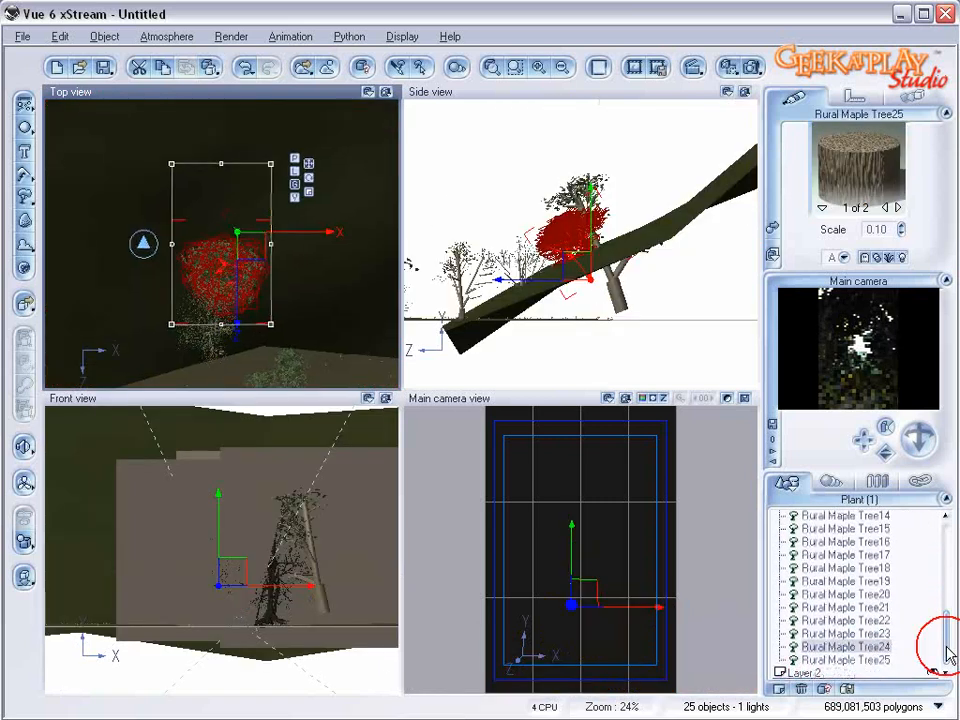
mouse_move(953, 641)
left_mouse_down()
mouse_move(949, 580)
mouse_move(949, 626)
left_mouse_up()
left_click(858, 598, "shift")
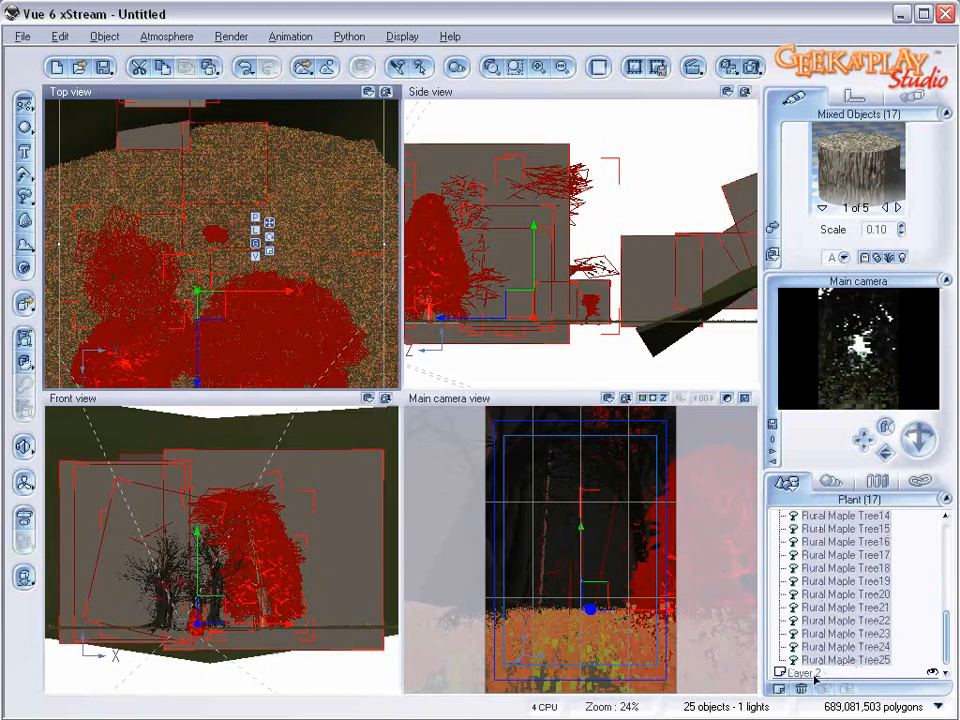
left_click_drag(946, 626, 953, 597)
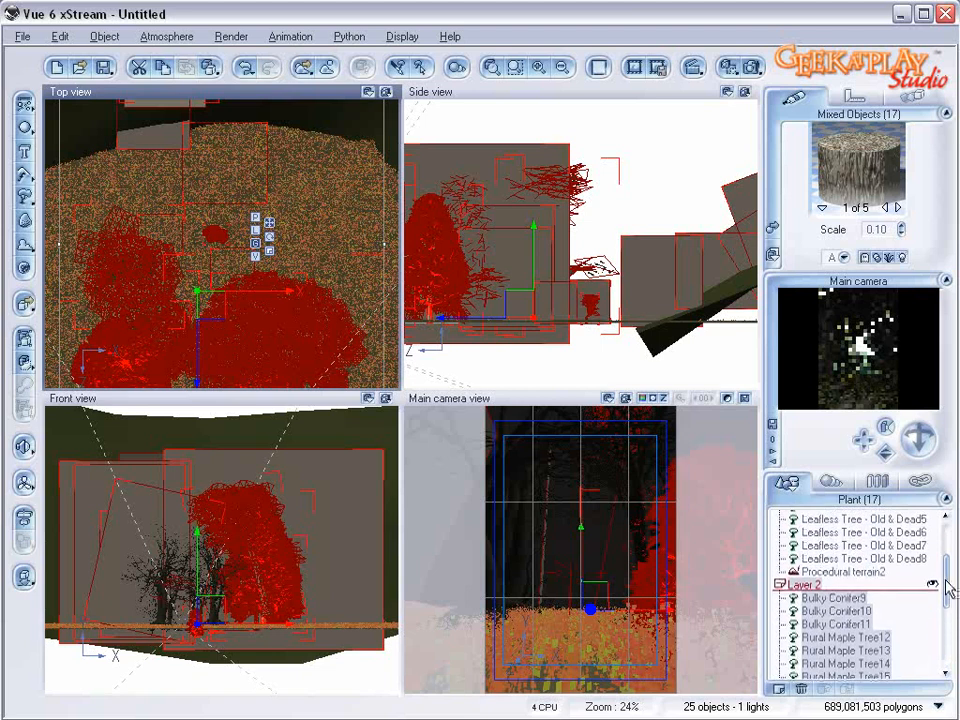
left_click(932, 581)
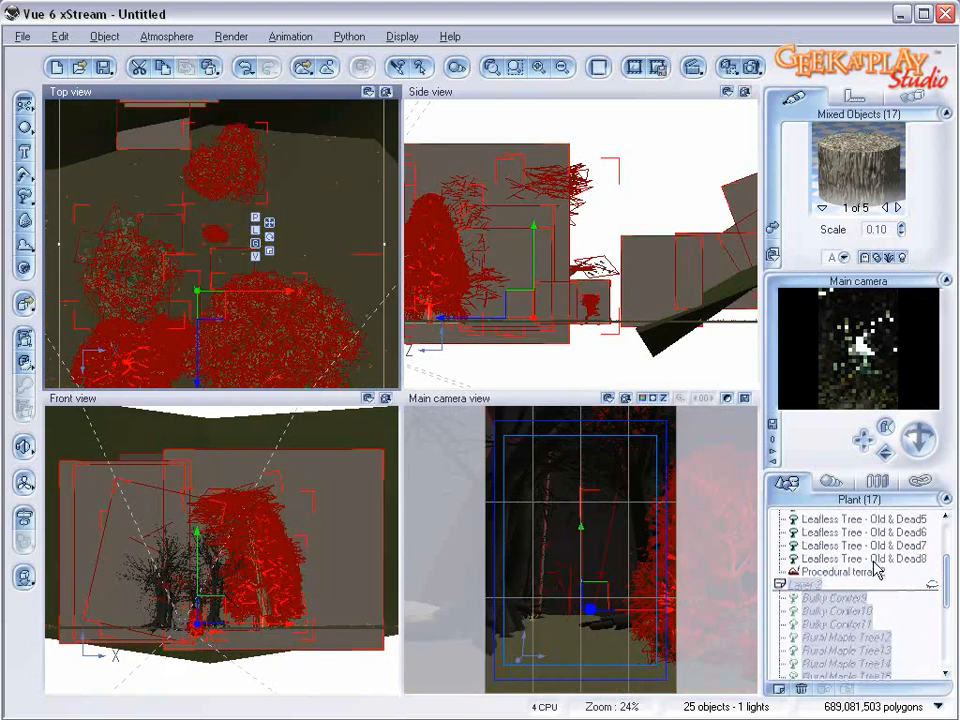
left_click(900, 558)
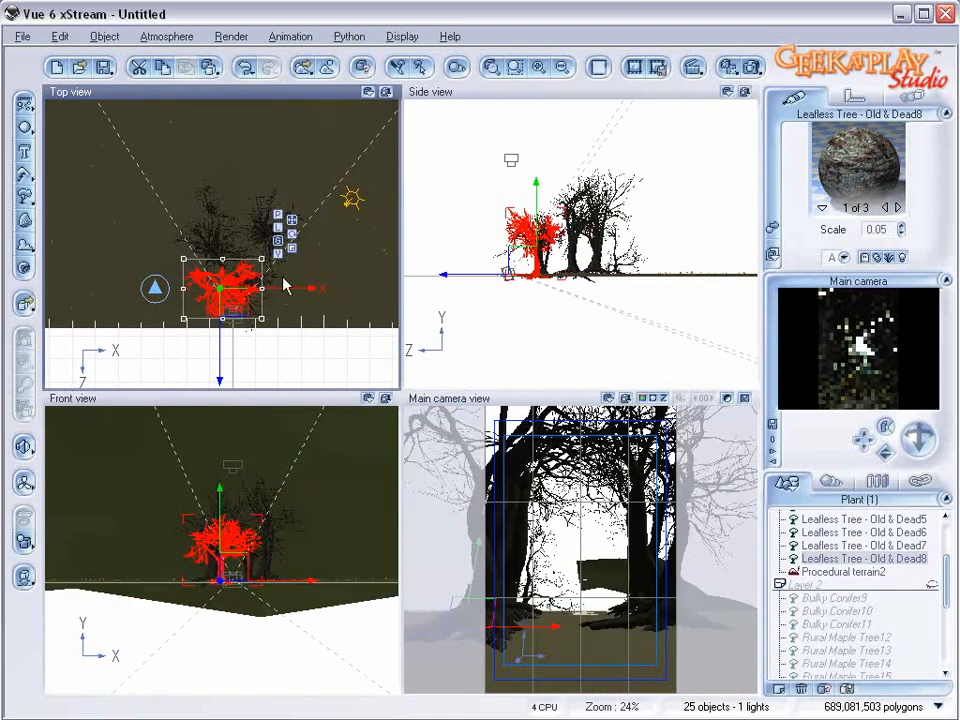
scroll(283, 275, "up", 2)
right_click_drag(313, 305, 302, 182)
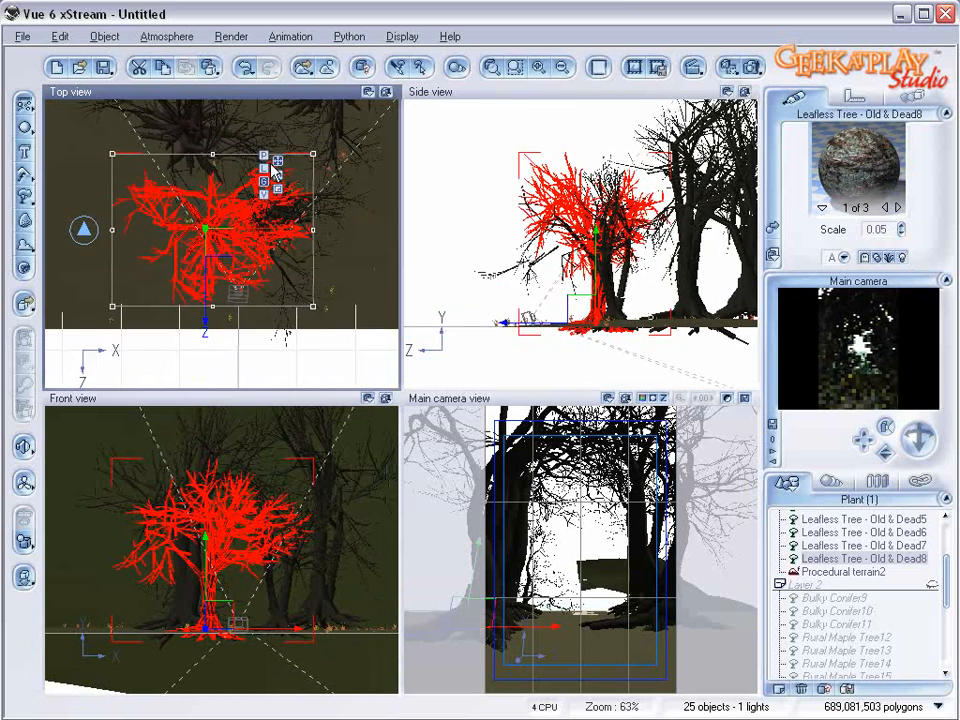
right_click_drag(348, 228, 303, 262)
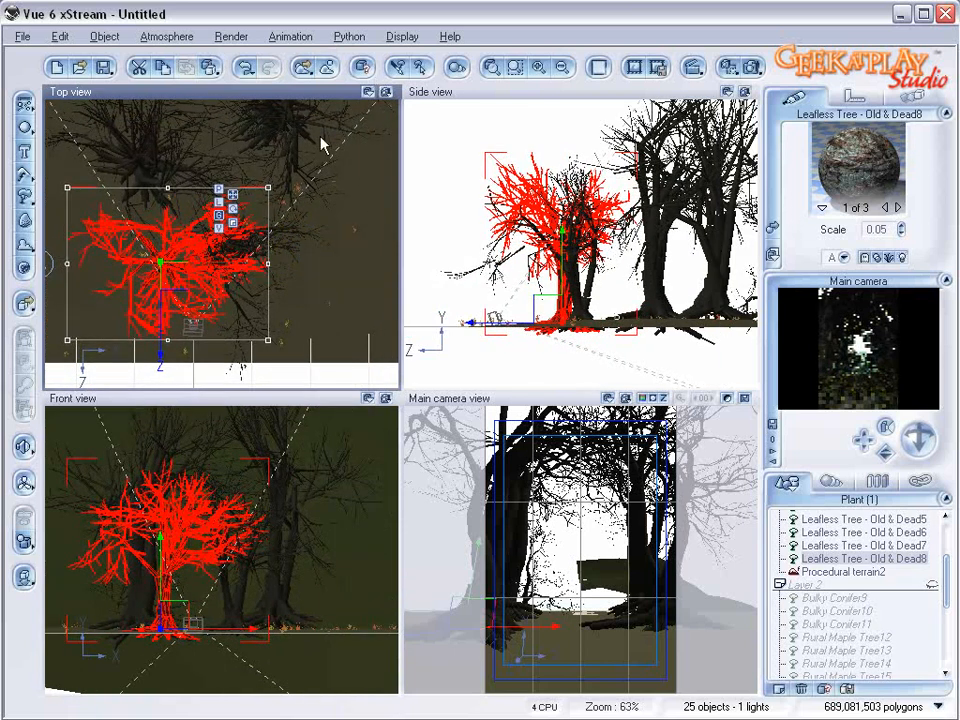
double_click(838, 170)
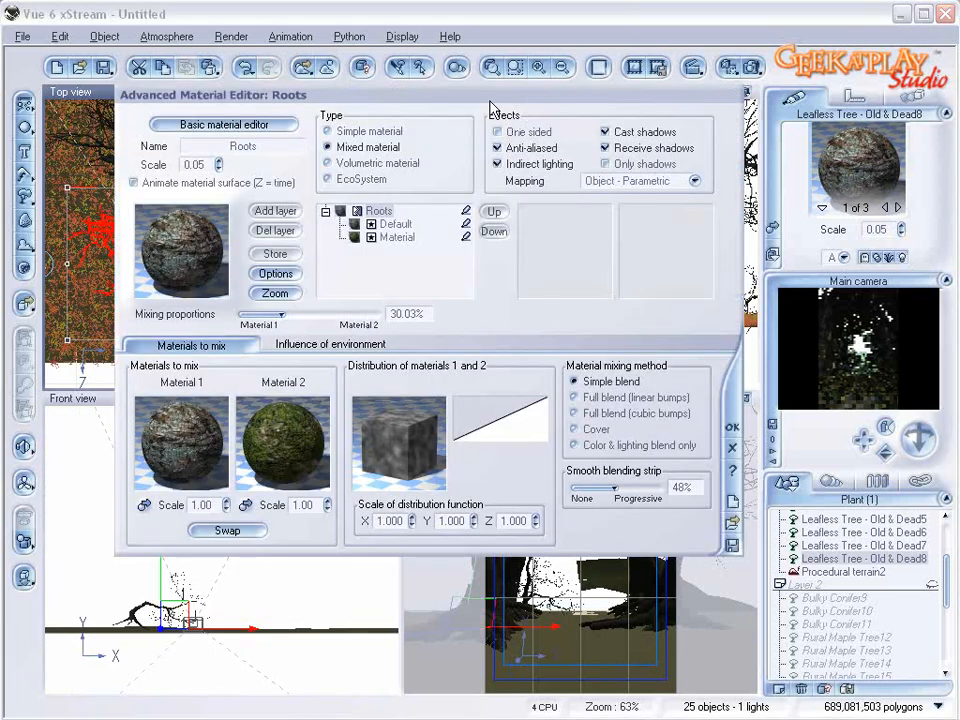
left_click_drag(510, 95, 737, 111)
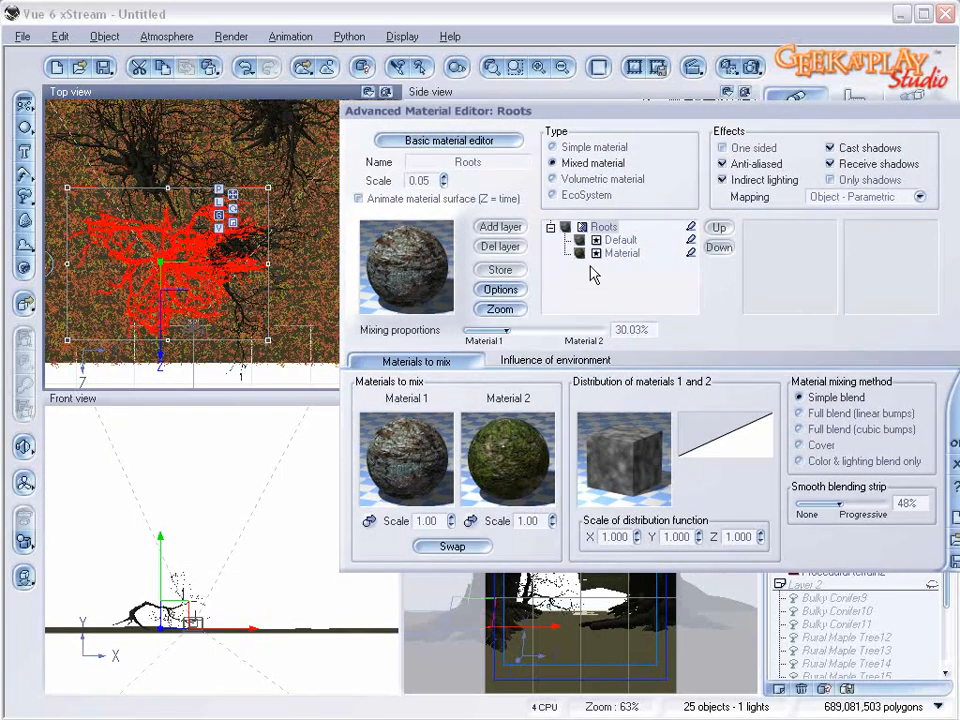
left_click(953, 458)
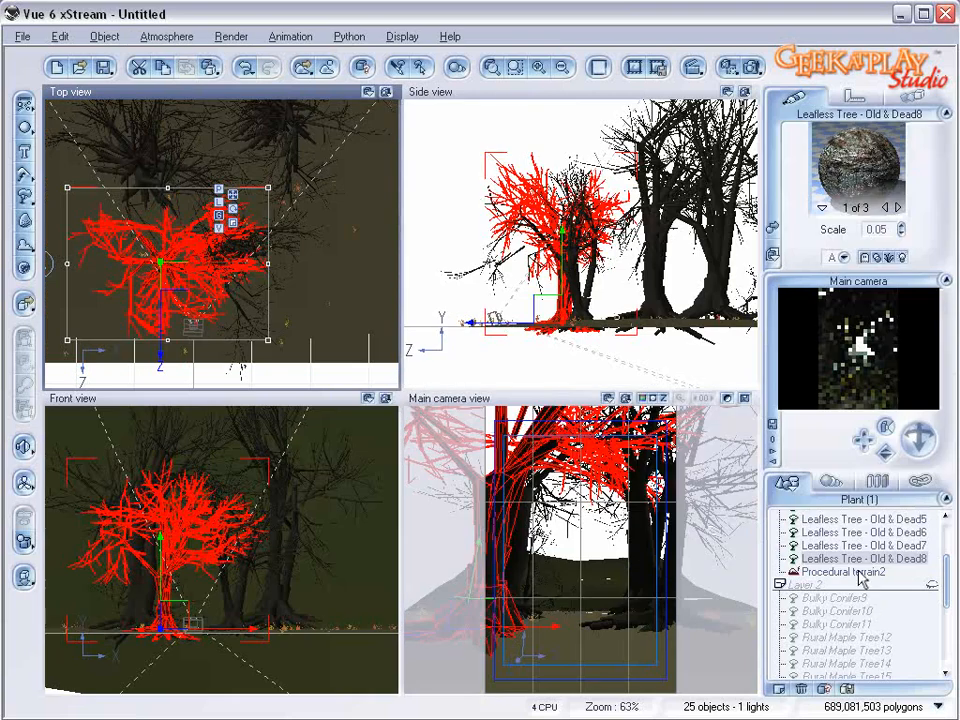
- Select the Terrain and open the EcoSystem Painter for the grass layer of its material
left_click_drag(944, 578, 949, 536)
left_click(815, 571)
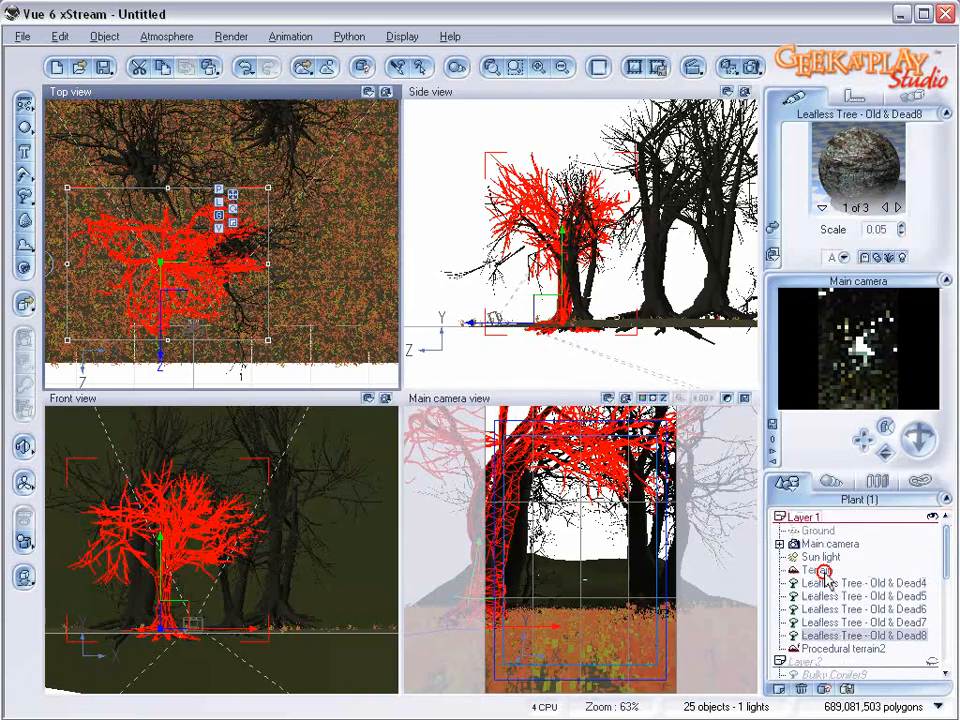
double_click(886, 140)
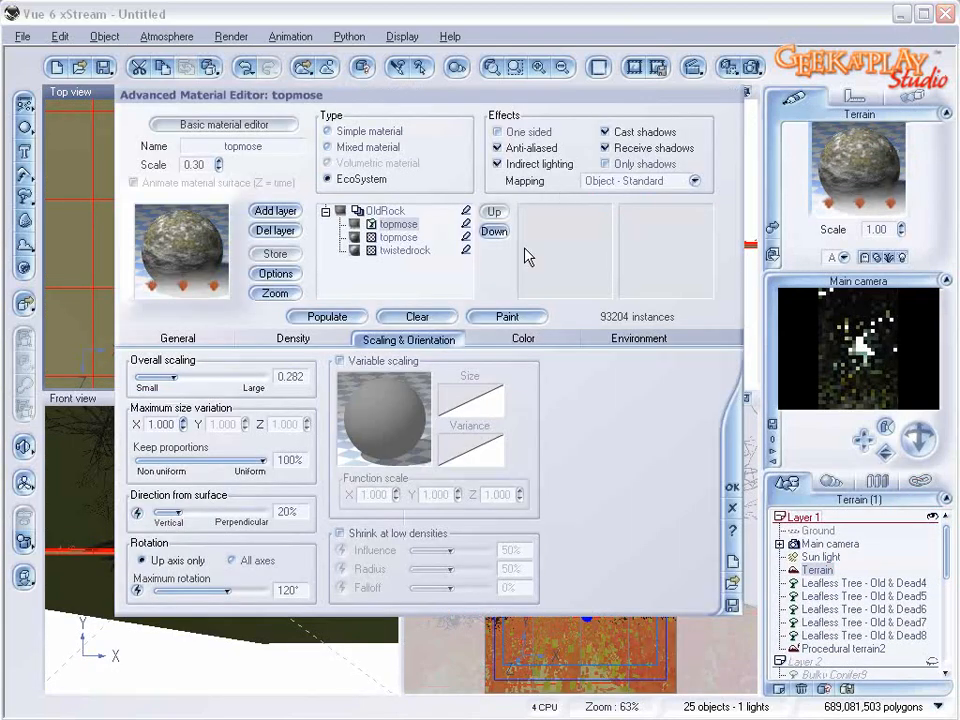
left_click(510, 317)
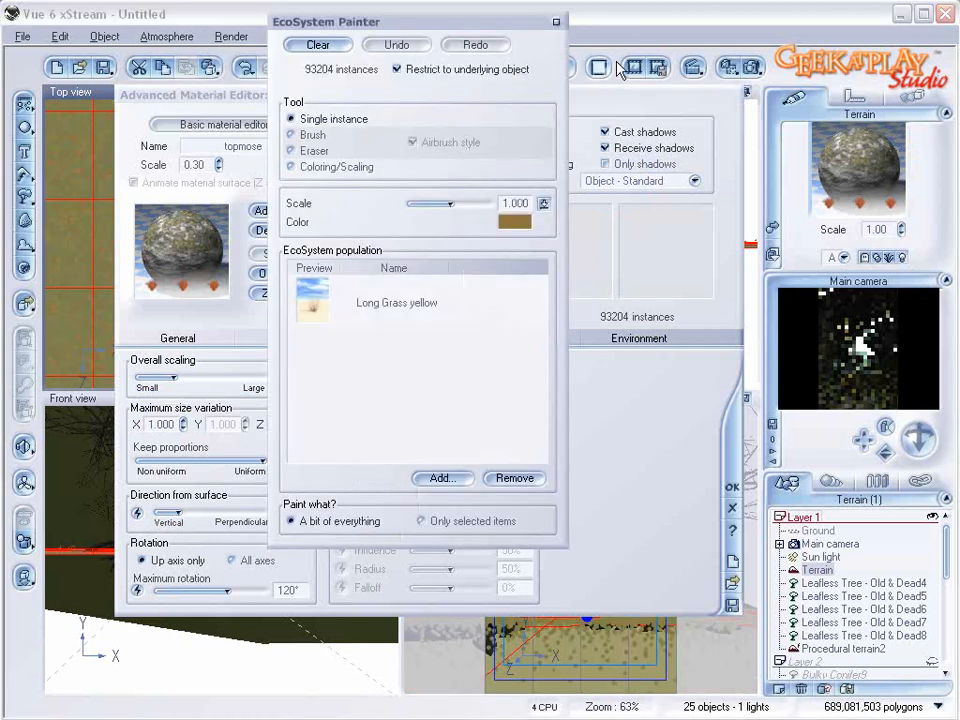
left_click_drag(593, 97, 959, 114)
mouse_move(443, 17)
left_mouse_down()
mouse_move(706, 130)
mouse_move(628, 123)
left_mouse_up()
- Erase Long Grass yellow instances at the terrain's near corner outside the camera's view, using an airbrush-style eraser with radius 20 and flow 100%
mouse_move(338, 266)
right_mouse_down()
mouse_move(367, 146)
mouse_move(340, 70)
right_mouse_up()
scroll(242, 291, "down", 5)
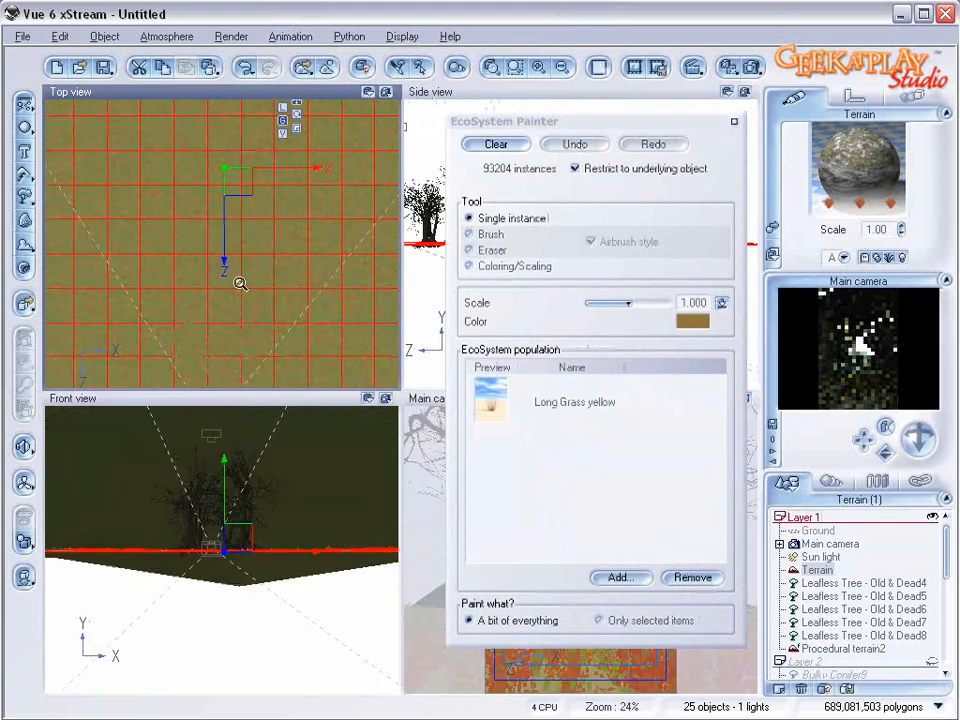
mouse_move(240, 284)
right_mouse_down()
mouse_move(249, 204)
mouse_move(230, 275)
right_mouse_up()
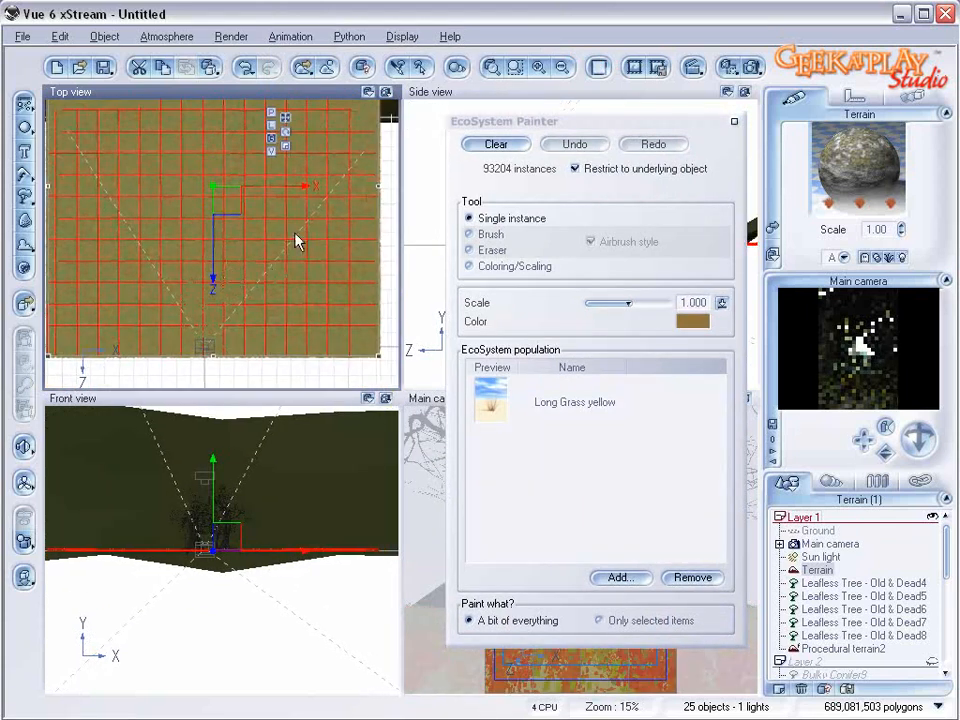
left_click(531, 249)
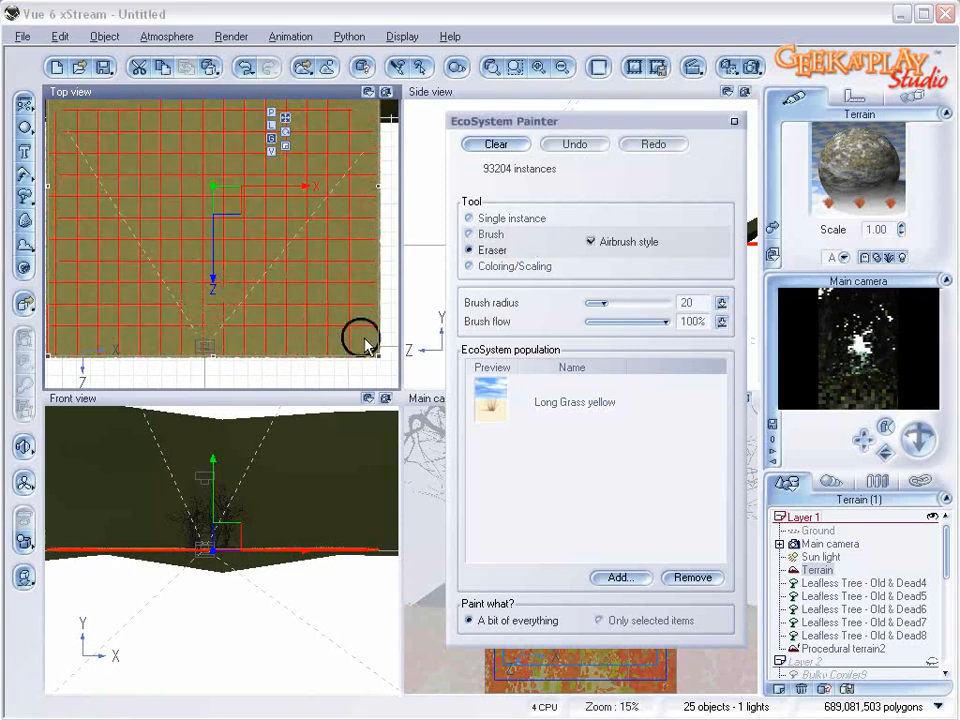
left_click_drag(351, 343, 373, 353)
left_click(573, 401)
mouse_move(347, 304)
left_mouse_down()
mouse_move(343, 279)
mouse_move(349, 288)
left_mouse_up()
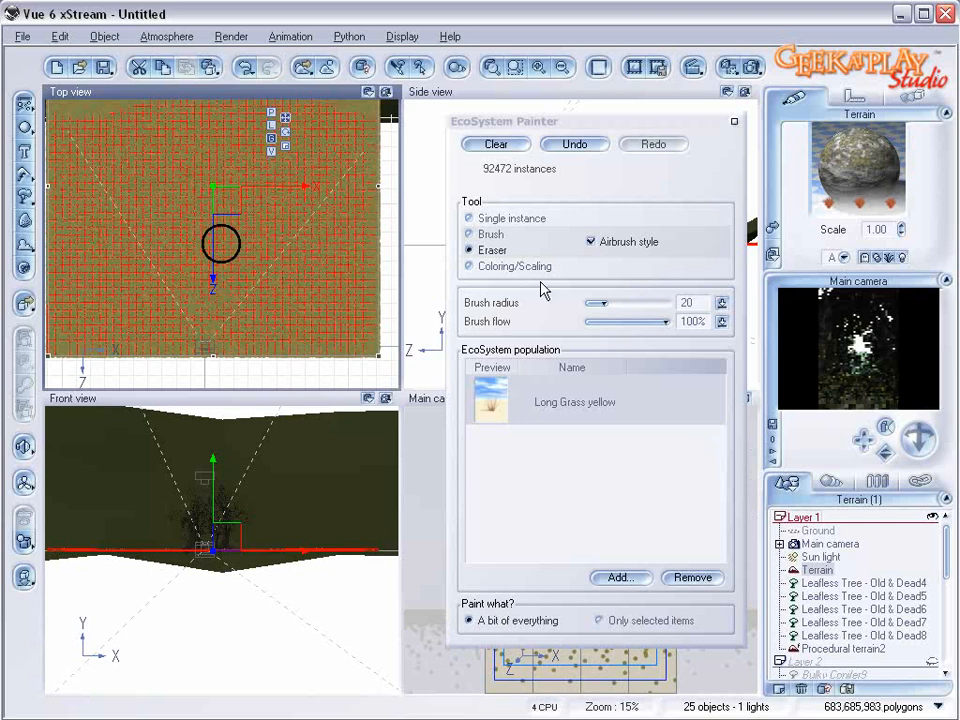
- Turn off airbrush style and erase the grass on both sides of the terrain outside the camera's field of view
mouse_move(351, 317)
left_mouse_down()
mouse_move(339, 326)
mouse_move(345, 302)
mouse_move(348, 312)
left_mouse_up()
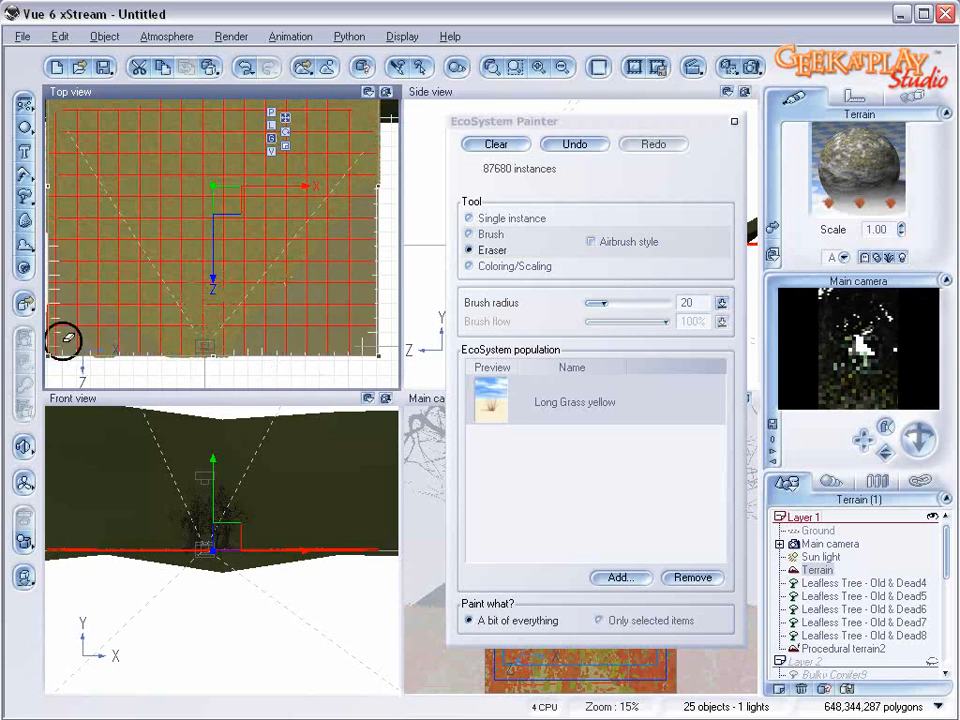
left_click_drag(59, 240, 154, 358)
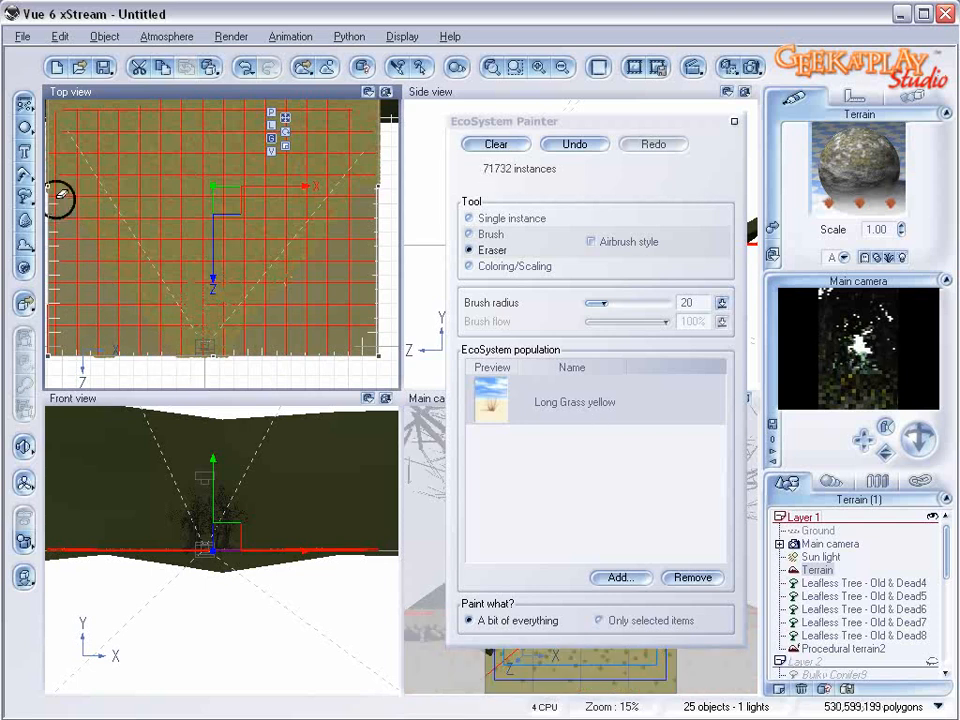
mouse_move(68, 343)
left_mouse_down()
mouse_move(120, 351)
mouse_move(111, 285)
mouse_move(92, 261)
left_mouse_up()
- Thin the grass along the path between the trees with the airbrush-style eraser at radius 15 and flow 84%
left_click(650, 244)
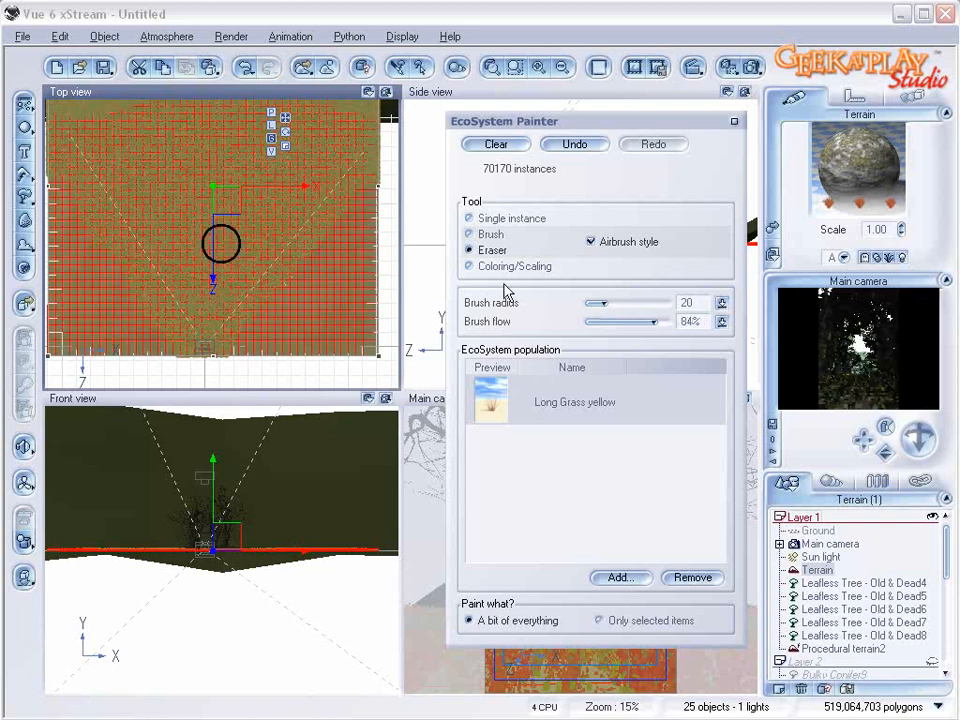
left_click(611, 302)
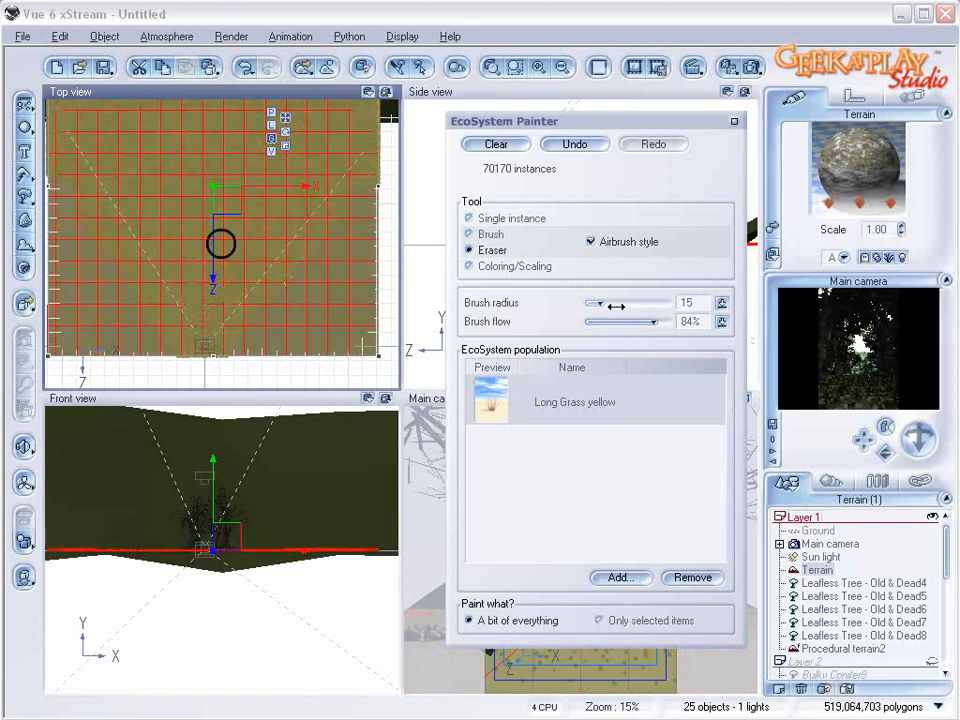
left_click_drag(606, 302, 593, 302)
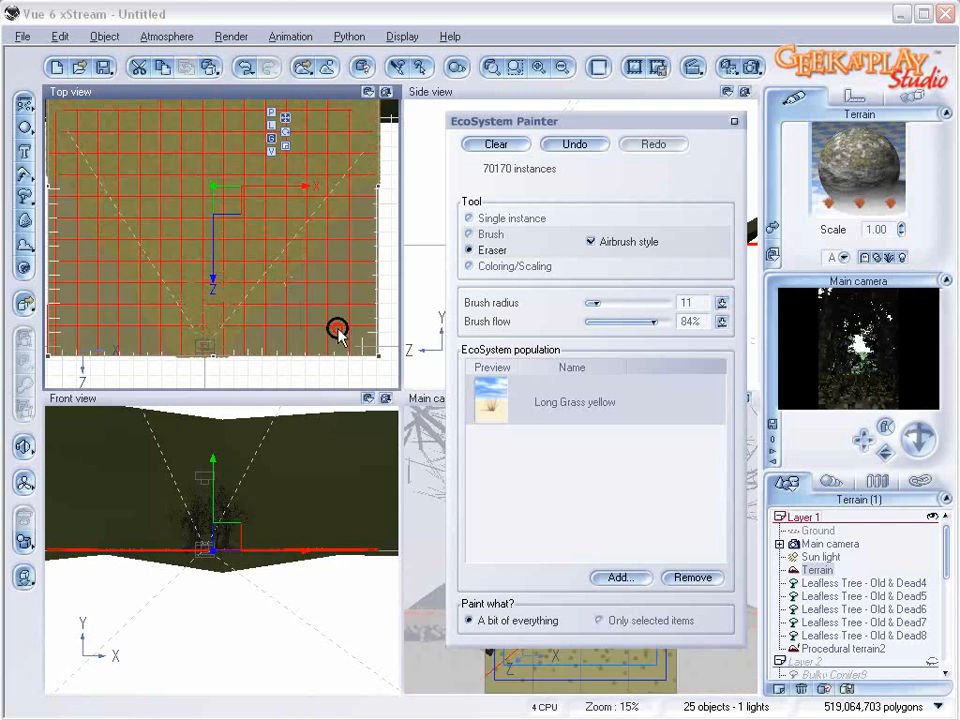
scroll(268, 314, "up", 2)
mouse_move(268, 314)
right_mouse_down()
mouse_move(306, 219)
mouse_move(288, 220)
mouse_move(293, 261)
right_mouse_up()
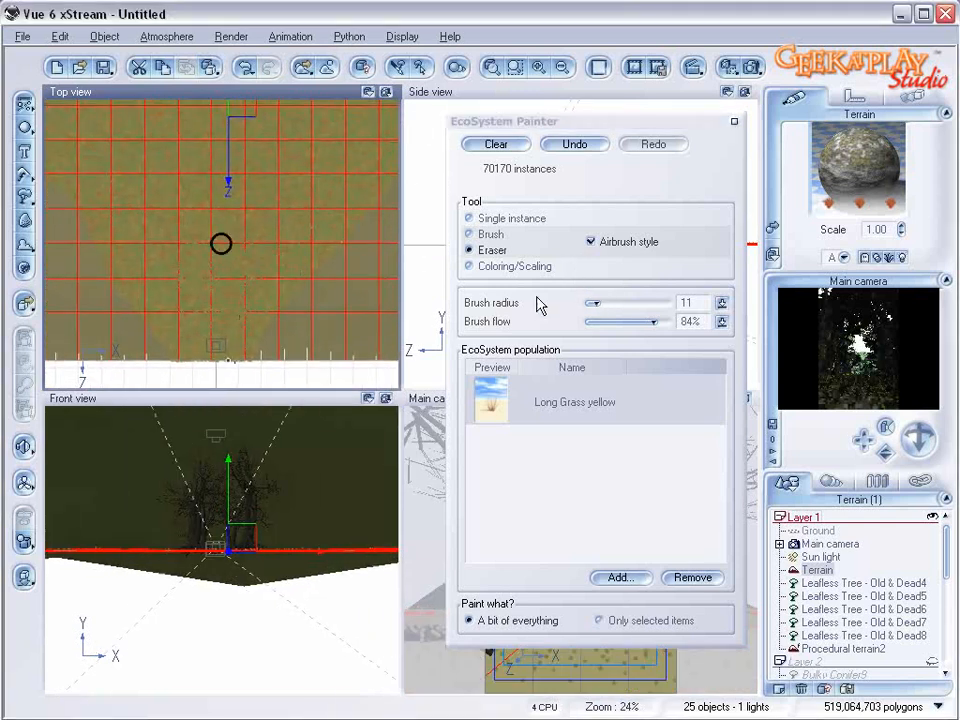
scroll(284, 294, "up", 2)
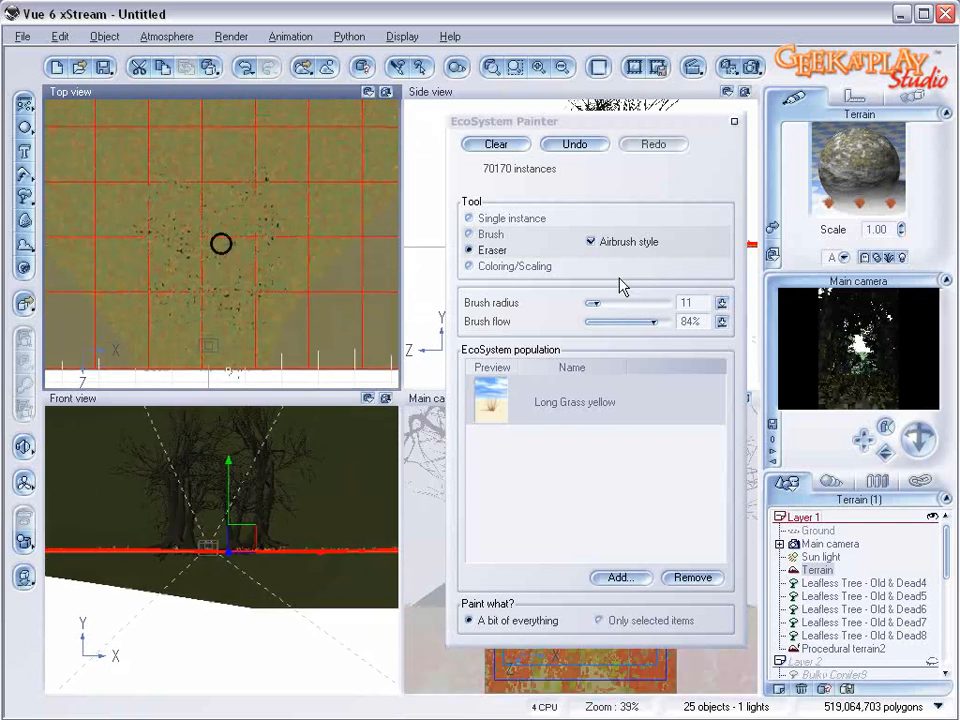
left_click_drag(608, 301, 613, 301)
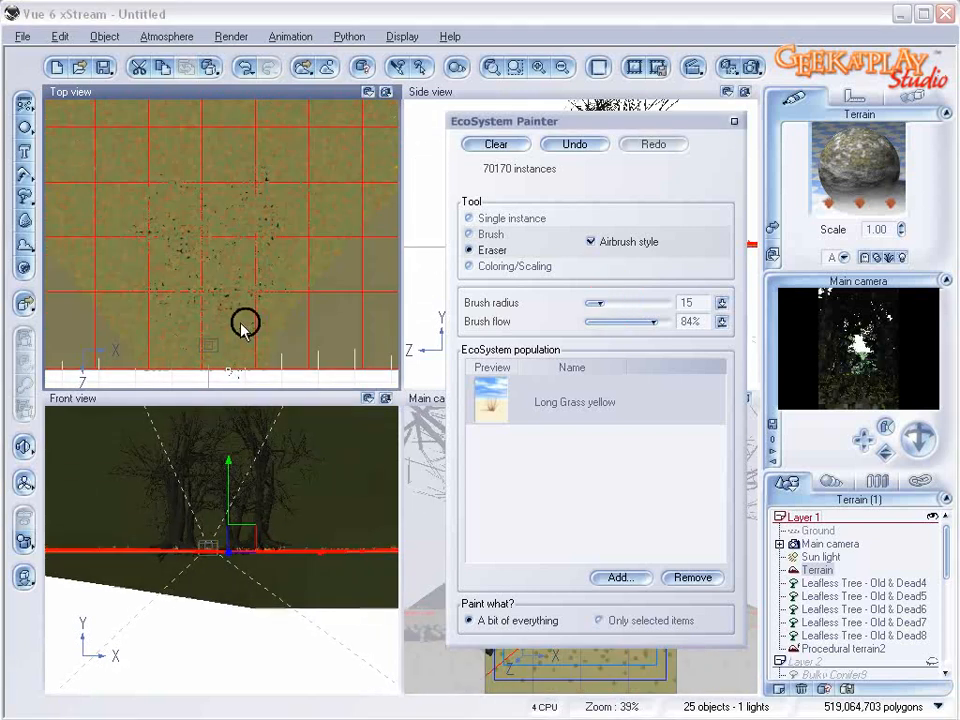
mouse_move(214, 322)
left_mouse_down()
mouse_move(238, 292)
mouse_move(216, 304)
mouse_move(220, 286)
mouse_move(219, 308)
left_mouse_up()
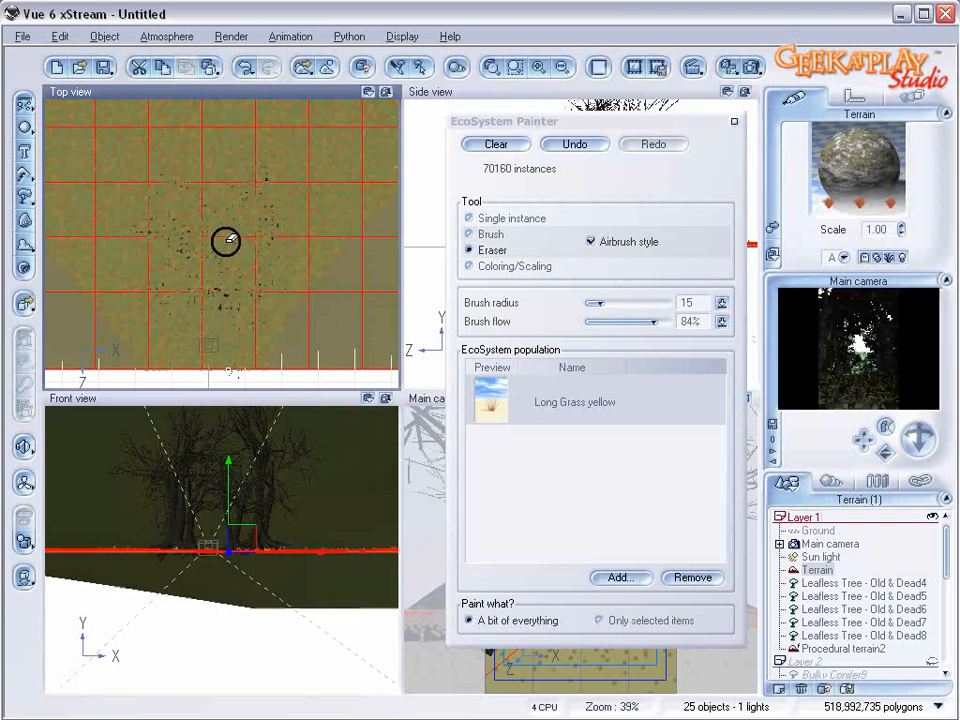
mouse_move(218, 224)
left_mouse_down()
mouse_move(223, 146)
mouse_move(224, 204)
left_mouse_up()
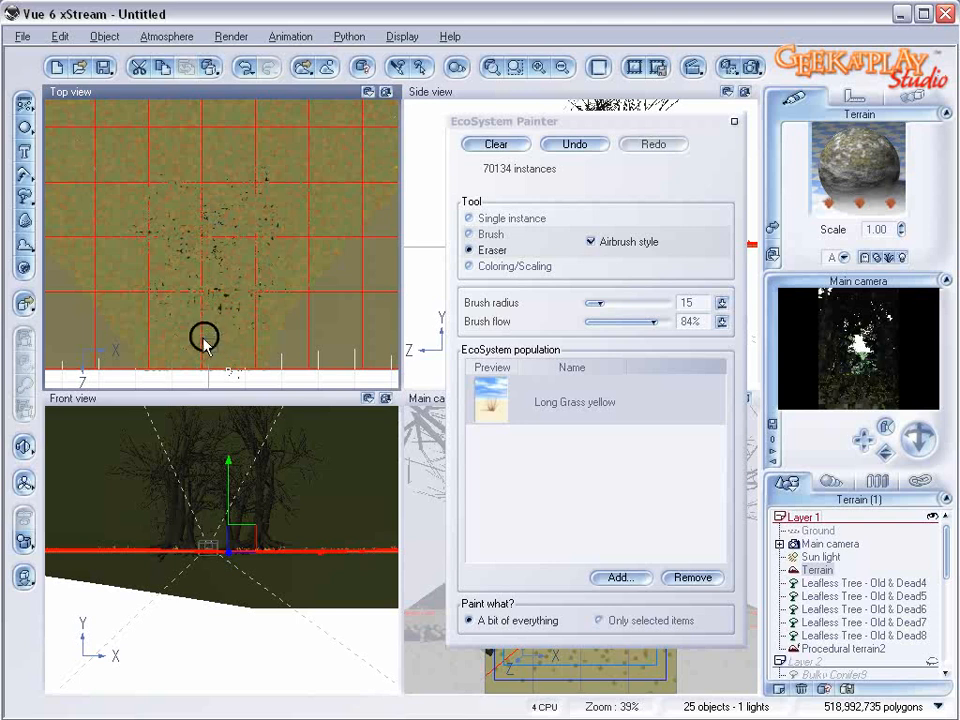
mouse_move(216, 285)
left_mouse_down()
mouse_move(216, 315)
mouse_move(207, 298)
left_mouse_up()
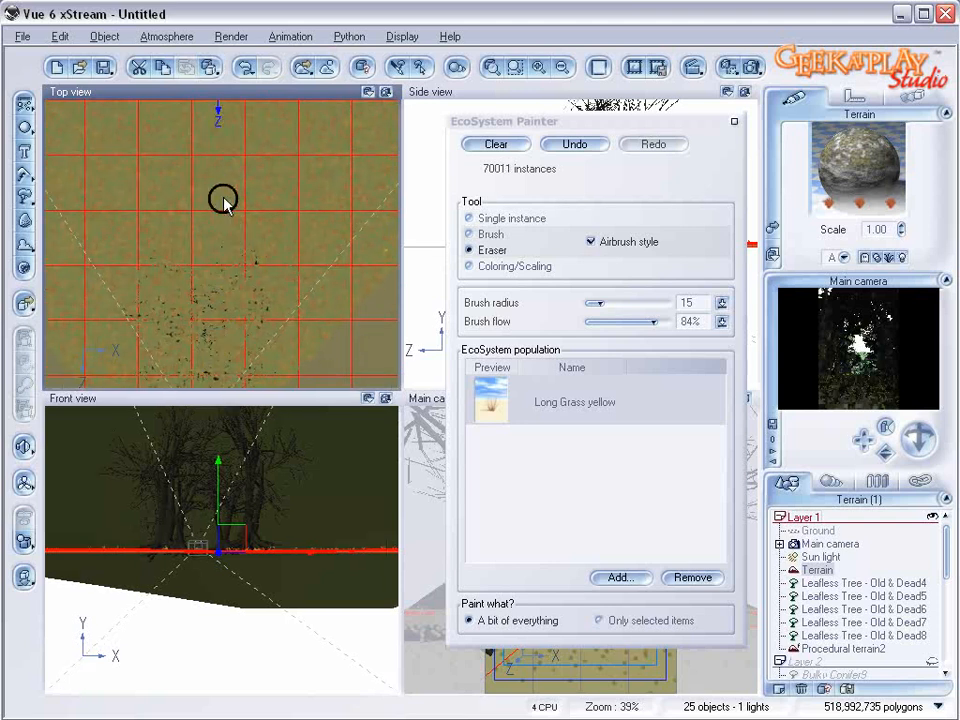
- Erase more grass on the path between the farther tree trunks in a closer top view, and close the EcoSystem Painter
scroll(223, 233, "up", 4)
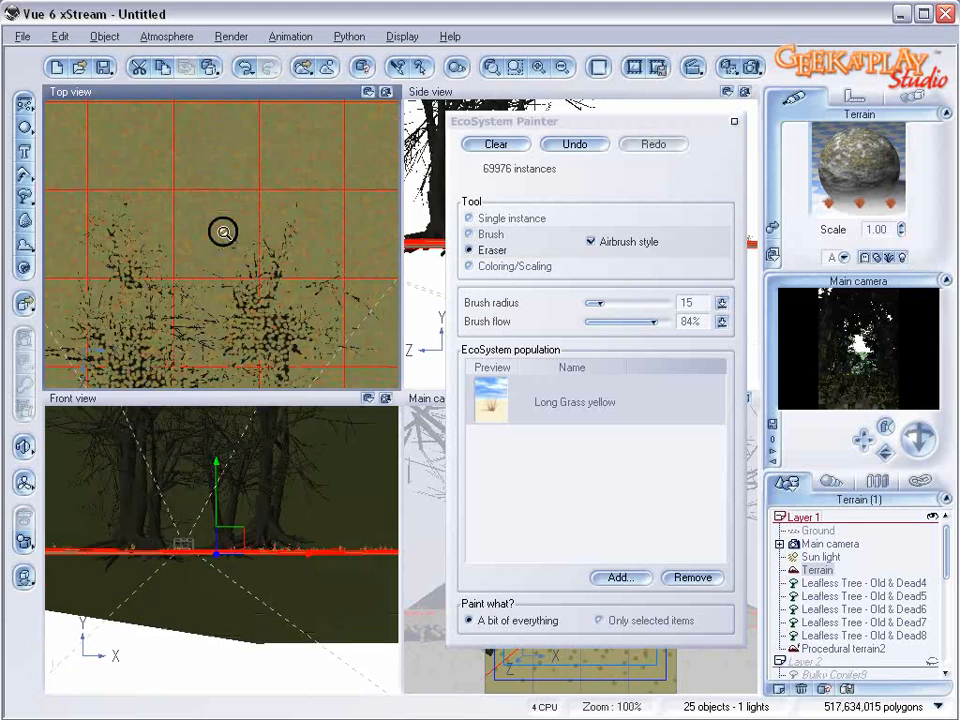
right_click_drag(248, 274, 245, 62)
right_click_drag(246, 327, 261, 458)
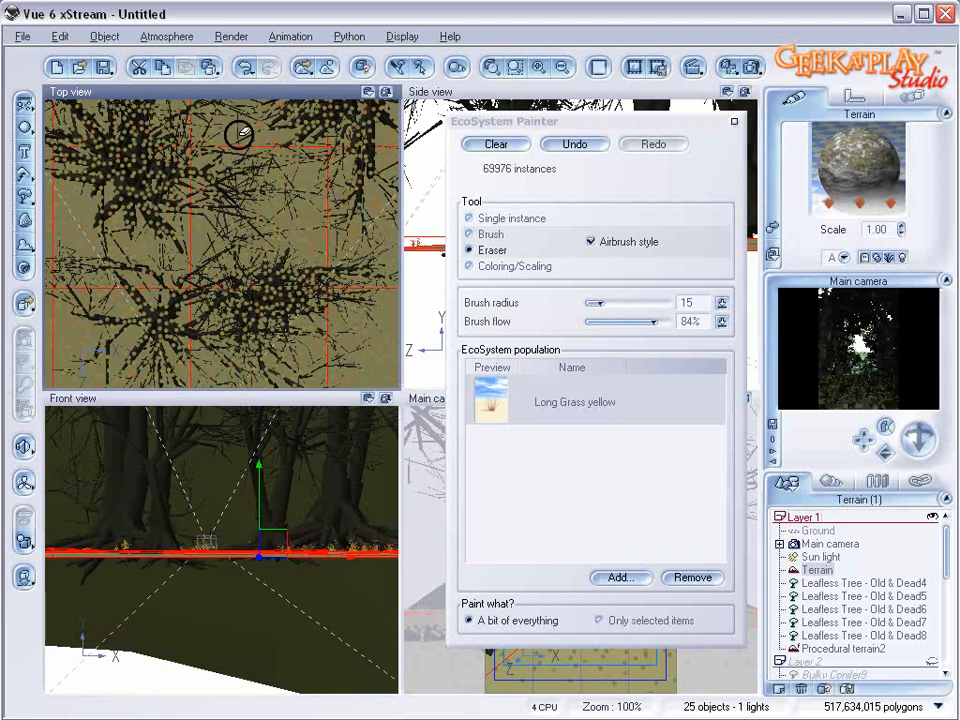
right_click_drag(238, 243, 210, 411)
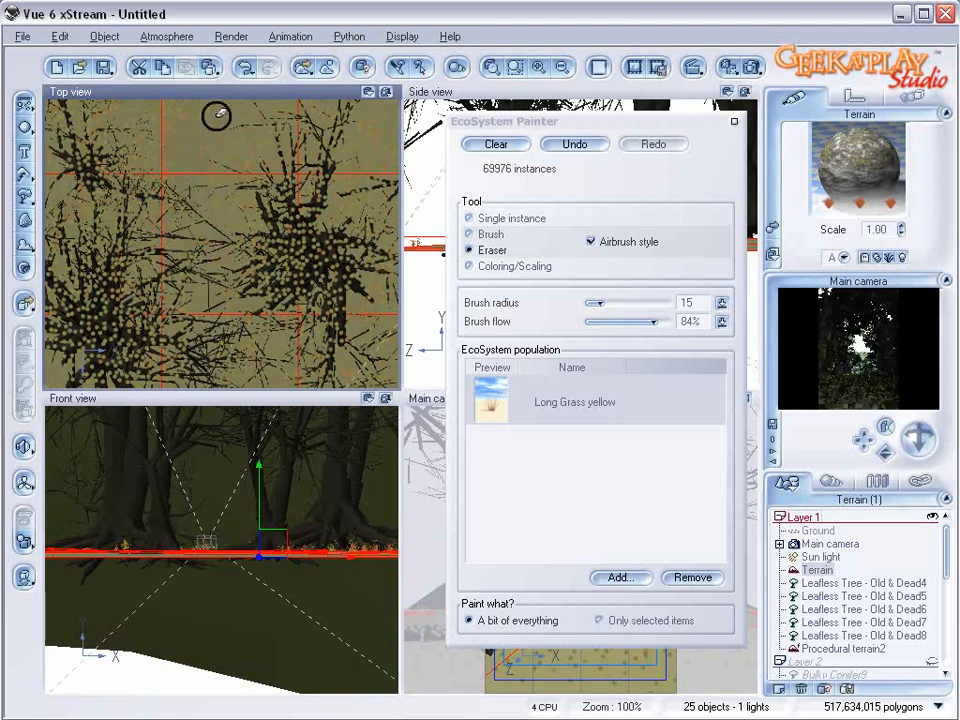
left_click_drag(197, 126, 221, 243)
left_click(733, 123)
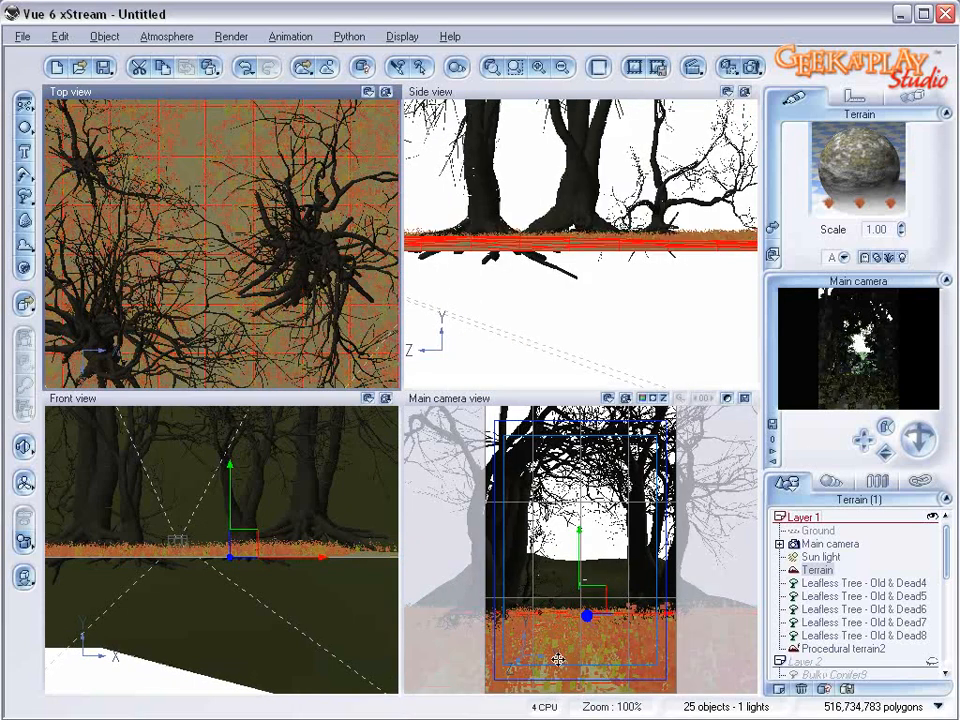
- Reopen the EcoSystem Painter and erase grass on the path just in front of the camera with the airbrush-style eraser, radius 15, flow 84%
right_click_drag(170, 242, 256, 22)
right_click_drag(311, 299, 238, 215)
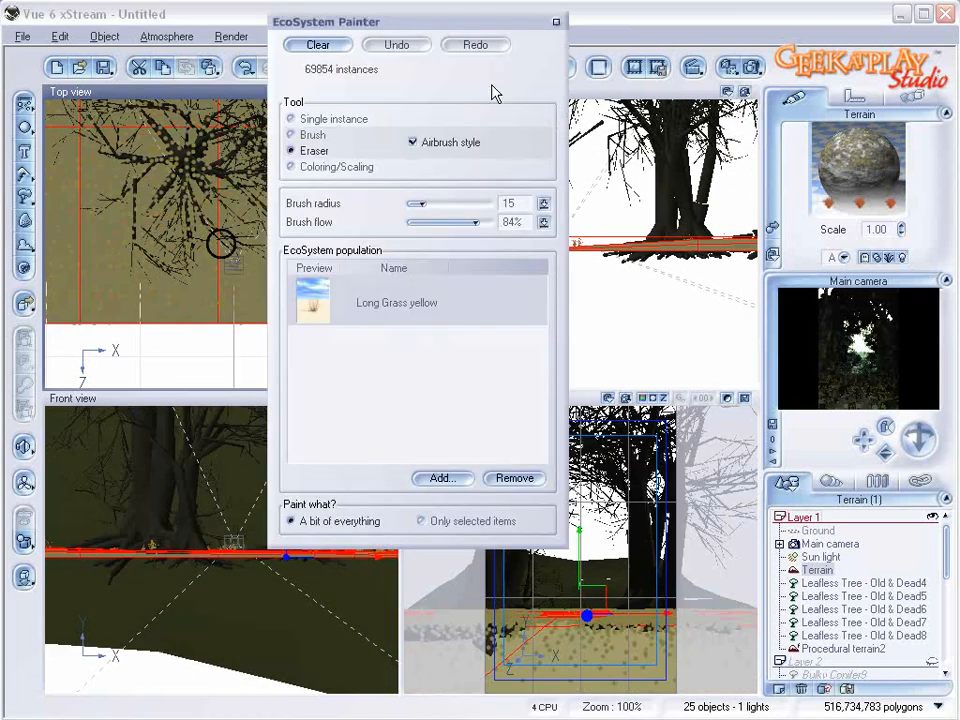
left_click_drag(469, 26, 682, 100)
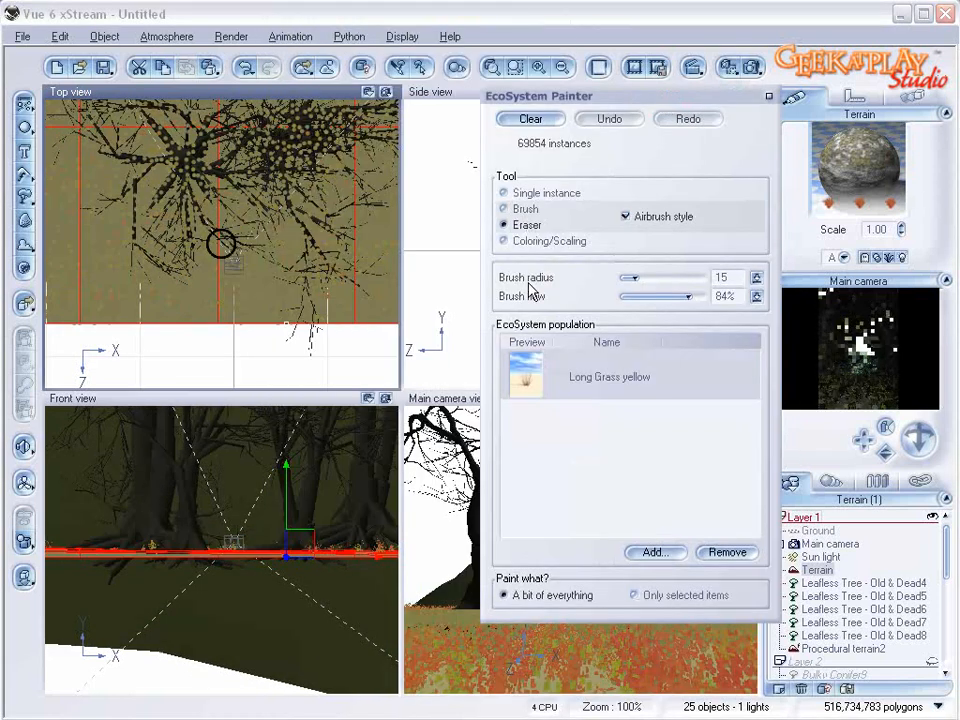
left_click(233, 221)
left_click_drag(233, 221, 231, 204)
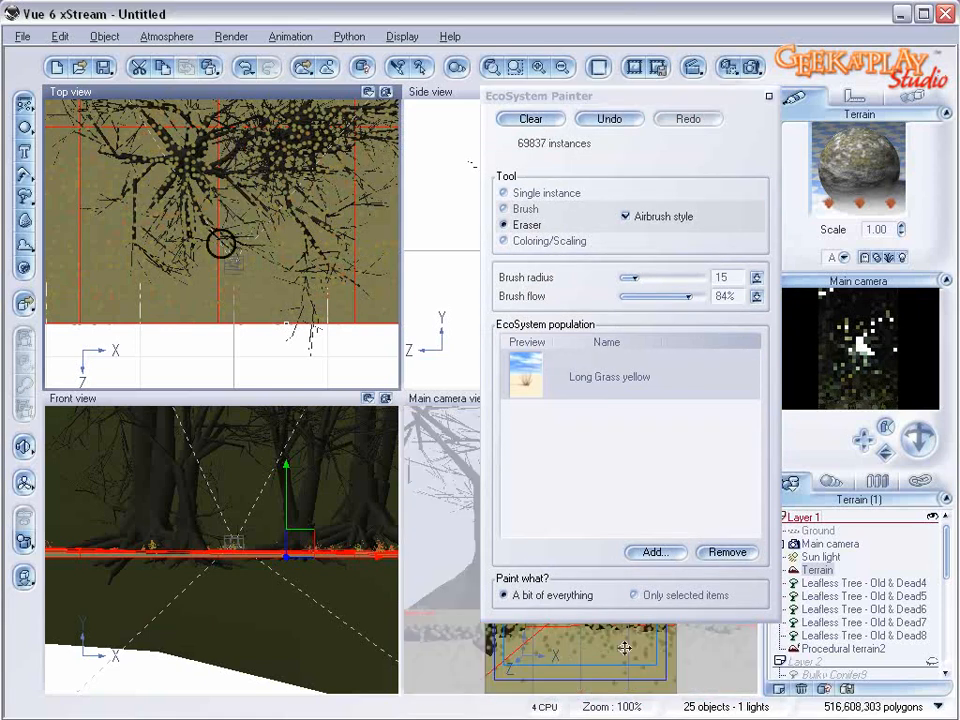
- Erase a strip of grass along the middle of the path, between the tree trunks and out past the farthest trees
right_click_drag(239, 234, 231, 344)
mouse_move(240, 293)
left_mouse_down()
mouse_move(229, 268)
mouse_move(236, 201)
left_mouse_up()
right_click_drag(260, 170, 242, 276)
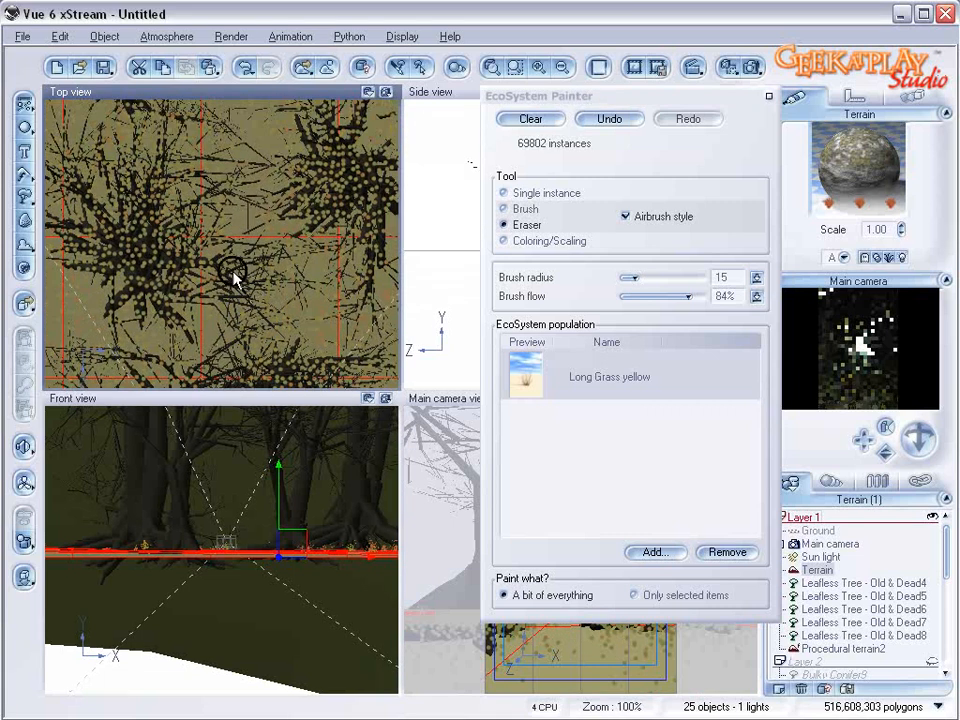
right_click_drag(240, 189, 240, 296)
mouse_move(240, 296)
left_mouse_down()
mouse_move(219, 240)
mouse_move(228, 128)
left_mouse_up()
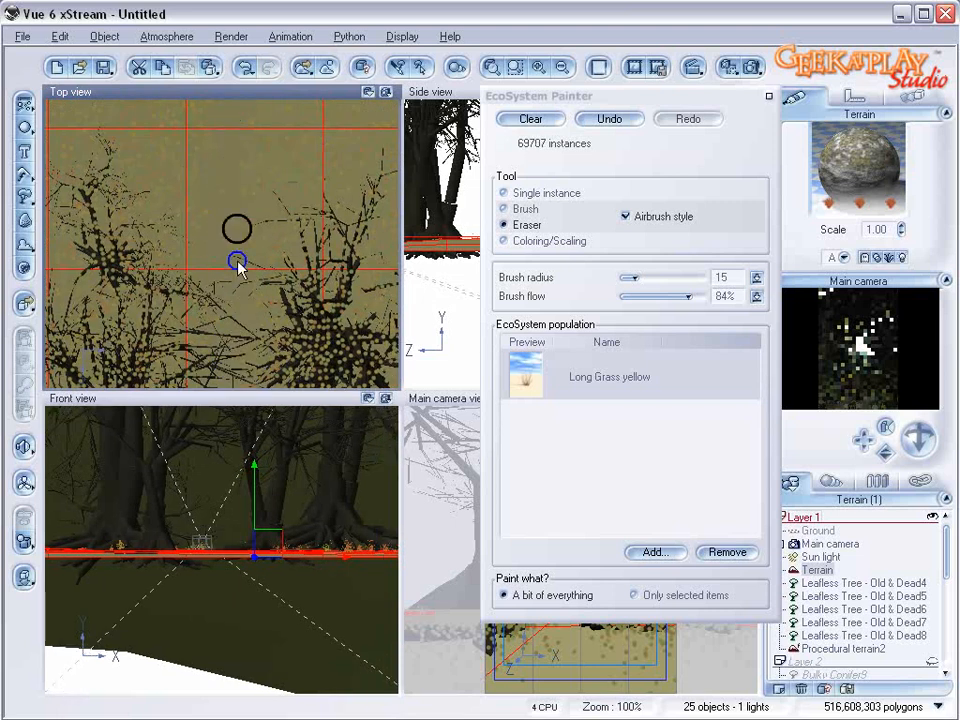
right_click_drag(236, 168, 227, 285)
left_click_drag(231, 216, 300, 118)
left_click_drag(219, 272, 221, 243)
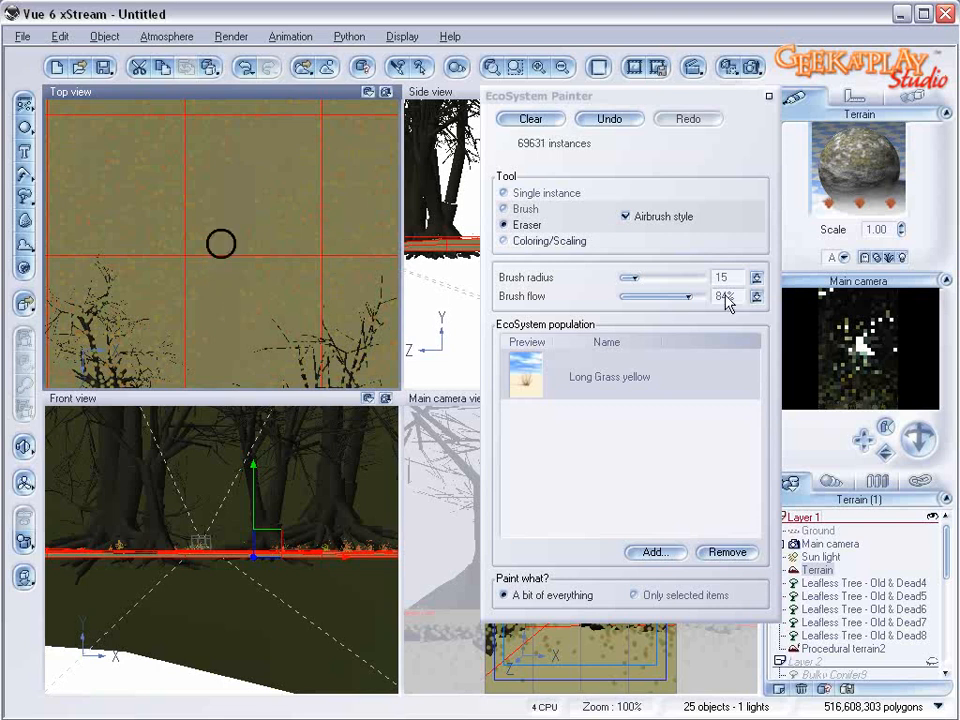
- Close the EcoSystem Painter, render the main camera view to check the thinned path, and dismiss the finished render
left_click(769, 96)
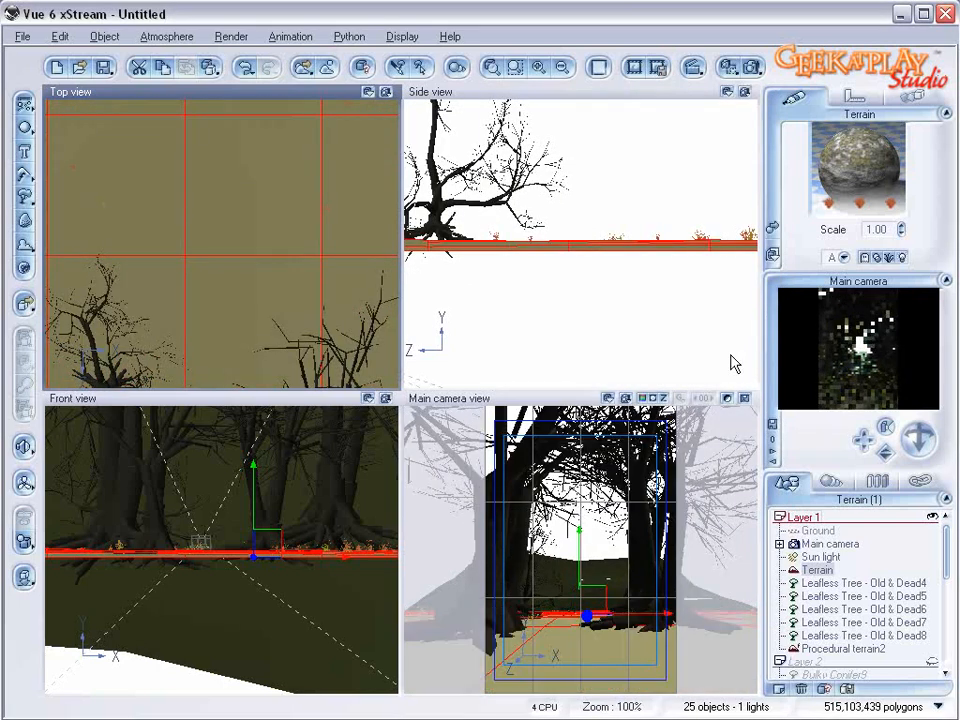
left_click(753, 67)
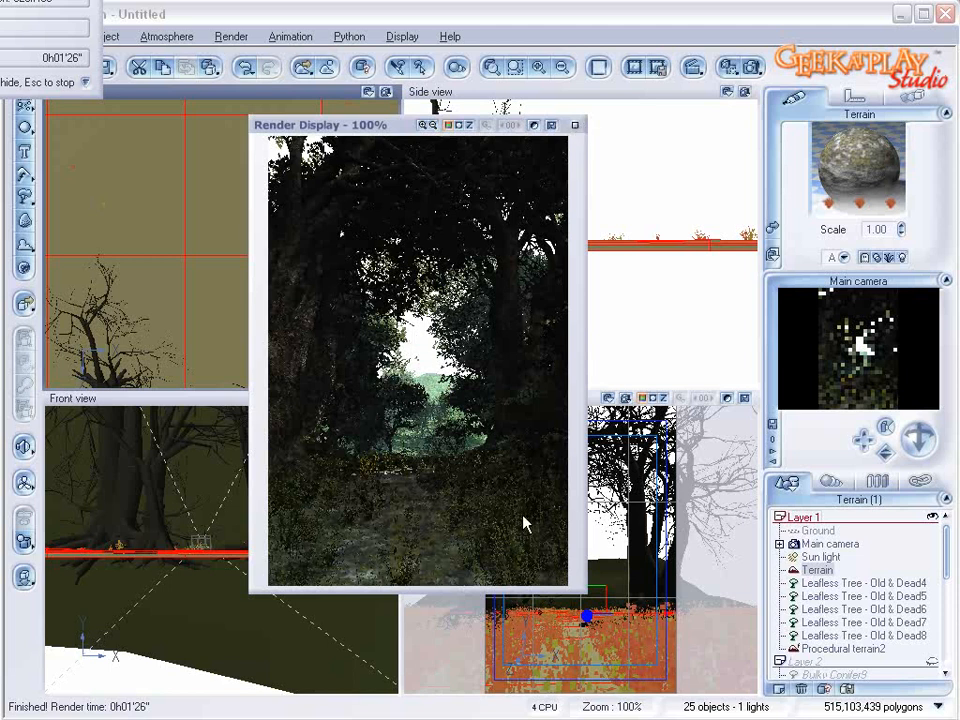
left_click(574, 125)
- Add a spot light to the scene and raise it above the treetops
scroll(545, 220, "down", 5)
right_click_drag(540, 185, 647, 271)
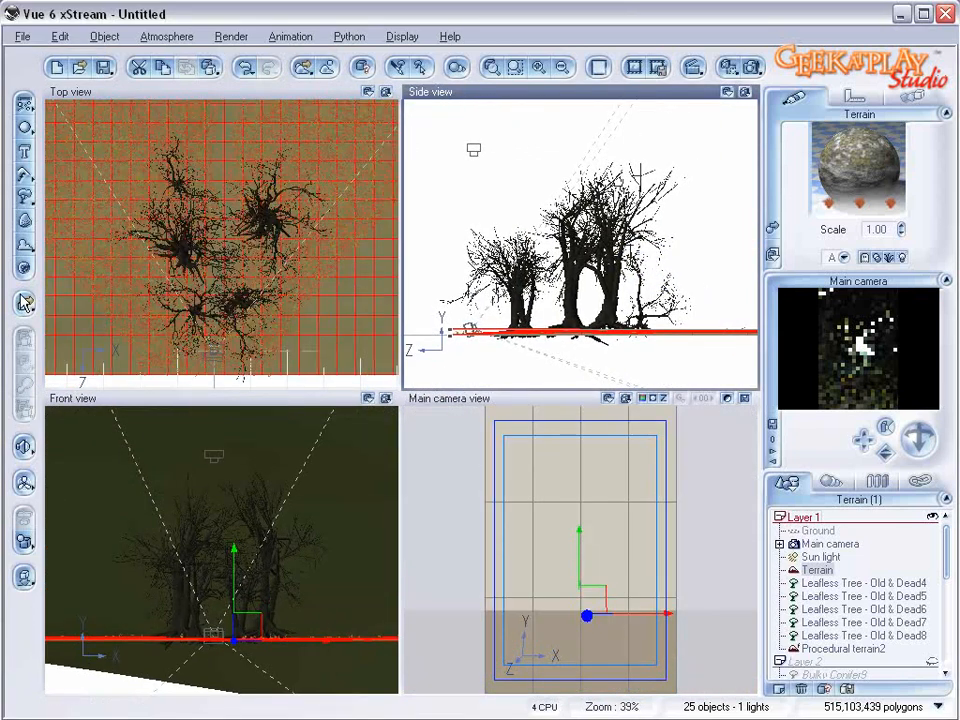
left_click(22, 444)
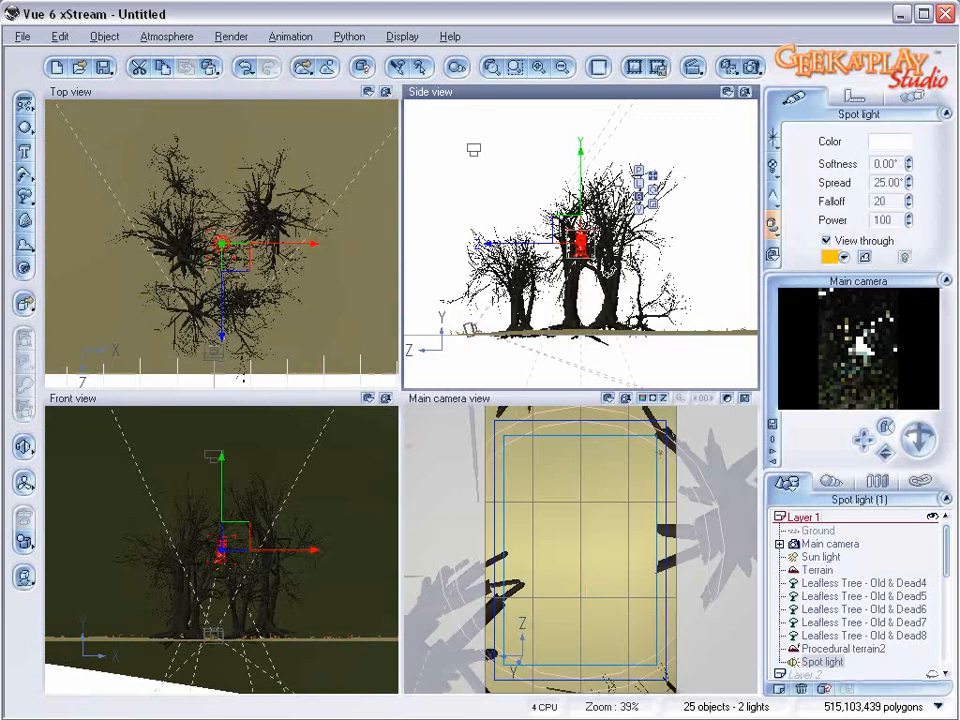
left_click_drag(568, 228, 557, 135)
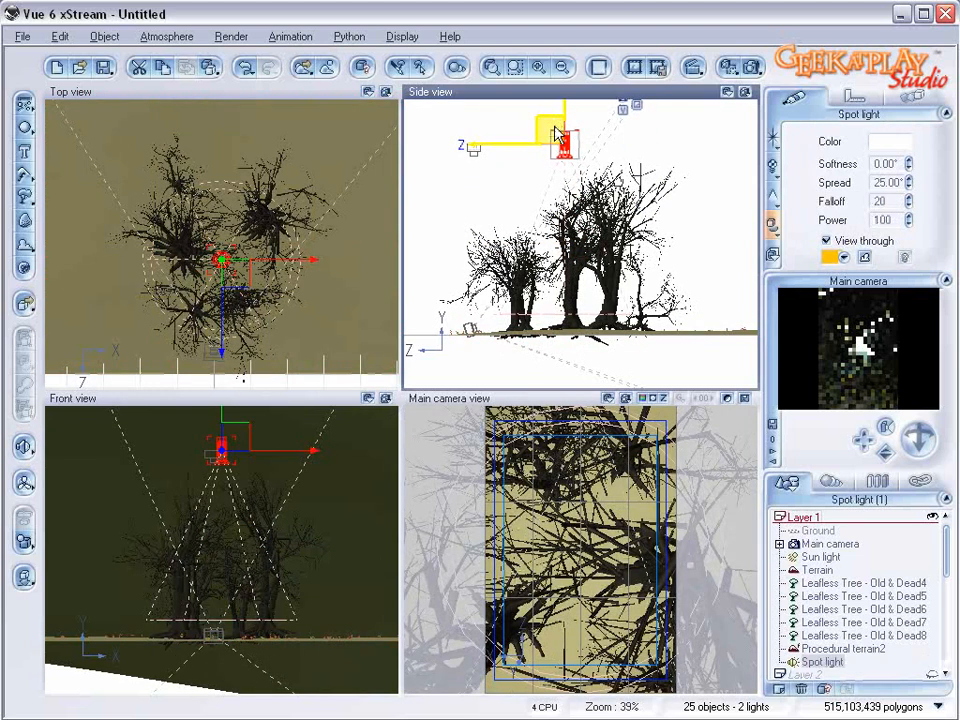
- Look through the spot light to tilt it toward the camera side, then shift it over the large tree beside the path and re-aim it
left_click(826, 241)
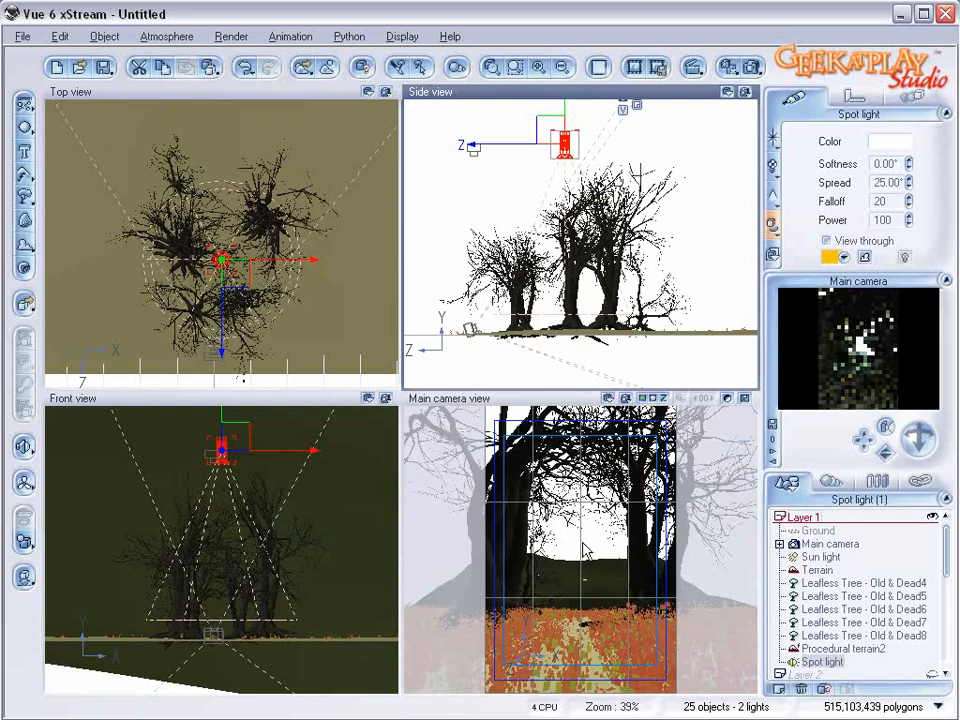
left_click(826, 241)
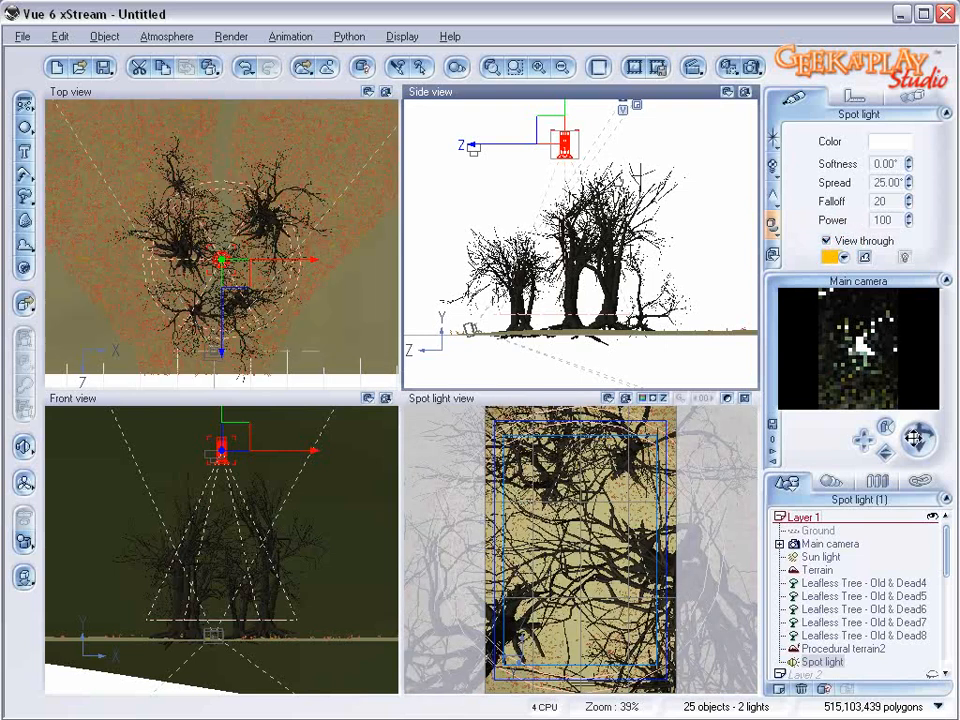
right_click_drag(582, 560, 582, 531)
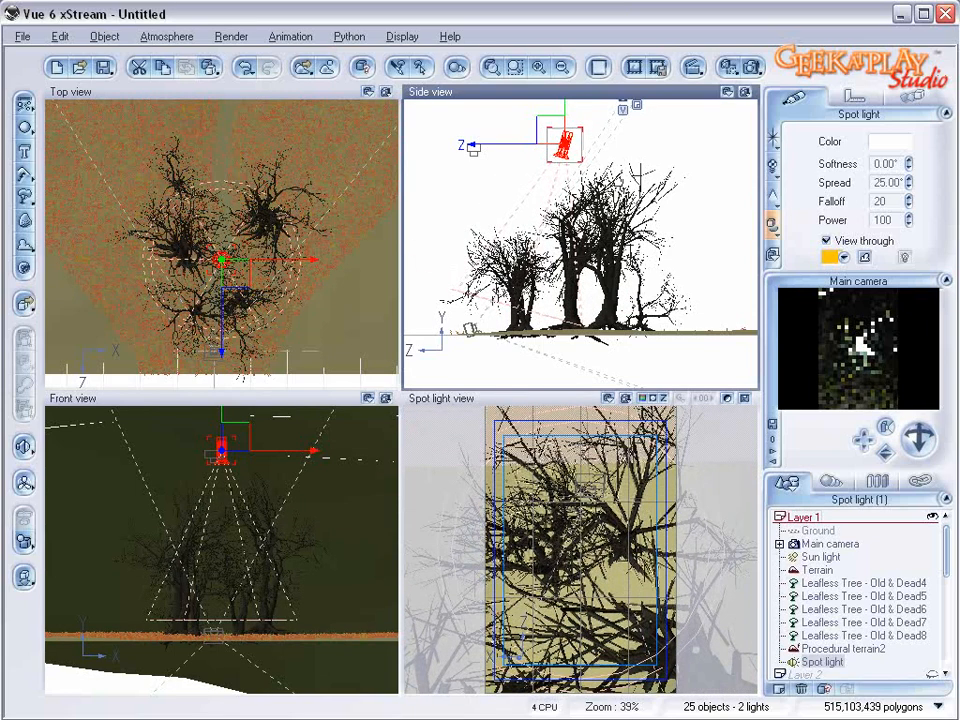
left_click_drag(536, 142, 580, 130)
left_click_drag(224, 238, 258, 230)
left_click_drag(918, 438, 943, 442)
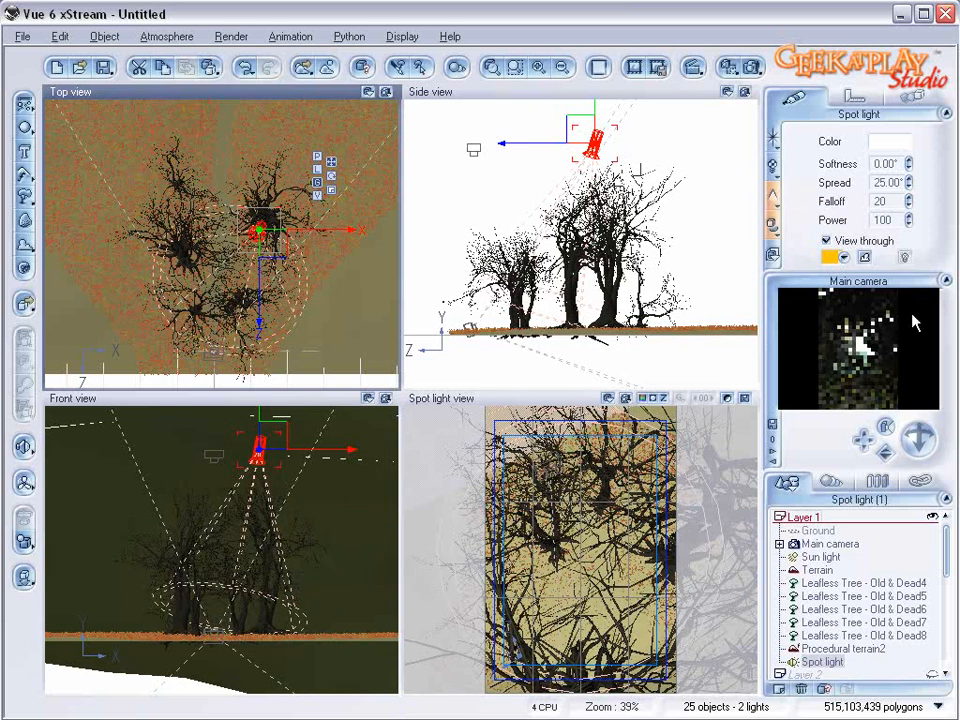
- Set the spot light's power to 240 and move it slightly lower and farther back over the trees
left_click(910, 221)
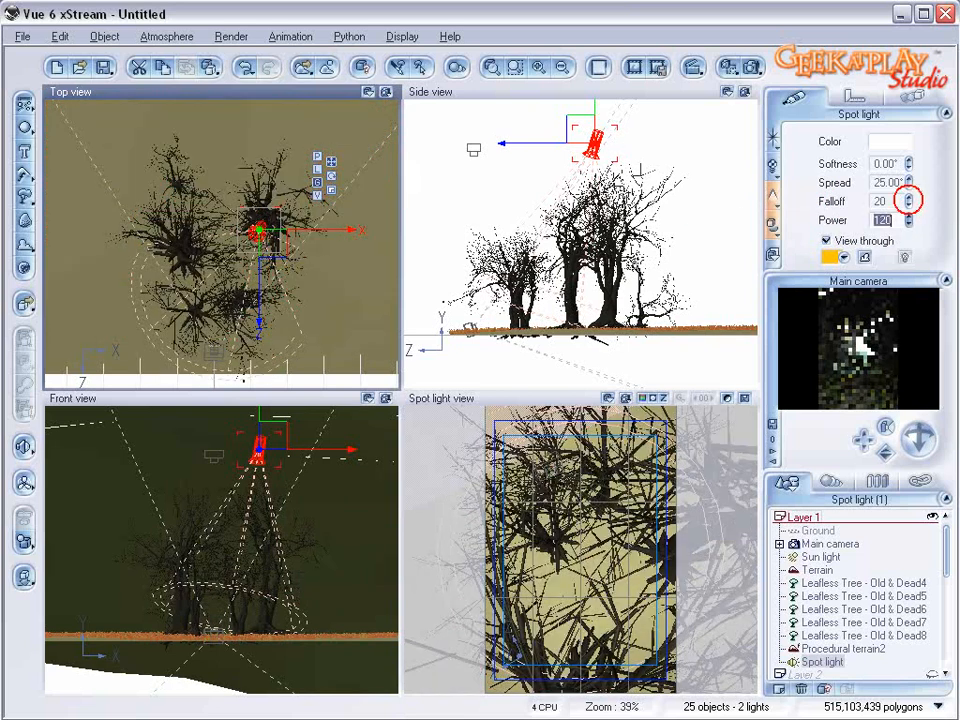
left_click(909, 216)
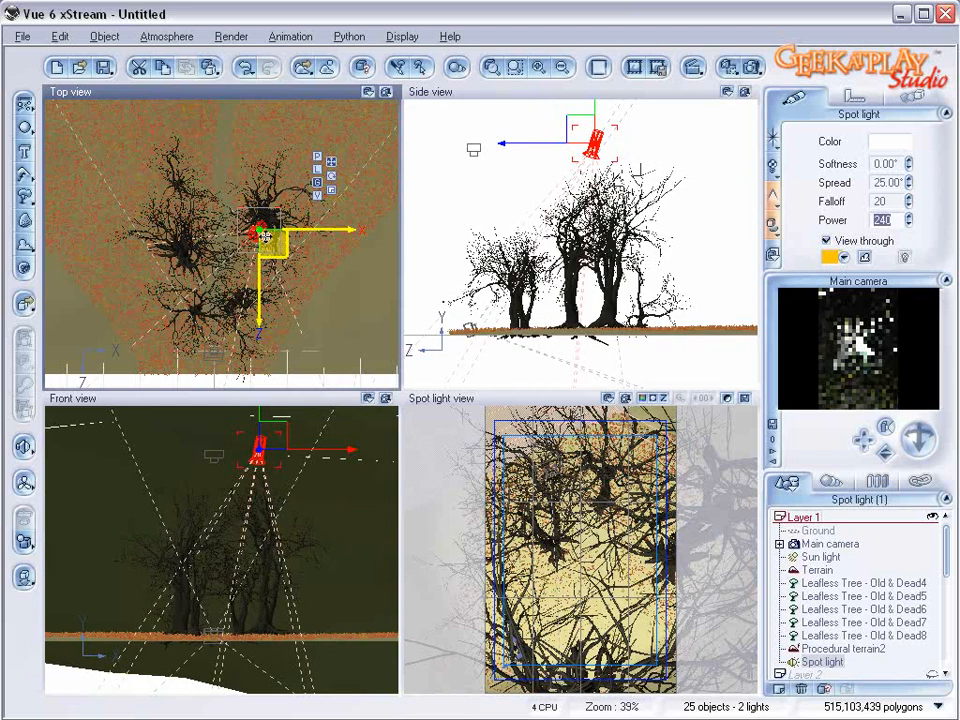
mouse_move(583, 133)
left_mouse_down()
mouse_move(576, 145)
mouse_move(591, 146)
left_mouse_up()
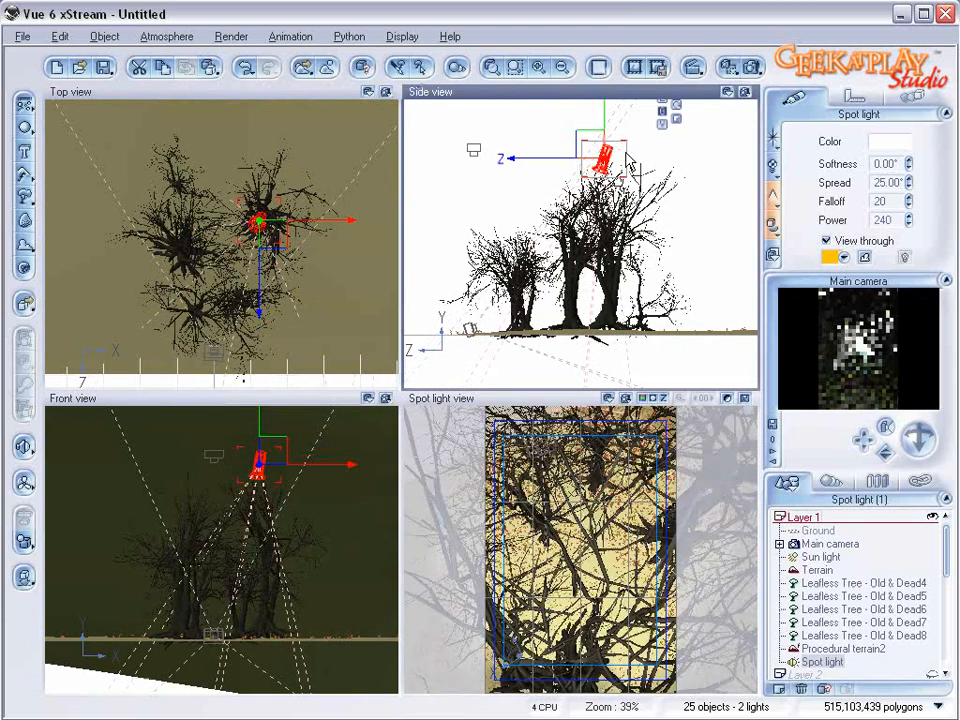
- Change the spot light's color to a pale blue-gray with RGB 190, 202, 209
right_click(889, 140)
left_click(890, 142)
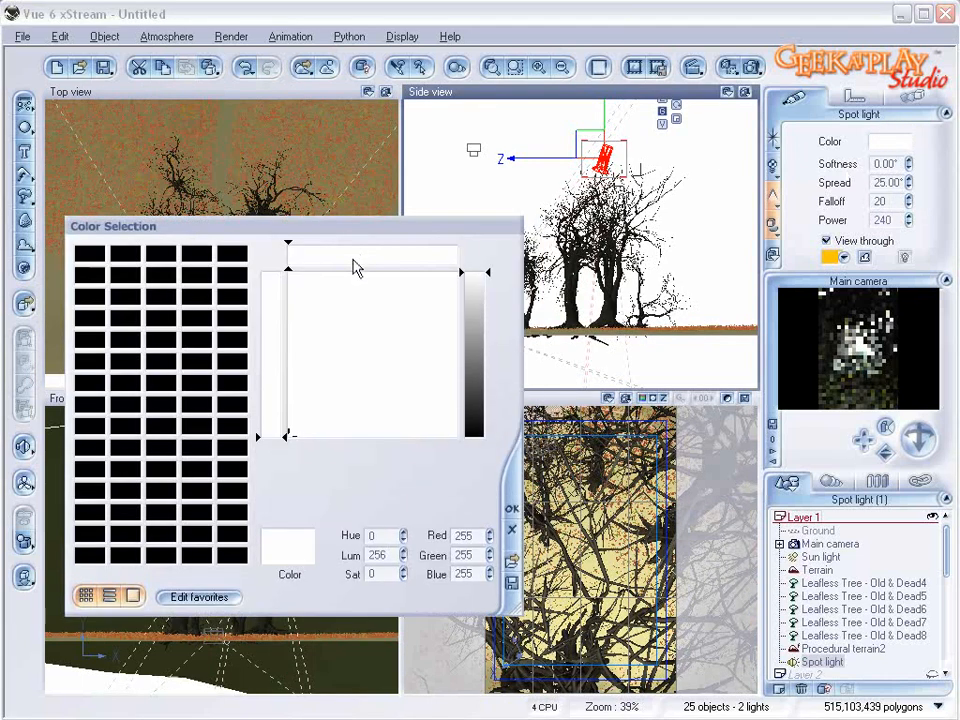
left_click(390, 392)
left_click_drag(480, 294, 476, 317)
left_click_drag(390, 392, 384, 410)
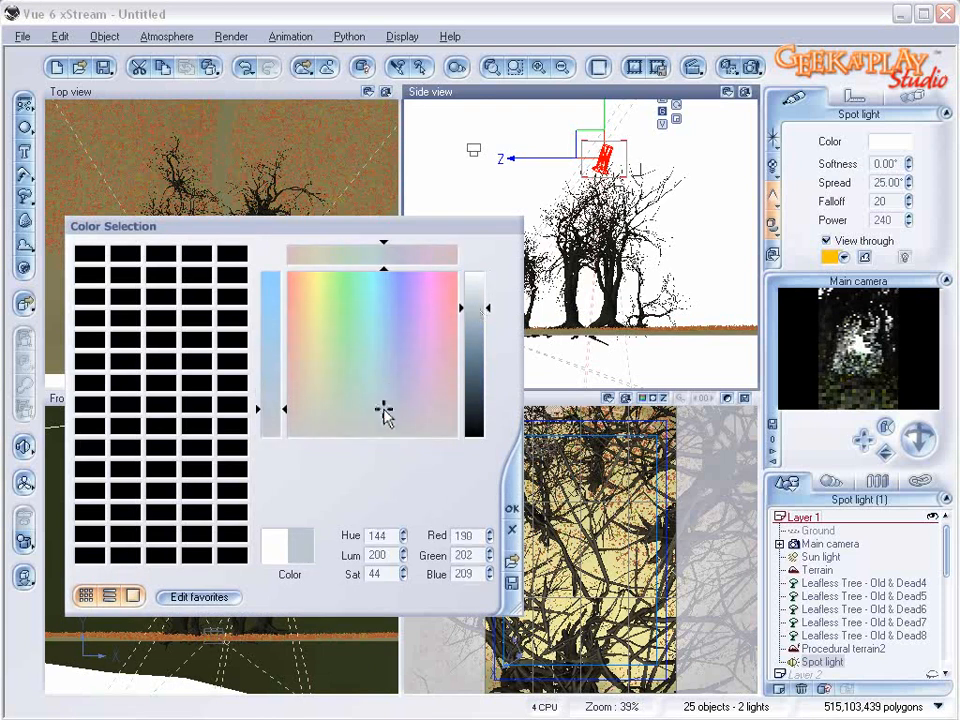
left_click(508, 510)
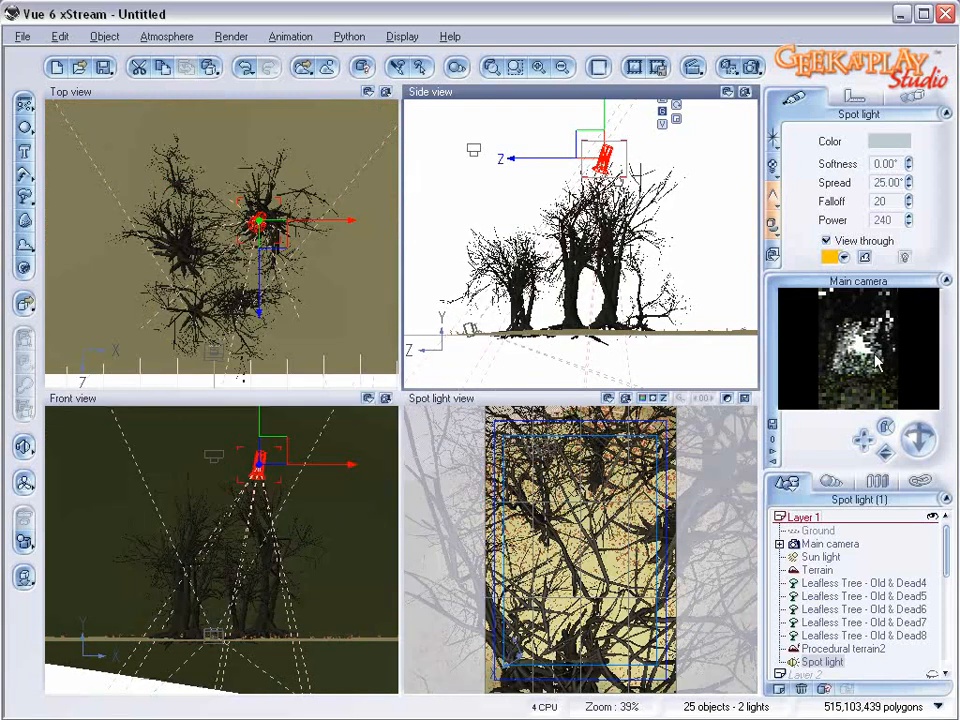
- Give the spot light a gel using the Spots Gel material from the Light Gels collection
left_click(773, 165)
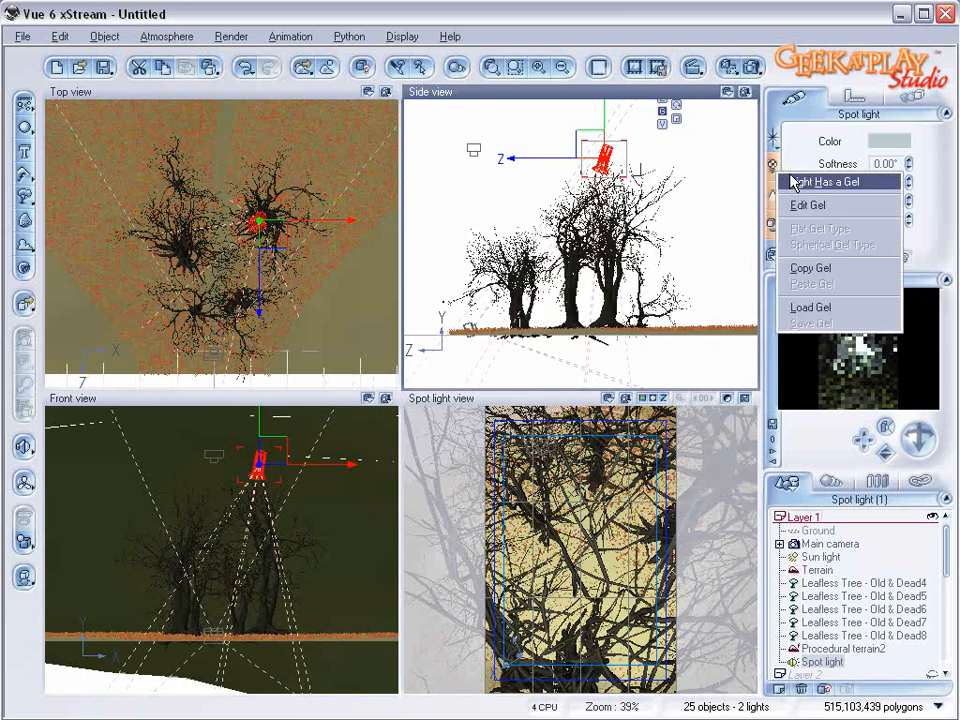
left_click(812, 205)
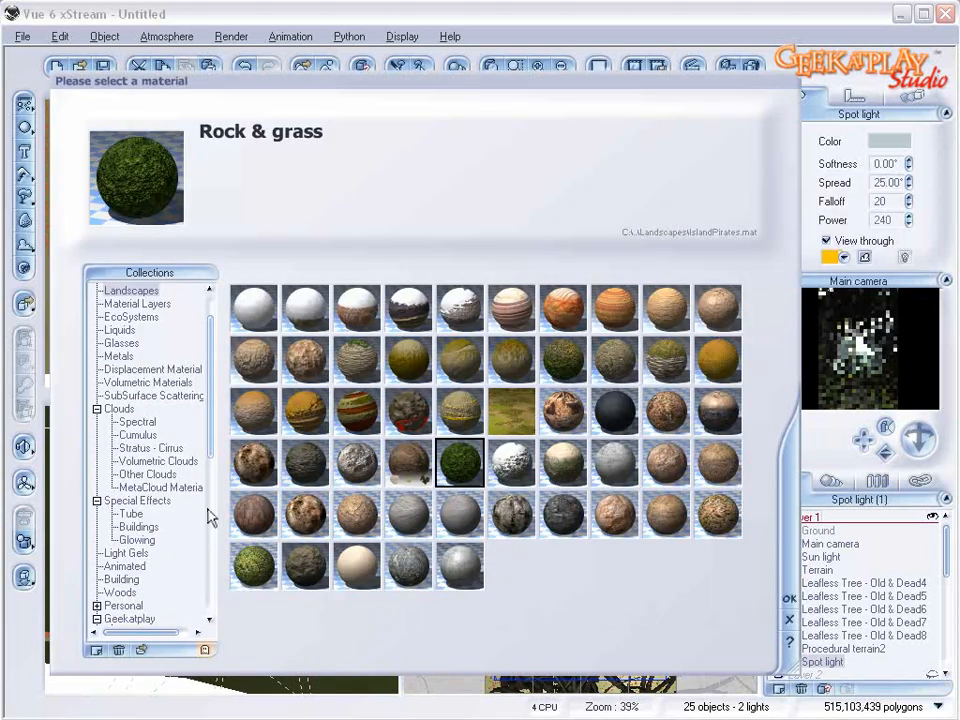
left_click_drag(210, 420, 214, 456)
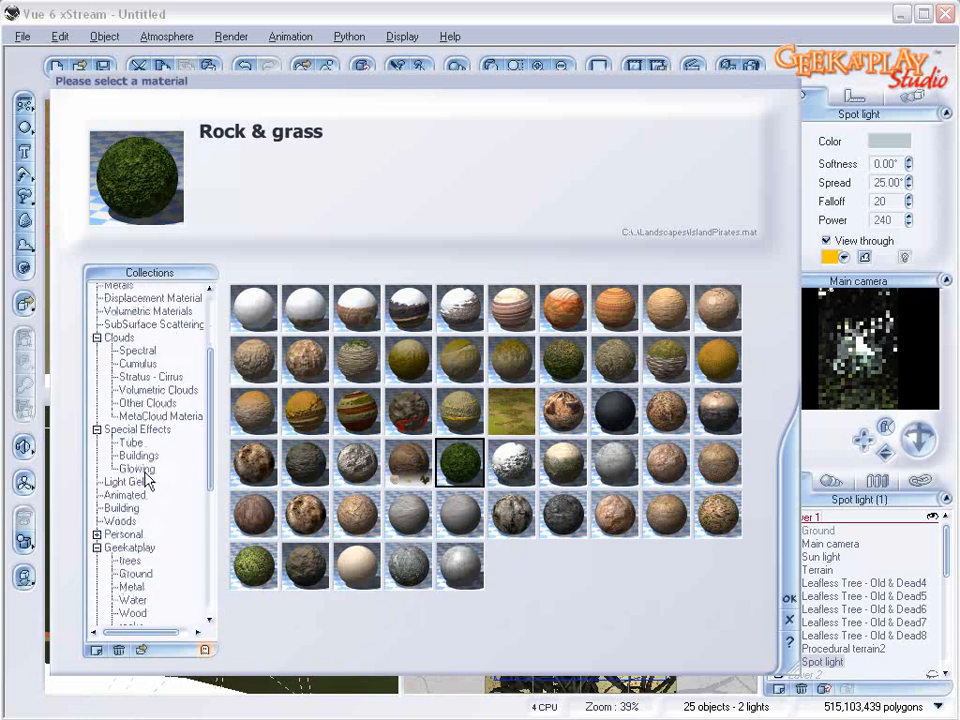
left_click(126, 481)
left_click(305, 358)
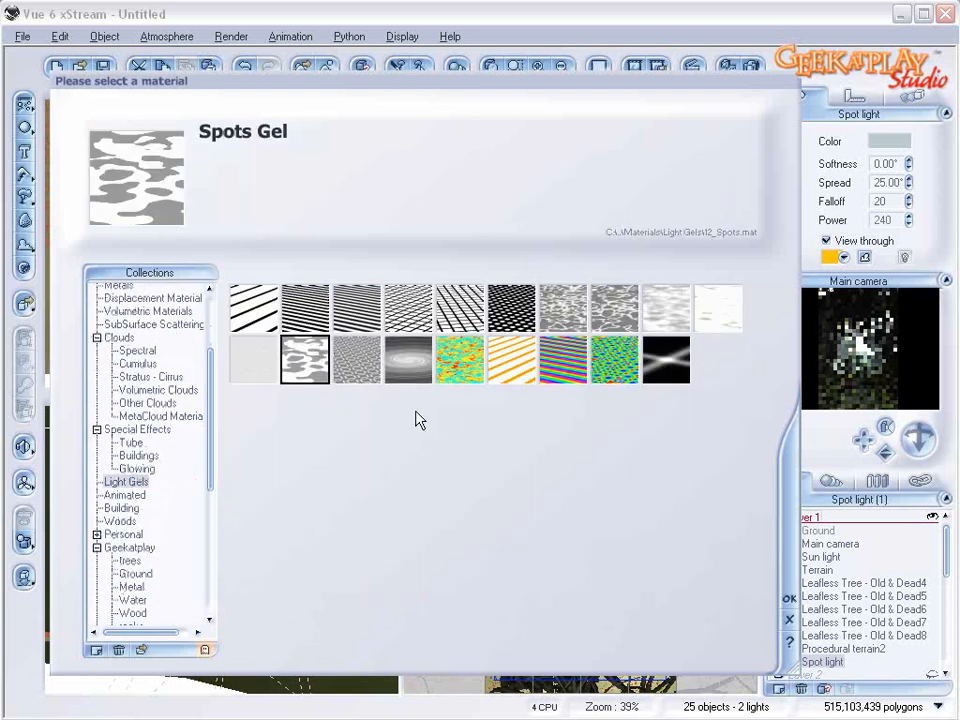
left_click(789, 598)
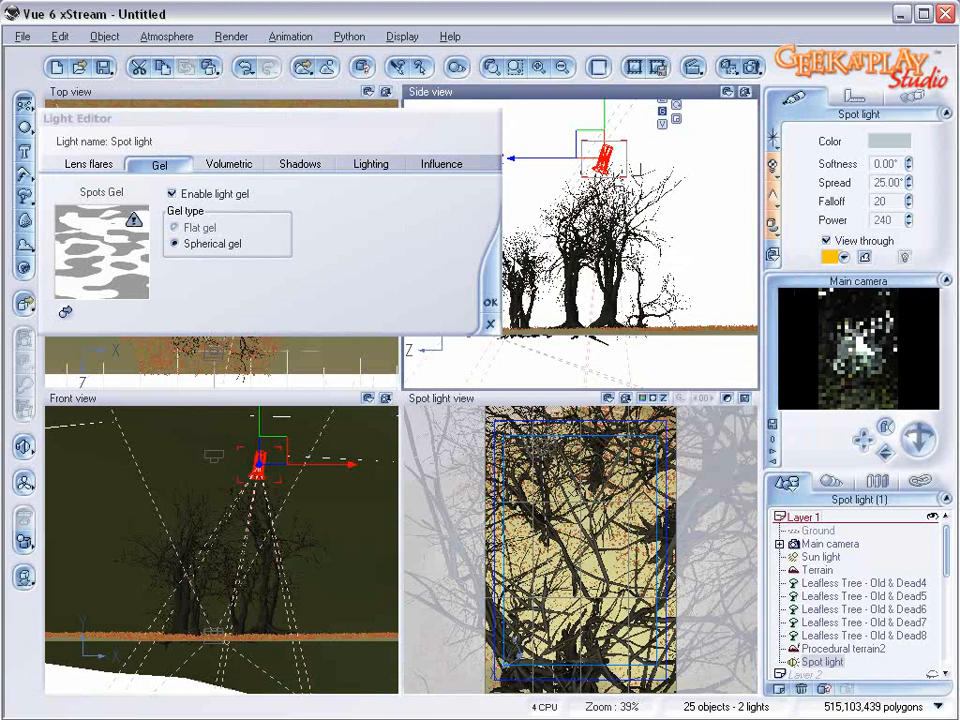
- Set up volumetric lighting for the spot light with shadows cast in the volume and smoke or dust shown in the beam, and apply it
left_click(380, 165)
left_click(303, 165)
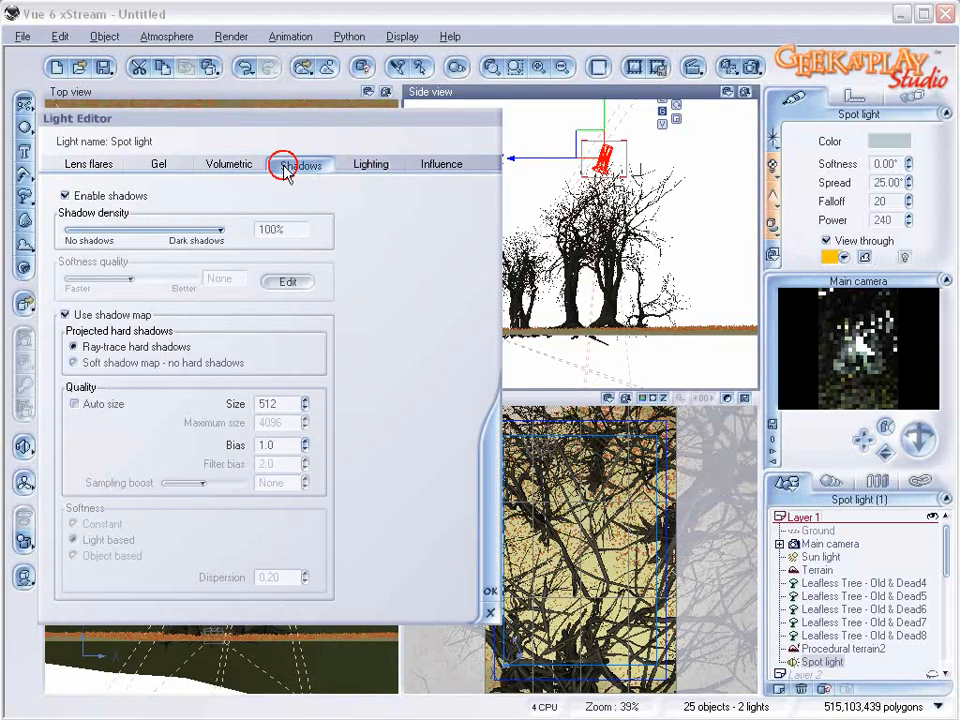
left_click(248, 165)
left_click(66, 345)
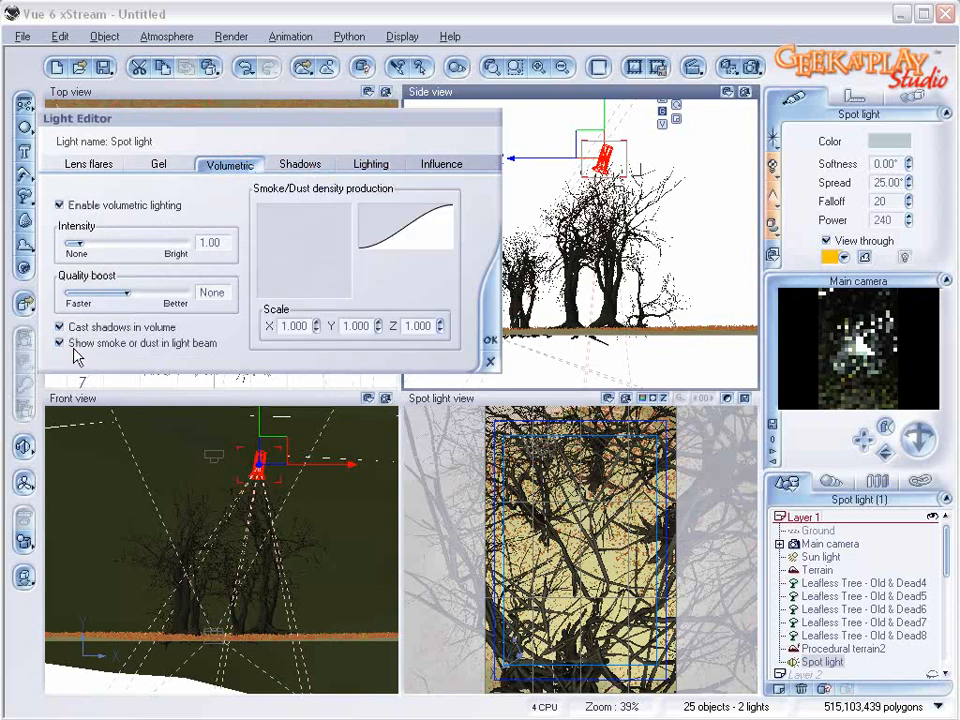
left_click(491, 342)
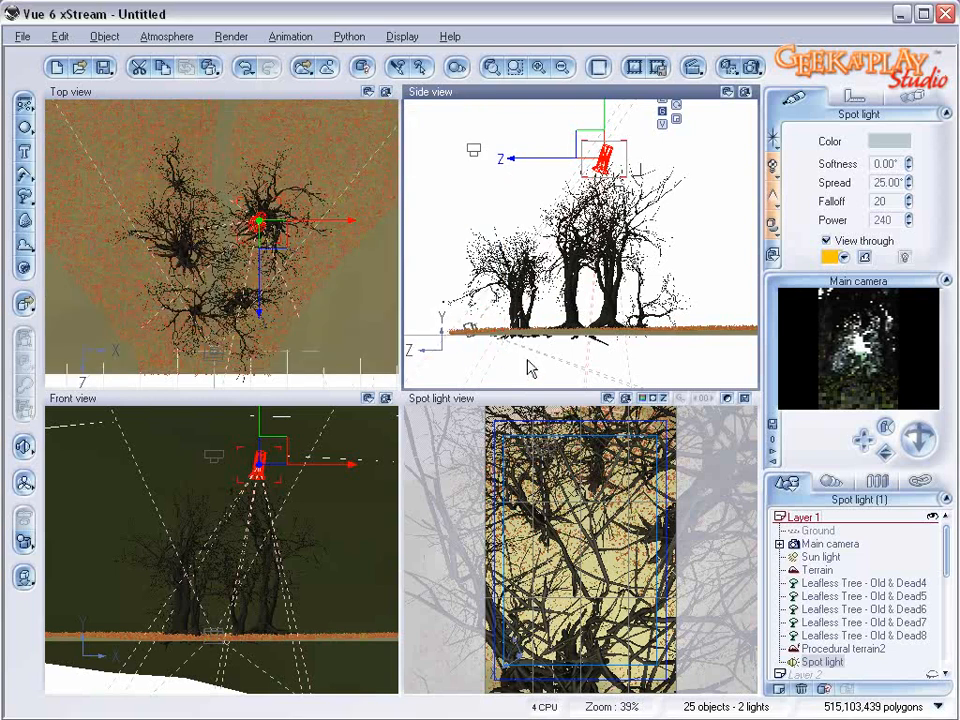
- Move the spot light lower and closer to the camera, and widen its spread to 30°
left_click_drag(590, 147, 558, 171)
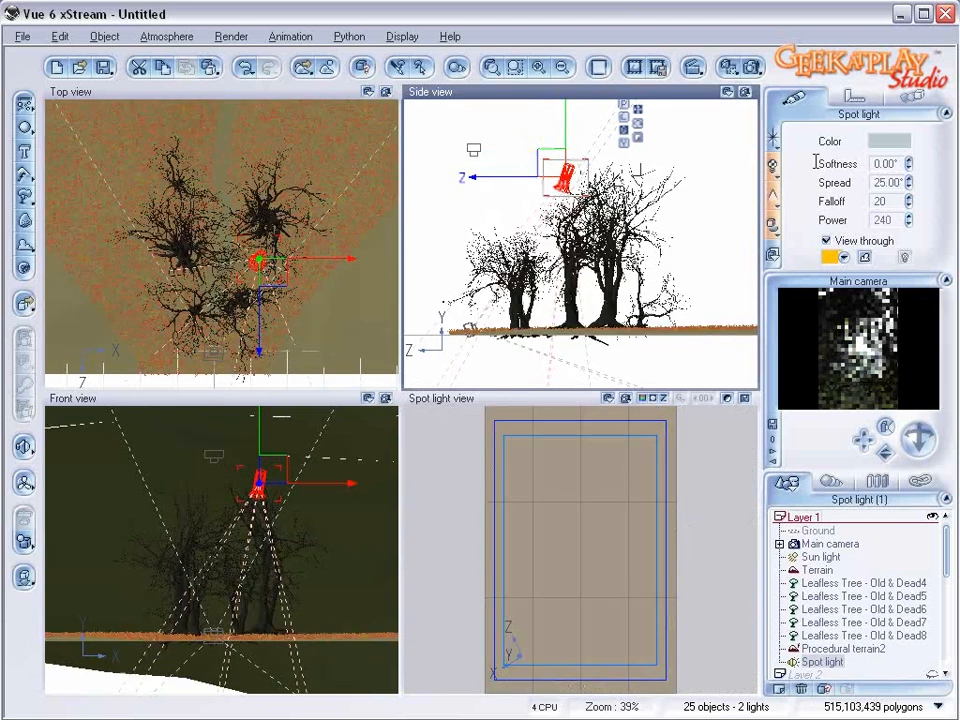
left_click_drag(908, 183, 908, 168)
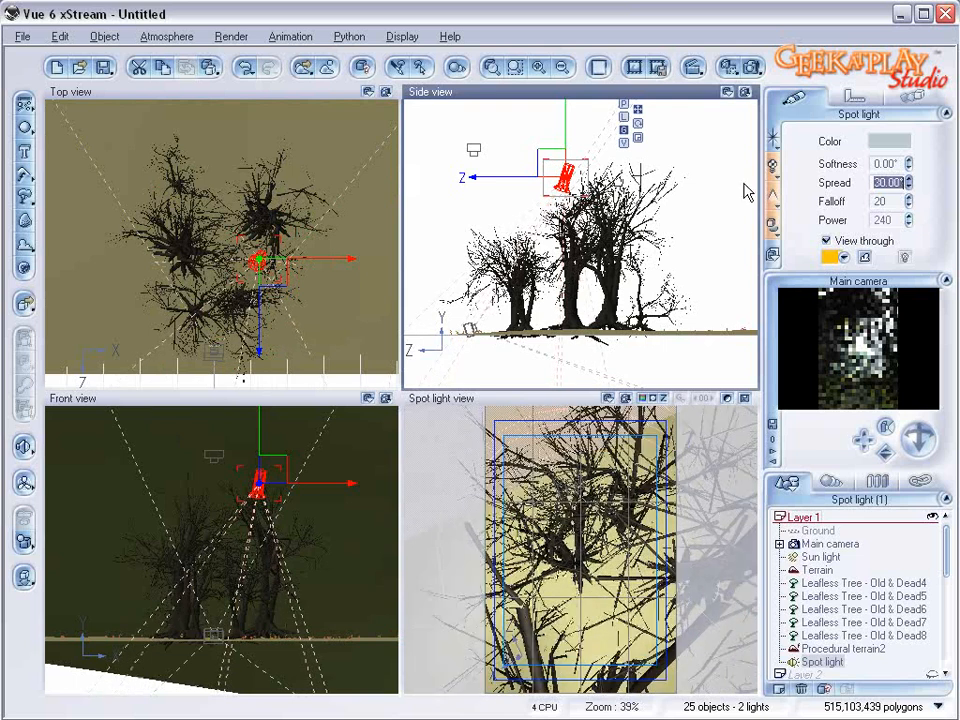
mouse_move(564, 157)
left_mouse_down()
mouse_move(555, 157)
mouse_move(564, 164)
left_mouse_up()
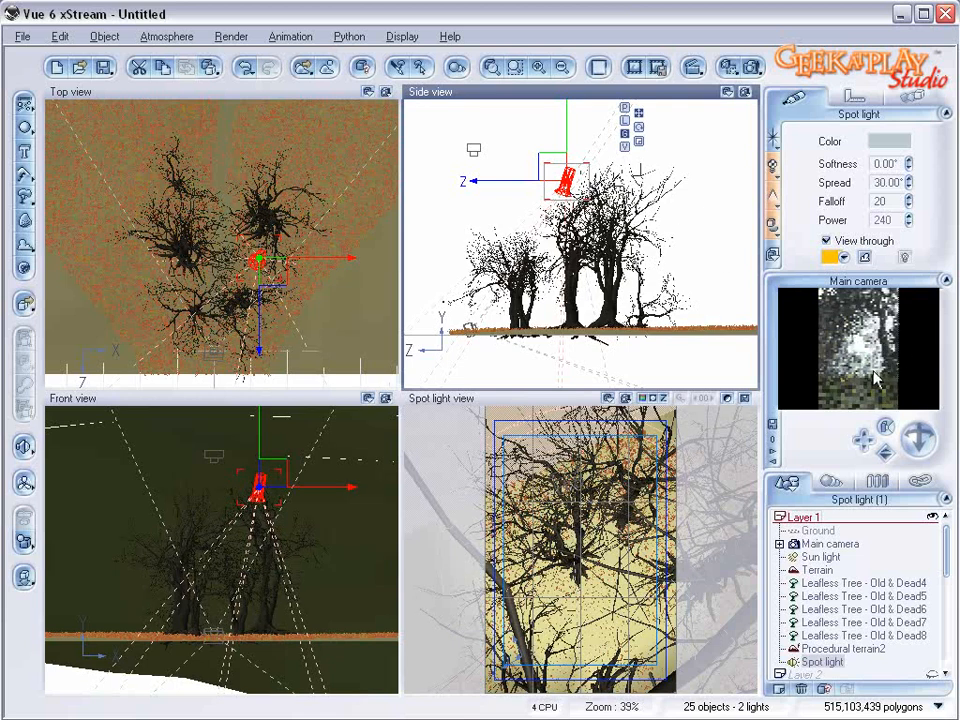
- Move the spot light back and up above the rearmost trees, and render the main camera view
left_click_drag(561, 167, 649, 146)
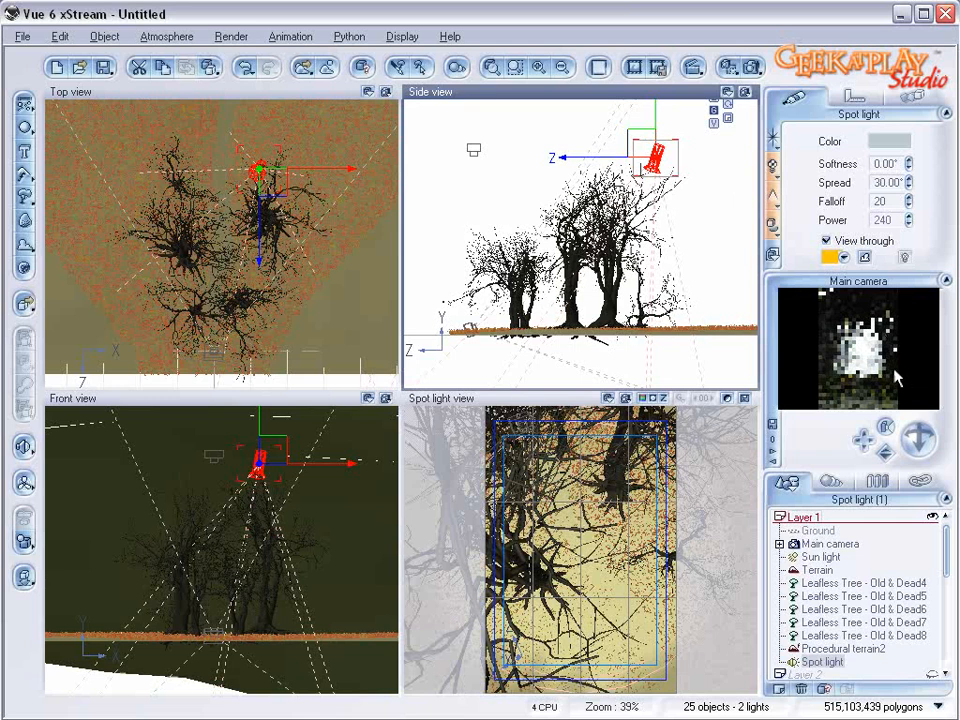
mouse_move(645, 155)
left_mouse_down()
mouse_move(617, 139)
mouse_move(630, 146)
left_mouse_up()
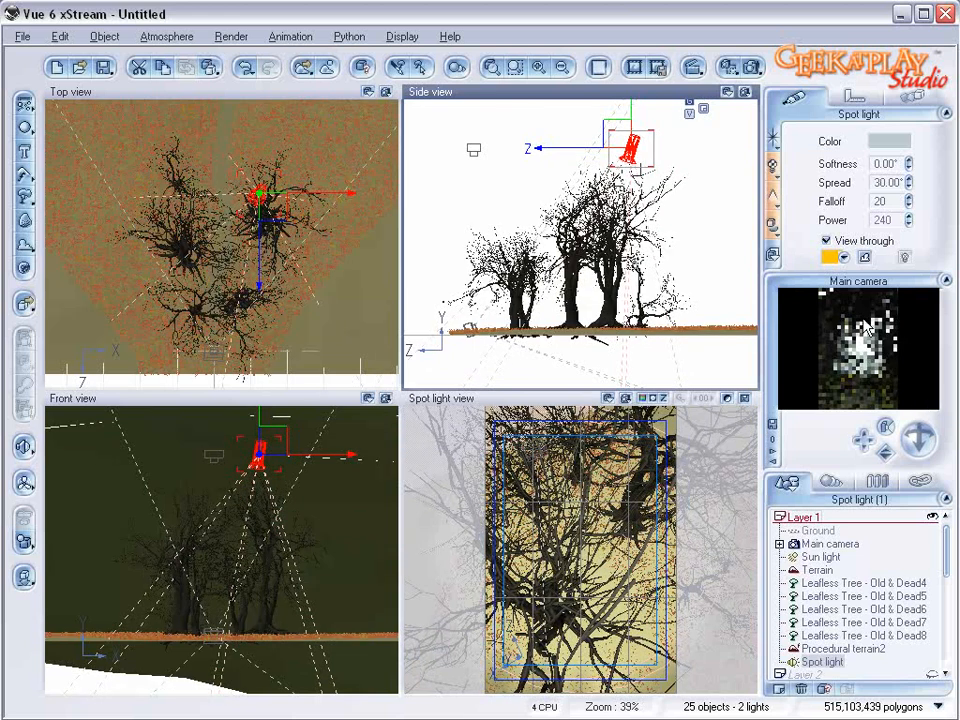
left_click(752, 68)
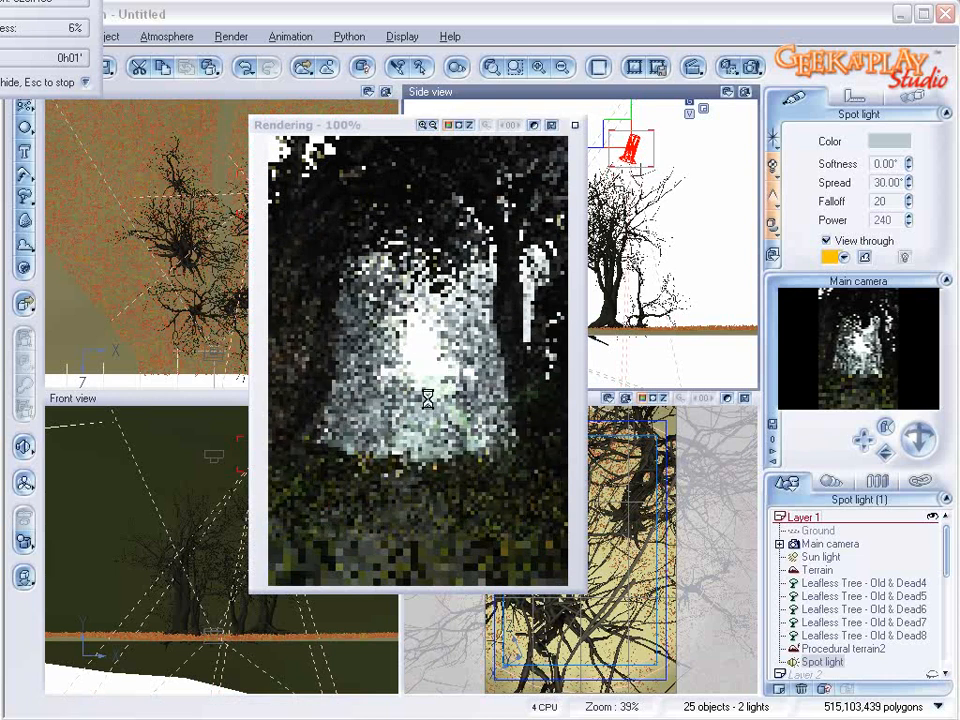
- Stop the running render, close its display window, and delete the spot light from the scene
right_click(398, 450)
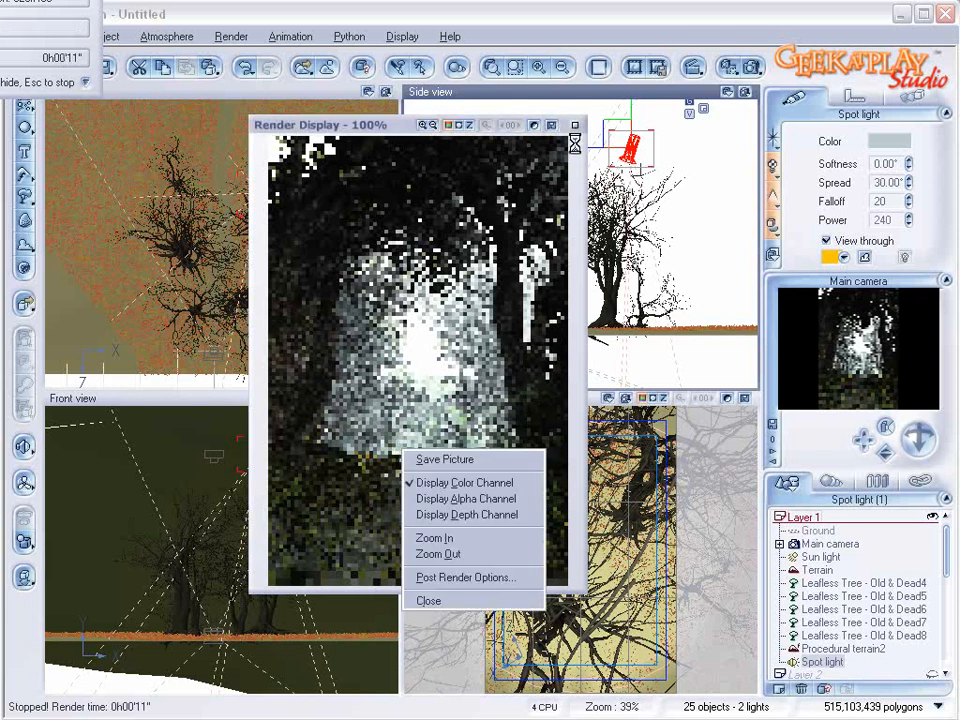
right_click(507, 265)
left_click(574, 127)
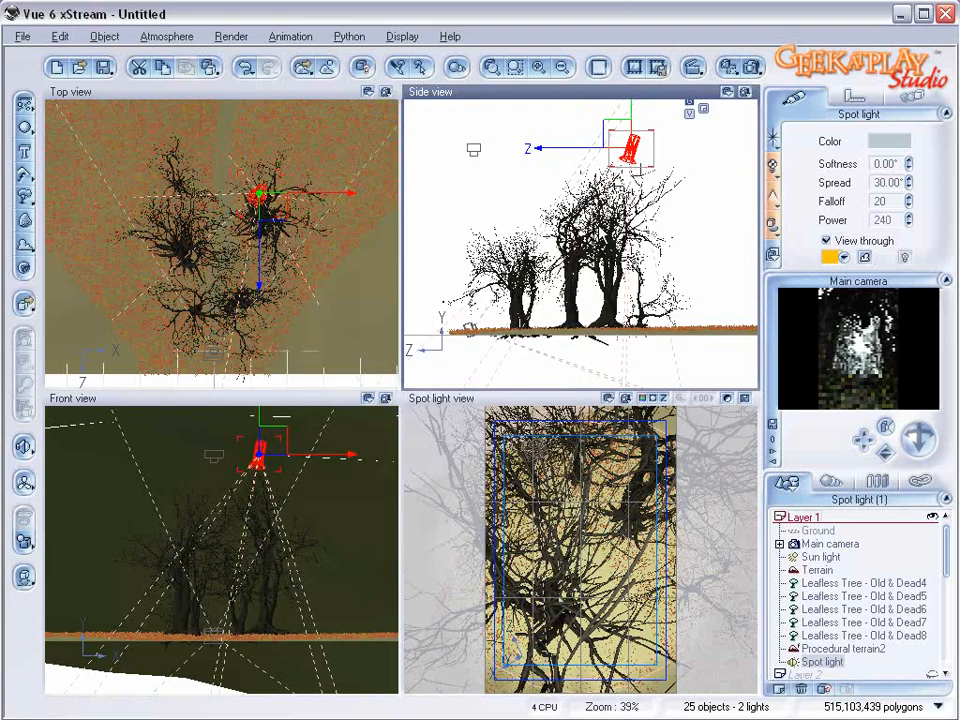
key("Delete")
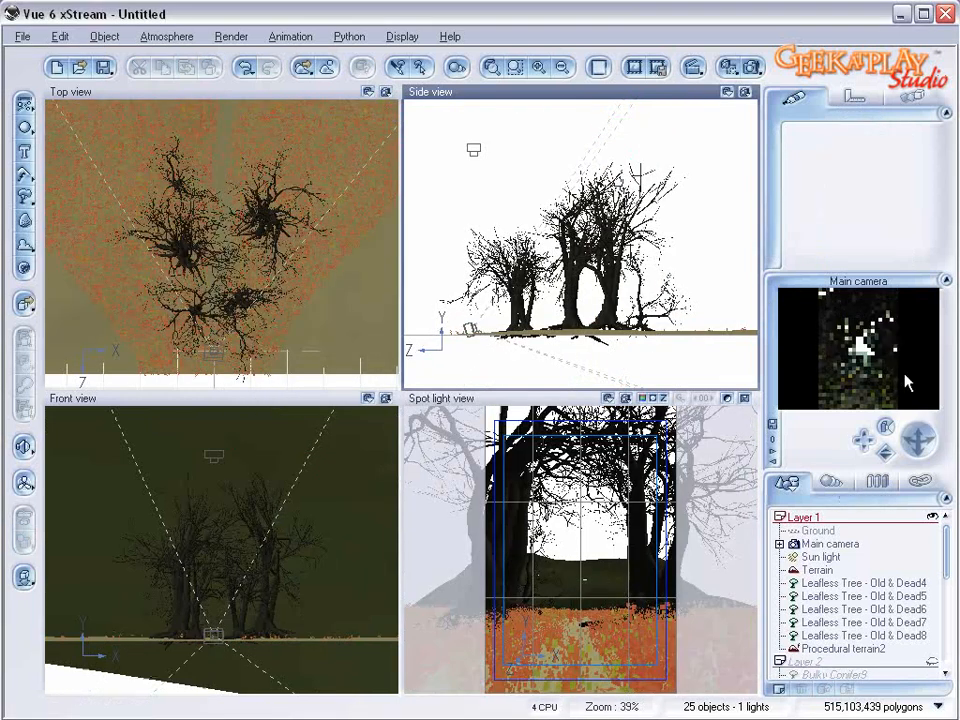
- Set the render options to Final quality at 400x600 and render the scene to screen
left_click(752, 66)
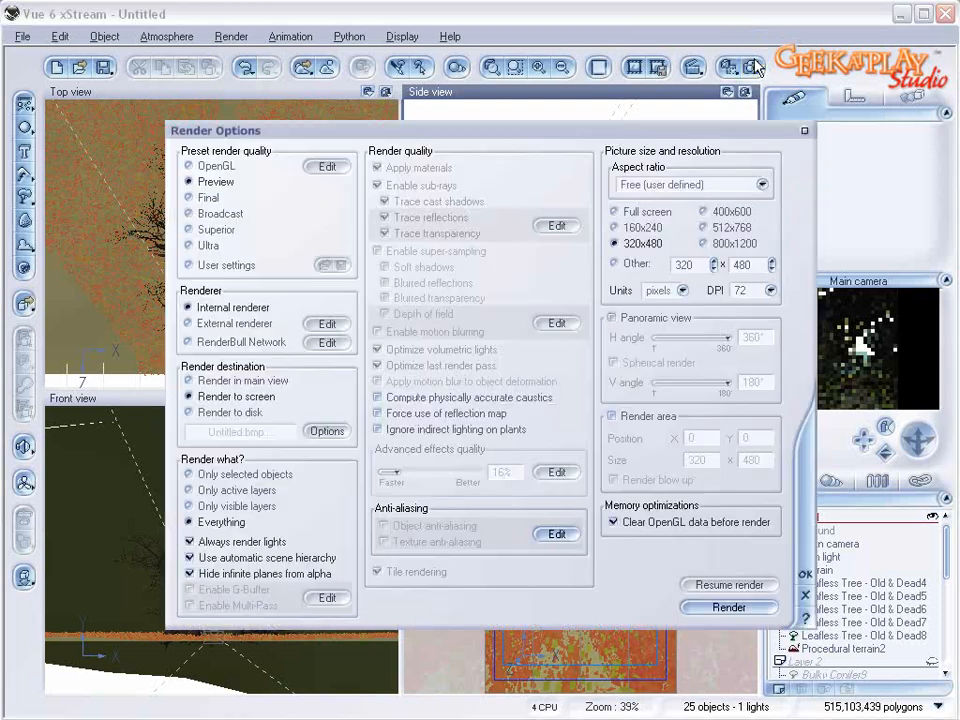
left_click(196, 230)
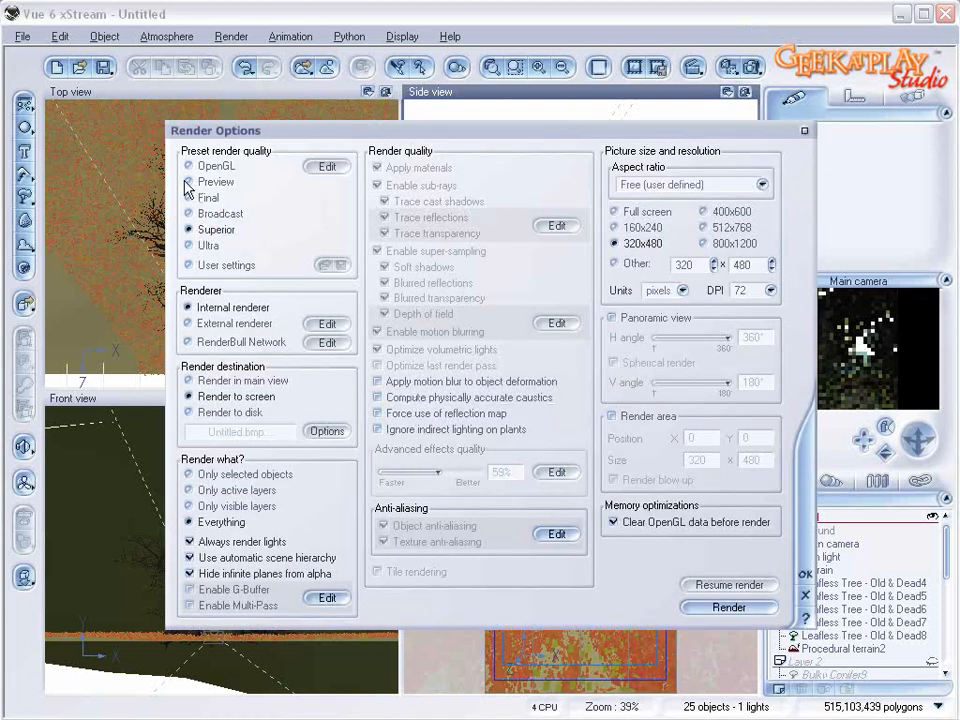
left_click(207, 199)
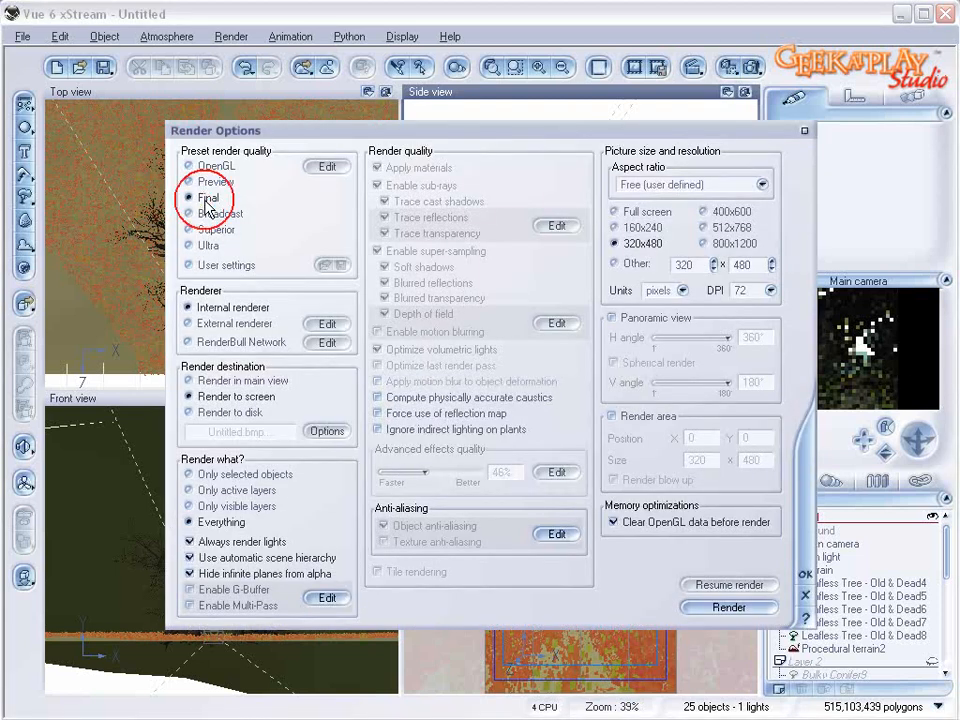
left_click(702, 212)
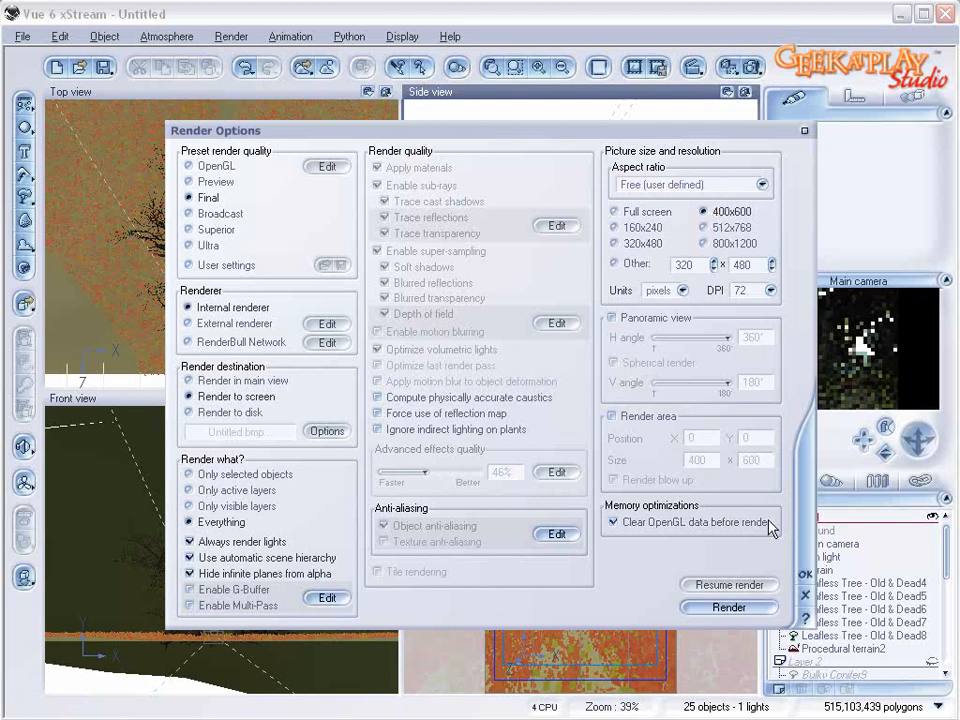
left_click(804, 574)
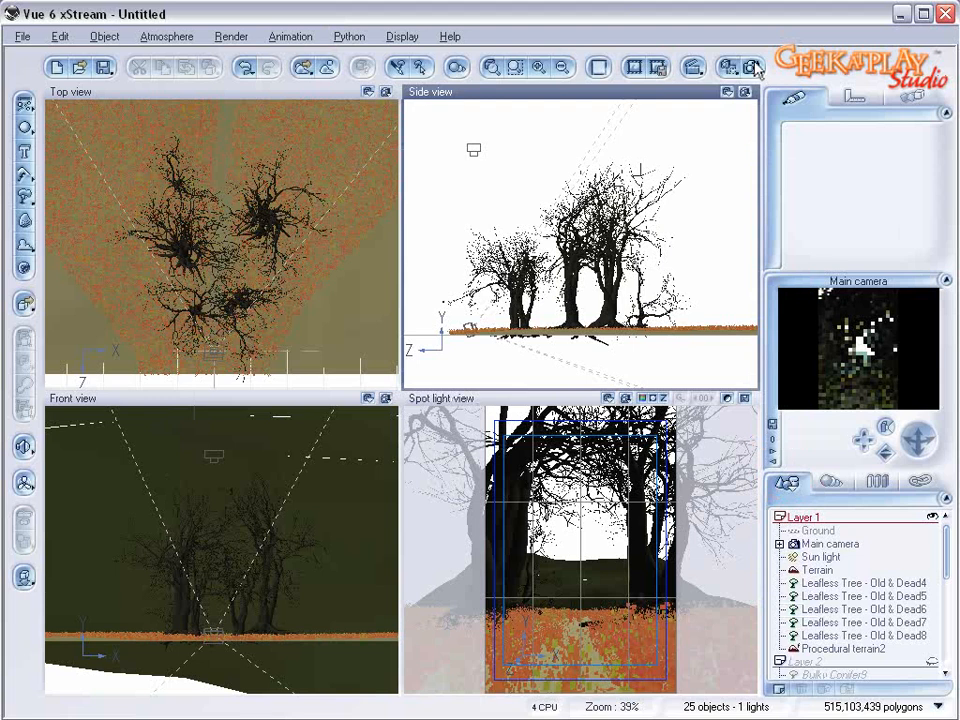
left_click(758, 68)
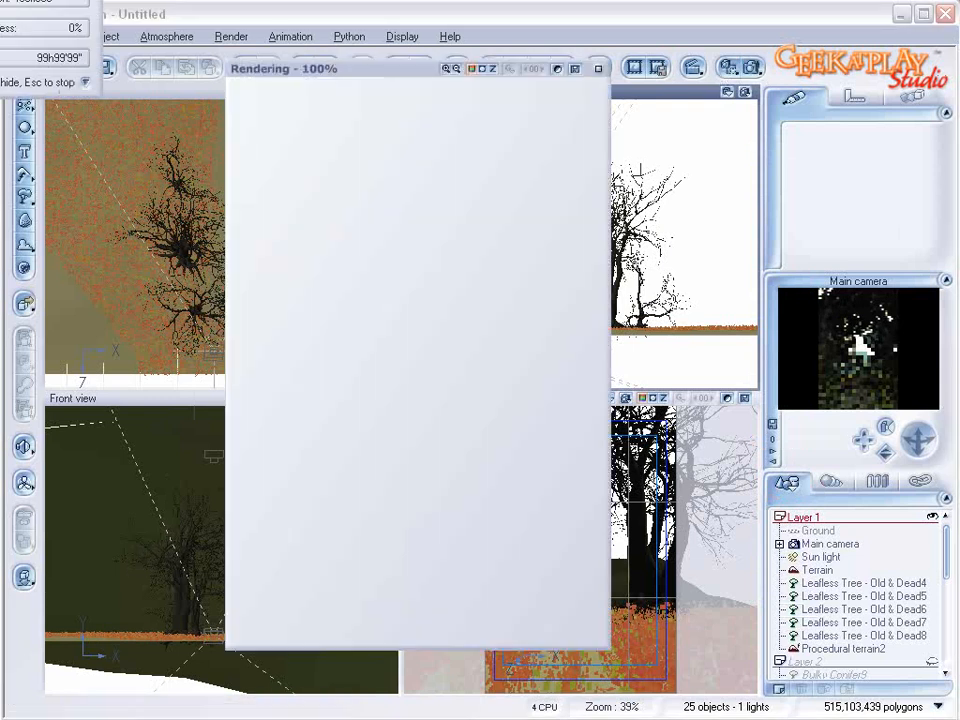